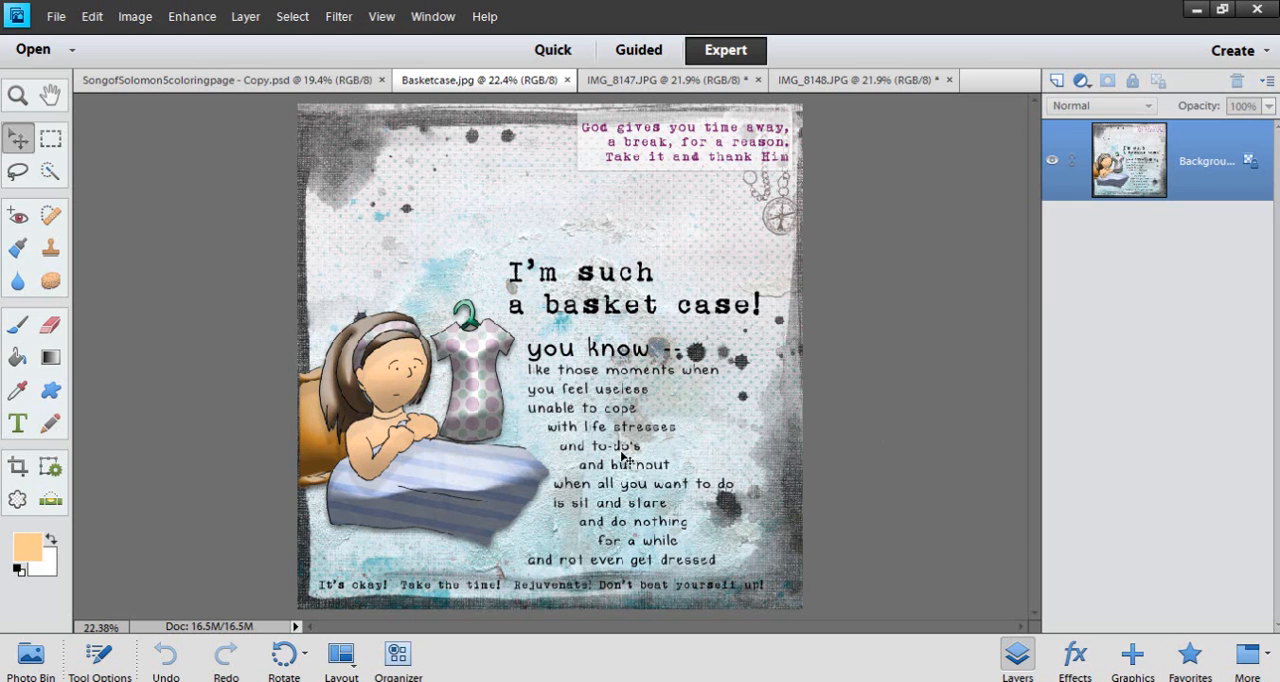
Examine the basket case artwork up close, including the woman, the striped blanket and the text
{"action": "scroll", "coordinate": [600, 440], "scroll_direction": "up", "scroll_amount": 2}
{"action": "scroll", "coordinate": [537, 451], "scroll_direction": "up", "scroll_amount": 2}
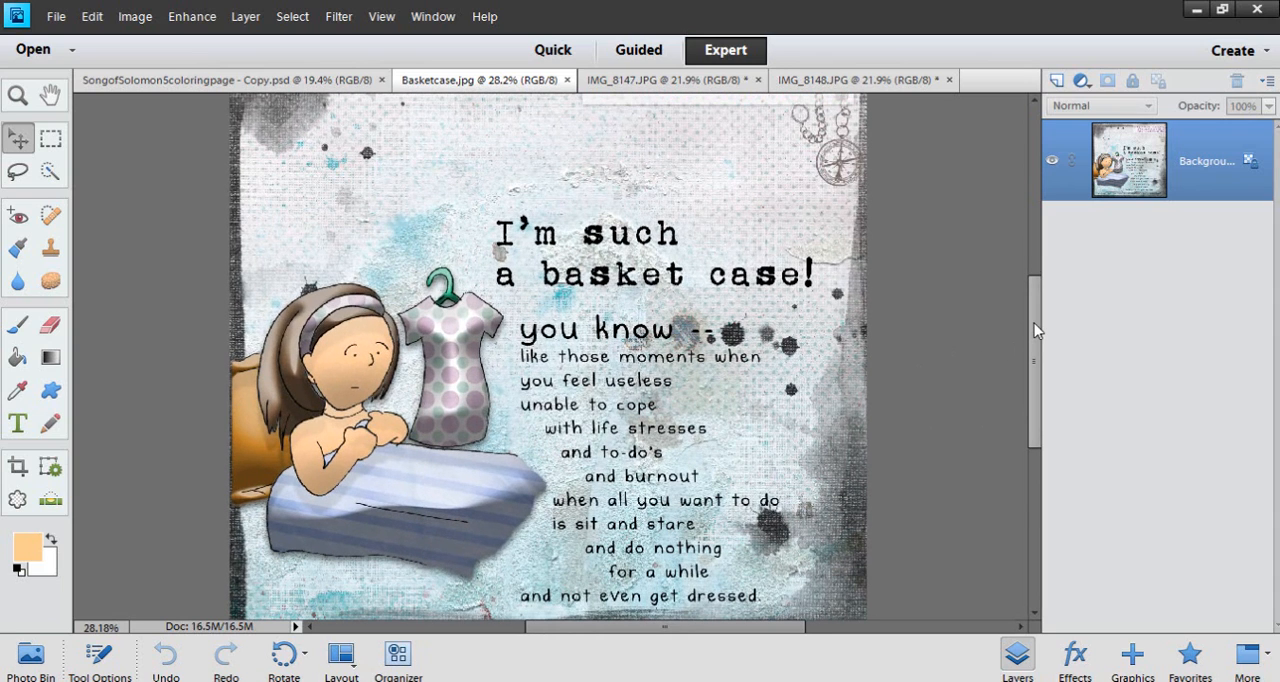
{"action": "left_click_drag", "start_coordinate": [1034, 323], "coordinate": [1034, 333]}
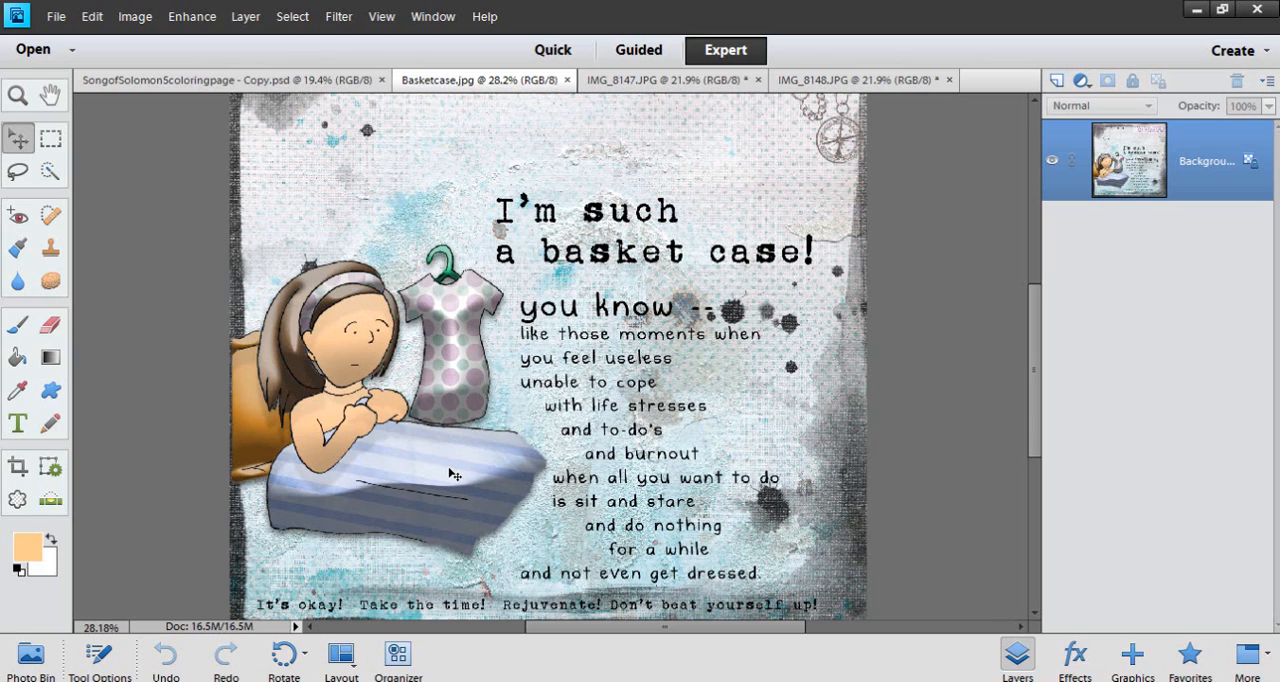
{"action": "scroll", "coordinate": [662, 462], "scroll_direction": "down", "scroll_amount": 3}
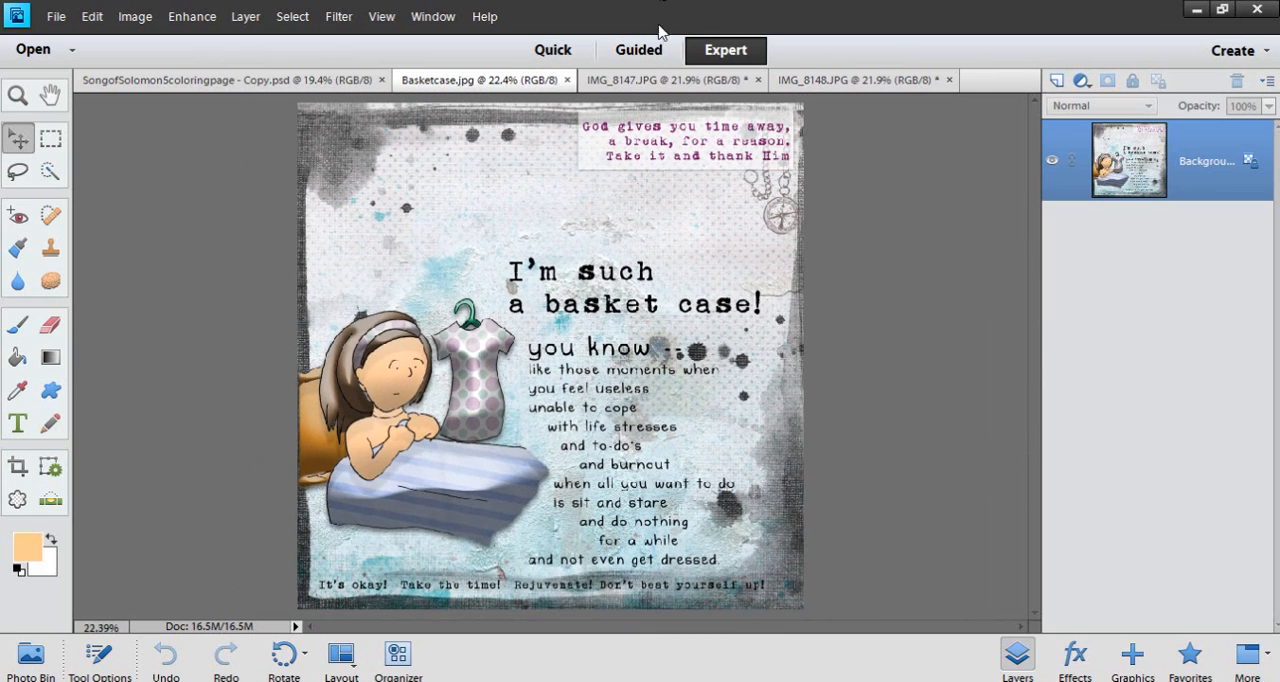
Open the IMG_8147.JPG photo and examine the Secret Garden coloring book's title and the floral line art around it
{"action": "left_click", "coordinate": [648, 79]}
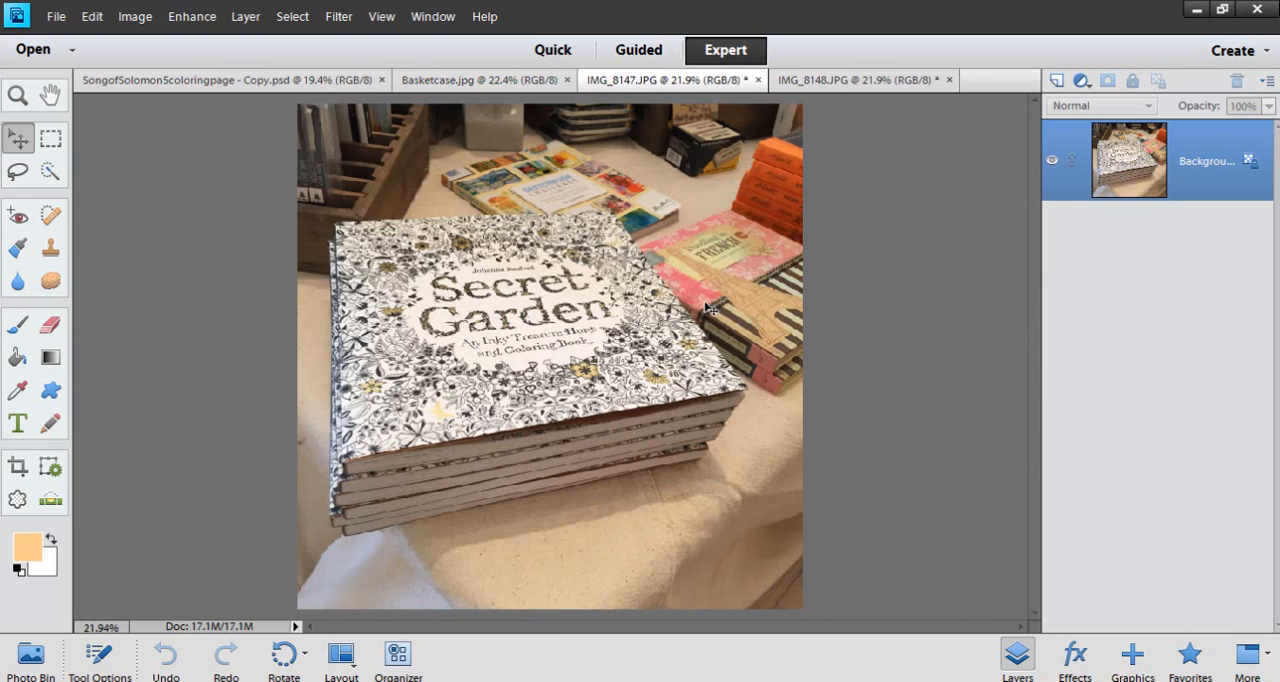
{"action": "scroll", "coordinate": [620, 323], "scroll_direction": "up", "scroll_amount": 1}
{"action": "scroll", "coordinate": [607, 325], "scroll_direction": "up", "scroll_amount": 8}
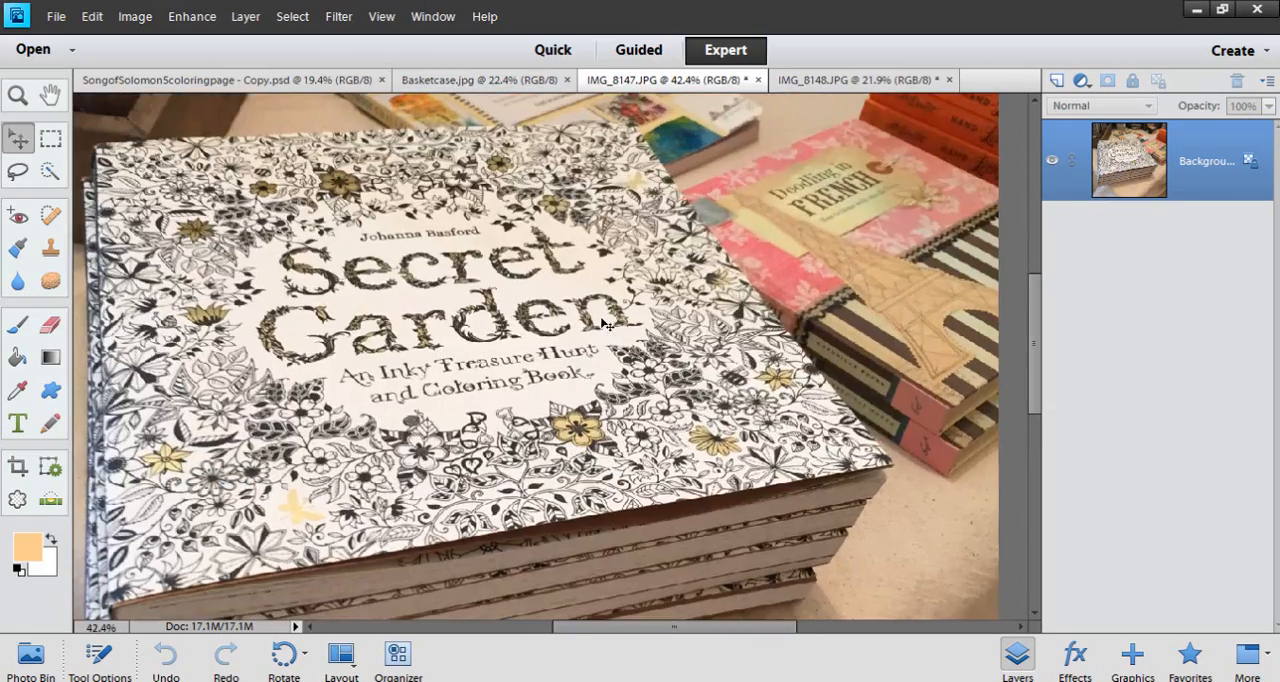
{"action": "scroll", "coordinate": [748, 430], "scroll_direction": "up", "scroll_amount": 4}
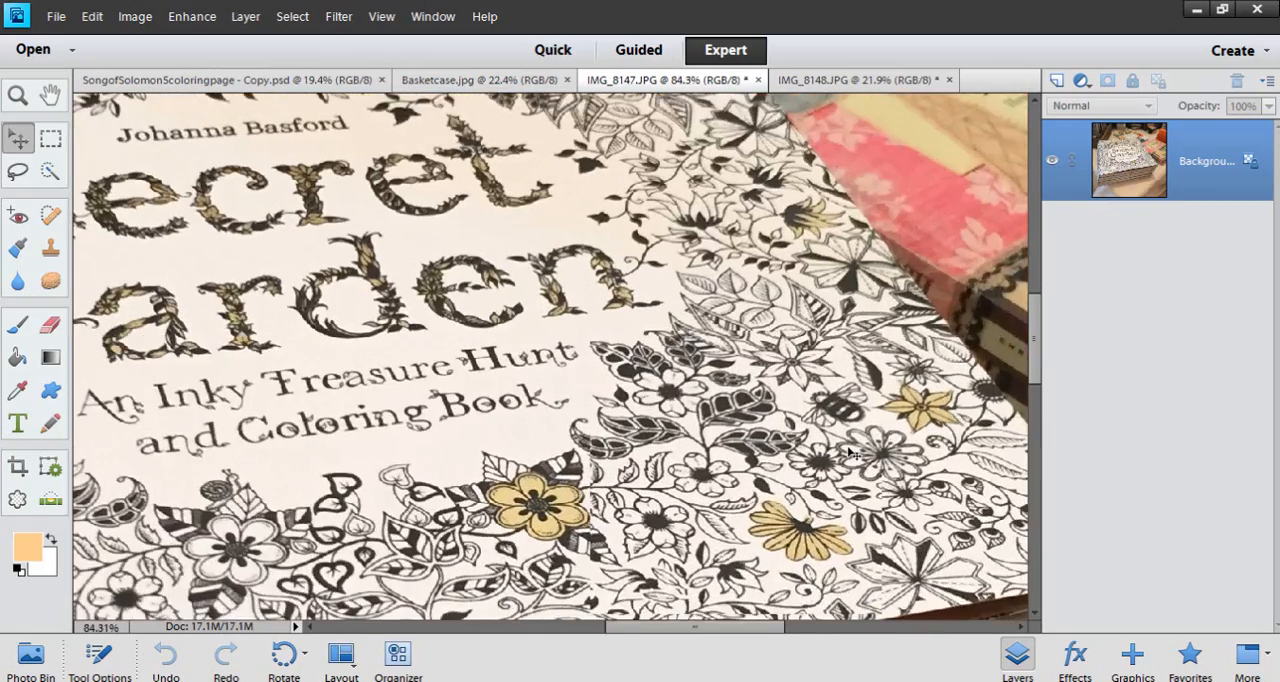
{"action": "left_click_drag", "start_coordinate": [1034, 365], "coordinate": [1040, 389]}
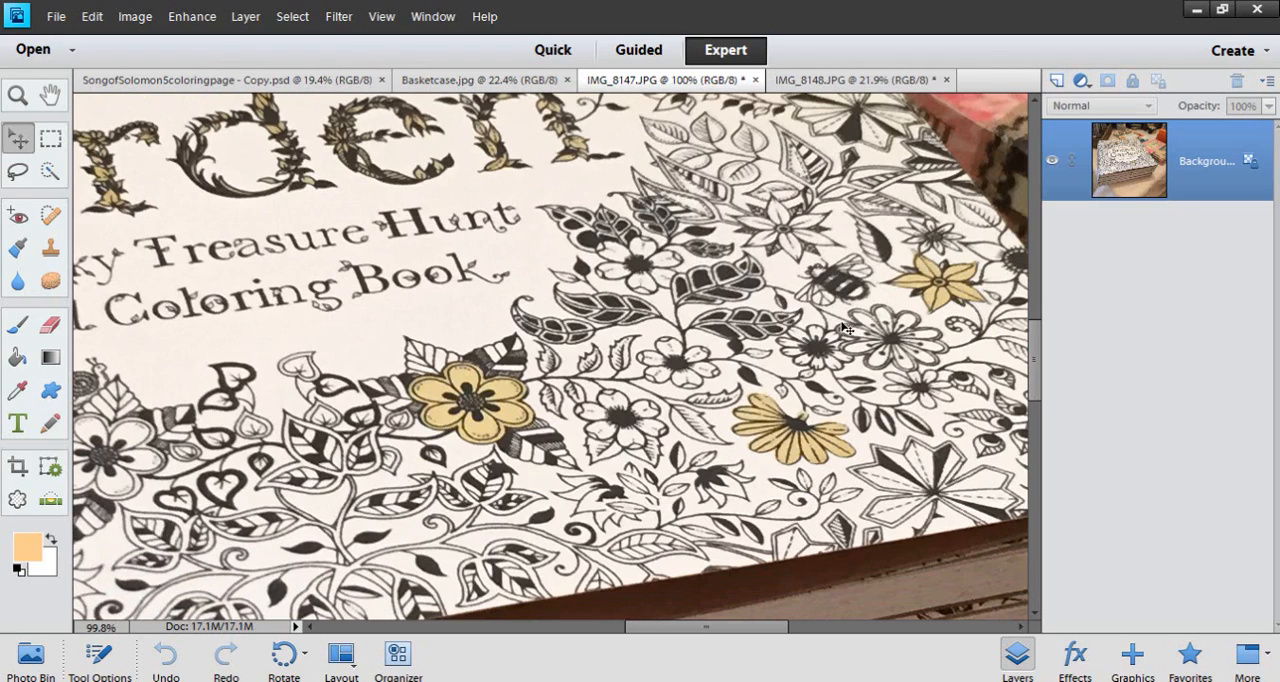
{"action": "left_click_drag", "start_coordinate": [1038, 378], "coordinate": [1035, 321]}
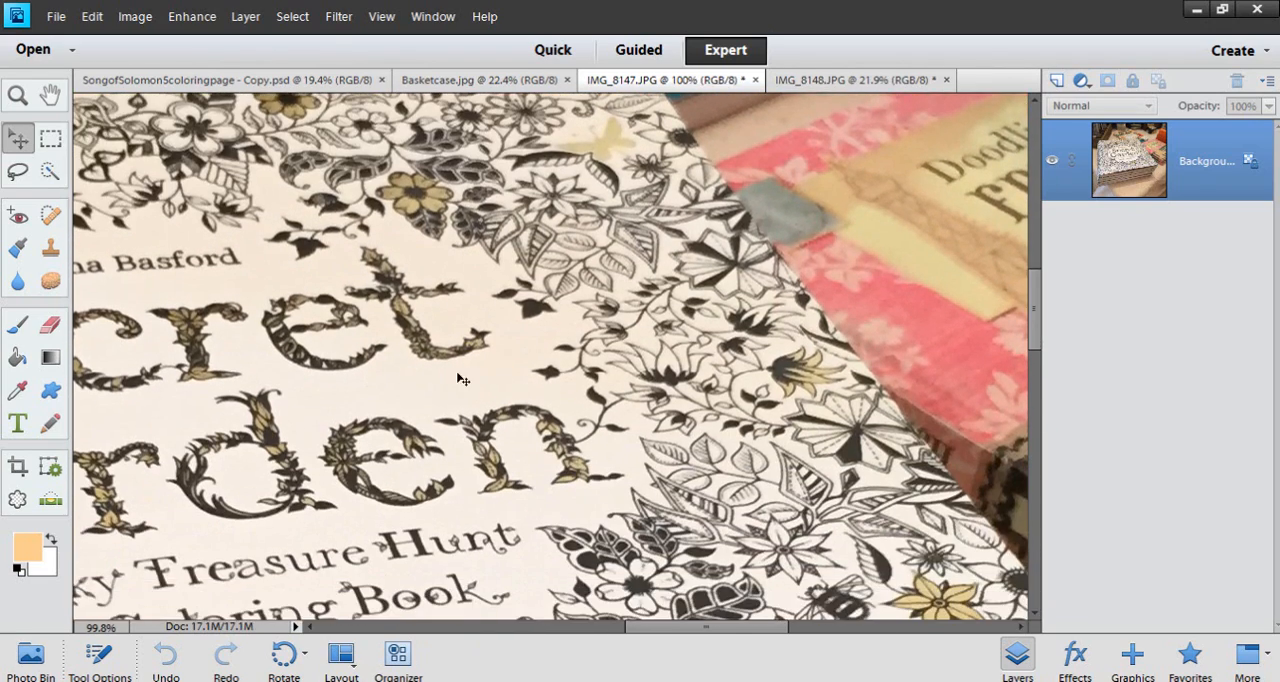
{"action": "scroll", "coordinate": [455, 375], "scroll_direction": "down", "scroll_amount": 6}
{"action": "scroll", "coordinate": [283, 425], "scroll_direction": "up", "scroll_amount": 3}
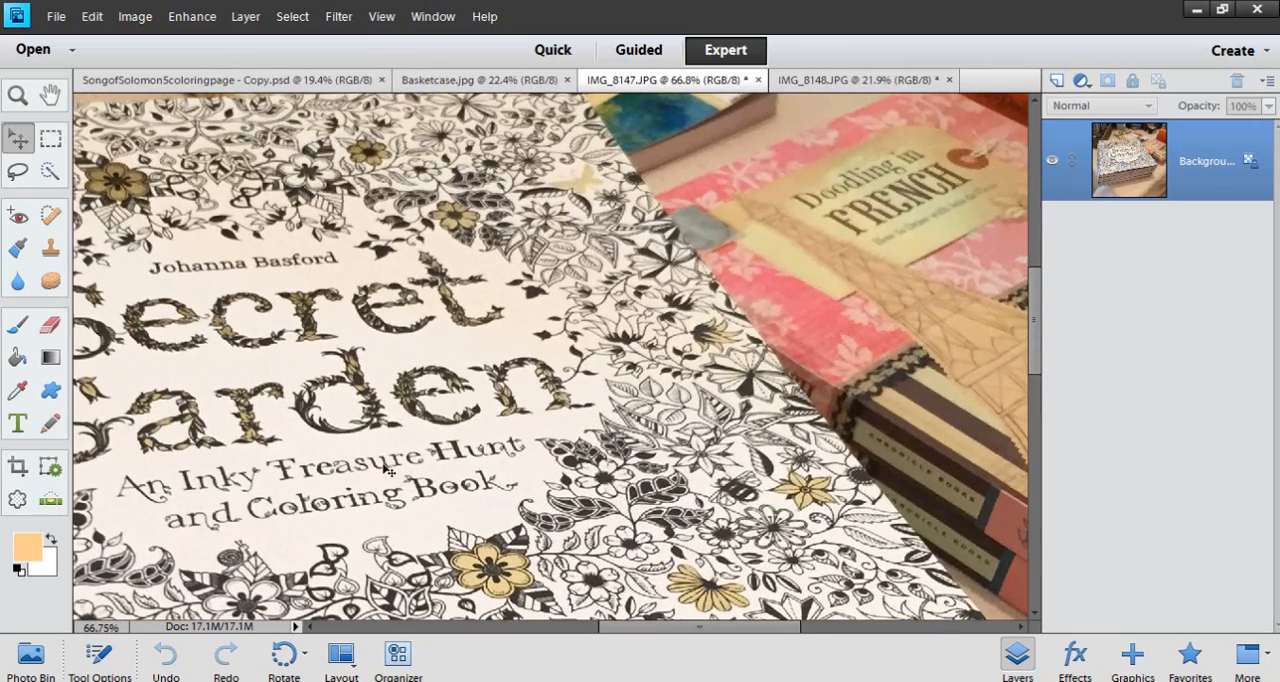
{"action": "scroll", "coordinate": [415, 410], "scroll_direction": "down", "scroll_amount": 6}
{"action": "scroll", "coordinate": [415, 410], "scroll_direction": "down", "scroll_amount": 6}
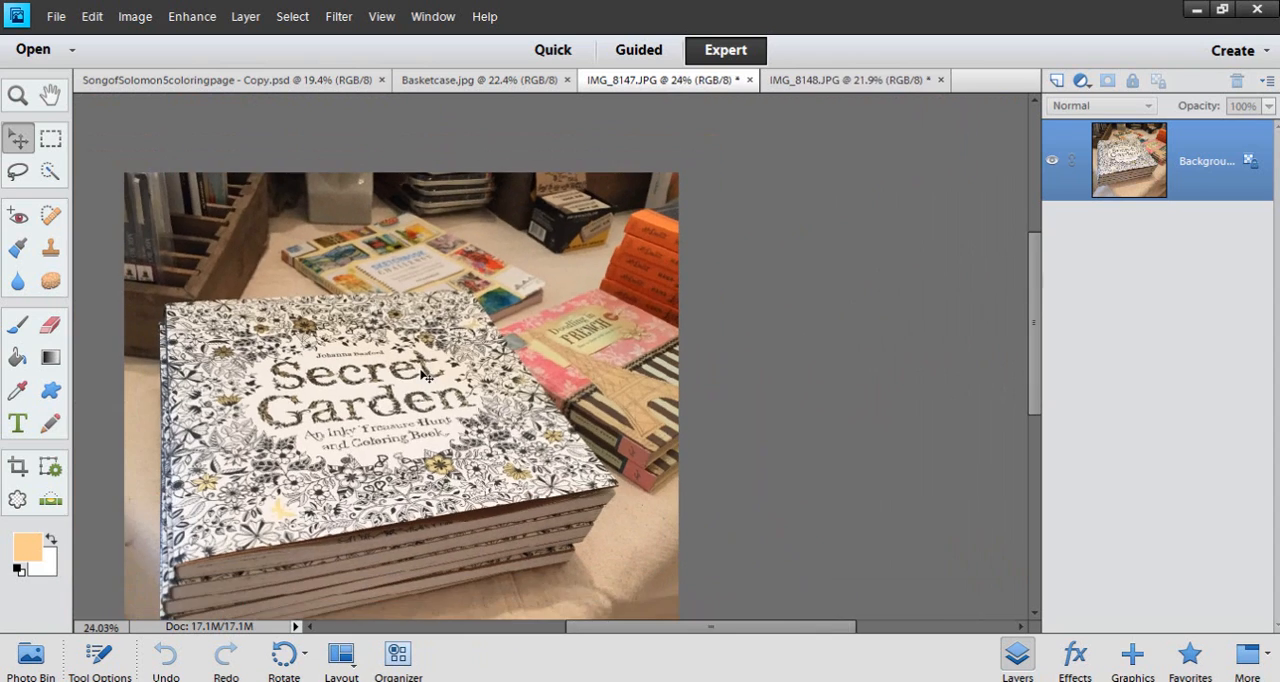
Inspect the line art along the front edge of the Secret Garden cover and the stacked books beneath it
{"action": "scroll", "coordinate": [541, 422], "scroll_direction": "up", "scroll_amount": 1}
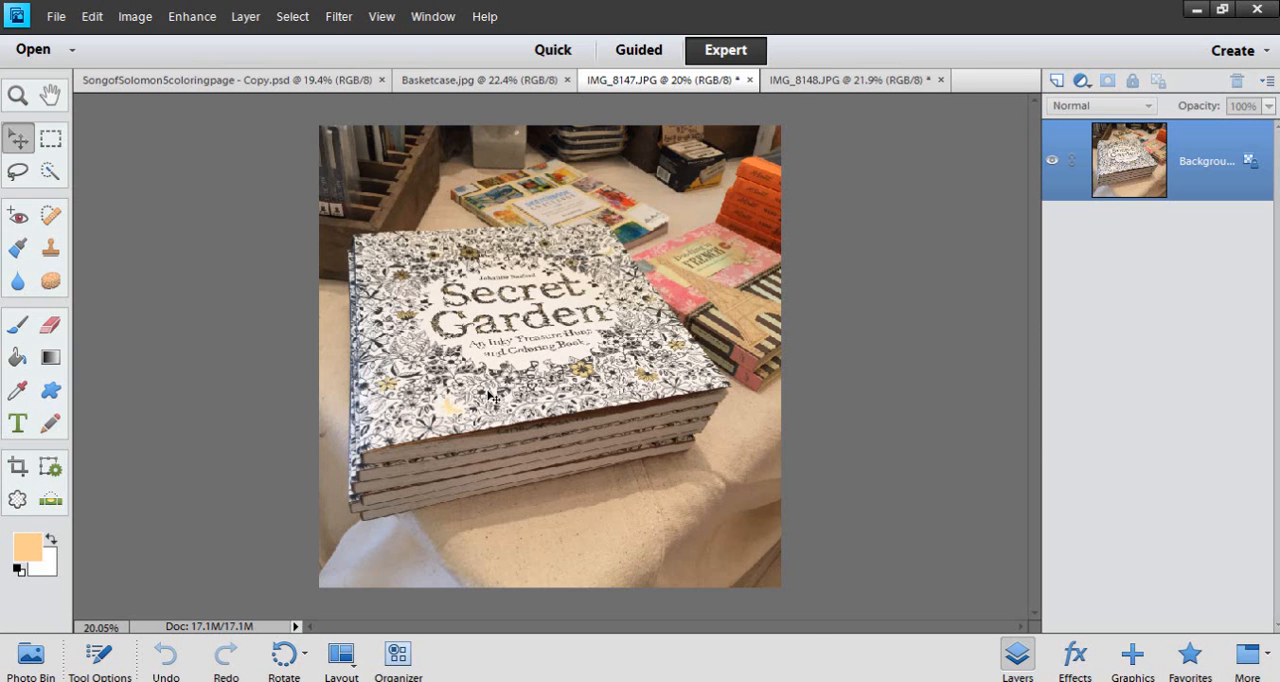
{"action": "scroll", "coordinate": [490, 399], "scroll_direction": "up", "scroll_amount": 1}
{"action": "scroll", "coordinate": [490, 404], "scroll_direction": "up", "scroll_amount": 2}
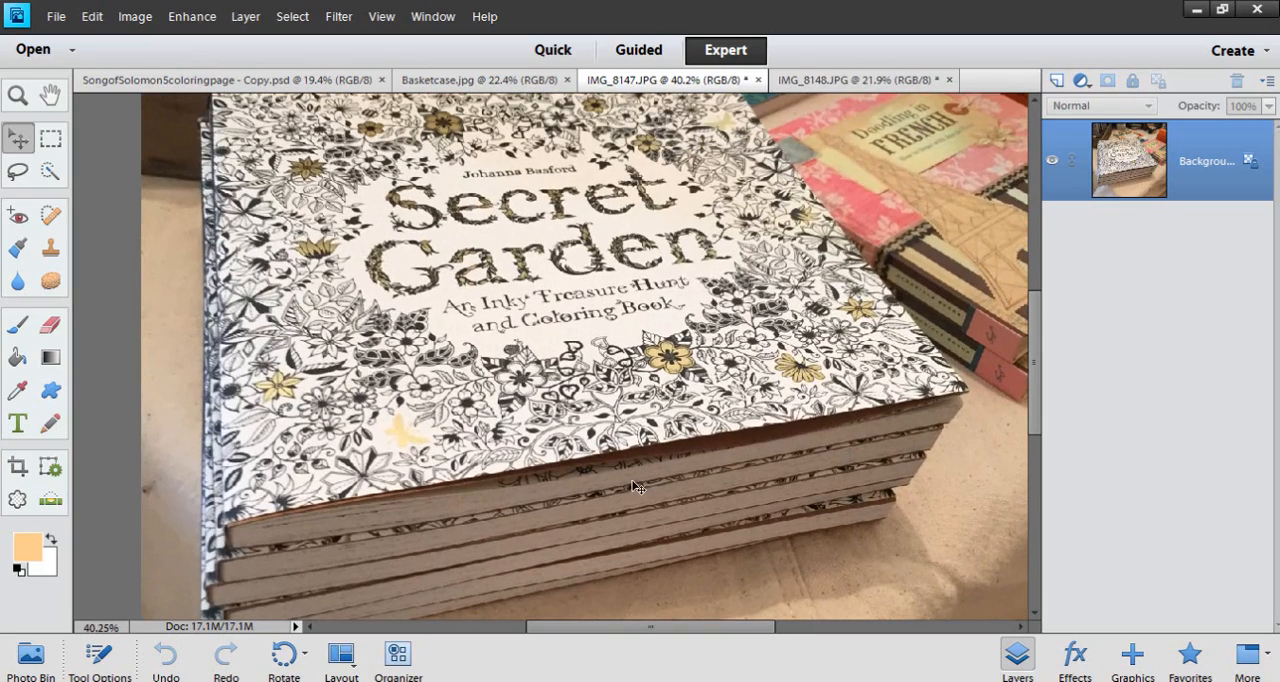
{"action": "scroll", "coordinate": [619, 470], "scroll_direction": "down", "scroll_amount": 2}
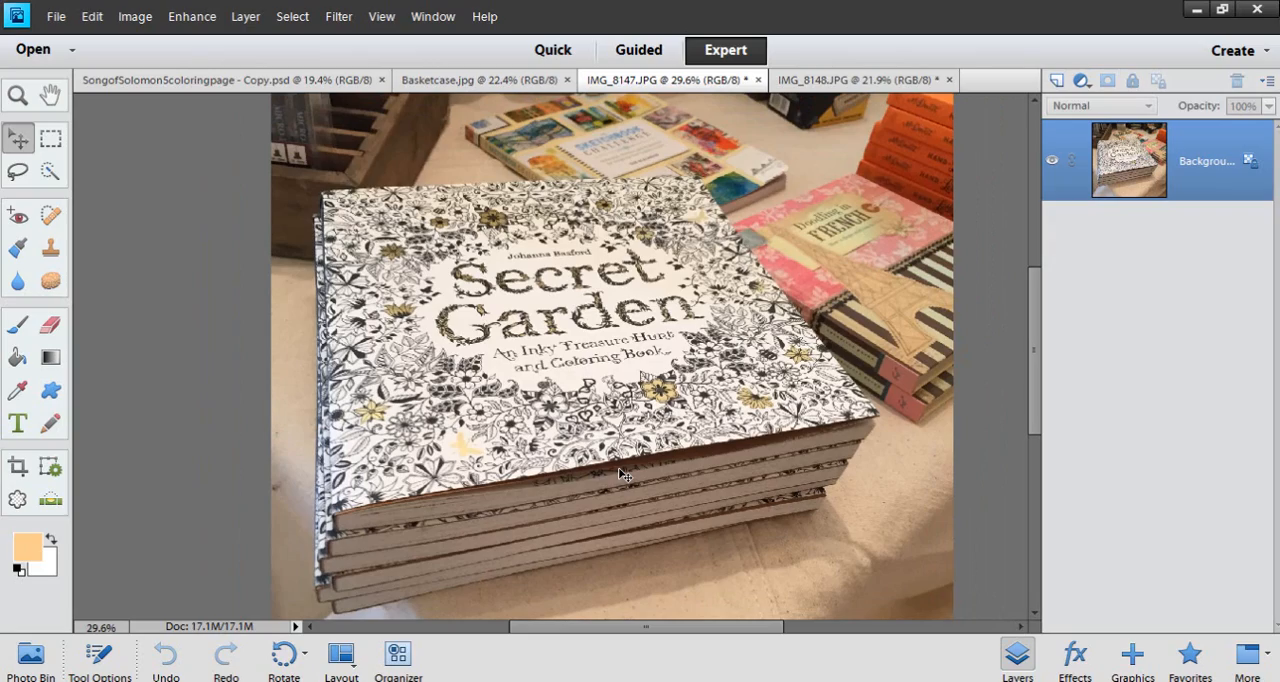
{"action": "scroll", "coordinate": [618, 467], "scroll_direction": "up", "scroll_amount": 4}
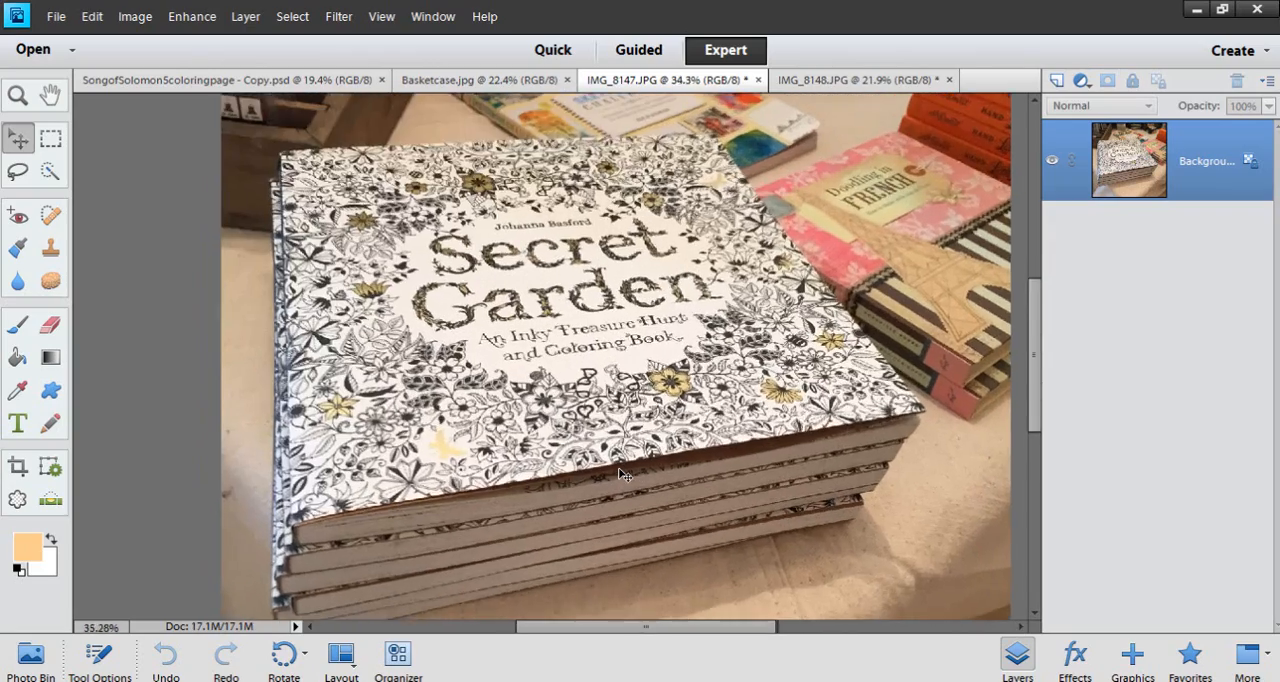
{"action": "scroll", "coordinate": [484, 442], "scroll_direction": "up", "scroll_amount": 1}
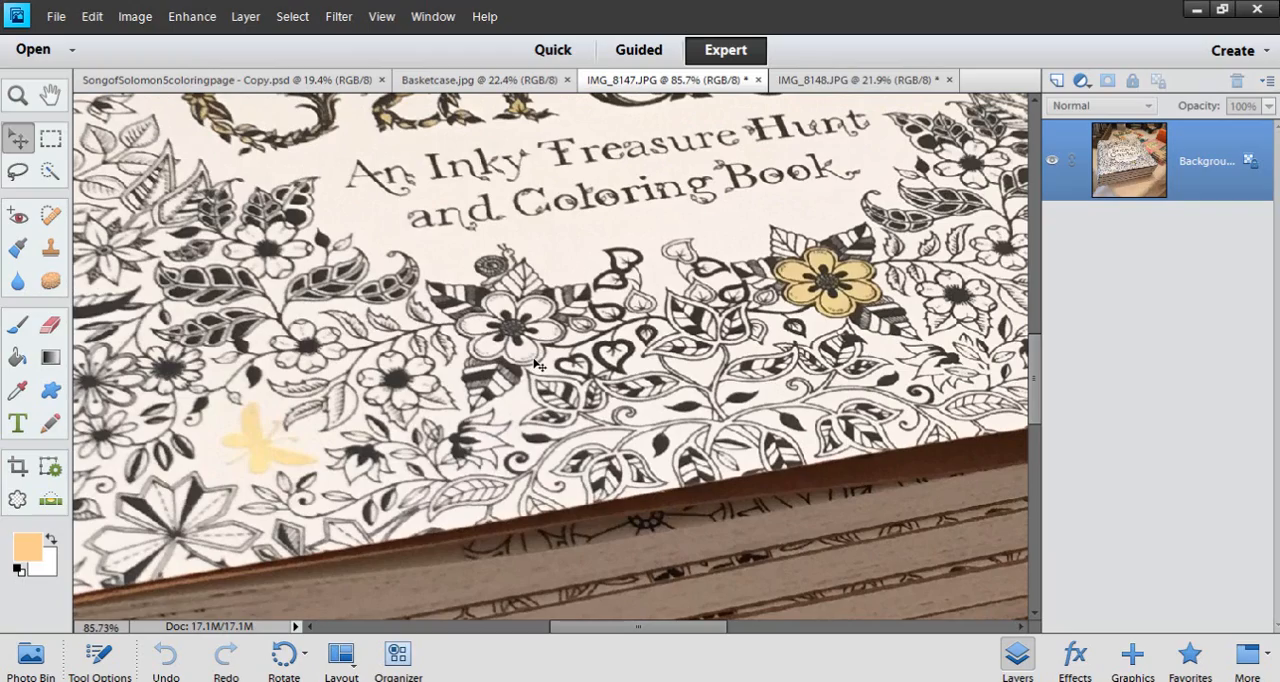
{"action": "scroll", "coordinate": [537, 365], "scroll_direction": "down", "scroll_amount": 4}
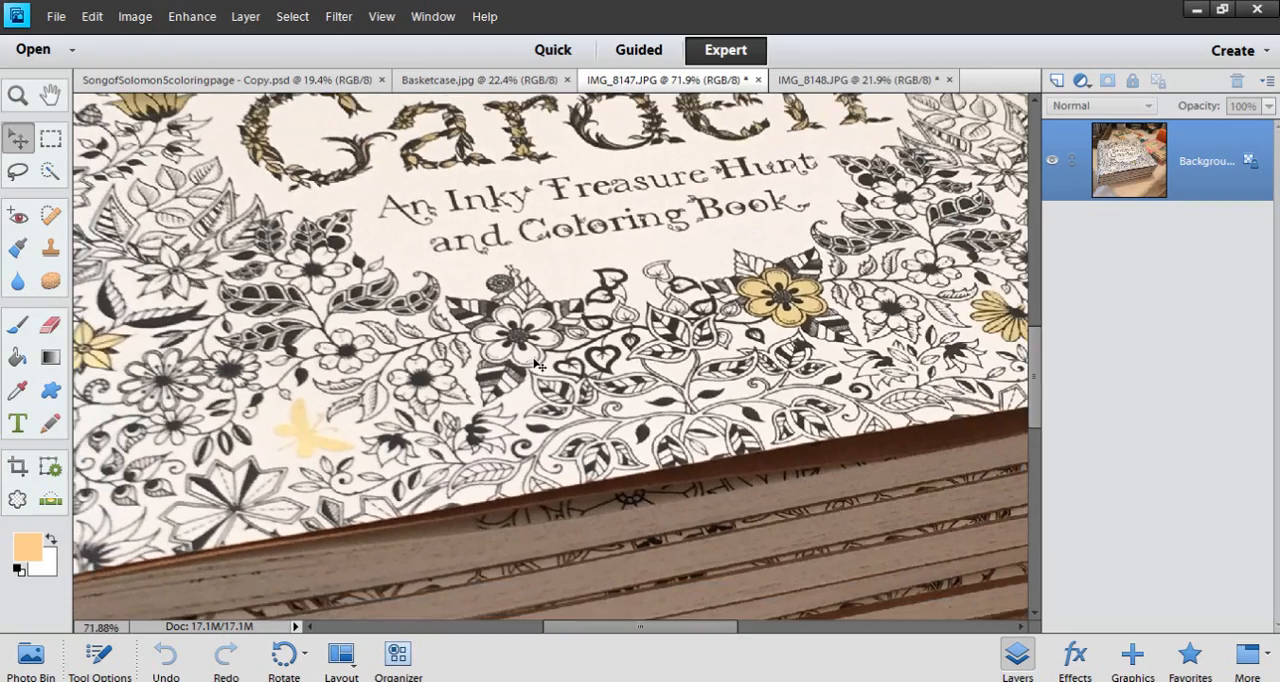
{"action": "scroll", "coordinate": [537, 365], "scroll_direction": "down", "scroll_amount": 1}
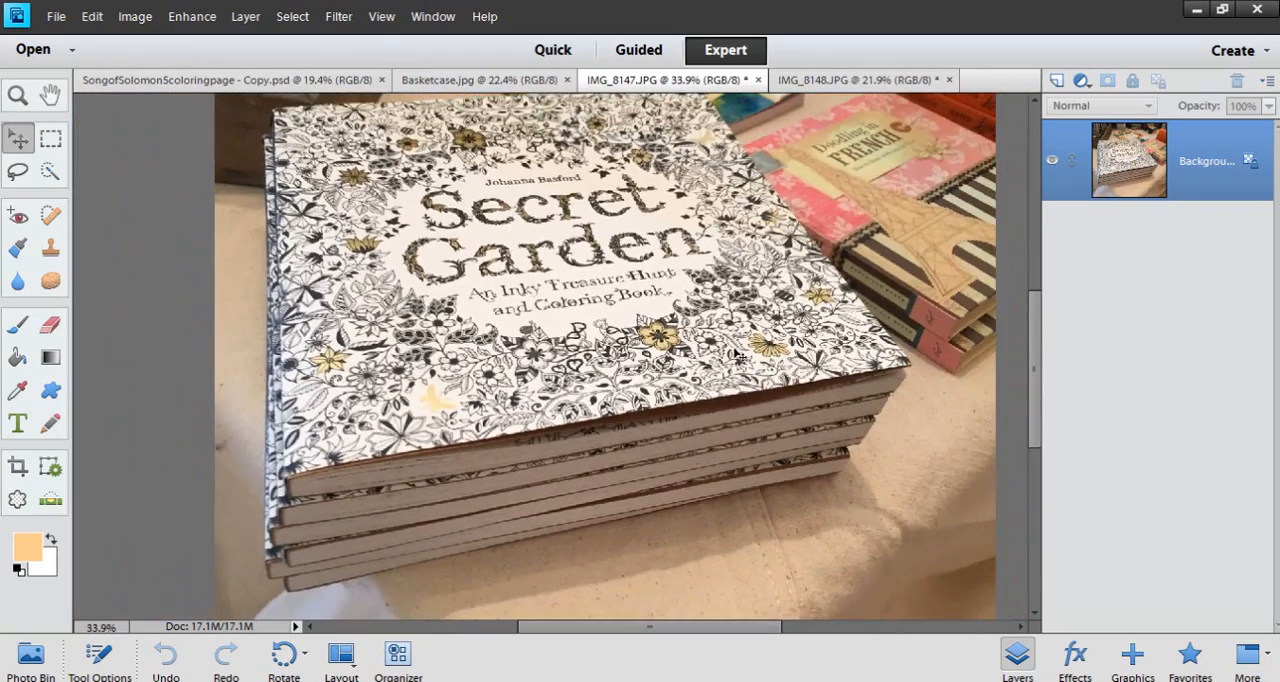
{"action": "scroll", "coordinate": [545, 365], "scroll_direction": "down", "scroll_amount": 2}
Open the IMG_8148.JPG photo and examine the Prismacolor pencil packs and the Bright Ideas journal
{"action": "left_click", "coordinate": [858, 79]}
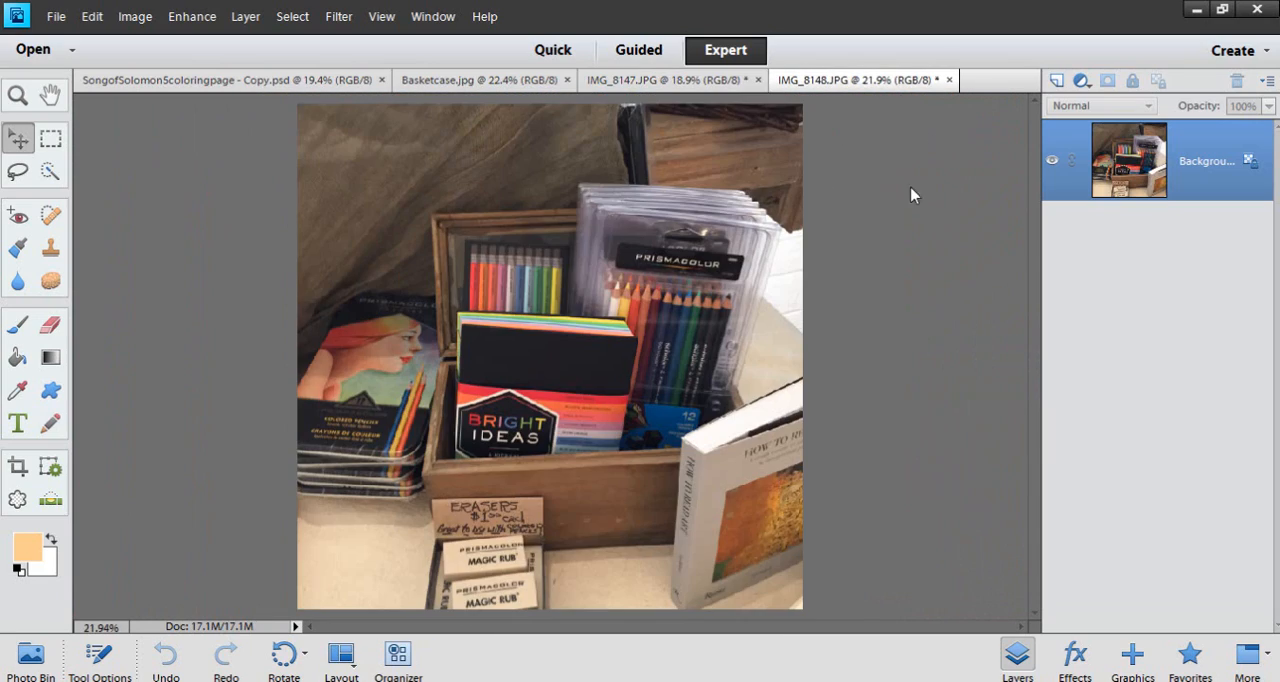
{"action": "scroll", "coordinate": [712, 418], "scroll_direction": "up", "scroll_amount": 1}
{"action": "scroll", "coordinate": [712, 418], "scroll_direction": "up", "scroll_amount": 3}
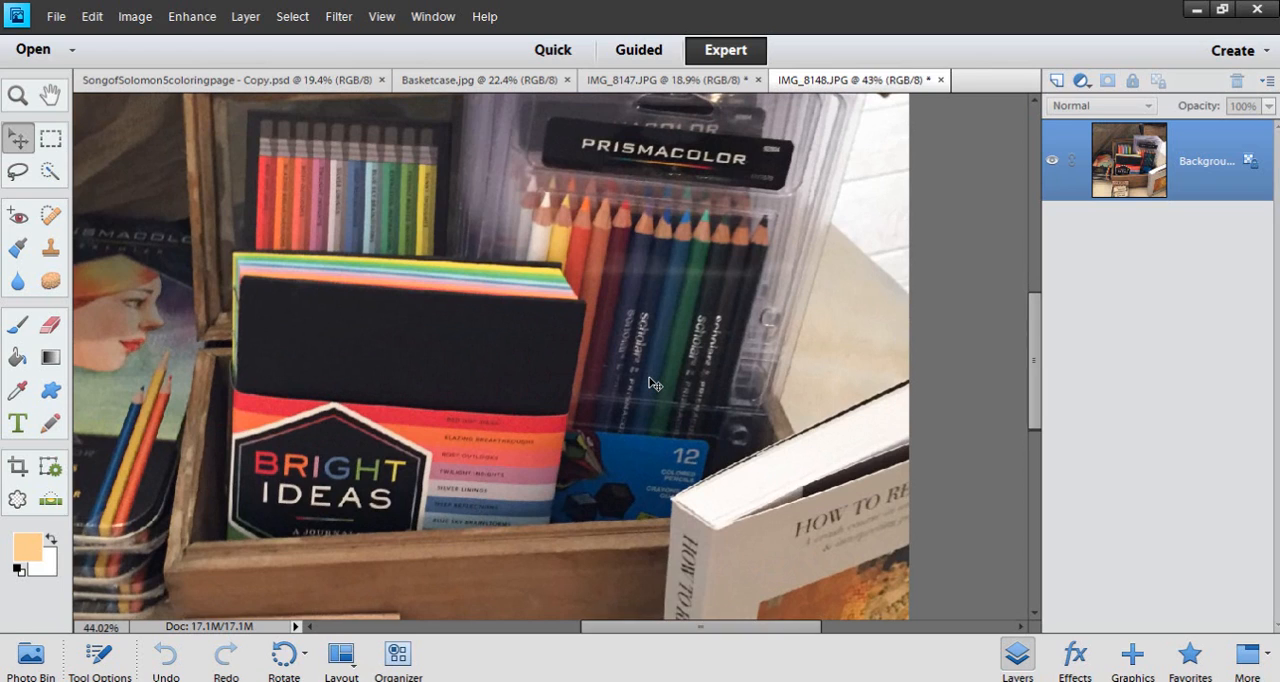
{"action": "scroll", "coordinate": [654, 383], "scroll_direction": "up", "scroll_amount": 1}
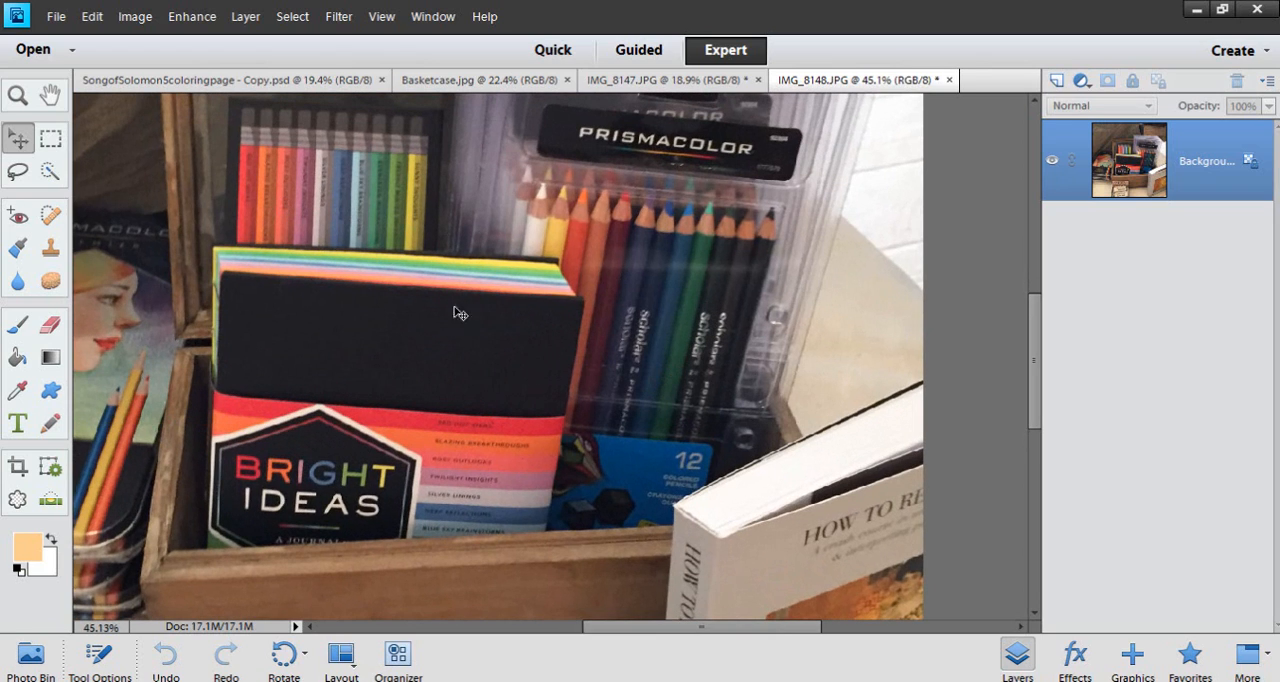
{"action": "left_click_drag", "start_coordinate": [1034, 345], "coordinate": [1040, 313]}
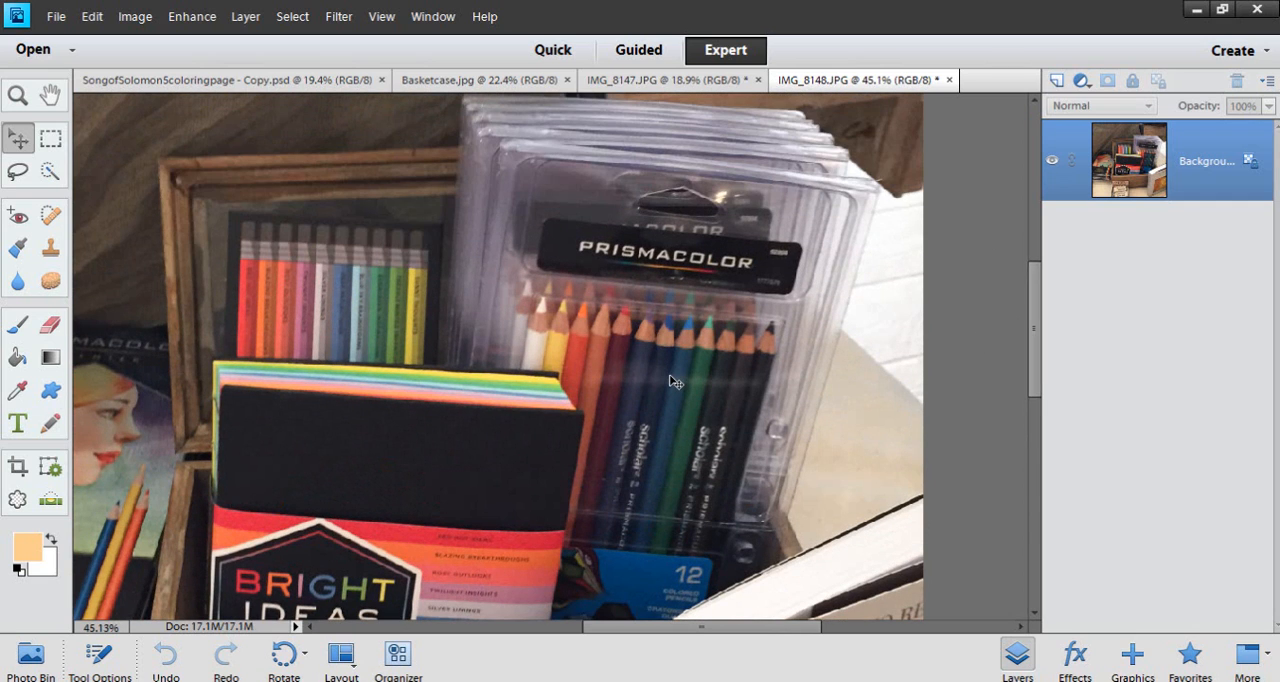
{"action": "scroll", "coordinate": [672, 380], "scroll_direction": "down", "scroll_amount": 3}
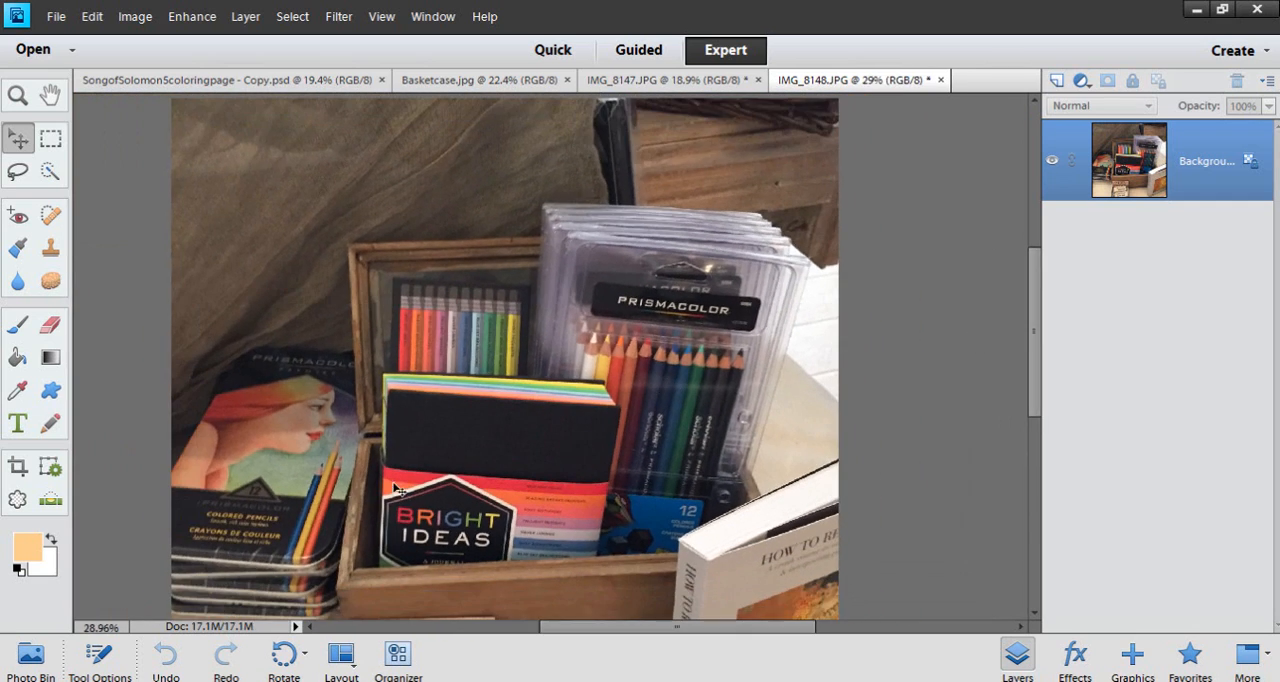
Inspect the colored pencil tins and the Magic Rub erasers with their sign in the art supplies photo
{"action": "scroll", "coordinate": [213, 528], "scroll_direction": "up", "scroll_amount": 3}
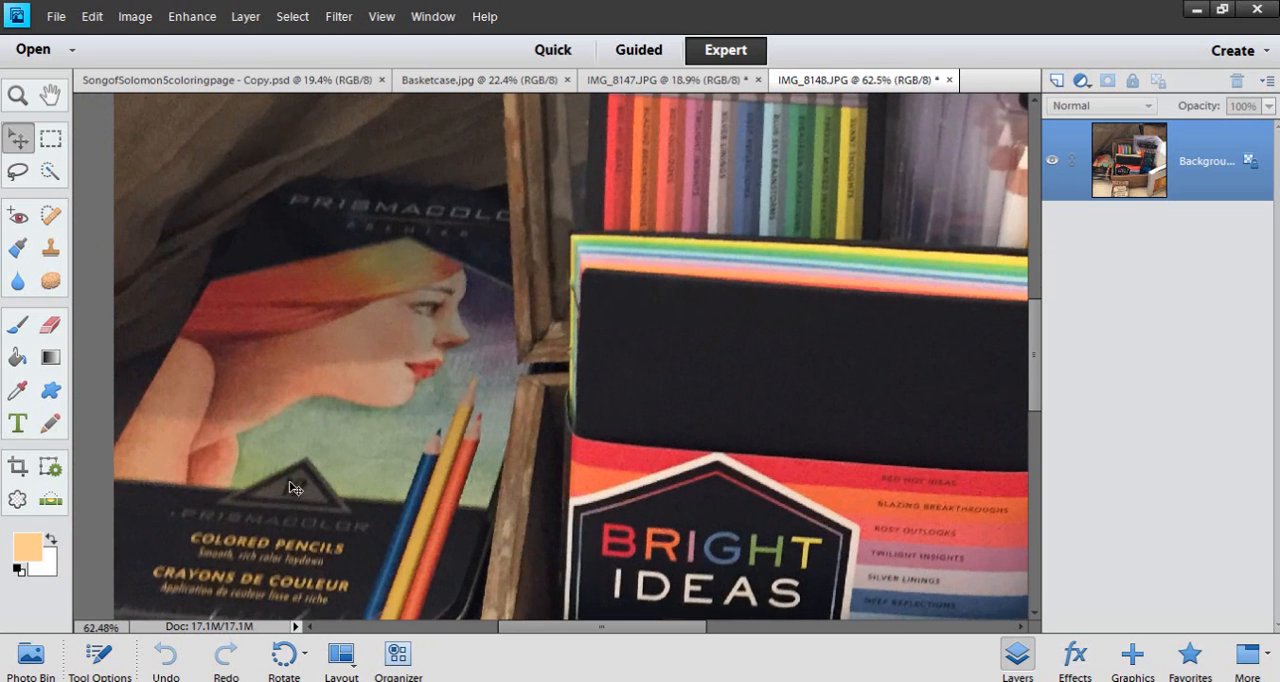
{"action": "scroll", "coordinate": [330, 463], "scroll_direction": "down", "scroll_amount": 4}
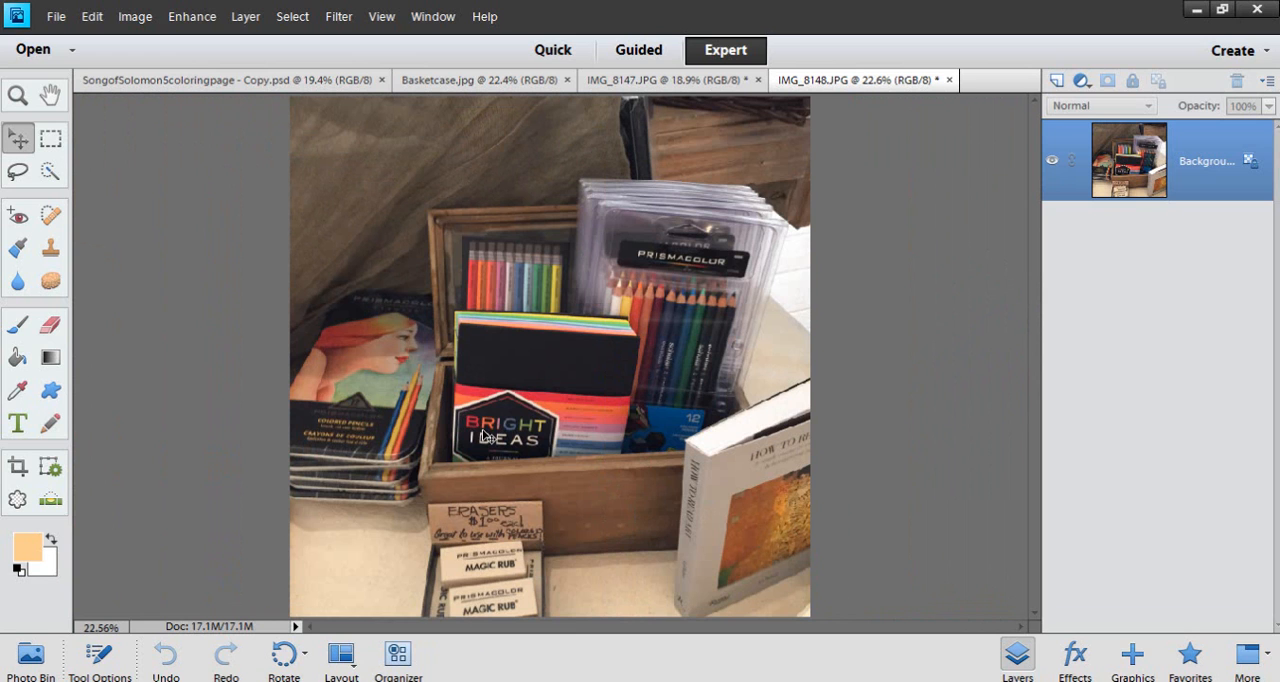
{"action": "scroll", "coordinate": [483, 437], "scroll_direction": "up", "scroll_amount": 4}
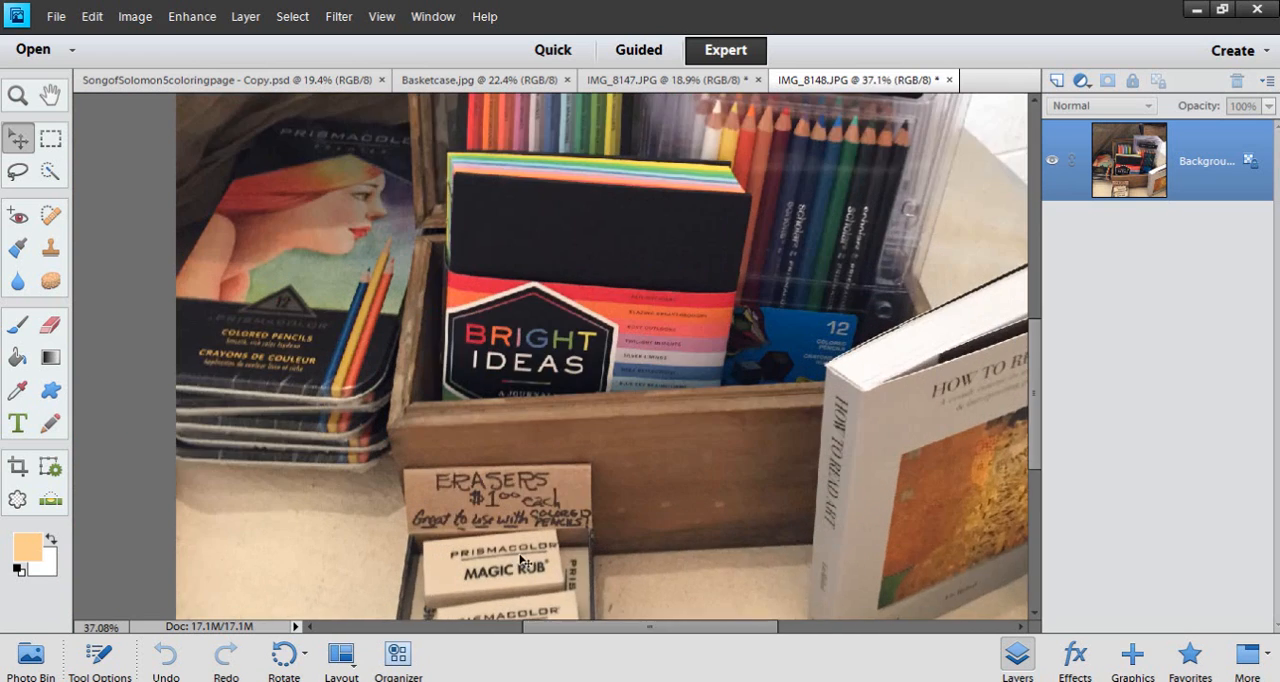
{"action": "scroll", "coordinate": [525, 552], "scroll_direction": "up", "scroll_amount": 2}
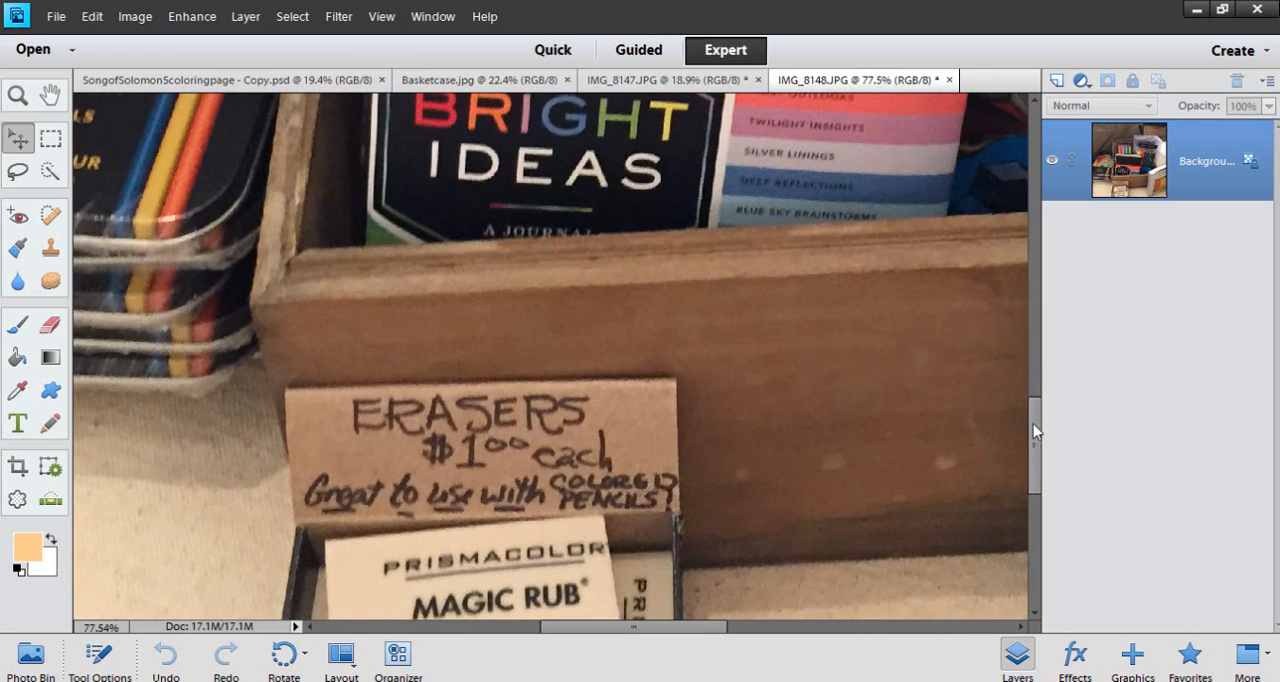
{"action": "left_click_drag", "start_coordinate": [1034, 426], "coordinate": [1034, 468]}
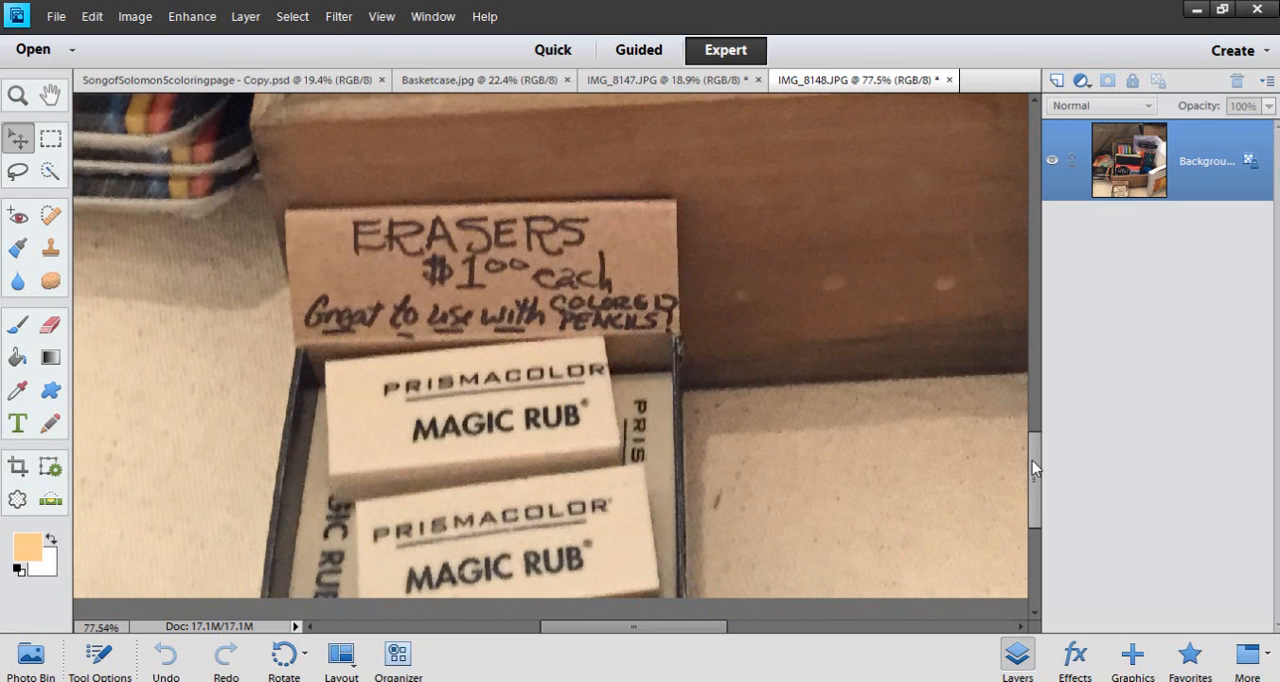
{"action": "scroll", "coordinate": [915, 395], "scroll_direction": "down", "scroll_amount": 5}
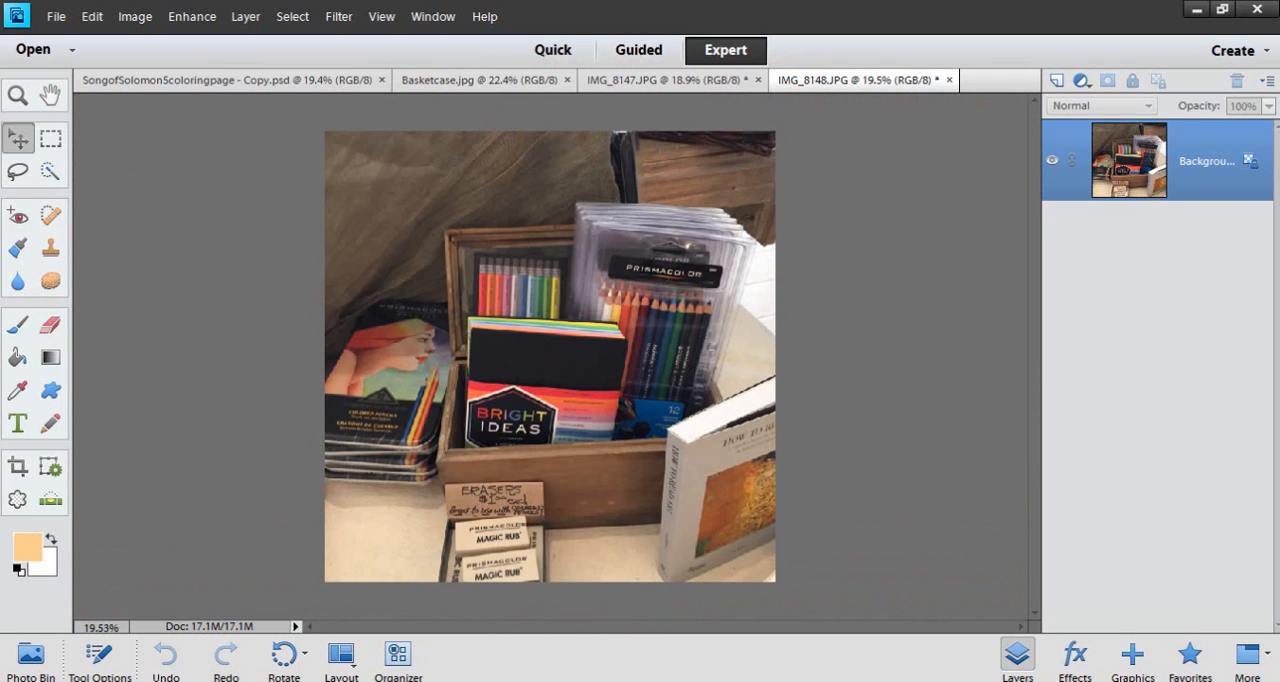
Switch to the Doodle Through the Bible blog in Chrome and find the printable PDF links below the Evil One and Spirit doodle
{"action": "left_click", "coordinate": [640, 680]}
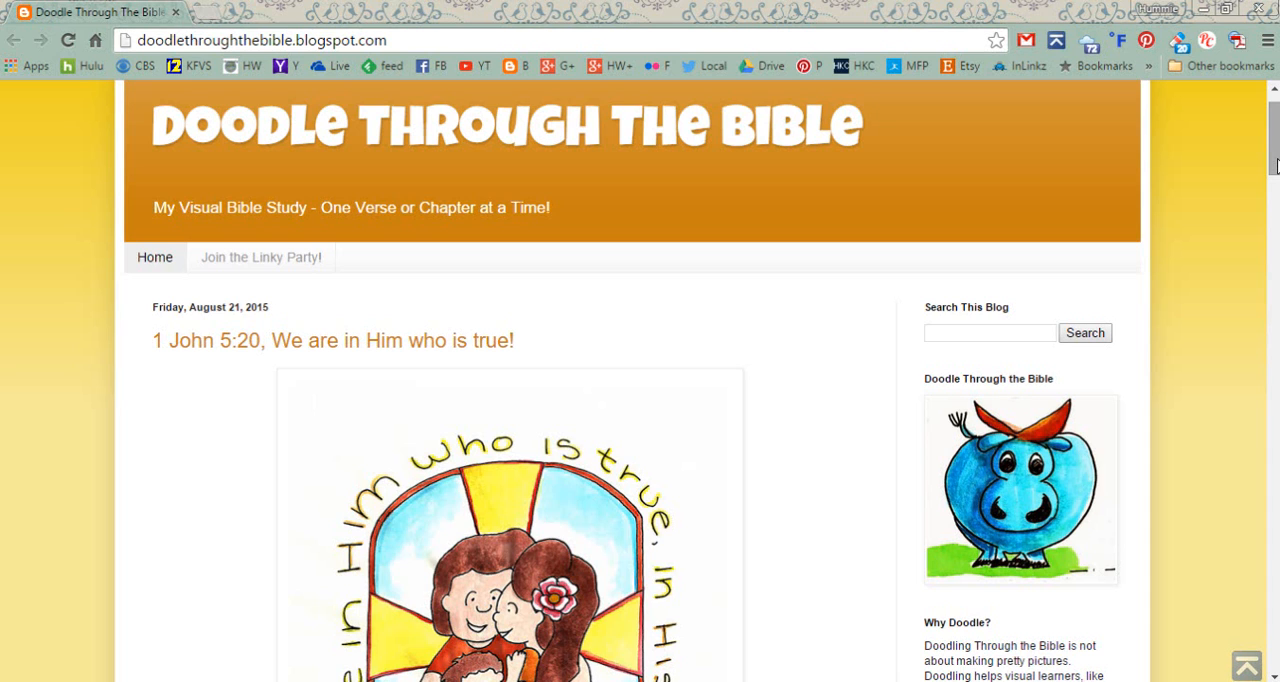
{"action": "left_click_drag", "start_coordinate": [1277, 166], "coordinate": [1277, 159]}
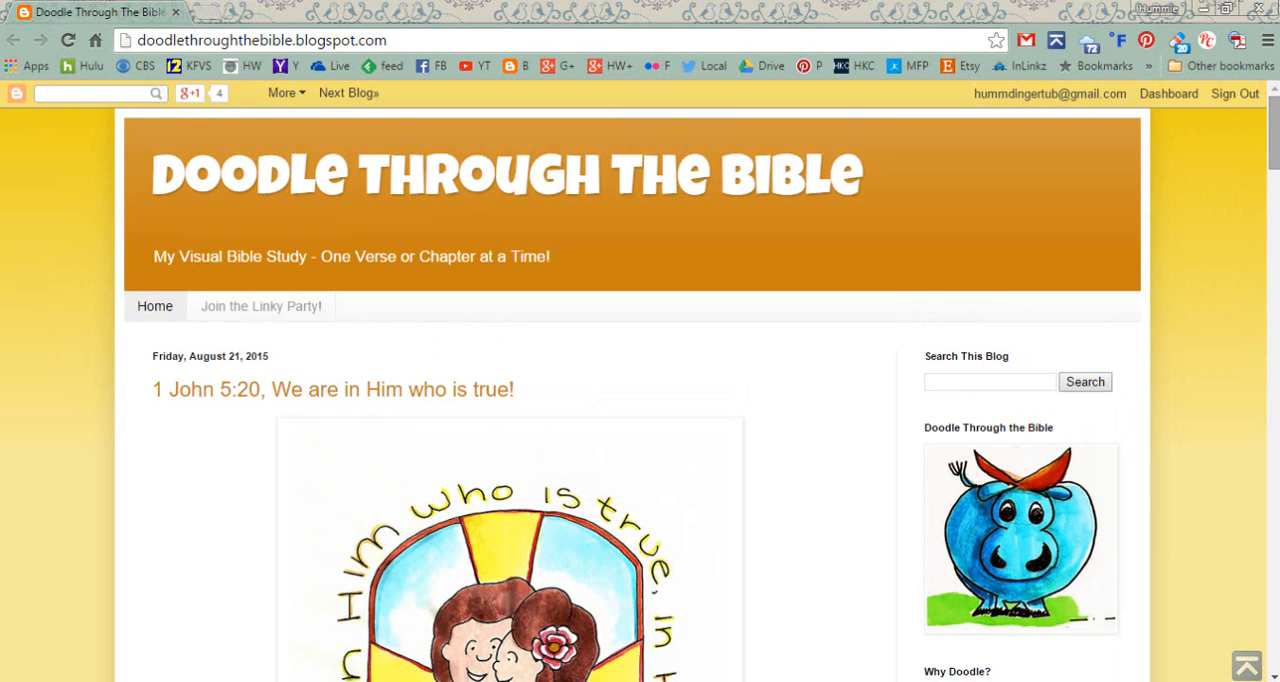
{"action": "left_click_drag", "start_coordinate": [1275, 159], "coordinate": [1275, 164]}
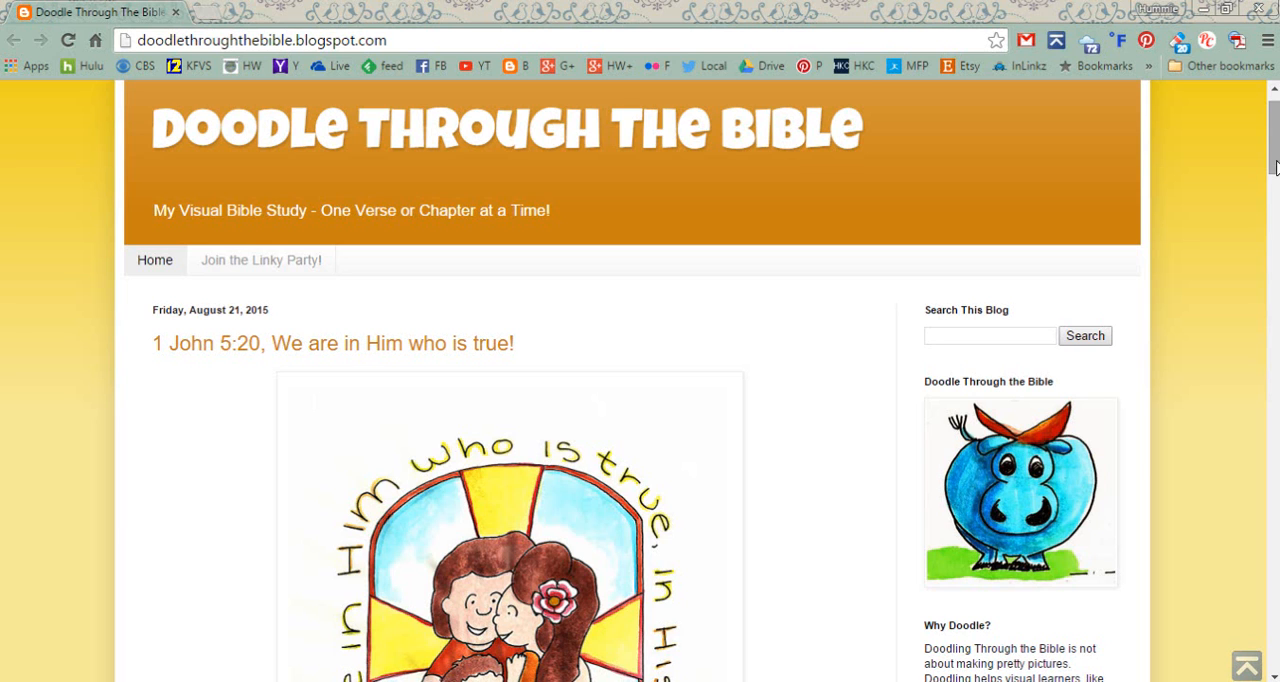
{"action": "left_click_drag", "start_coordinate": [1274, 166], "coordinate": [1267, 470]}
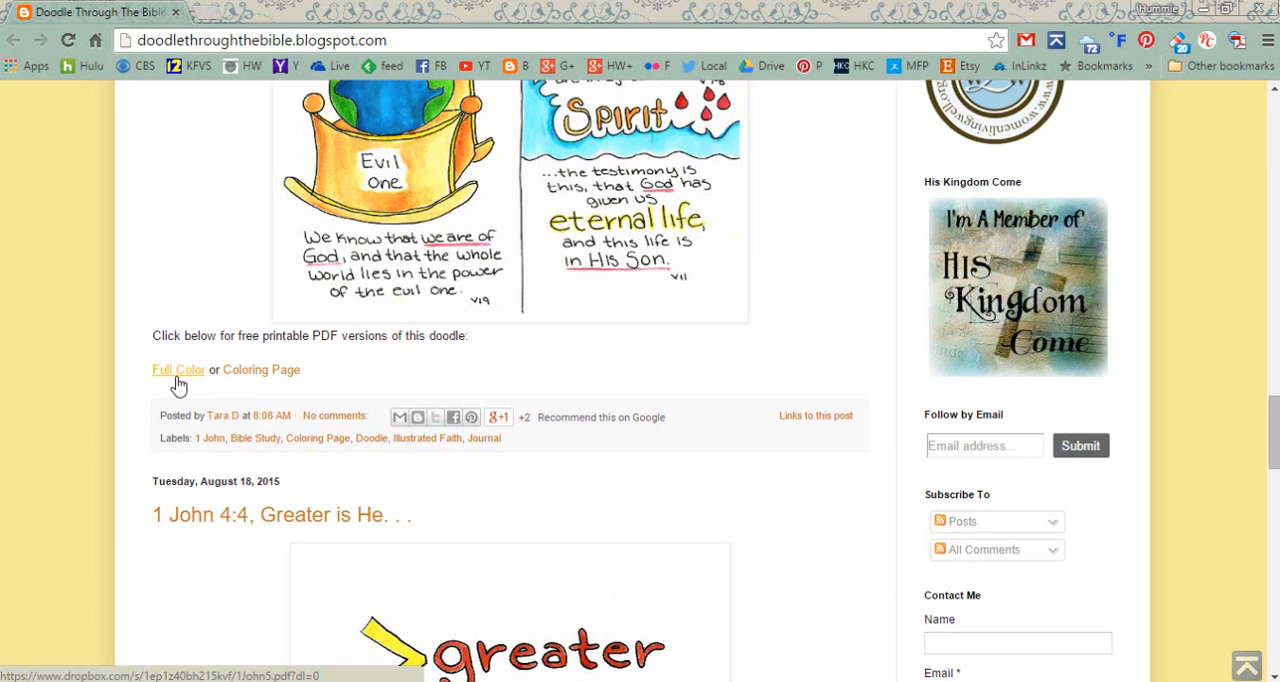
Open the doodle's Coloring Page PDF in a new tab and look through the 1 John 5 page
{"action": "right_click", "coordinate": [257, 380]}
{"action": "left_click", "coordinate": [292, 388]}
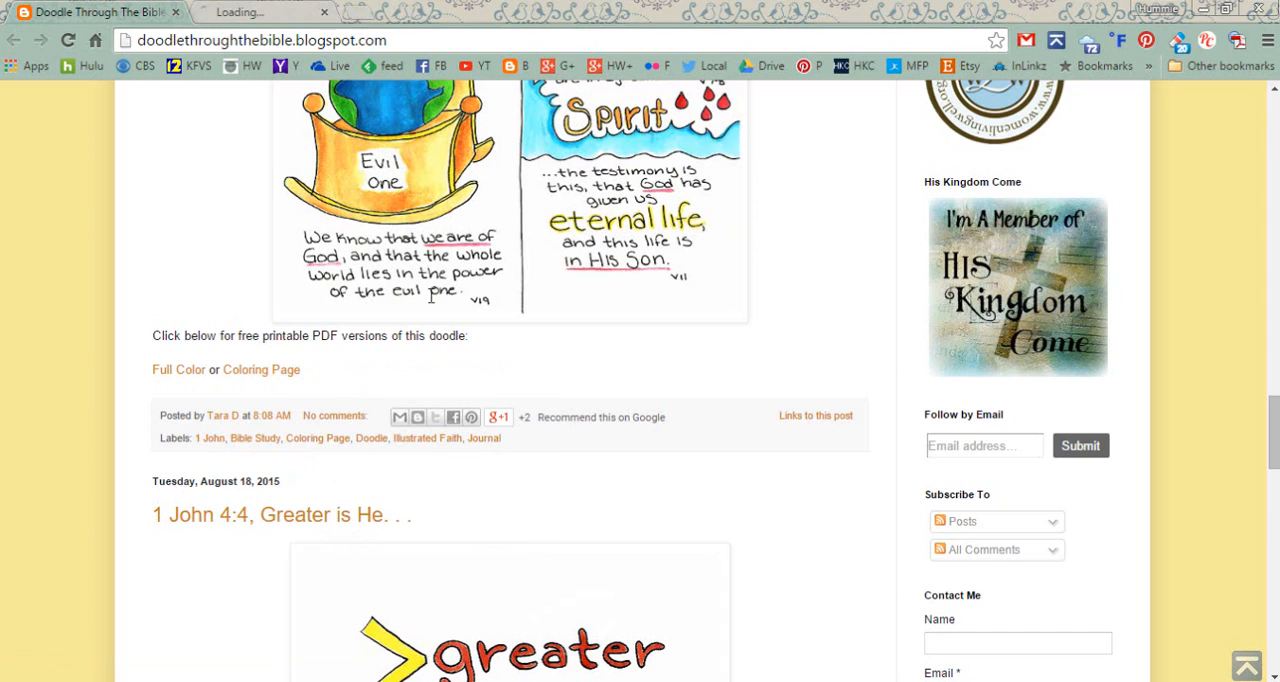
{"action": "left_click", "coordinate": [305, 14]}
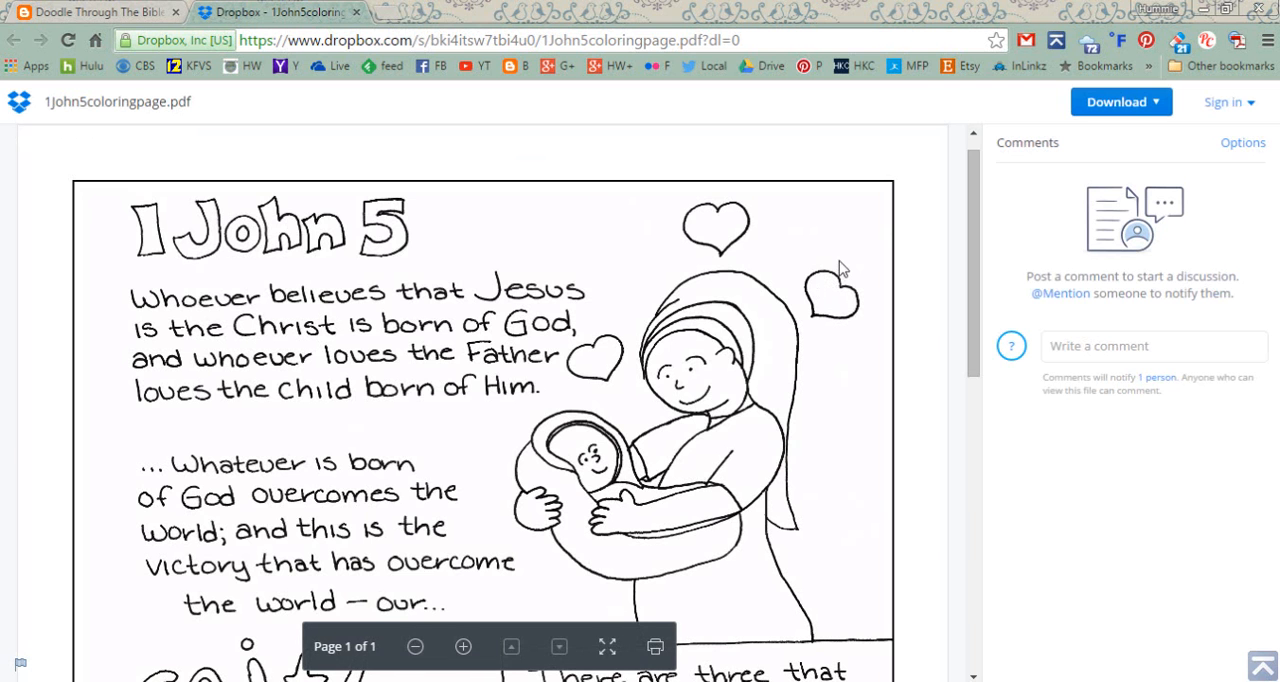
{"action": "left_click_drag", "start_coordinate": [965, 241], "coordinate": [931, 390]}
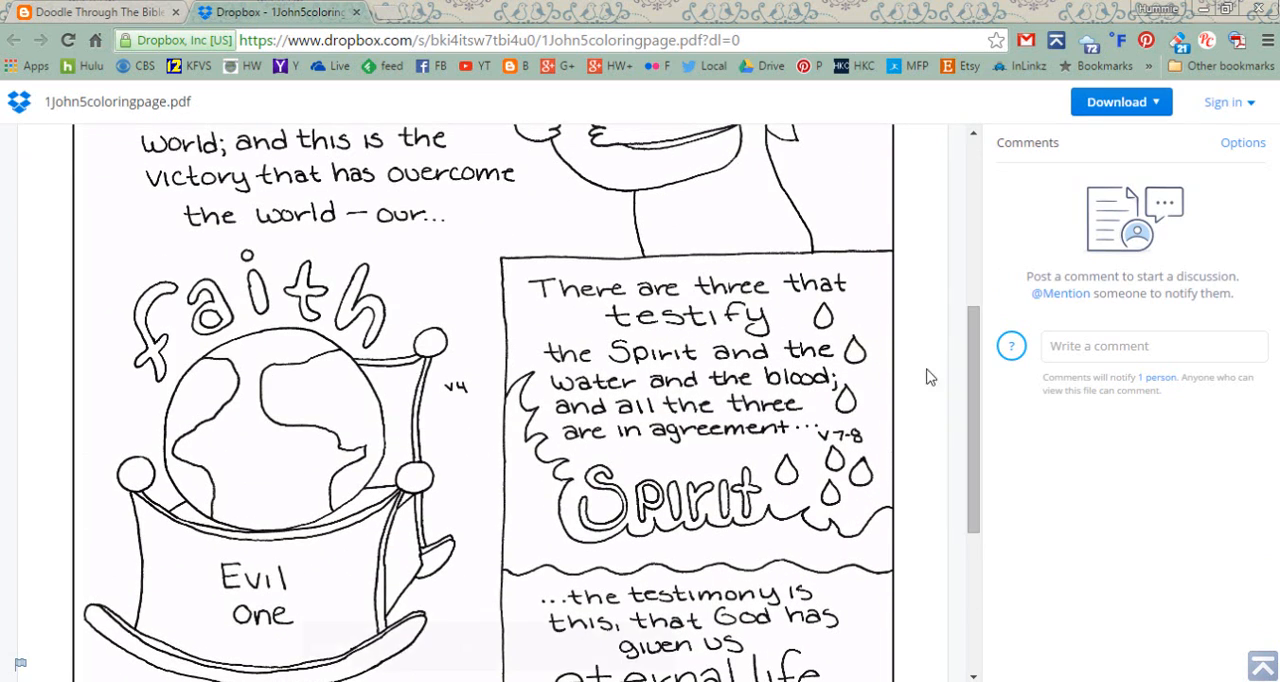
Check the save option for the 1John5coloringpage.pdf page and close its Dropbox tab to return to the blog
{"action": "right_click", "coordinate": [509, 239]}
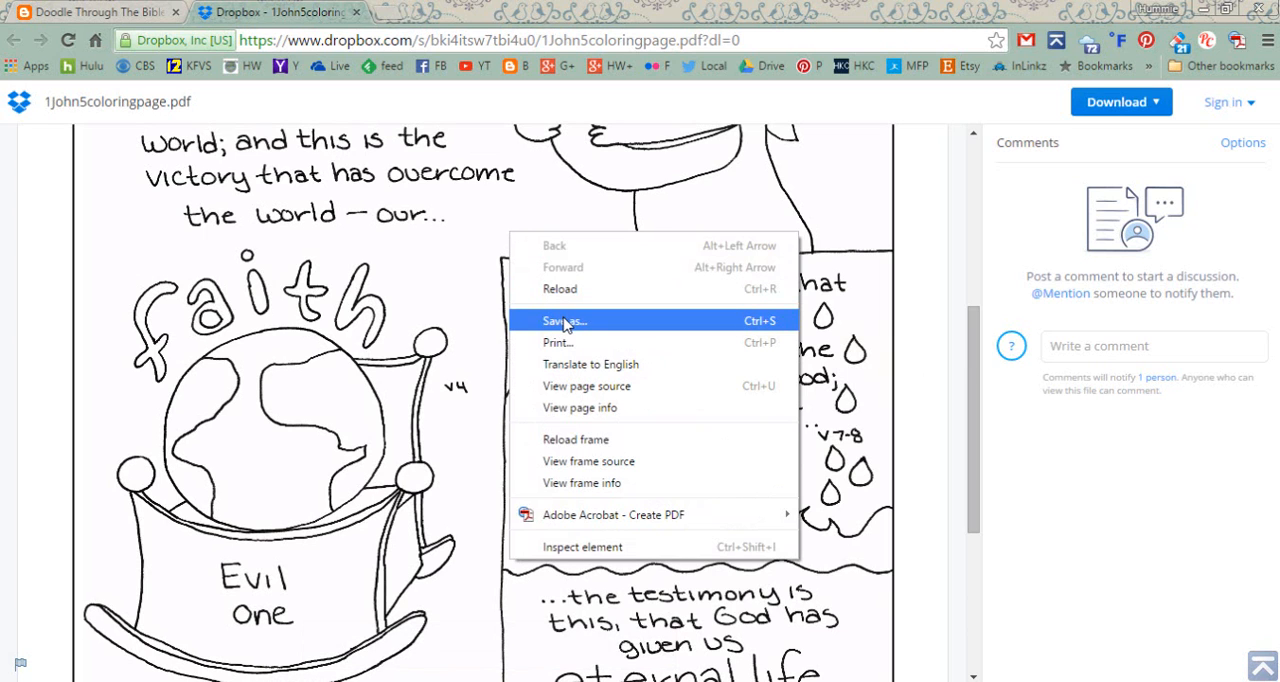
{"action": "left_click", "coordinate": [357, 16]}
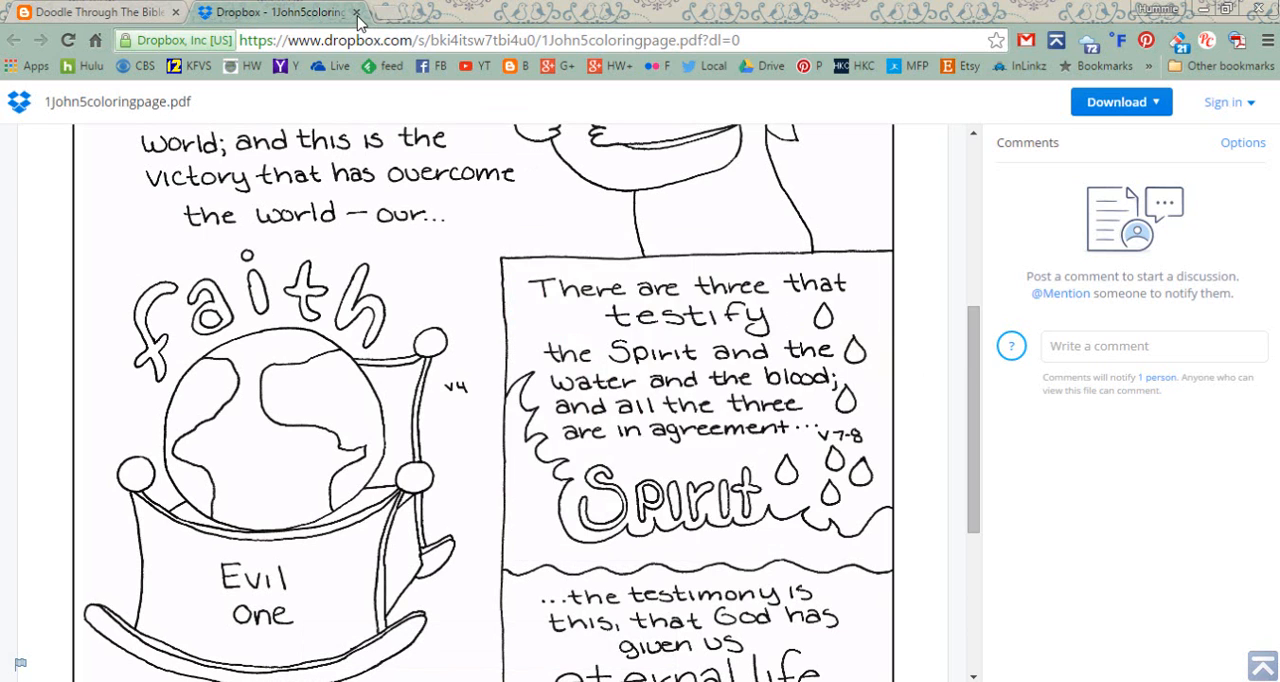
{"action": "left_click", "coordinate": [357, 16]}
Browse the Doodle Through the Bible posts, examining the 1 John doodles and their Full Color and Coloring Page PDF links
{"action": "scroll", "coordinate": [786, 434], "scroll_direction": "down", "scroll_amount": 5}
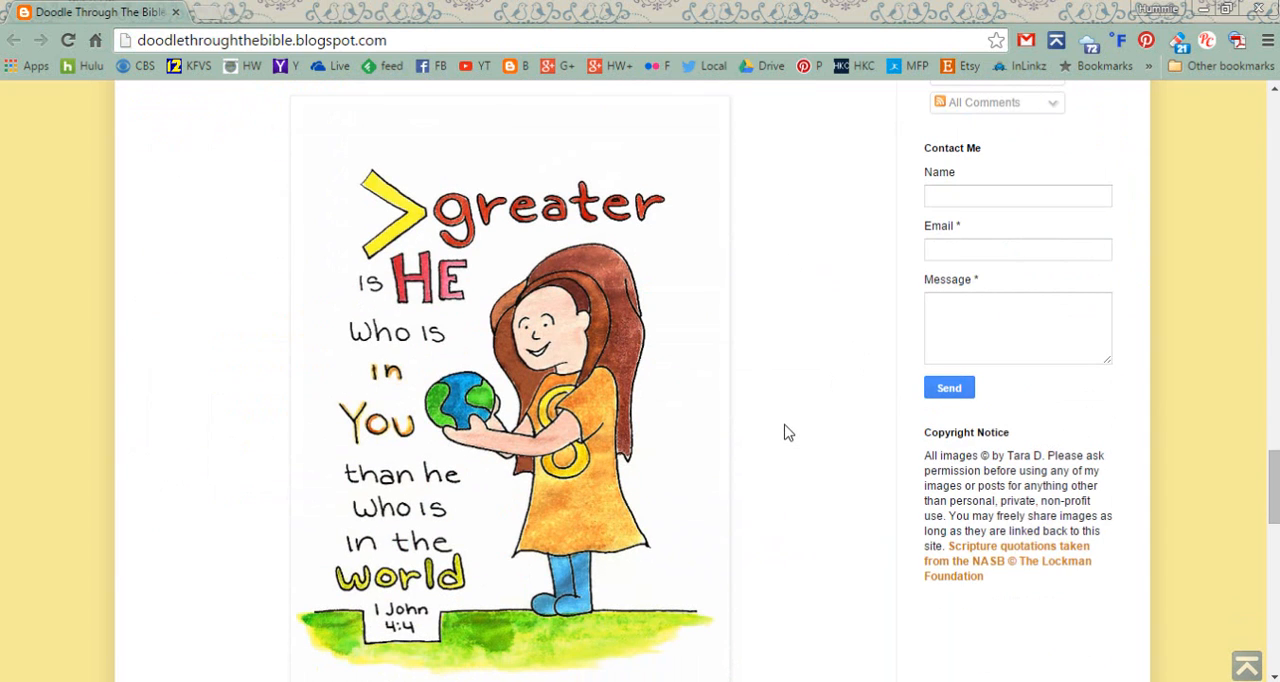
{"action": "scroll", "coordinate": [788, 430], "scroll_direction": "down", "scroll_amount": 1}
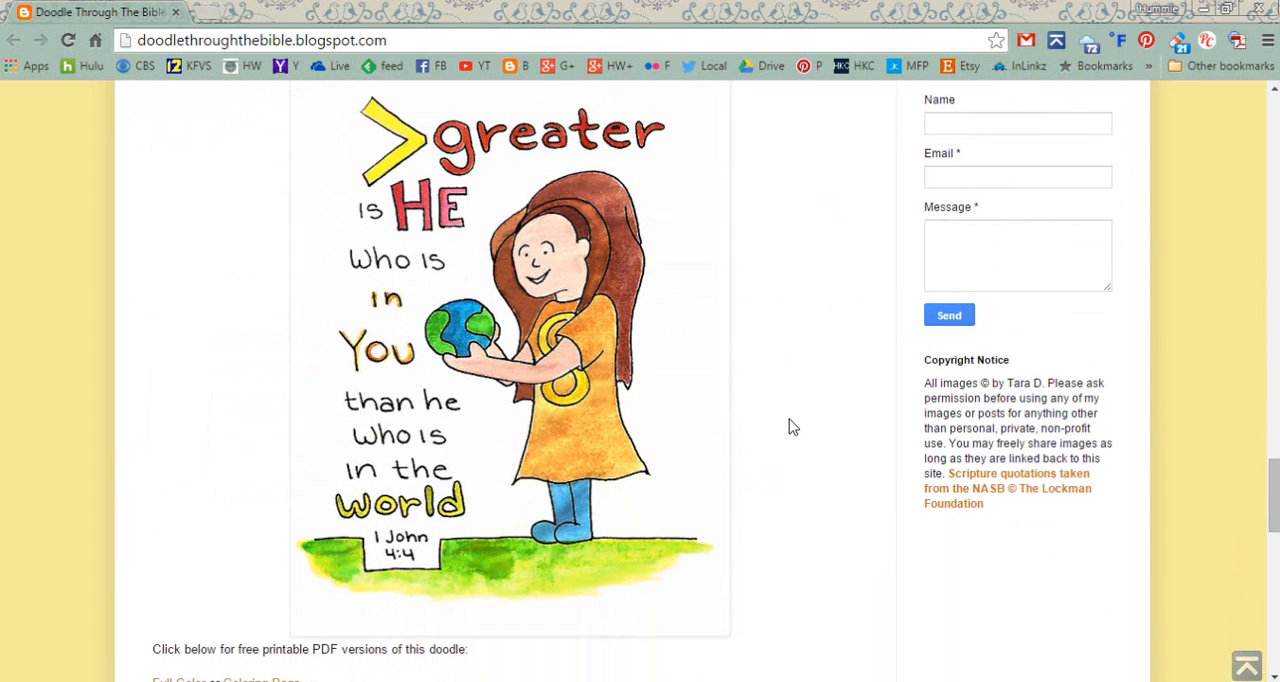
{"action": "scroll", "coordinate": [789, 427], "scroll_direction": "down", "scroll_amount": 8}
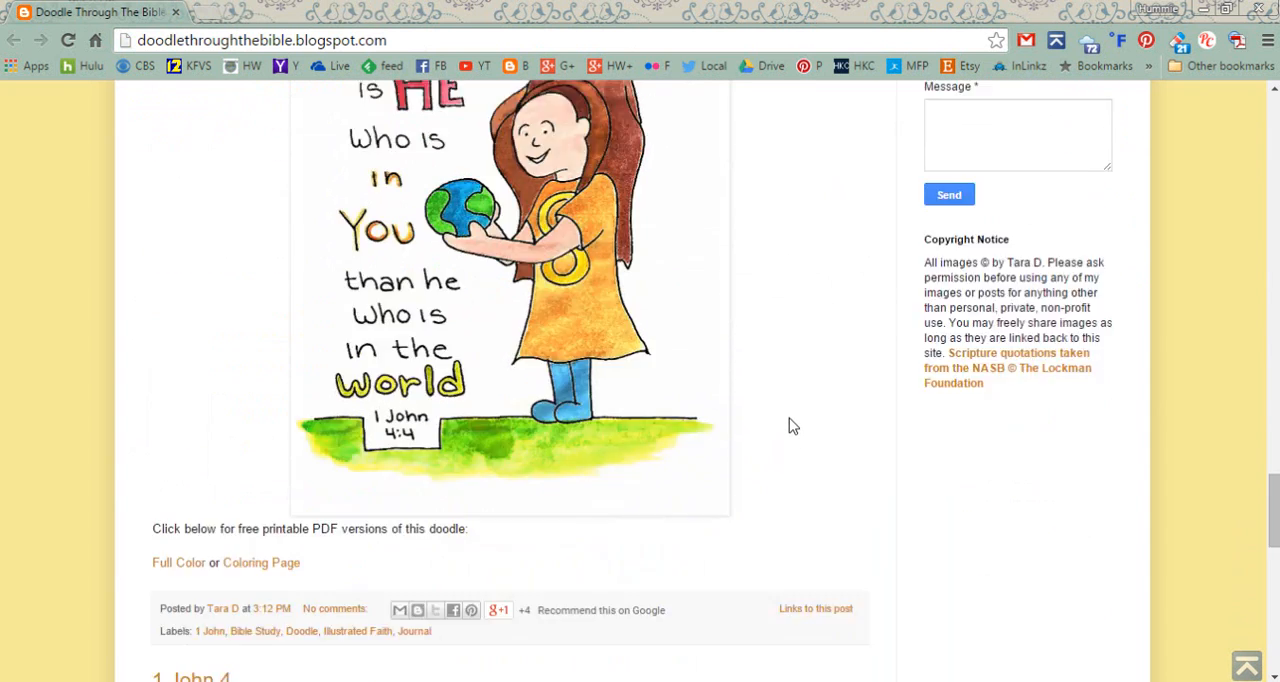
{"action": "scroll", "coordinate": [789, 425], "scroll_direction": "down", "scroll_amount": 4}
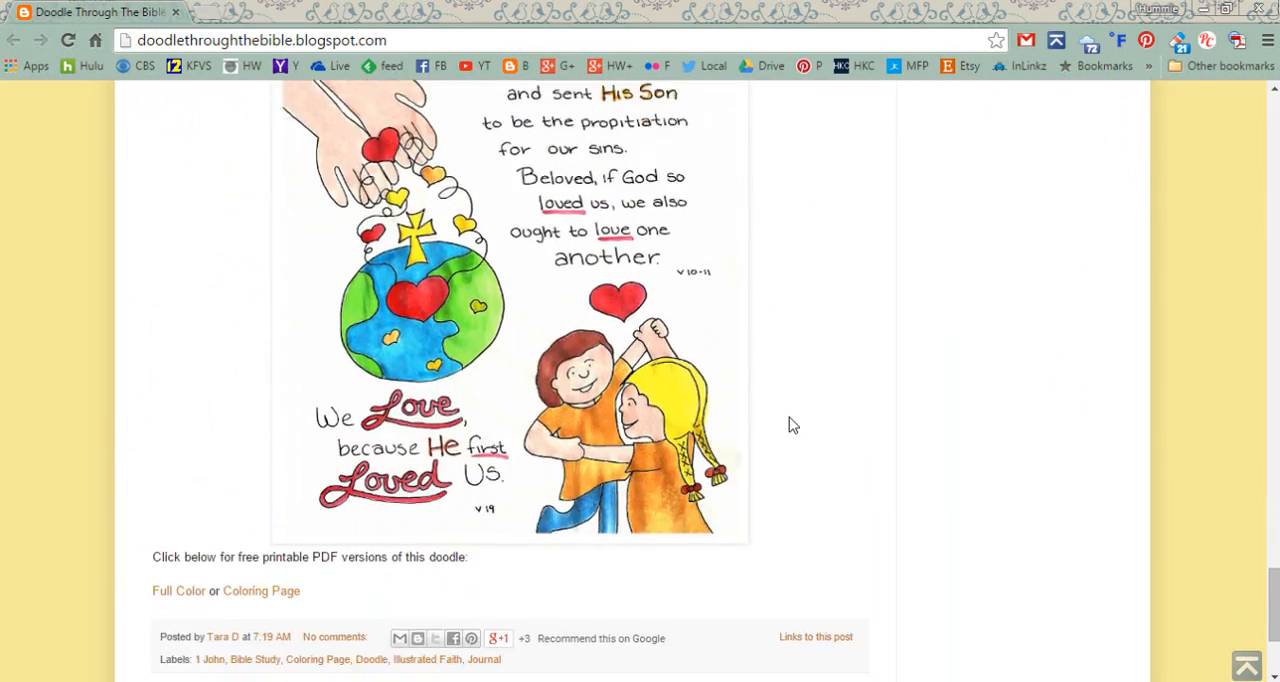
{"action": "scroll", "coordinate": [789, 425], "scroll_direction": "up", "scroll_amount": 12}
{"action": "scroll", "coordinate": [789, 425], "scroll_direction": "up", "scroll_amount": 15}
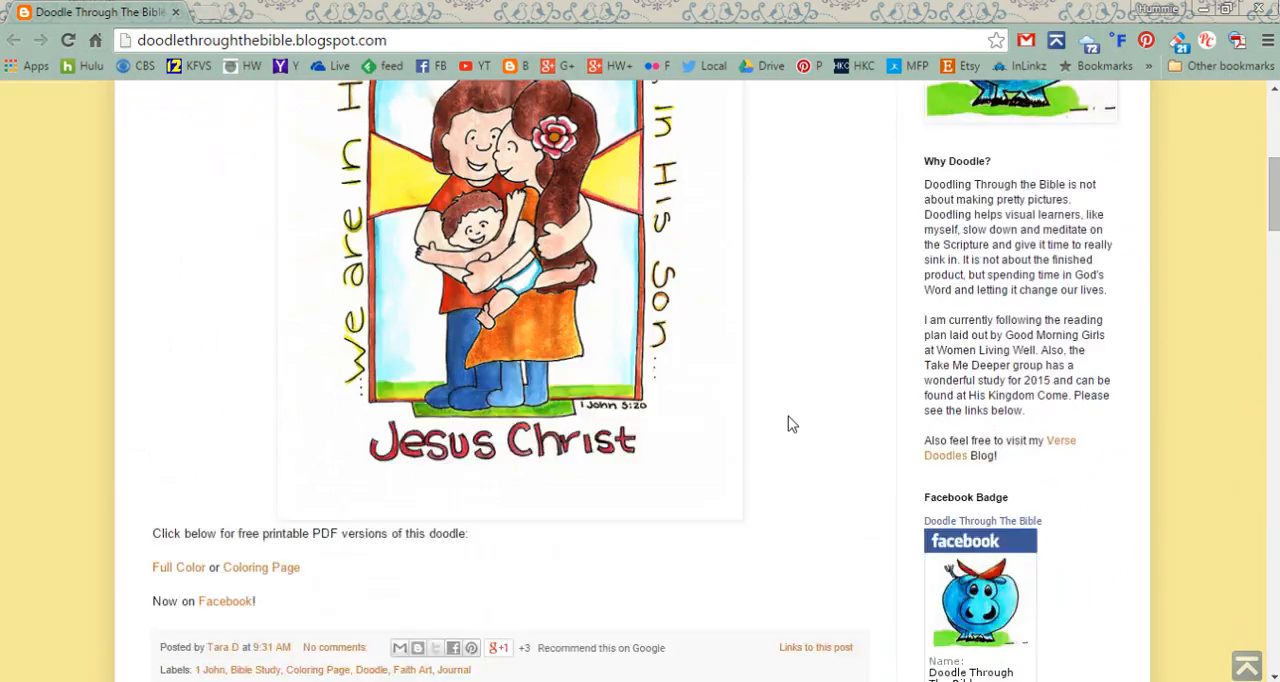
{"action": "scroll", "coordinate": [789, 425], "scroll_direction": "down", "scroll_amount": 1}
{"action": "scroll", "coordinate": [789, 425], "scroll_direction": "up", "scroll_amount": 1}
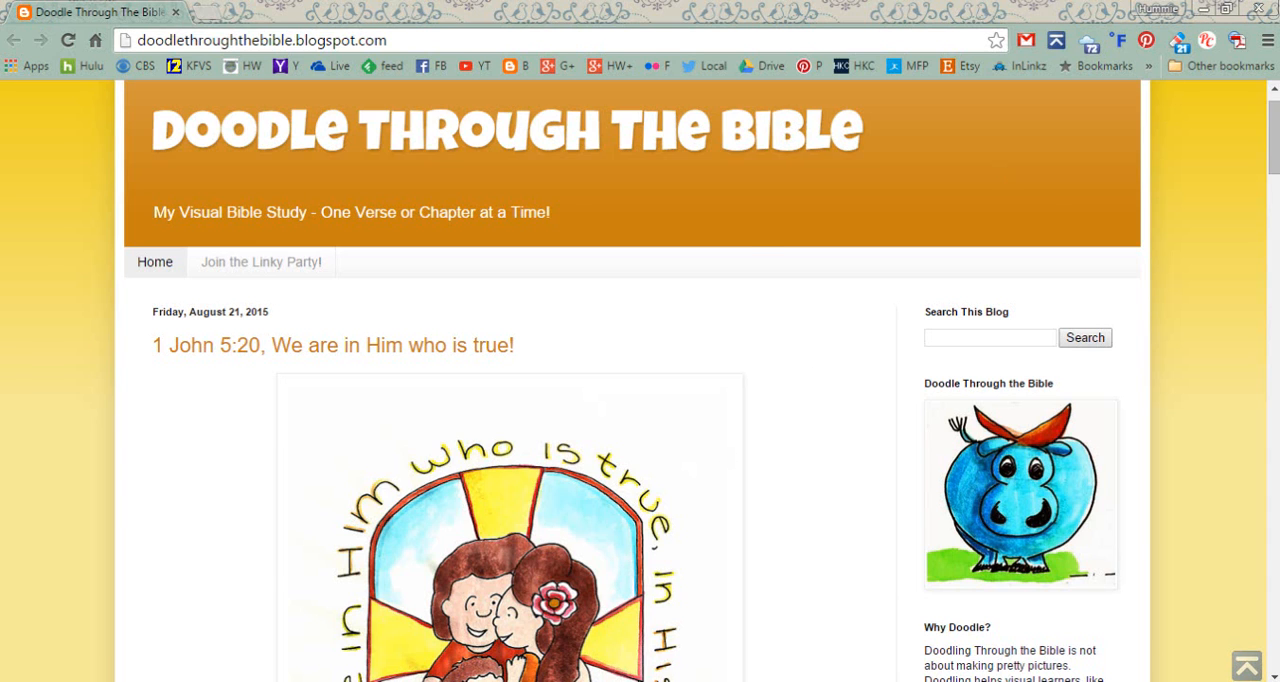
Switch to Photoshop Elements and close the Chrome window
{"action": "key", "text": "alt+Tab"}
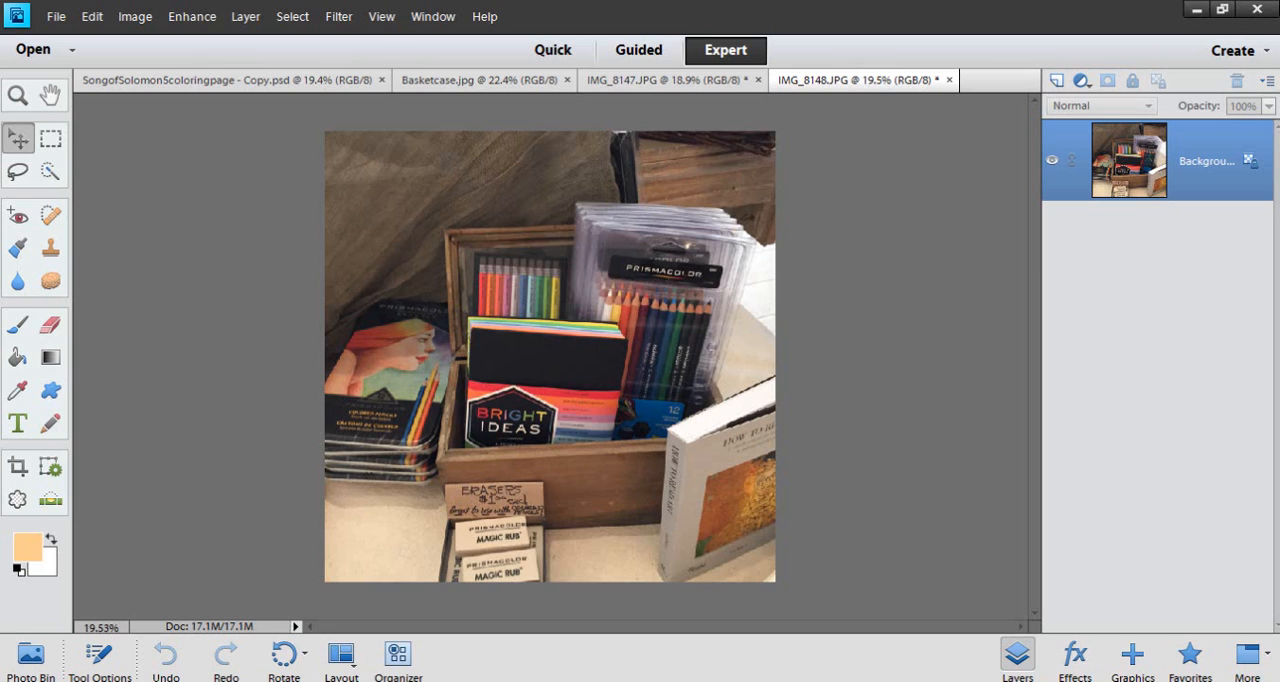
{"action": "key", "text": "alt+Tab"}
{"action": "right_click", "coordinate": [594, 681]}
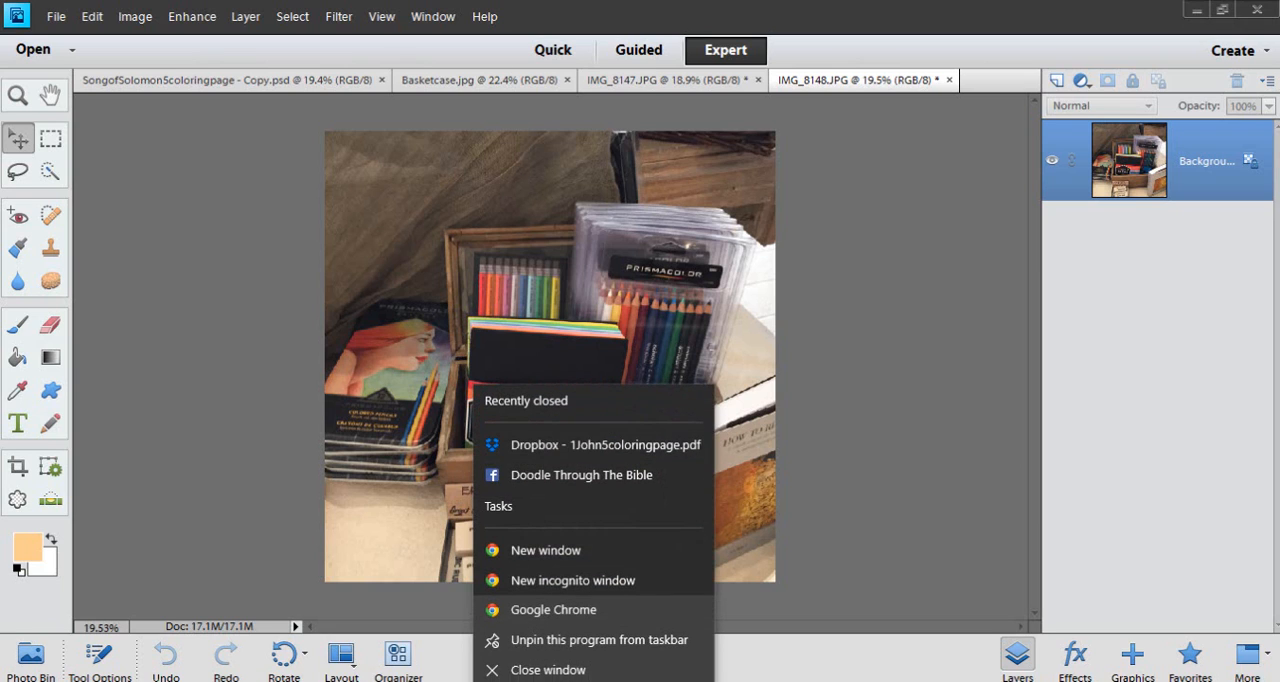
{"action": "left_click", "coordinate": [578, 672]}
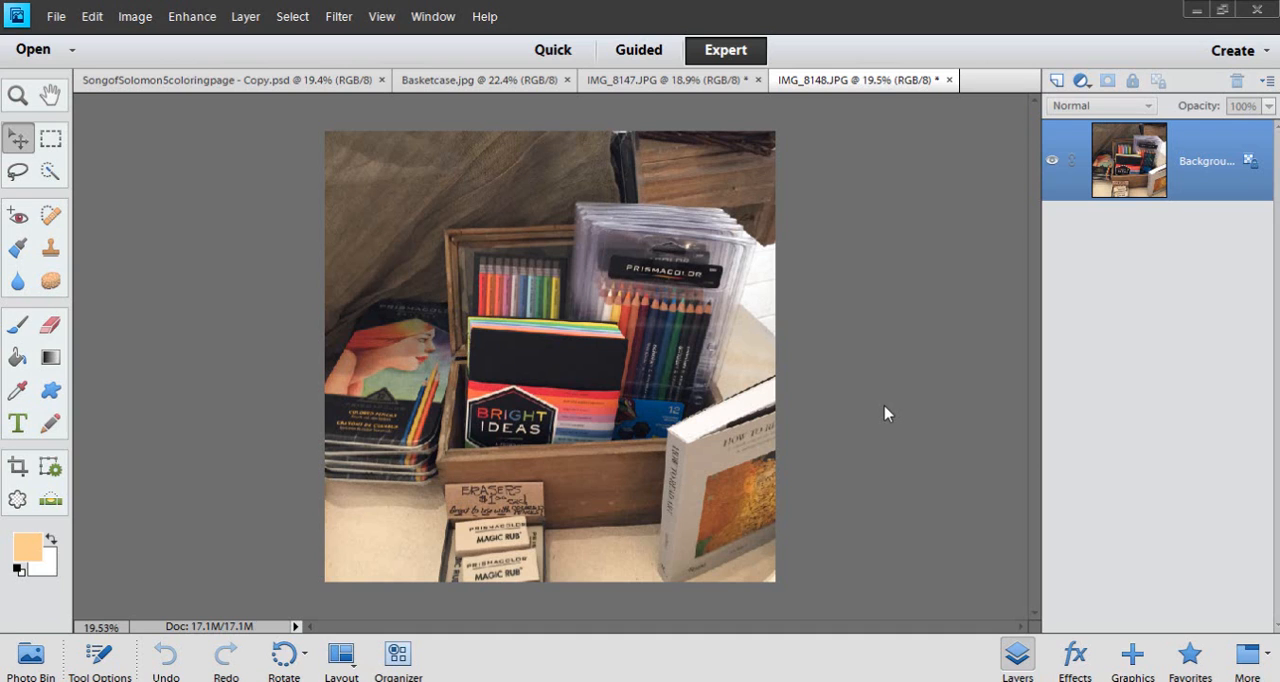
Bring up the colored girl in SongofSolomon5coloringpage - Copy.psd and close the IMG_8148.JPG and IMG_8147.JPG photos
{"action": "left_click", "coordinate": [242, 82]}
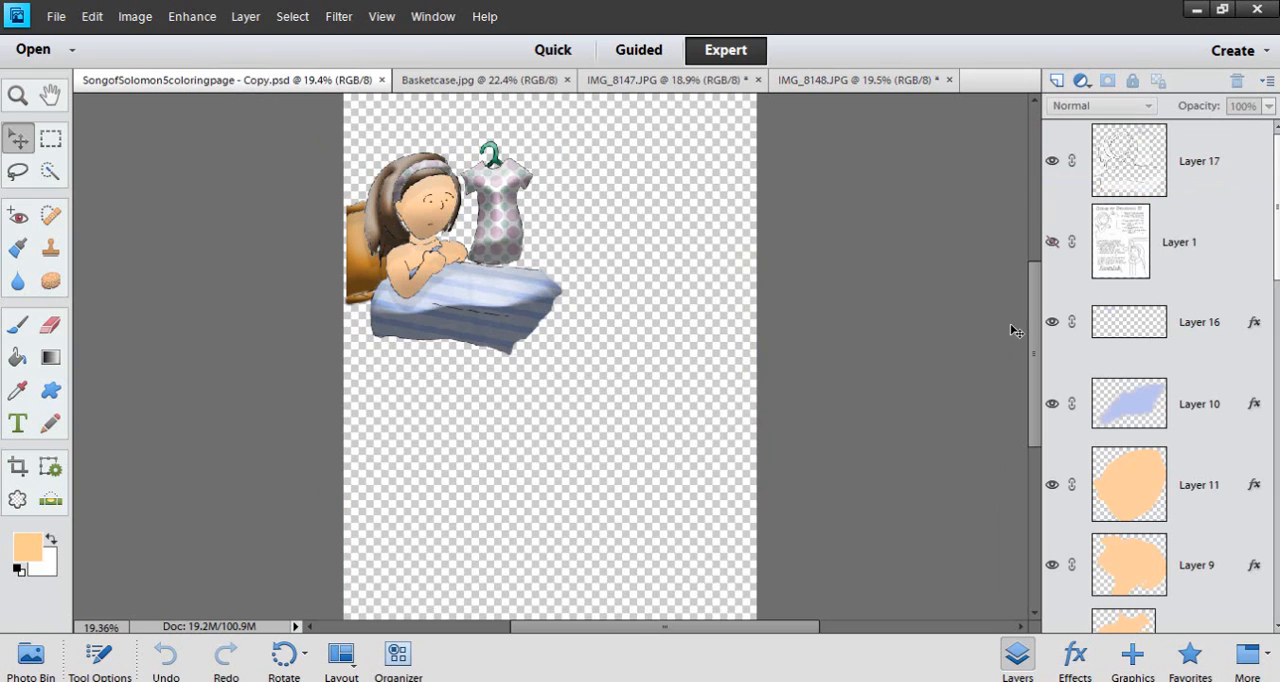
{"action": "left_click_drag", "start_coordinate": [1035, 330], "coordinate": [1033, 303]}
{"action": "scroll", "coordinate": [490, 305], "scroll_direction": "up", "scroll_amount": 4}
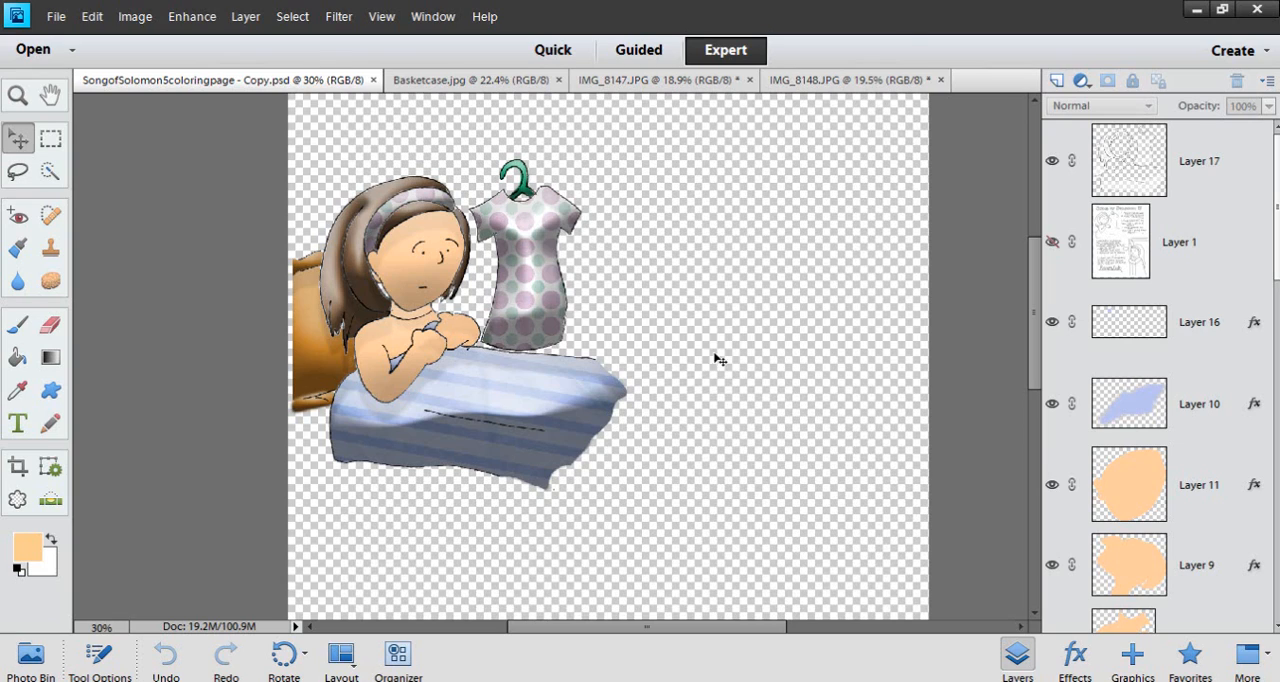
{"action": "left_click", "coordinate": [940, 79]}
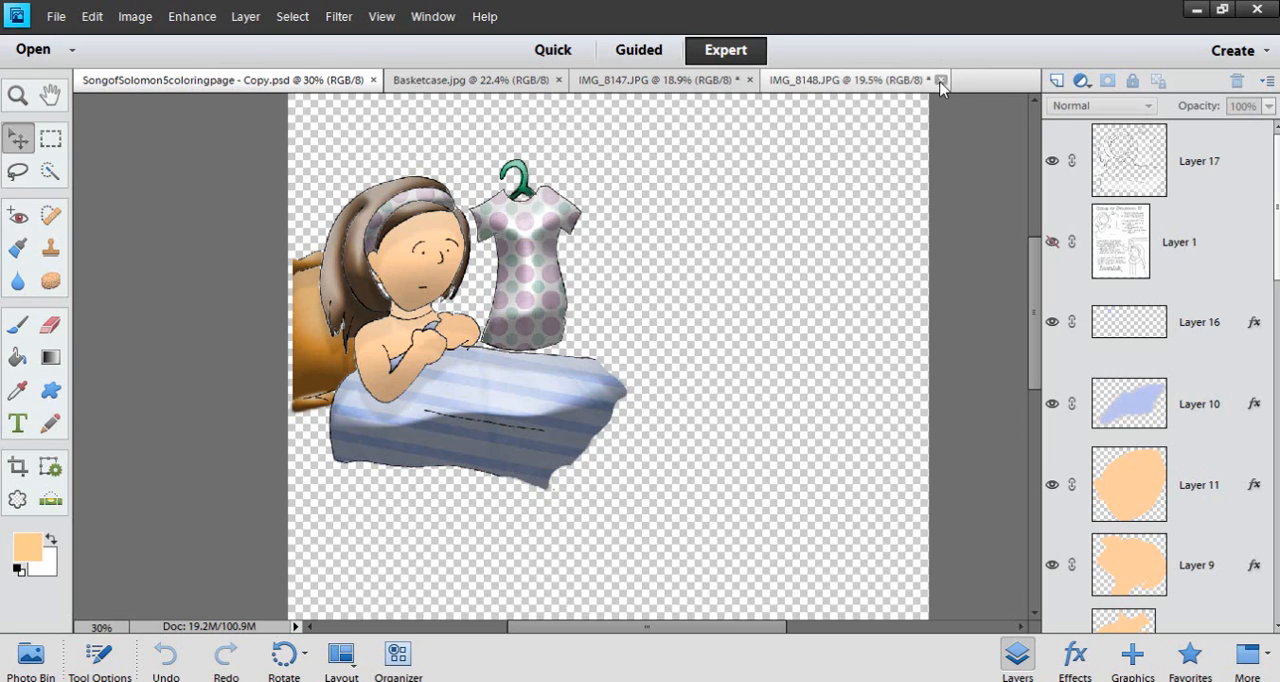
{"action": "left_click", "coordinate": [749, 79]}
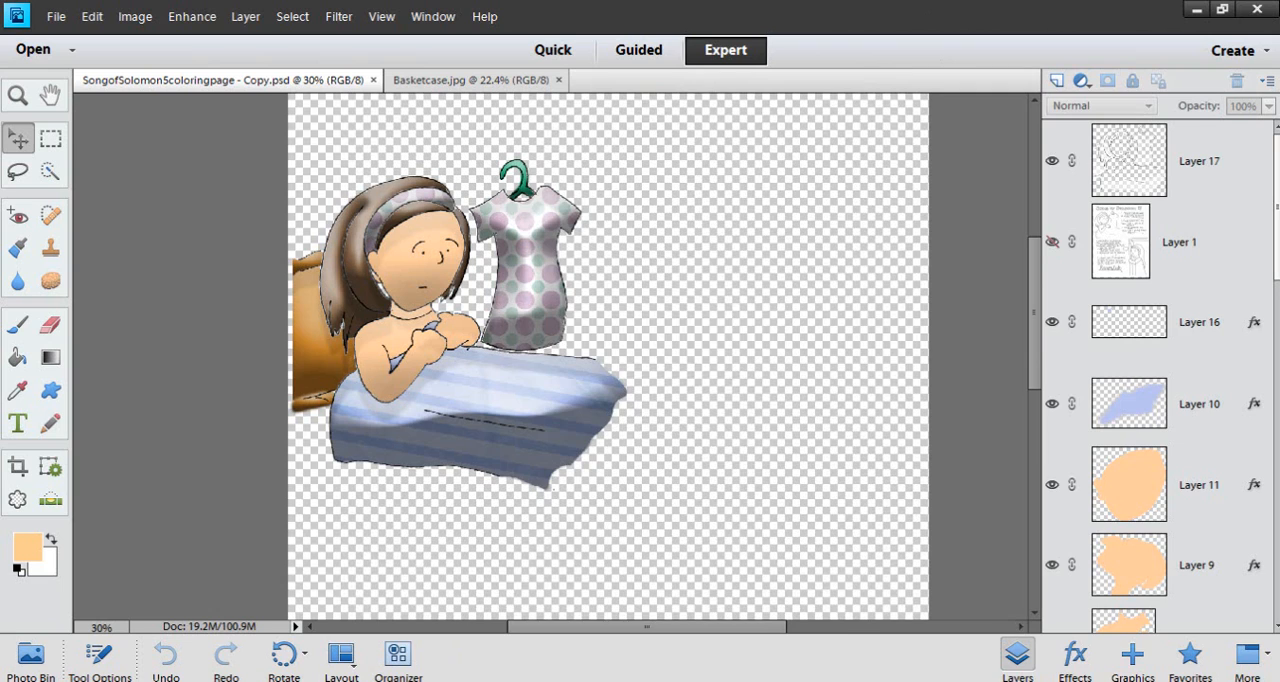
Find the SongofSolomon5coloringpage PDF in the Coloring Book folder and open it in Photoshop Elements
{"action": "left_click", "coordinate": [560, 680]}
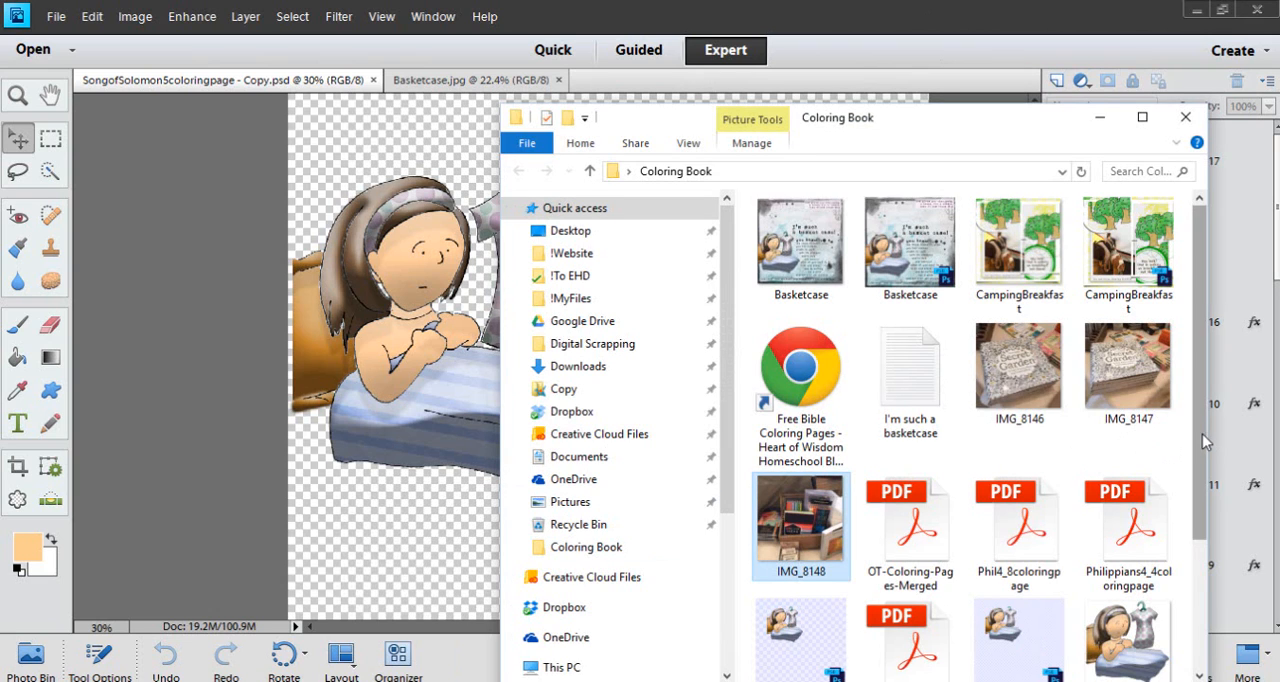
{"action": "scroll", "coordinate": [1200, 450], "scroll_direction": "down", "scroll_amount": 3}
{"action": "scroll", "coordinate": [1190, 430], "scroll_direction": "up", "scroll_amount": 4}
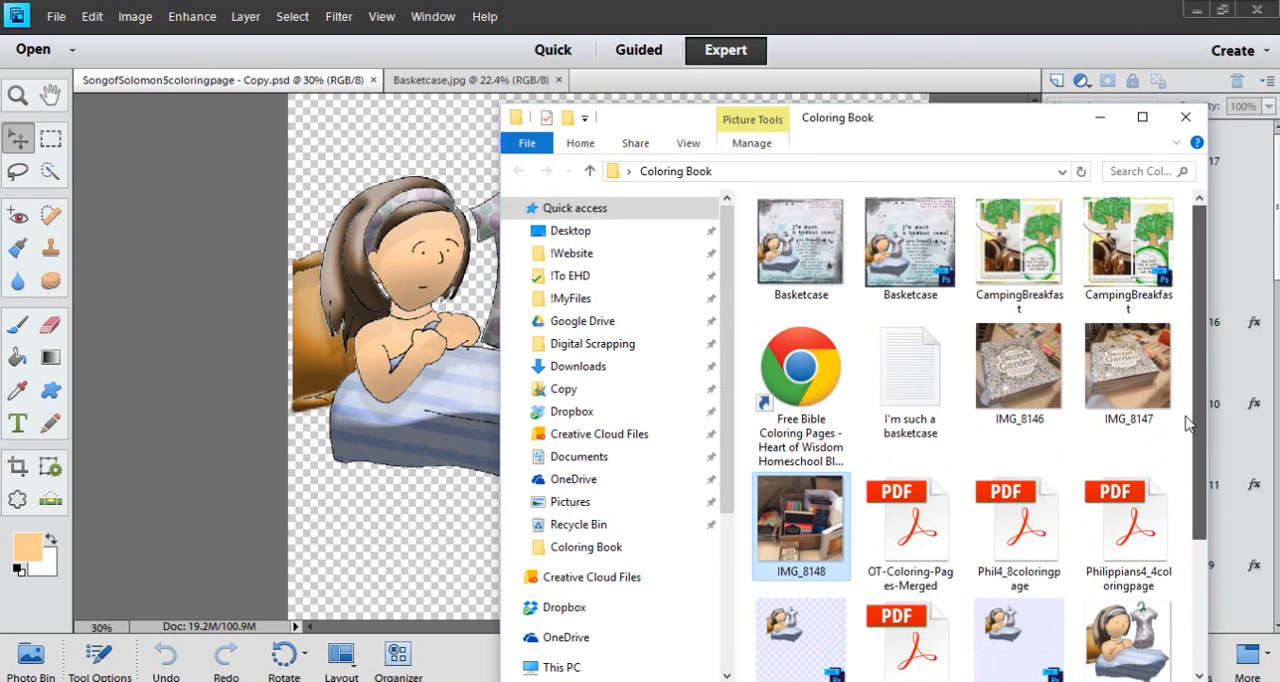
{"action": "scroll", "coordinate": [1190, 450], "scroll_direction": "down", "scroll_amount": 4}
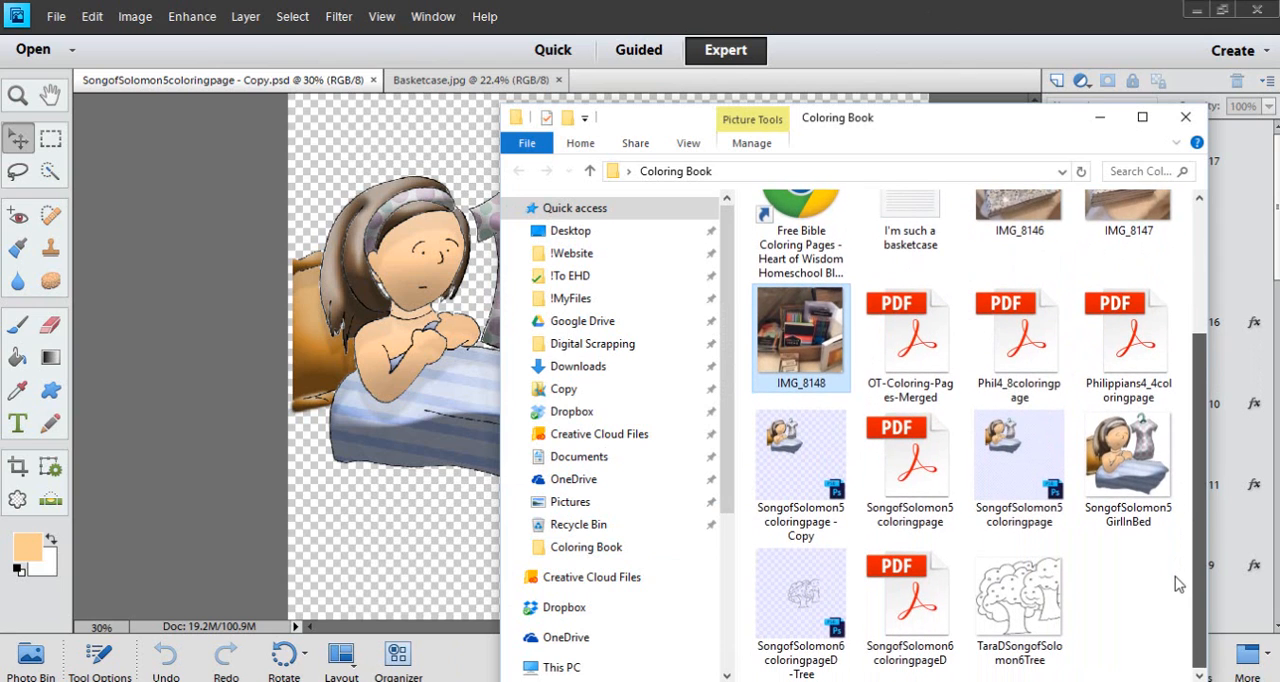
{"action": "left_click", "coordinate": [915, 484]}
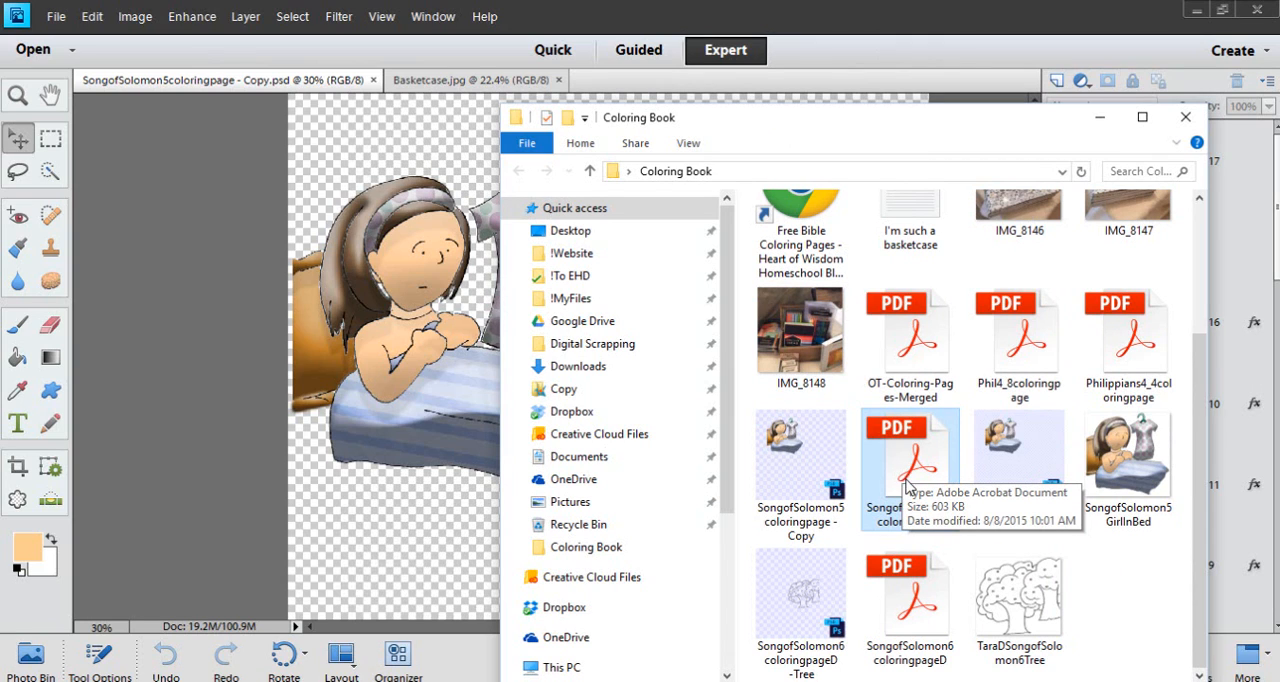
{"action": "left_click_drag", "start_coordinate": [903, 472], "coordinate": [657, 87]}
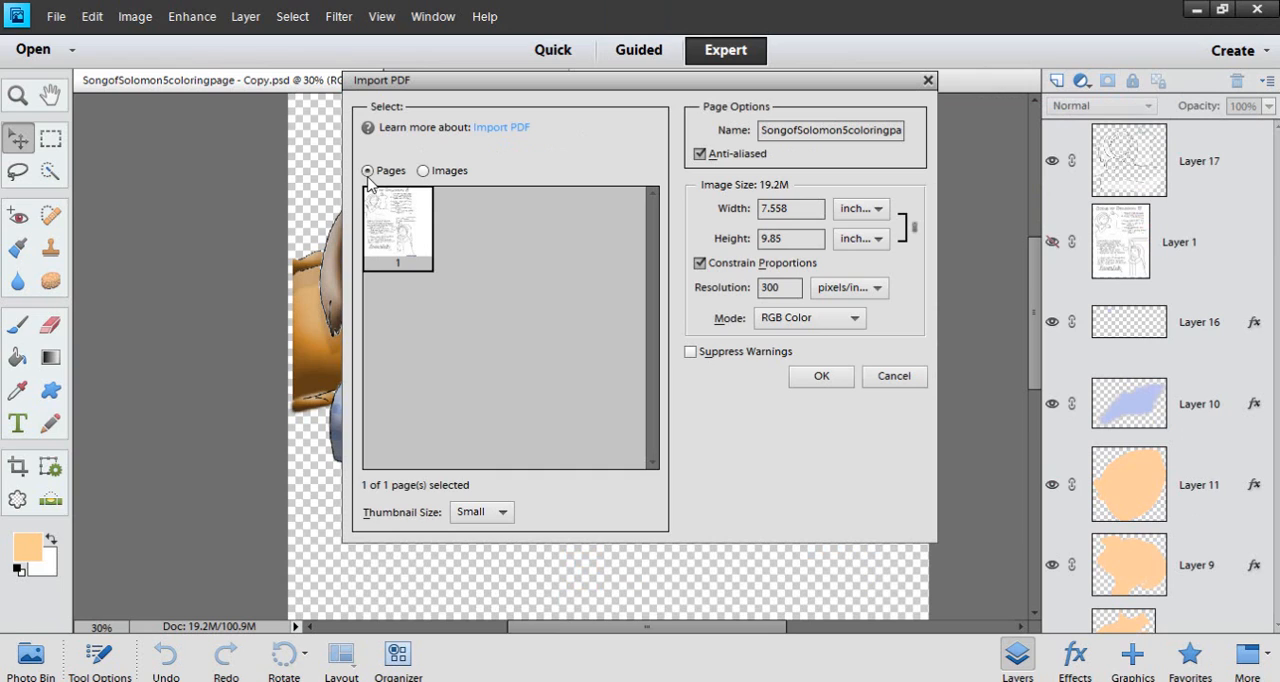
Import the PDF content as Images instead of Pages and dock the imported document beside the other open files
{"action": "left_click", "coordinate": [424, 171]}
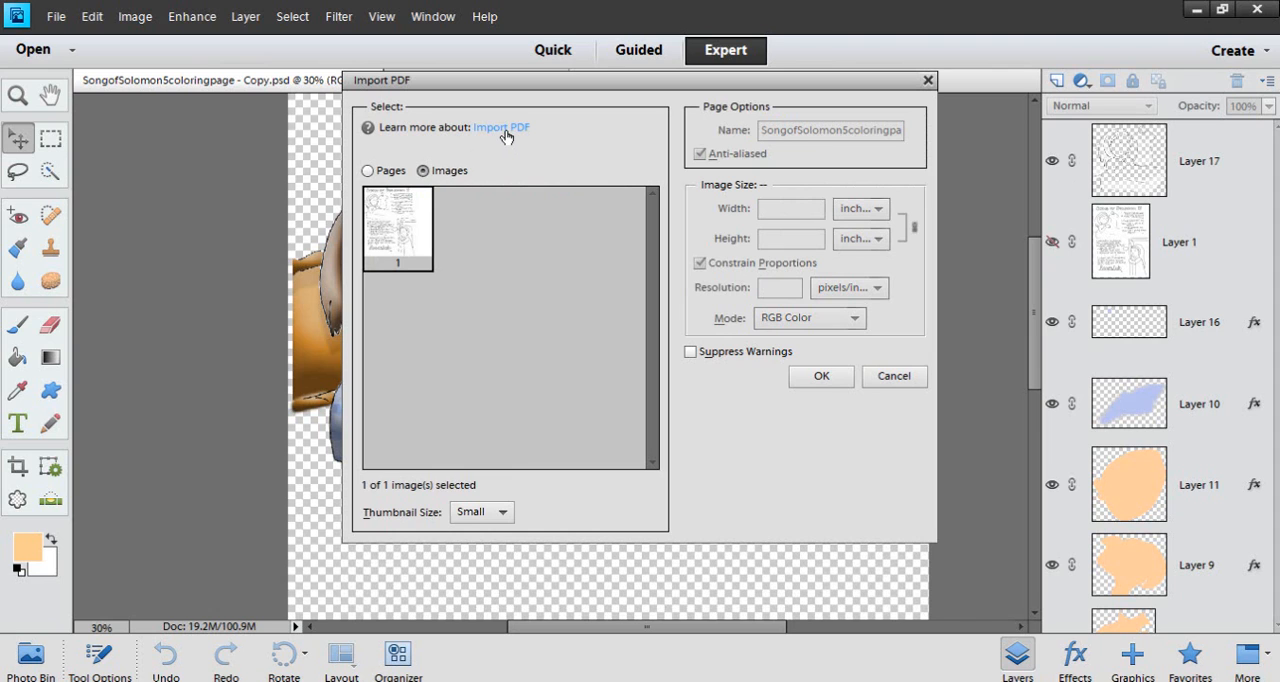
{"action": "left_click", "coordinate": [821, 376]}
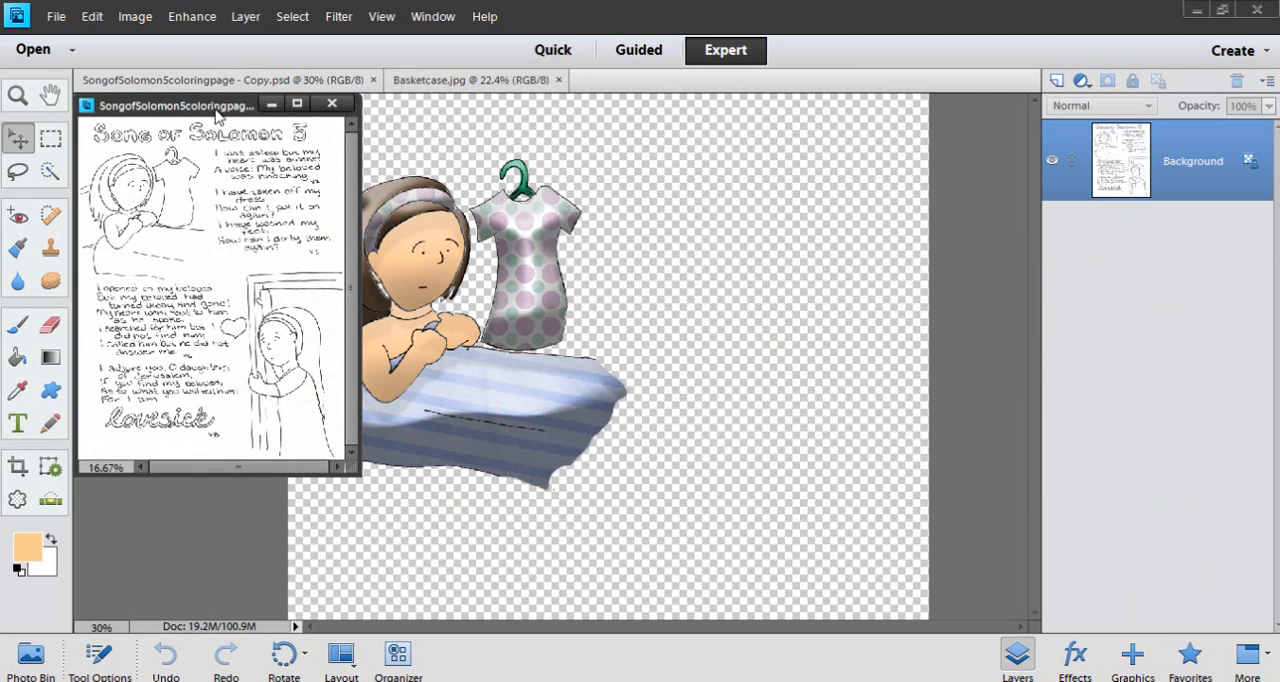
{"action": "left_click_drag", "start_coordinate": [218, 115], "coordinate": [745, 85]}
View the whole imported Song of Solomon 5 page and compare it with the colored SongofSolomon5coloringpage - Copy.psd
{"action": "scroll", "coordinate": [800, 285], "scroll_direction": "up", "scroll_amount": 4}
{"action": "scroll", "coordinate": [800, 285], "scroll_direction": "up", "scroll_amount": 2}
{"action": "scroll", "coordinate": [596, 302], "scroll_direction": "down", "scroll_amount": 4}
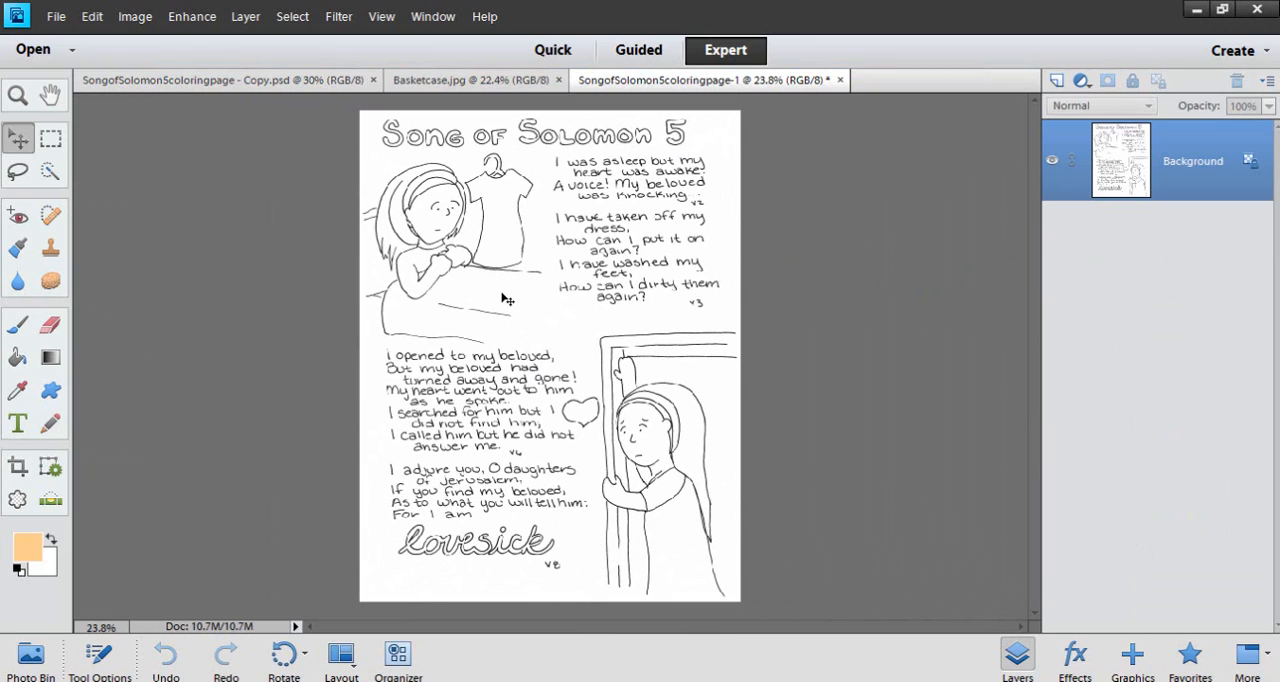
{"action": "left_click", "coordinate": [210, 88]}
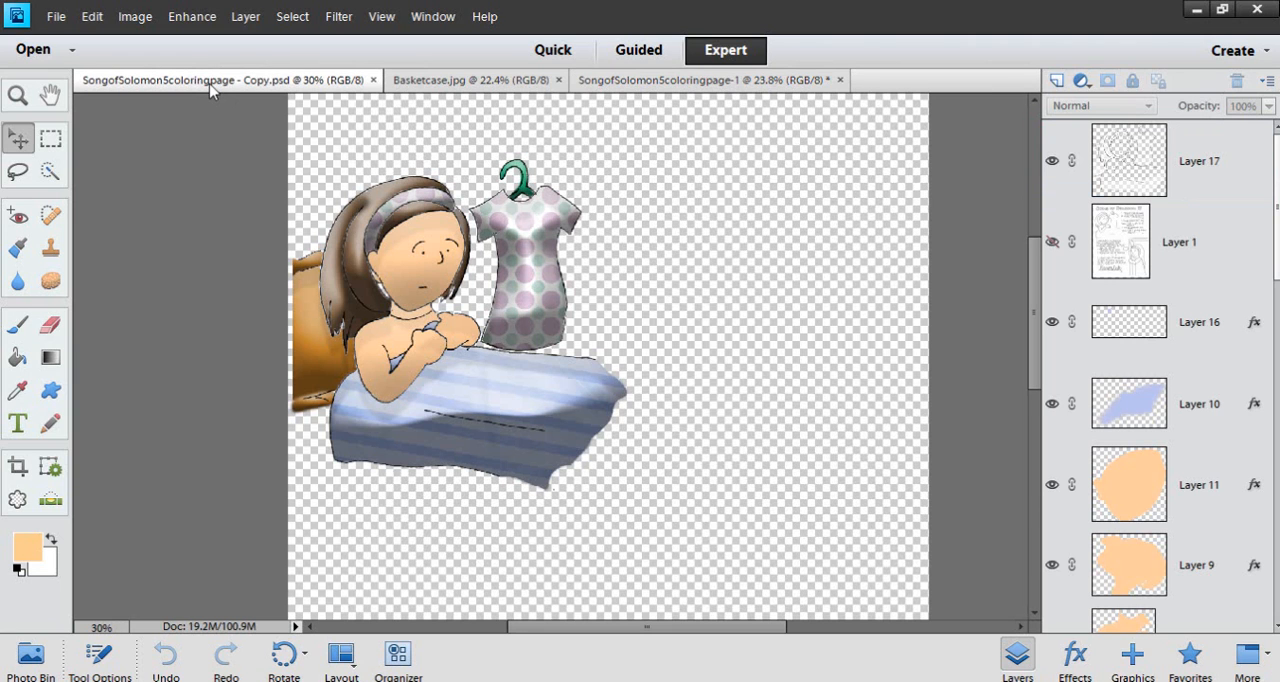
{"action": "left_click", "coordinate": [658, 86]}
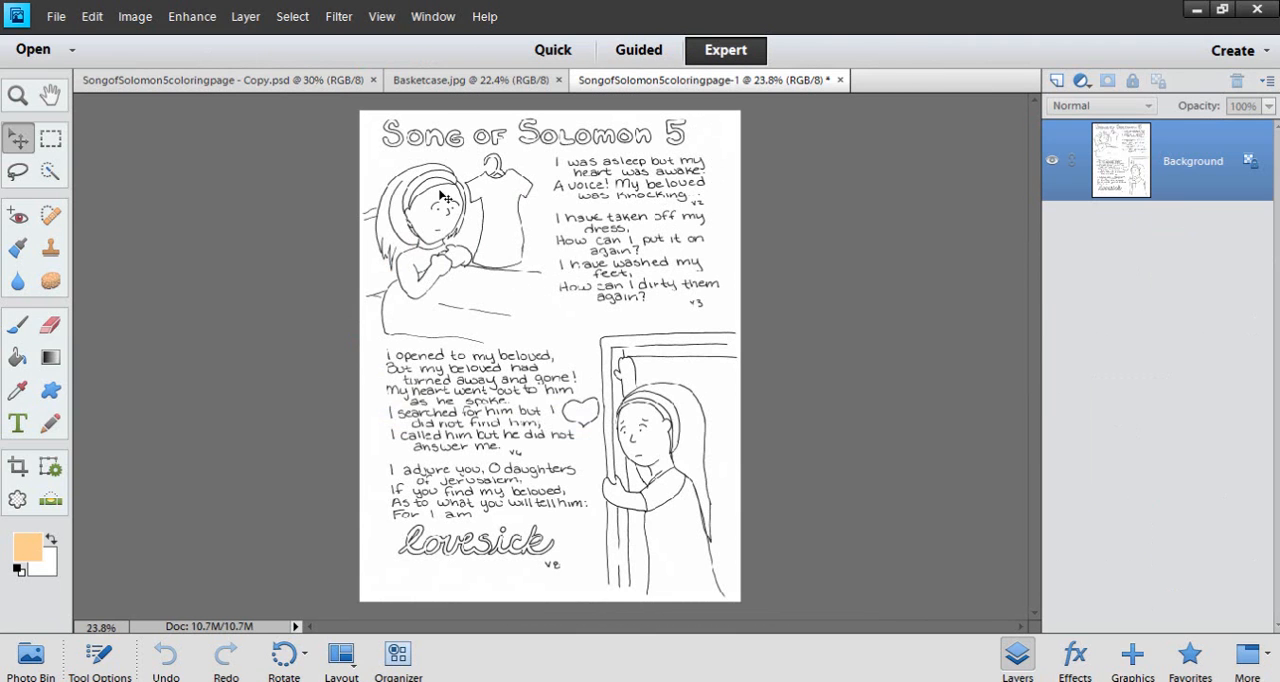
Select the face of the girl in bed with the Quick Selection tool at a 13 px brush size
{"action": "scroll", "coordinate": [447, 232], "scroll_direction": "up", "scroll_amount": 1}
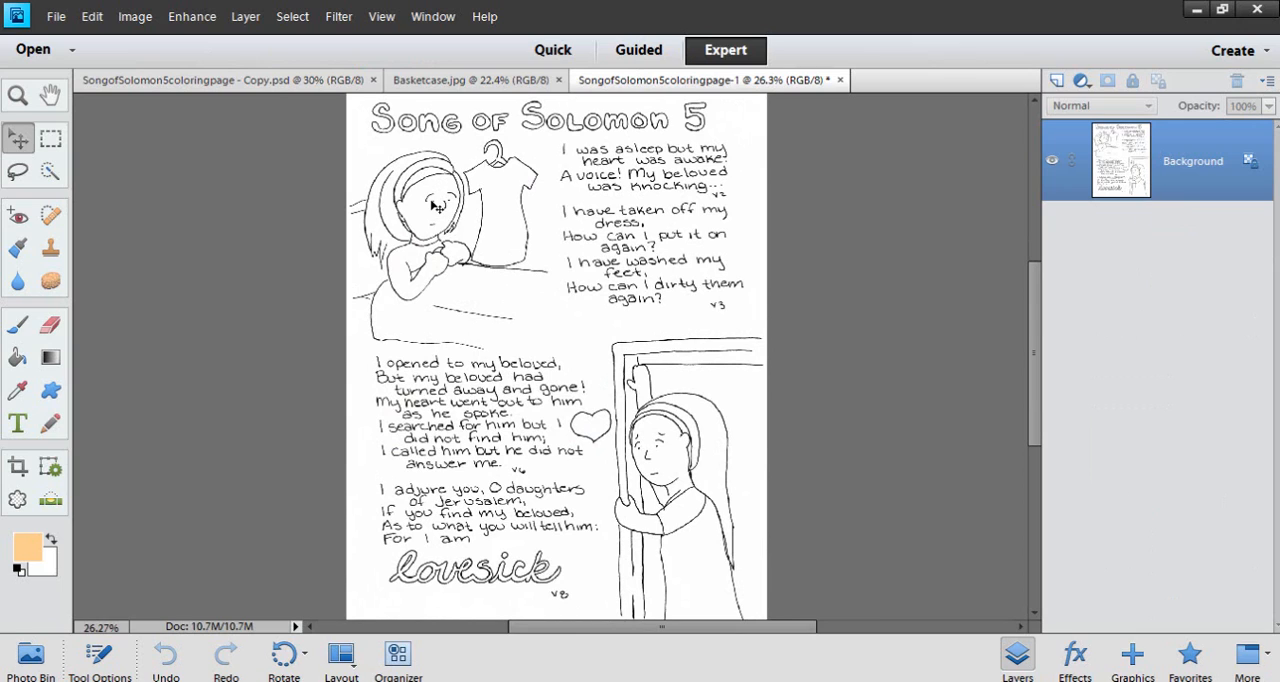
{"action": "scroll", "coordinate": [437, 205], "scroll_direction": "up", "scroll_amount": 3}
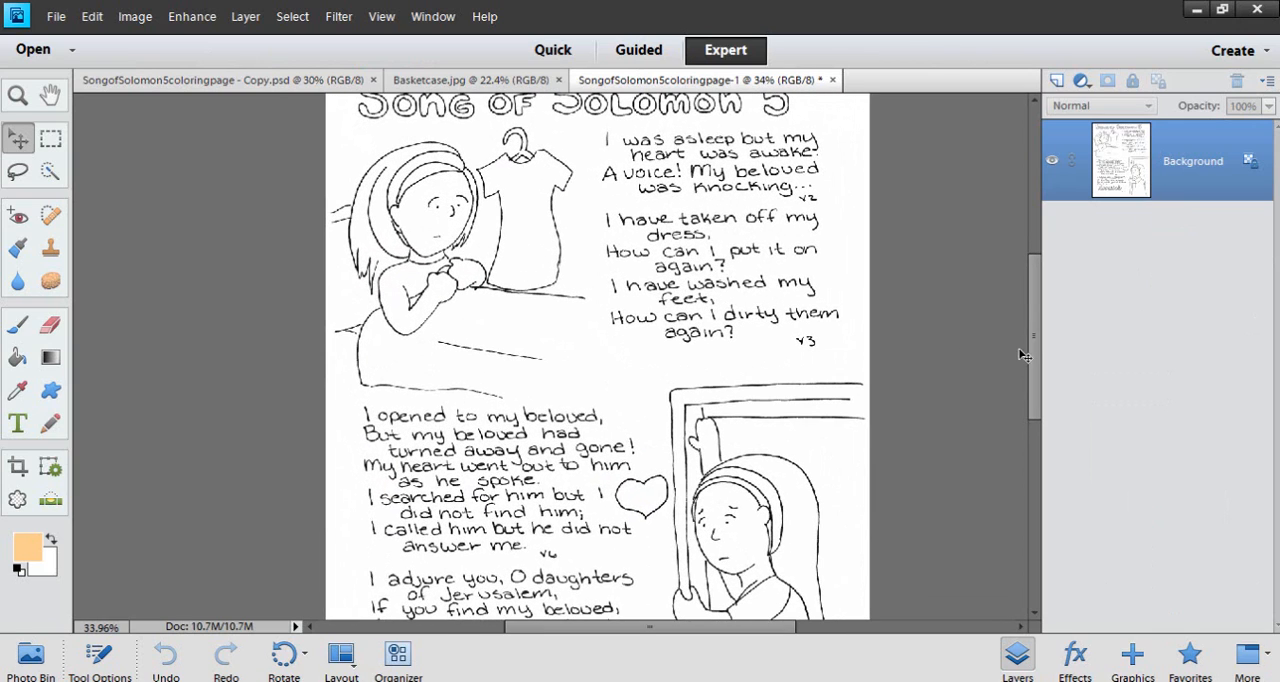
{"action": "left_click_drag", "start_coordinate": [1037, 356], "coordinate": [1032, 322]}
{"action": "scroll", "coordinate": [508, 351], "scroll_direction": "up", "scroll_amount": 2}
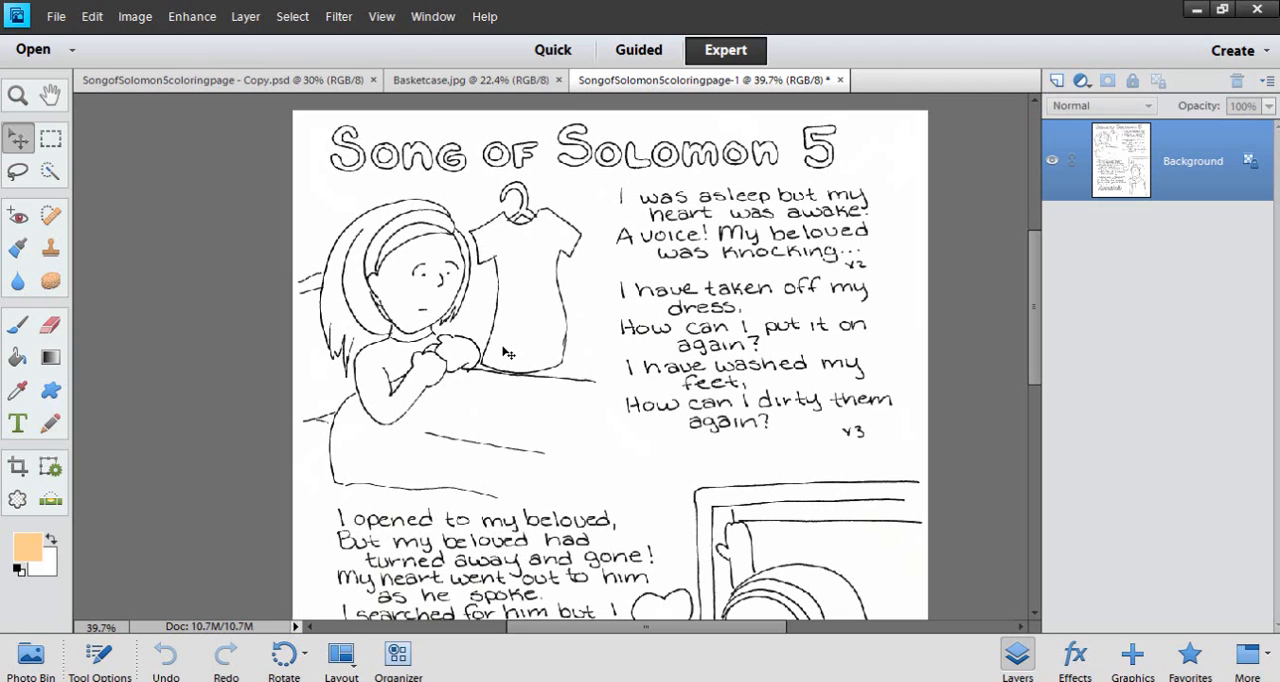
{"action": "scroll", "coordinate": [446, 288], "scroll_direction": "up", "scroll_amount": 4}
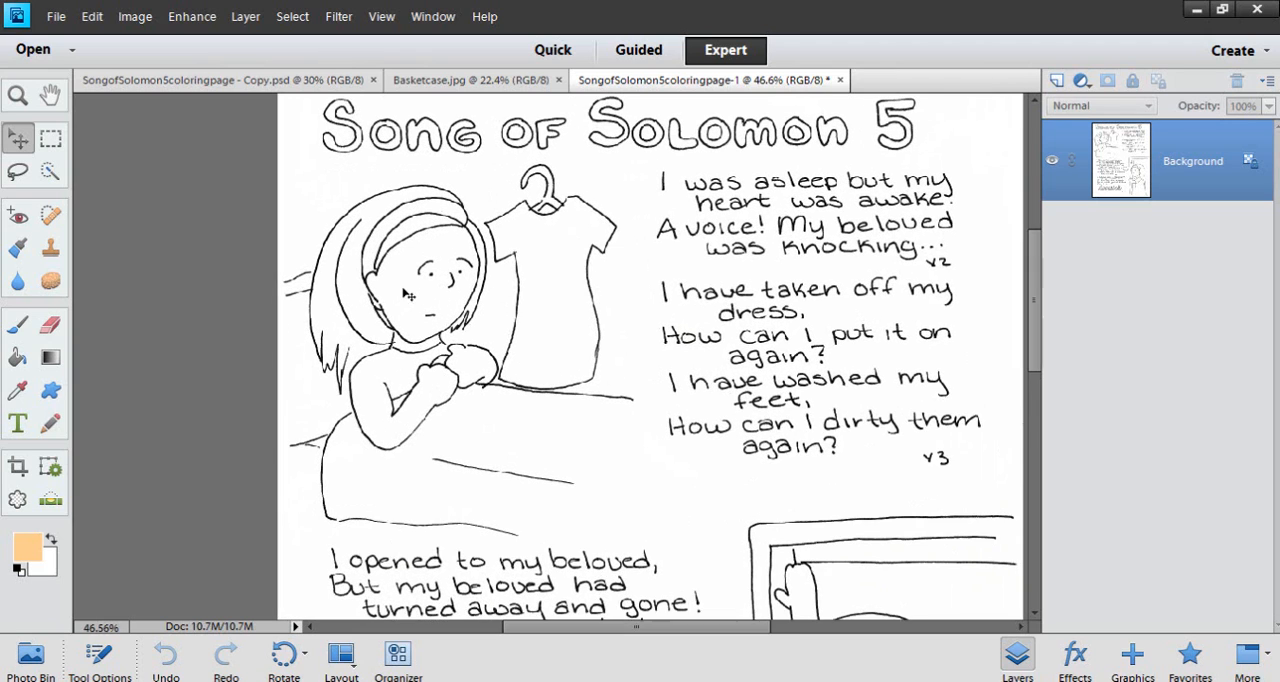
{"action": "scroll", "coordinate": [446, 288], "scroll_direction": "up", "scroll_amount": 2}
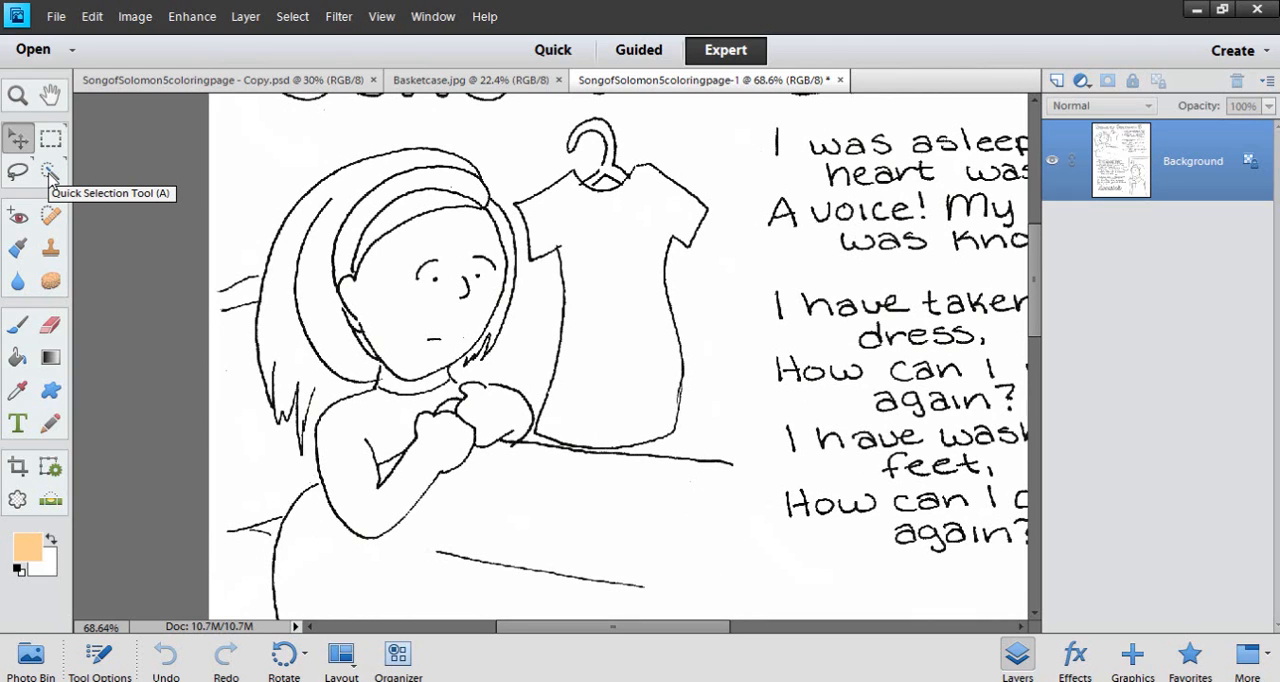
{"action": "left_click", "coordinate": [52, 176]}
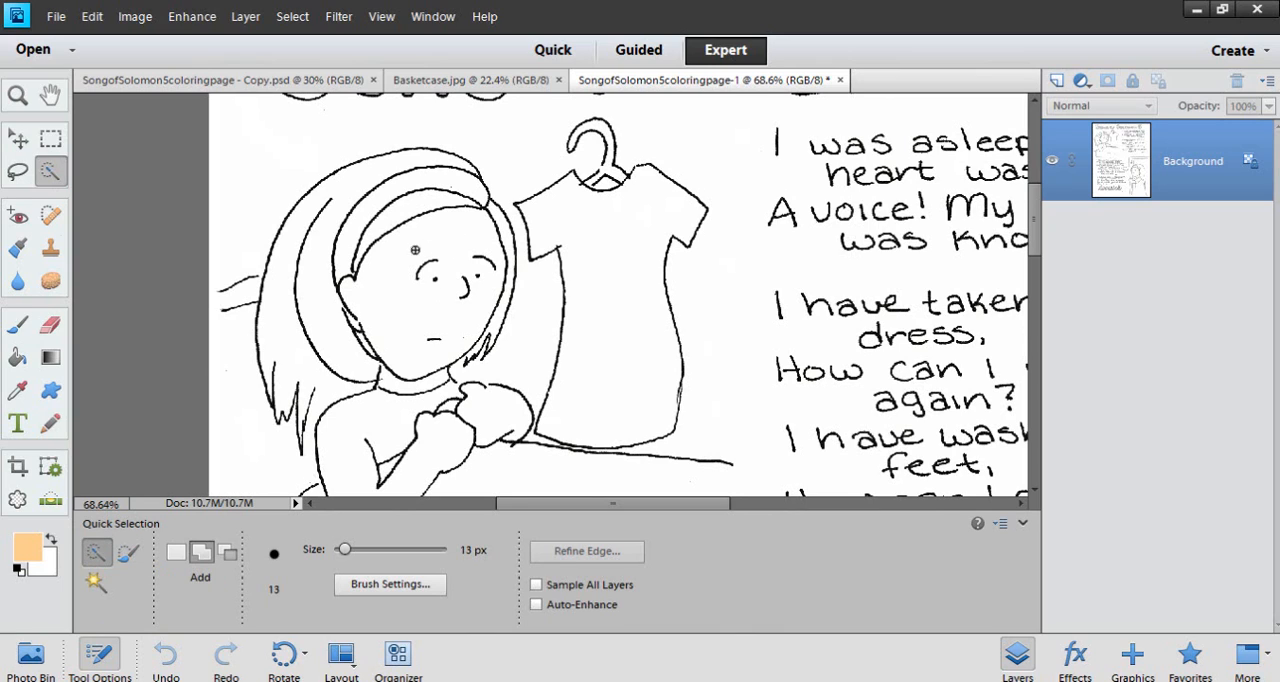
{"action": "mouse_move", "coordinate": [419, 250]}
{"action": "left_mouse_down"}
{"action": "mouse_move", "coordinate": [389, 304]}
{"action": "mouse_move", "coordinate": [432, 316]}
{"action": "left_mouse_up"}
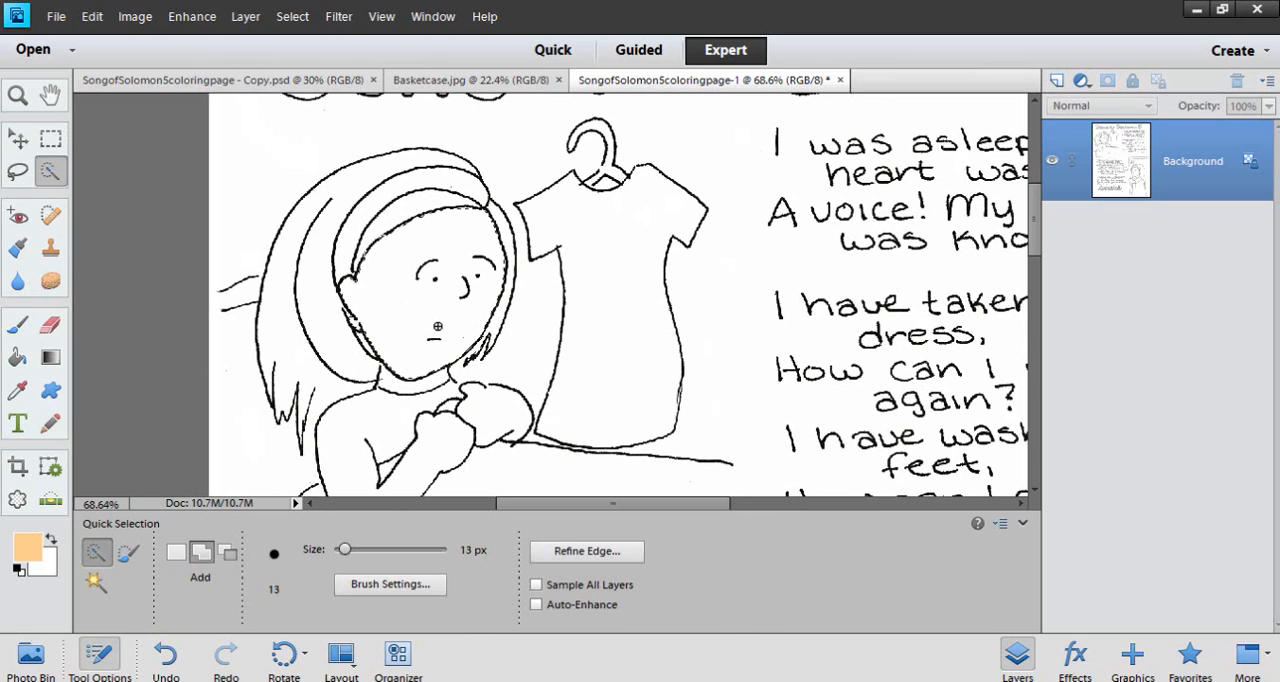
Accept the peach skin tone #face90 as foreground color and add a new layer above the Background
{"action": "left_click", "coordinate": [26, 548]}
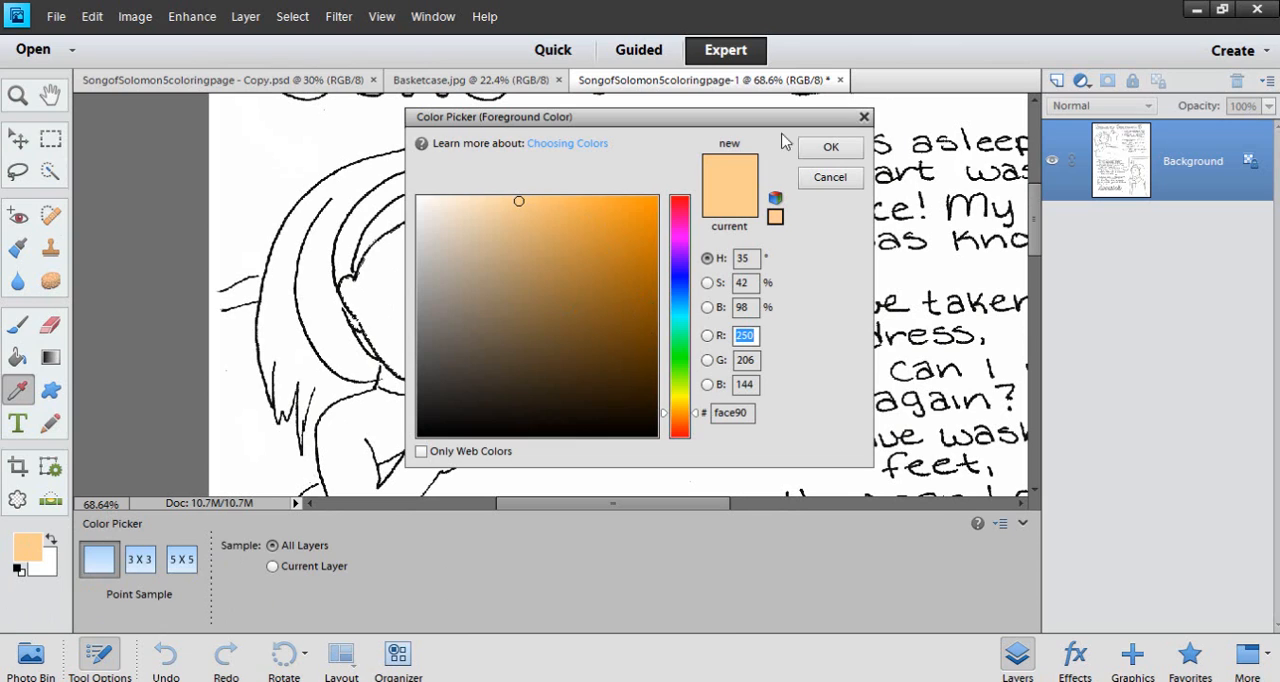
{"action": "left_click", "coordinate": [828, 146]}
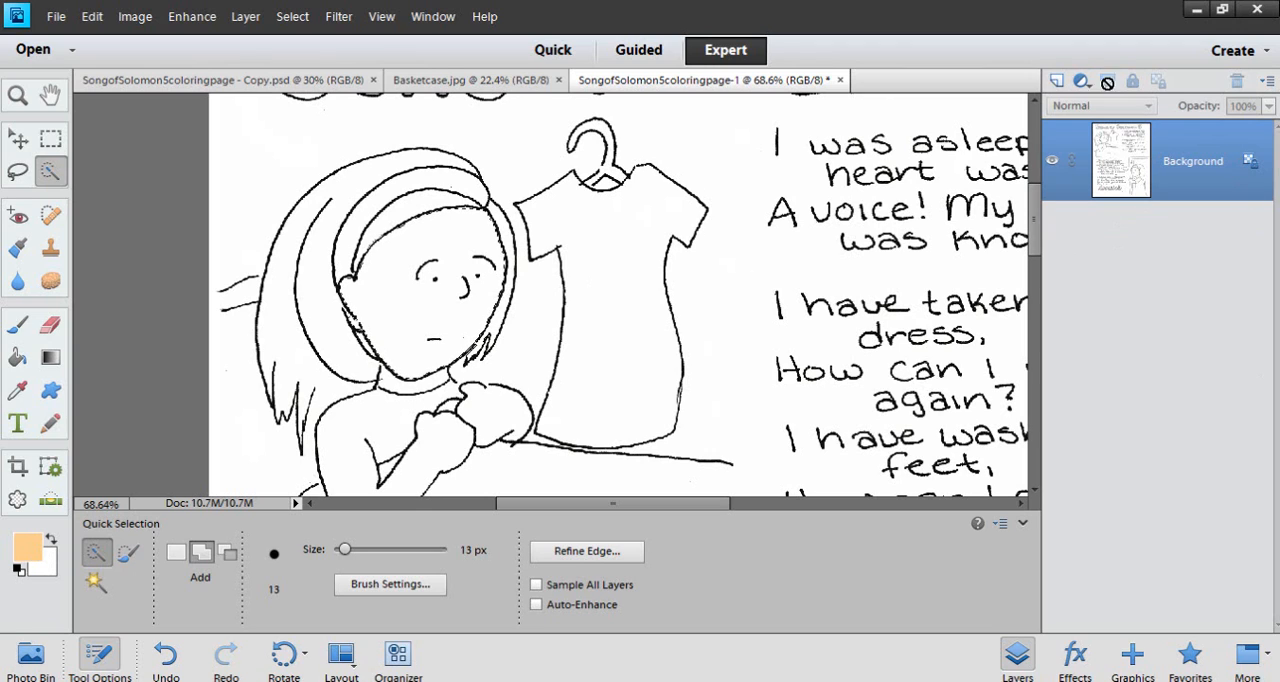
{"action": "left_click", "coordinate": [1057, 81]}
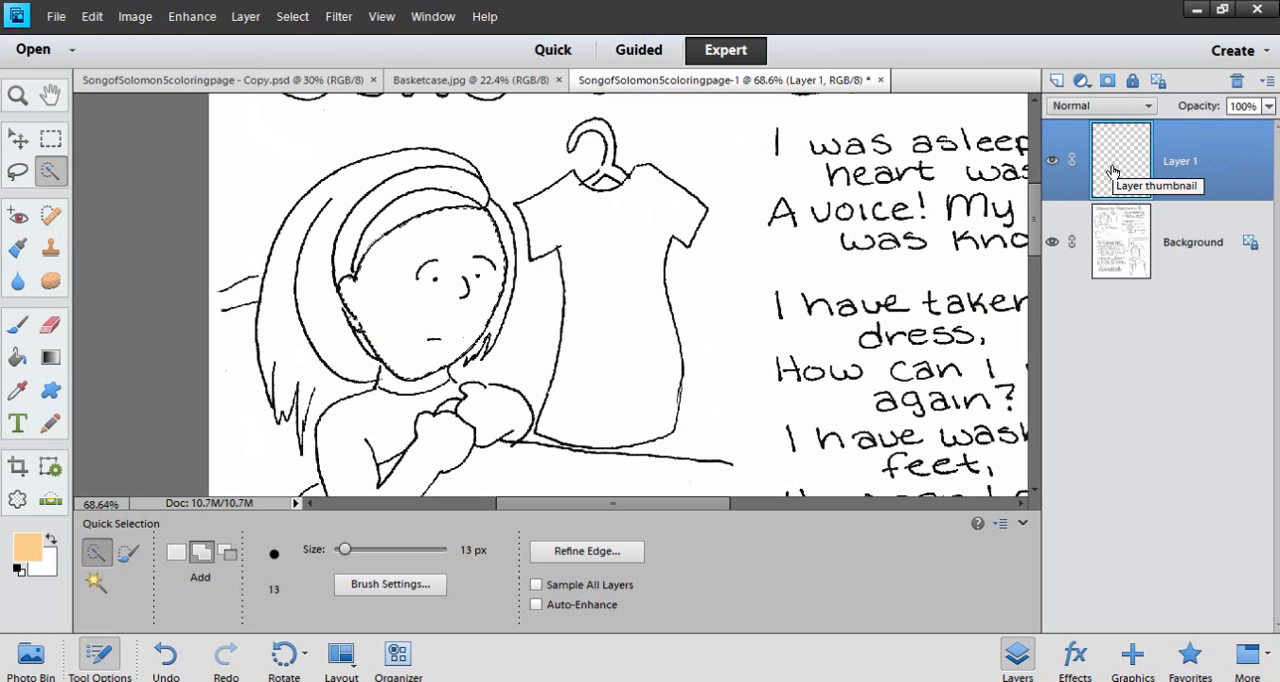
Fill the face selection on Layer 1 with the peach foreground color and clear the selection
{"action": "key", "text": "alt+BackSpace"}
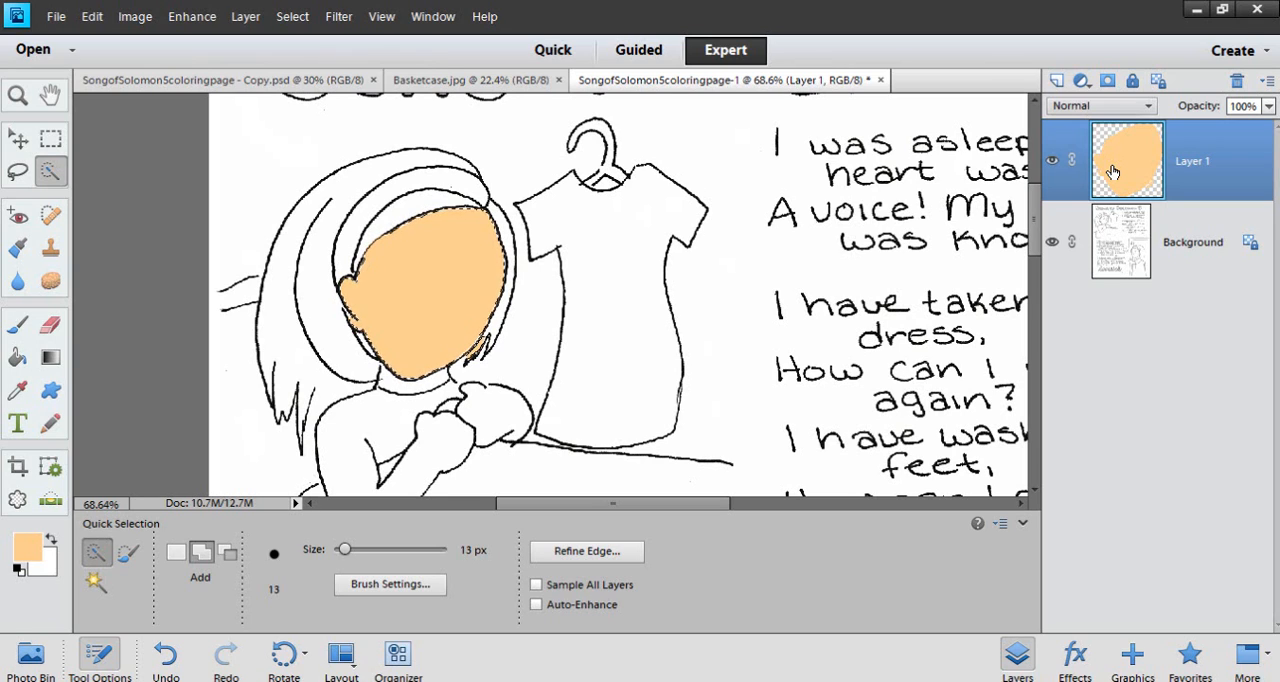
{"action": "scroll", "coordinate": [470, 283], "scroll_direction": "up", "scroll_amount": 4}
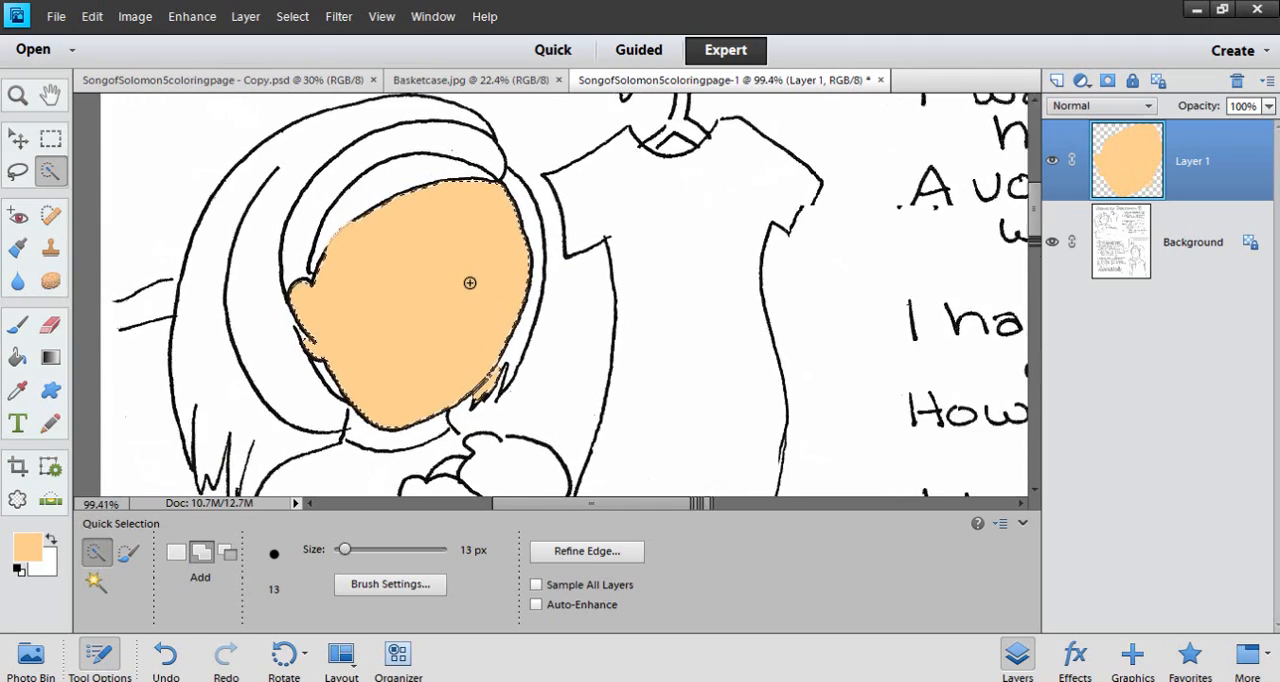
{"action": "scroll", "coordinate": [470, 283], "scroll_direction": "up", "scroll_amount": 2}
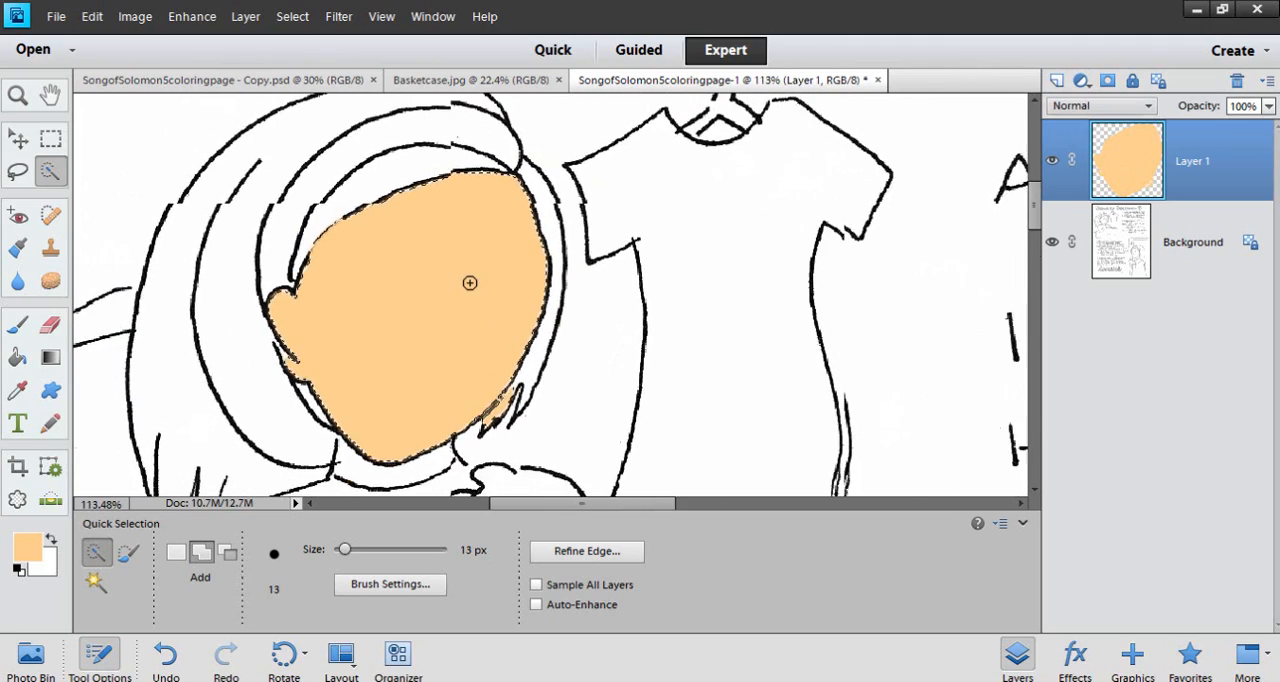
{"action": "scroll", "coordinate": [543, 363], "scroll_direction": "up", "scroll_amount": 5}
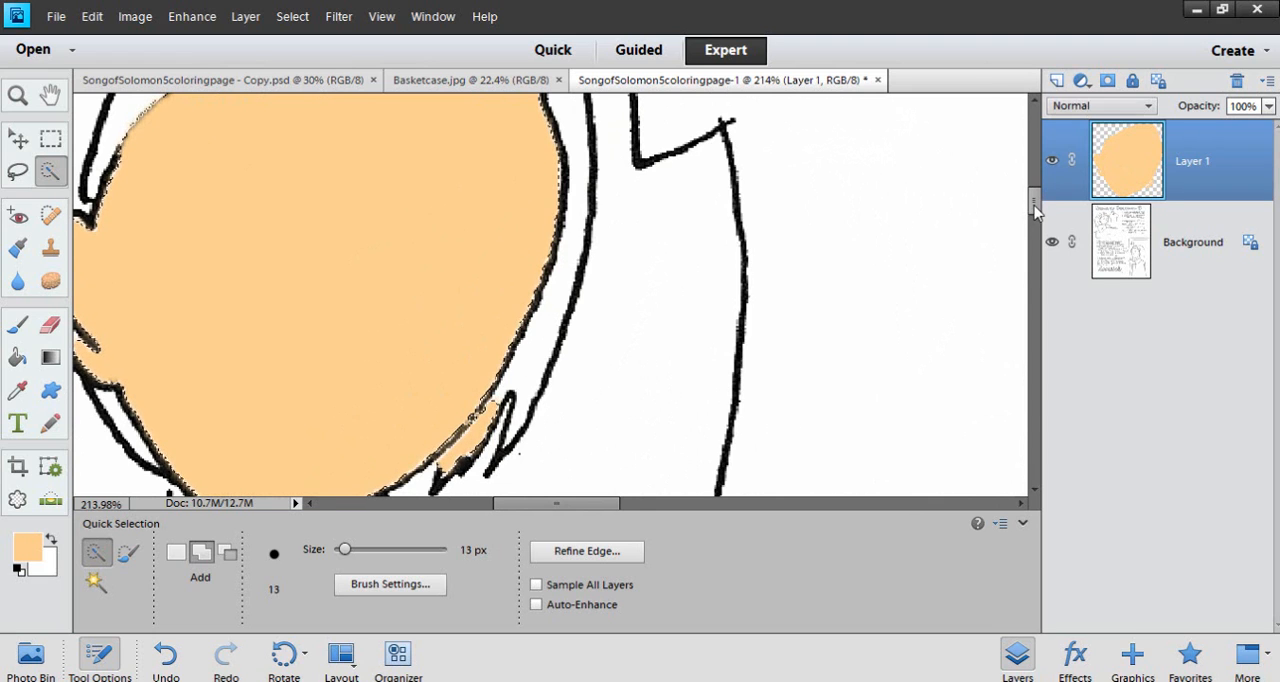
{"action": "scroll", "coordinate": [1035, 210], "scroll_direction": "down", "scroll_amount": 2}
{"action": "scroll", "coordinate": [470, 306], "scroll_direction": "up", "scroll_amount": 2}
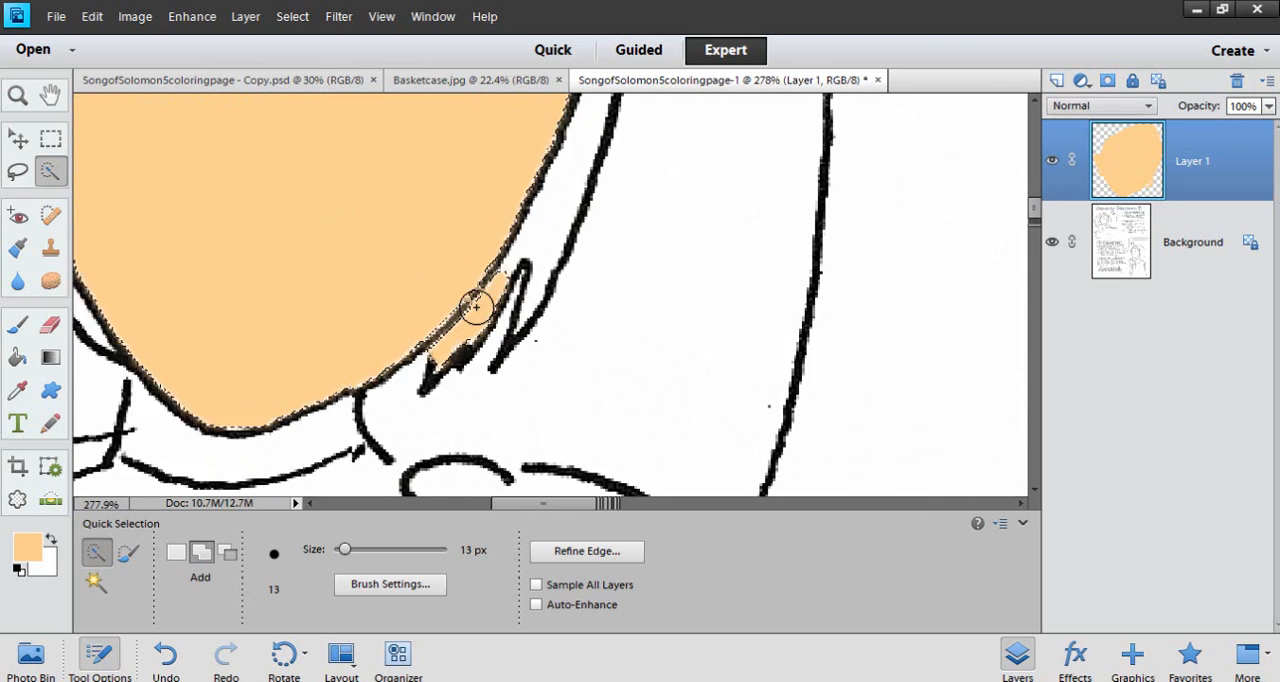
{"action": "scroll", "coordinate": [476, 306], "scroll_direction": "up", "scroll_amount": 5}
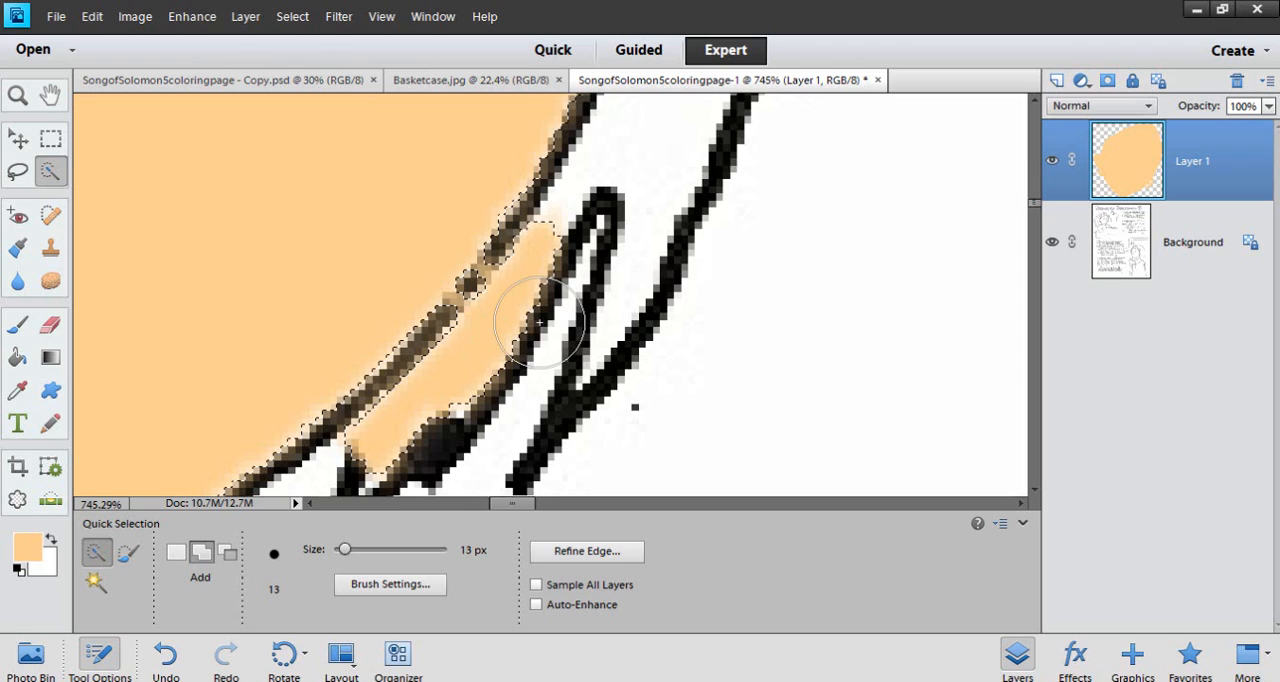
{"action": "key", "text": "ctrl+d"}
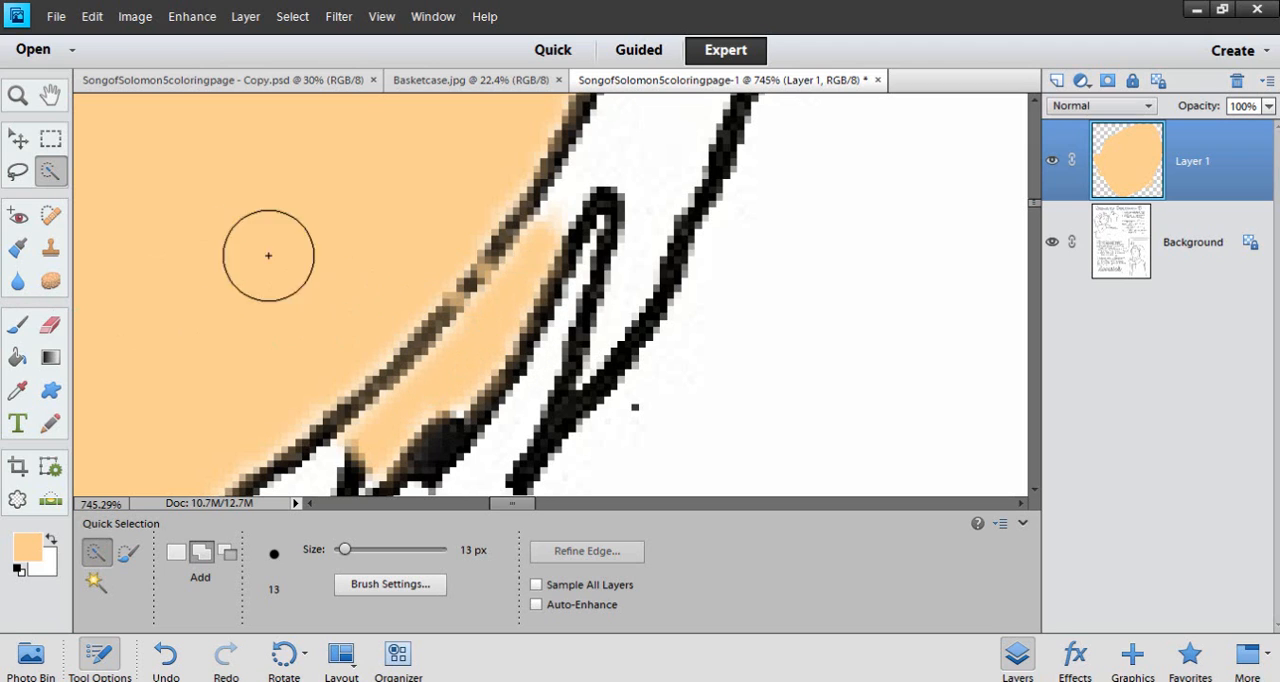
Erase the peach spill between the jawline and the hair strands with a 13 px brush eraser at 100% opacity
{"action": "left_click", "coordinate": [50, 324]}
{"action": "mouse_move", "coordinate": [614, 290]}
{"action": "left_mouse_down"}
{"action": "mouse_move", "coordinate": [577, 263]}
{"action": "mouse_move", "coordinate": [569, 236]}
{"action": "mouse_move", "coordinate": [480, 364]}
{"action": "mouse_move", "coordinate": [384, 443]}
{"action": "mouse_move", "coordinate": [485, 350]}
{"action": "left_mouse_up"}
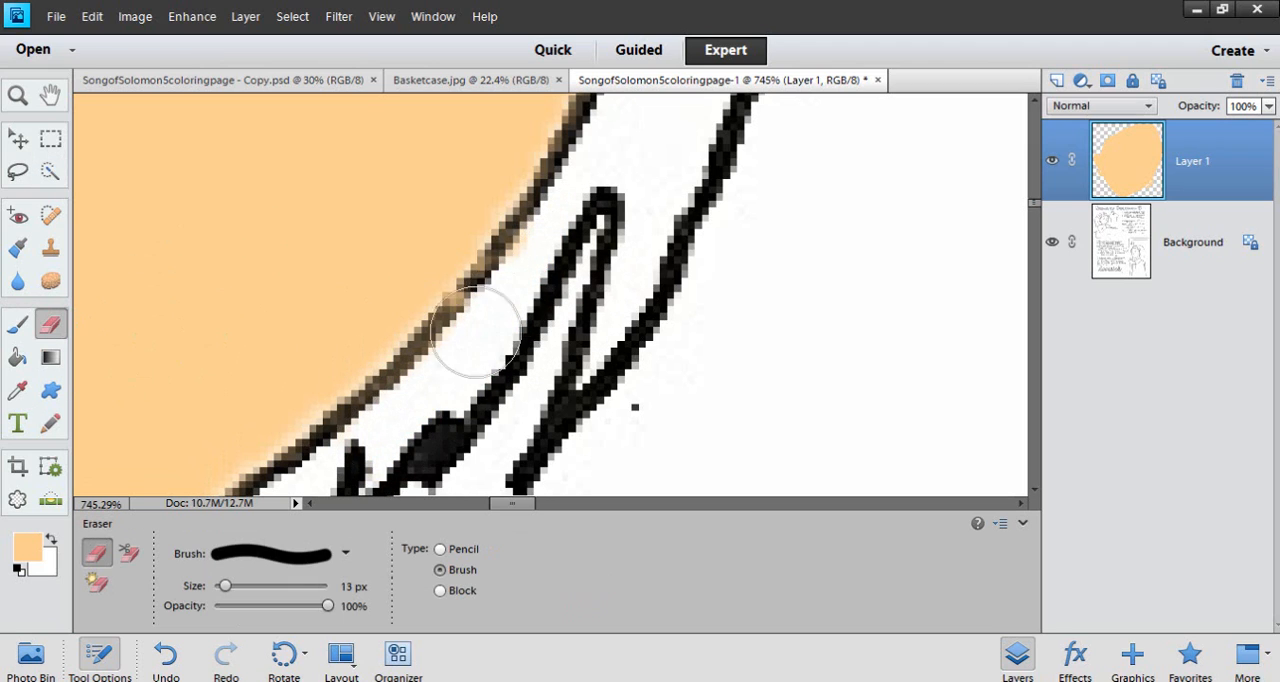
Examine the edges of the peach face fill around the chin, forehead and hairline for stray color
{"action": "scroll", "coordinate": [583, 326], "scroll_direction": "down", "scroll_amount": 10}
{"action": "scroll", "coordinate": [583, 326], "scroll_direction": "down", "scroll_amount": 1}
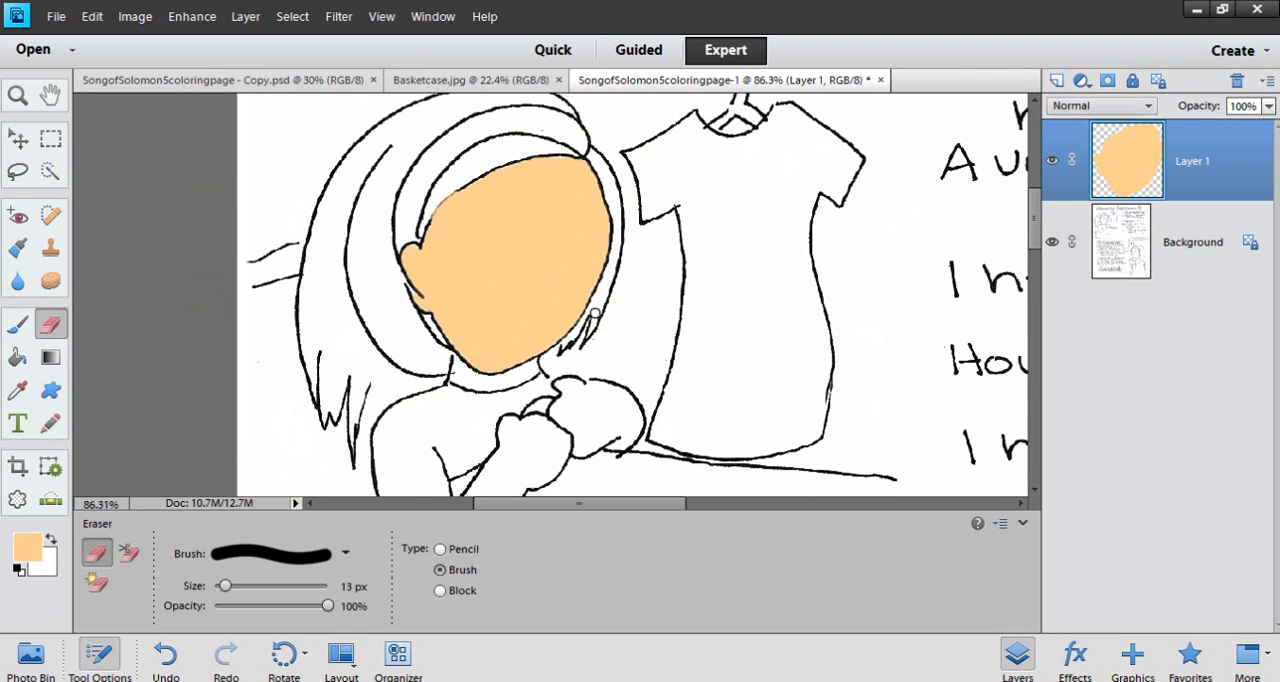
{"action": "scroll", "coordinate": [437, 174], "scroll_direction": "up", "scroll_amount": 2}
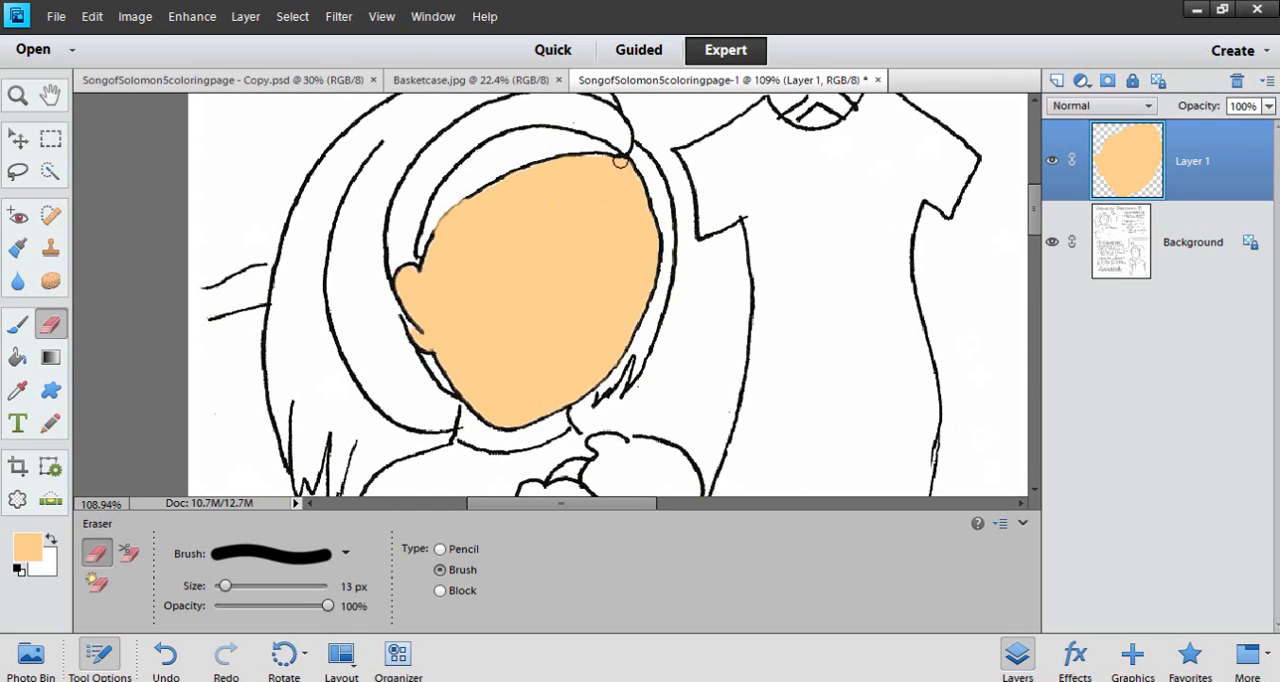
{"action": "scroll", "coordinate": [625, 165], "scroll_direction": "up", "scroll_amount": 5}
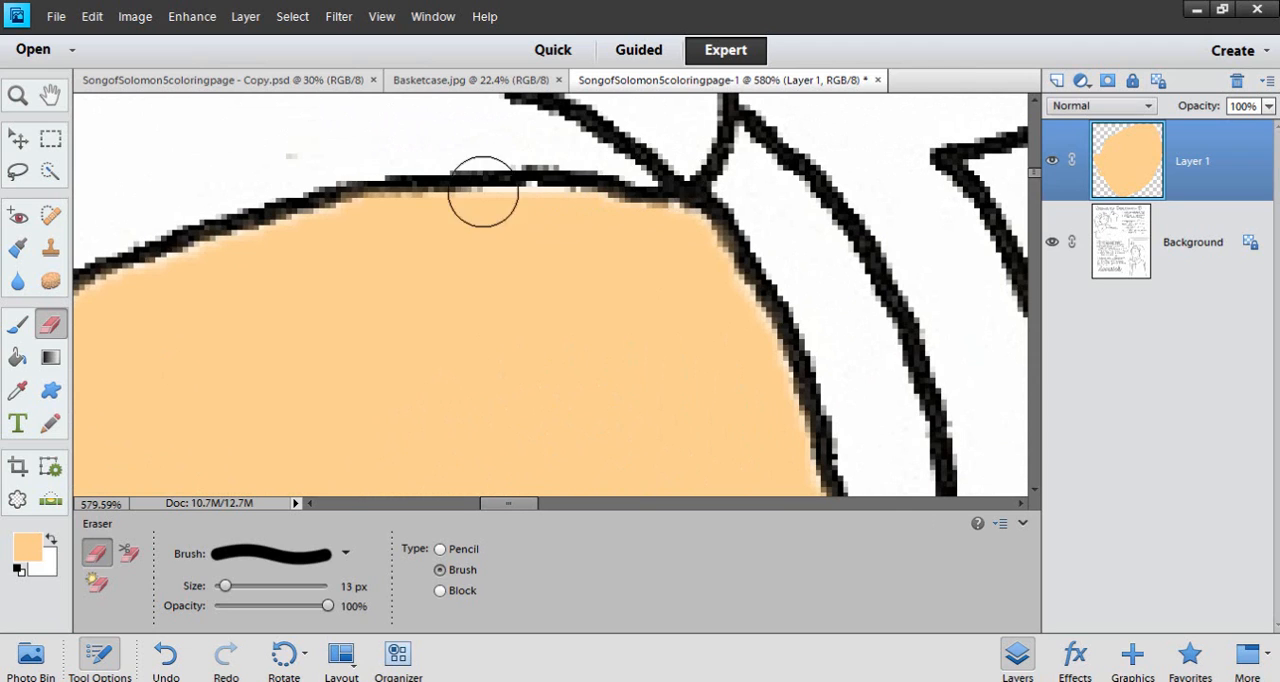
{"action": "scroll", "coordinate": [133, 314], "scroll_direction": "down", "scroll_amount": 1}
{"action": "scroll", "coordinate": [133, 314], "scroll_direction": "down", "scroll_amount": 5}
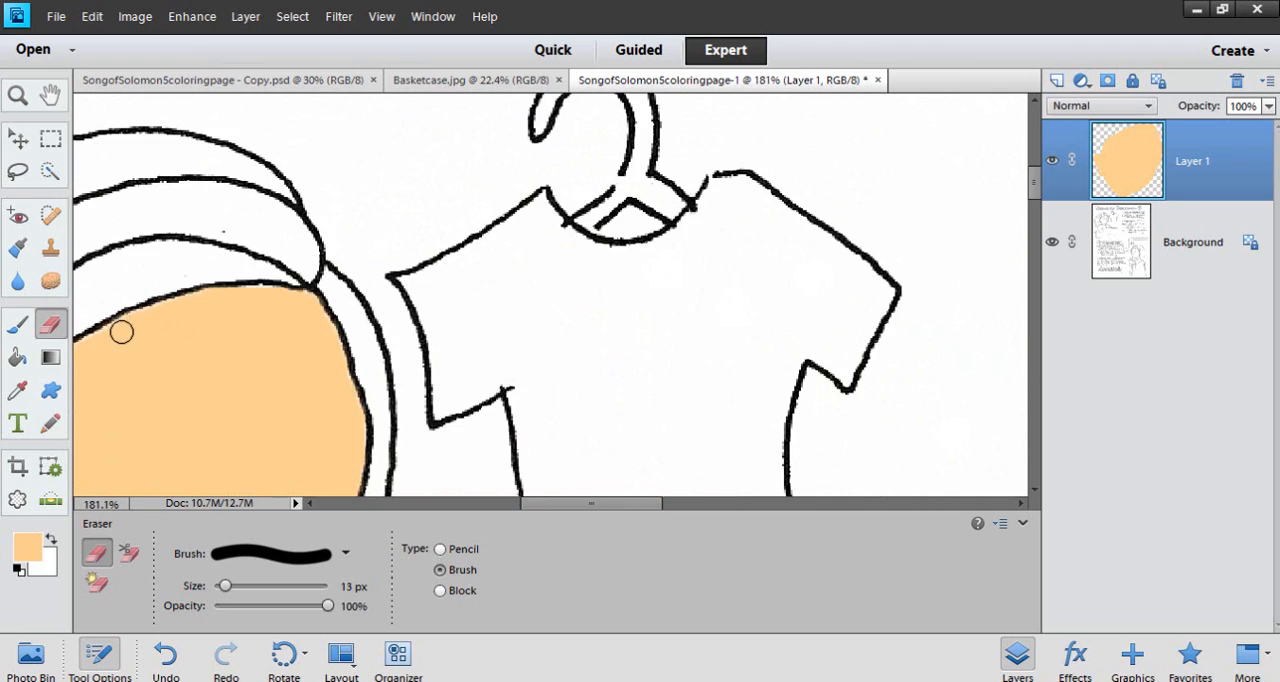
{"action": "scroll", "coordinate": [190, 375], "scroll_direction": "up", "scroll_amount": 3}
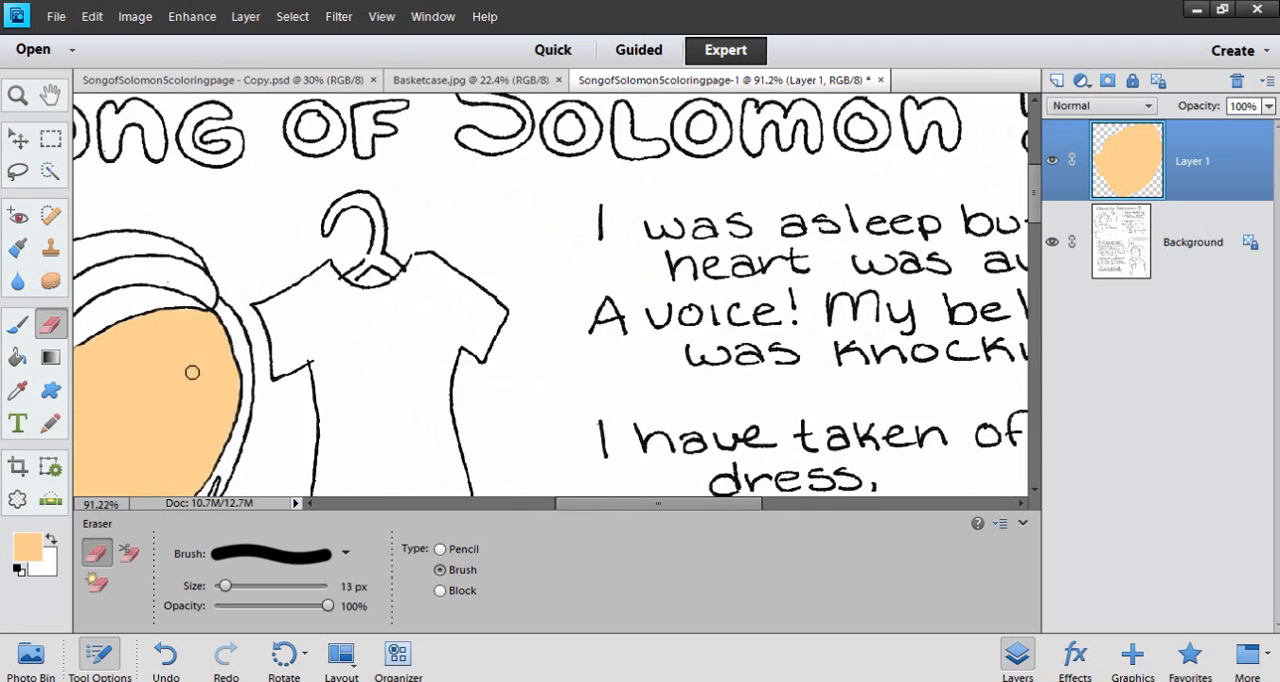
{"action": "left_click_drag", "start_coordinate": [194, 323], "coordinate": [511, 323]}
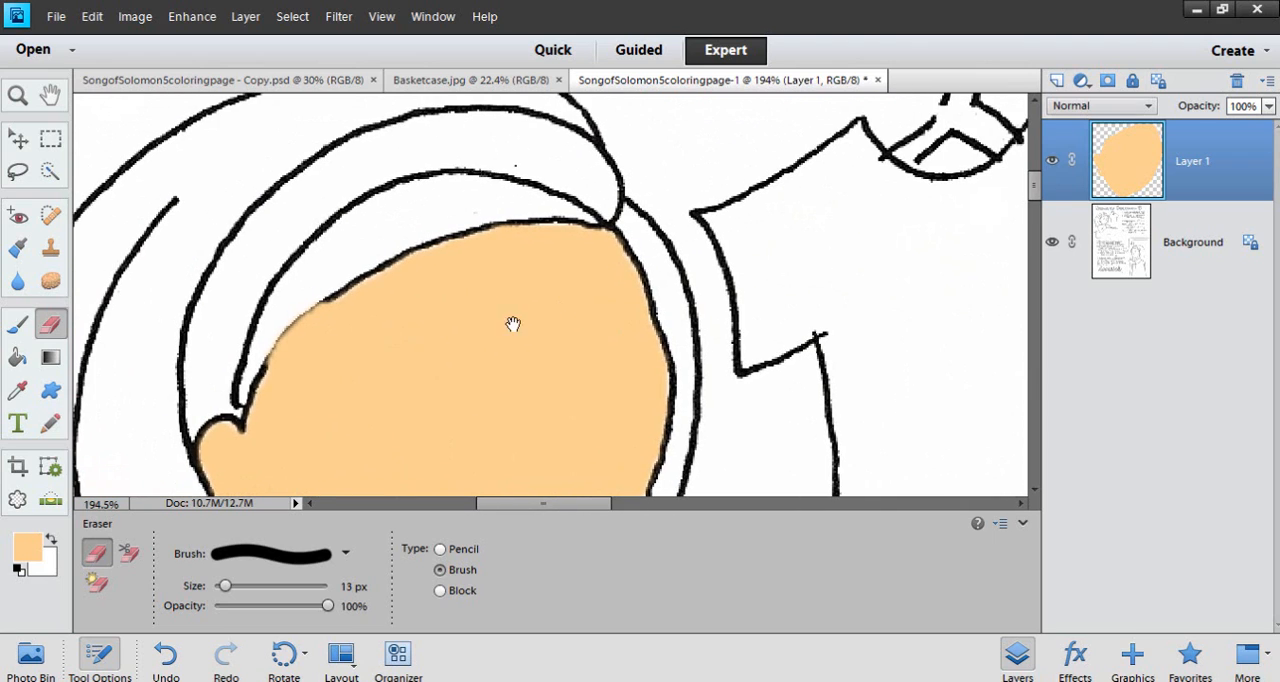
{"action": "scroll", "coordinate": [306, 334], "scroll_direction": "up", "scroll_amount": 2}
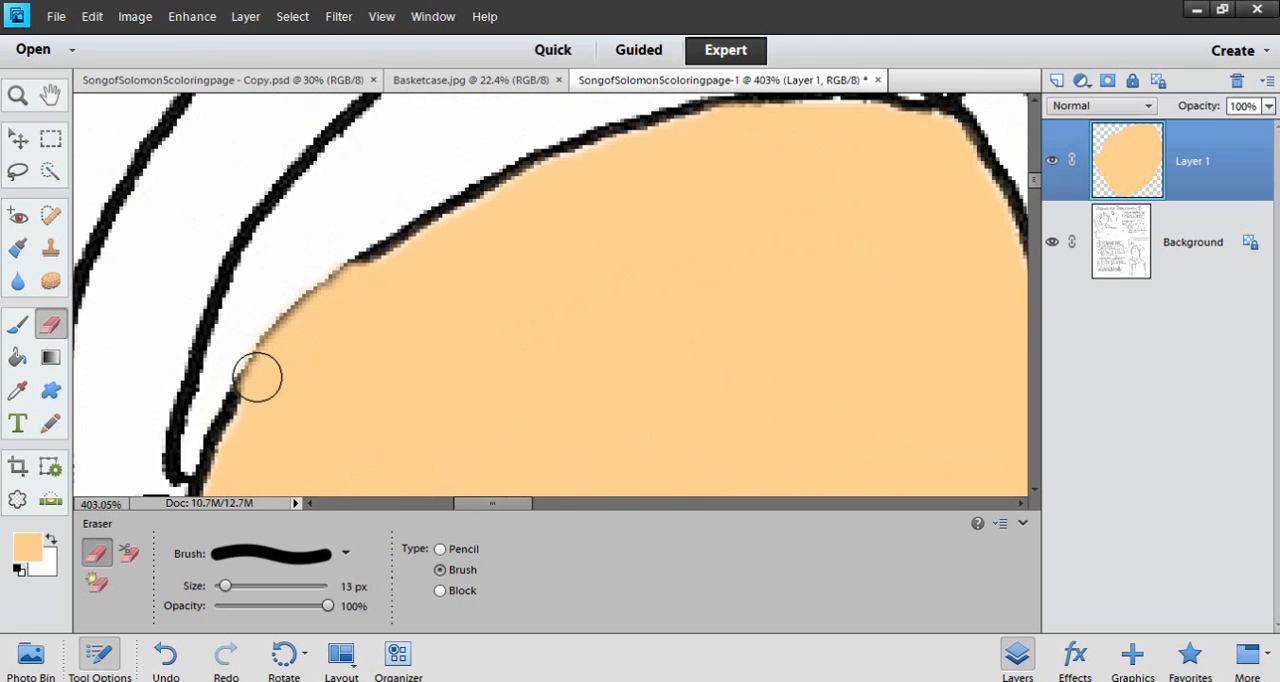
Convert the Background into a regular layer named Layer 0 with Normal mode and 100% opacity
{"action": "double_click", "coordinate": [1124, 263]}
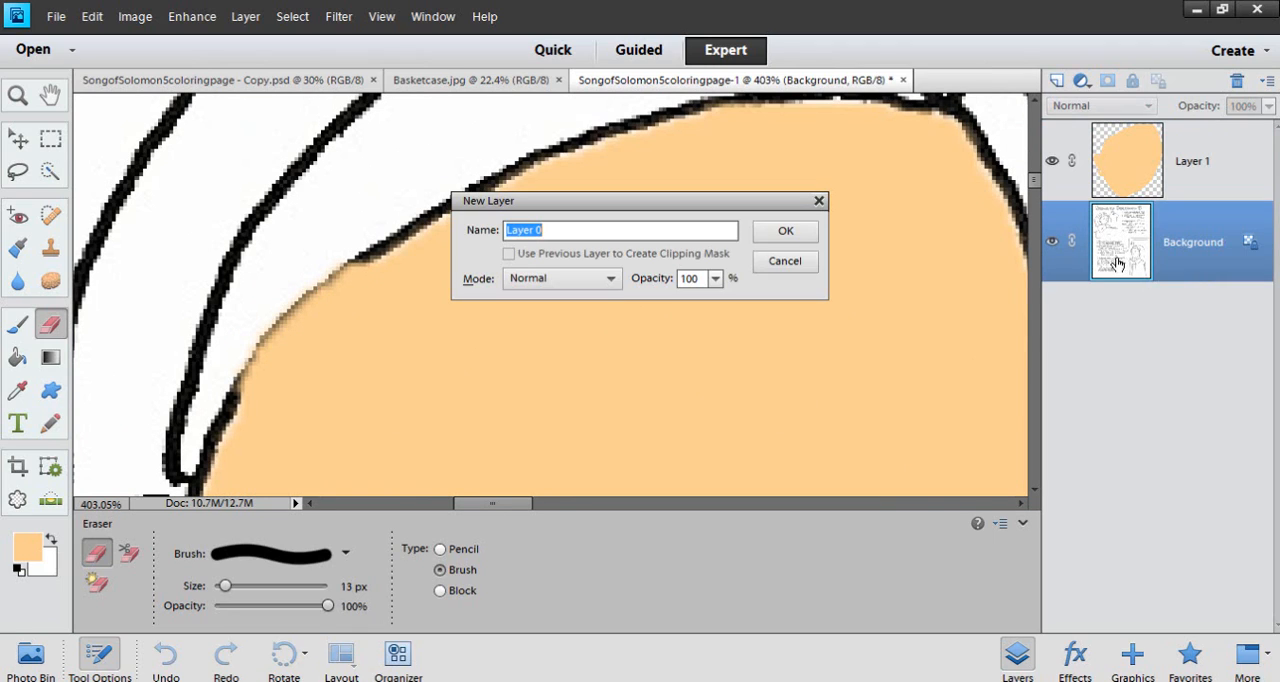
{"action": "left_click", "coordinate": [818, 236]}
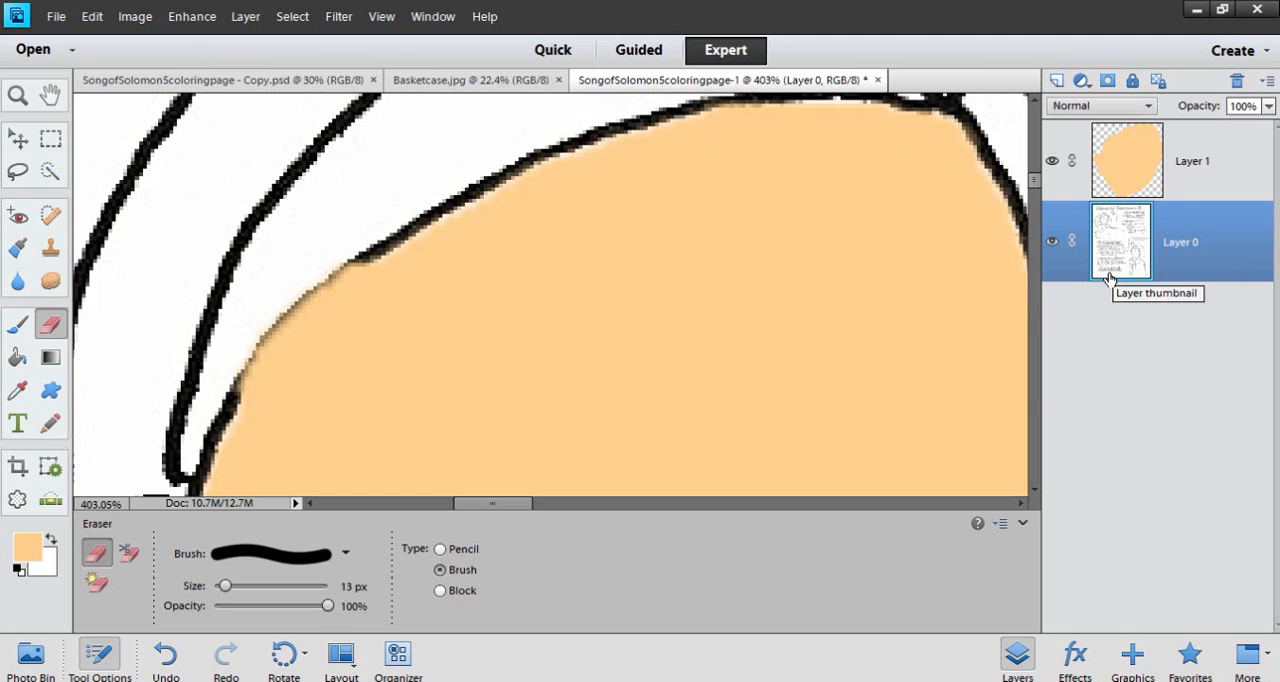
Compare the flat peach face with the shaded face in SongofSolomon5coloringpage - Copy.psd
{"action": "scroll", "coordinate": [591, 334], "scroll_direction": "down", "scroll_amount": 10}
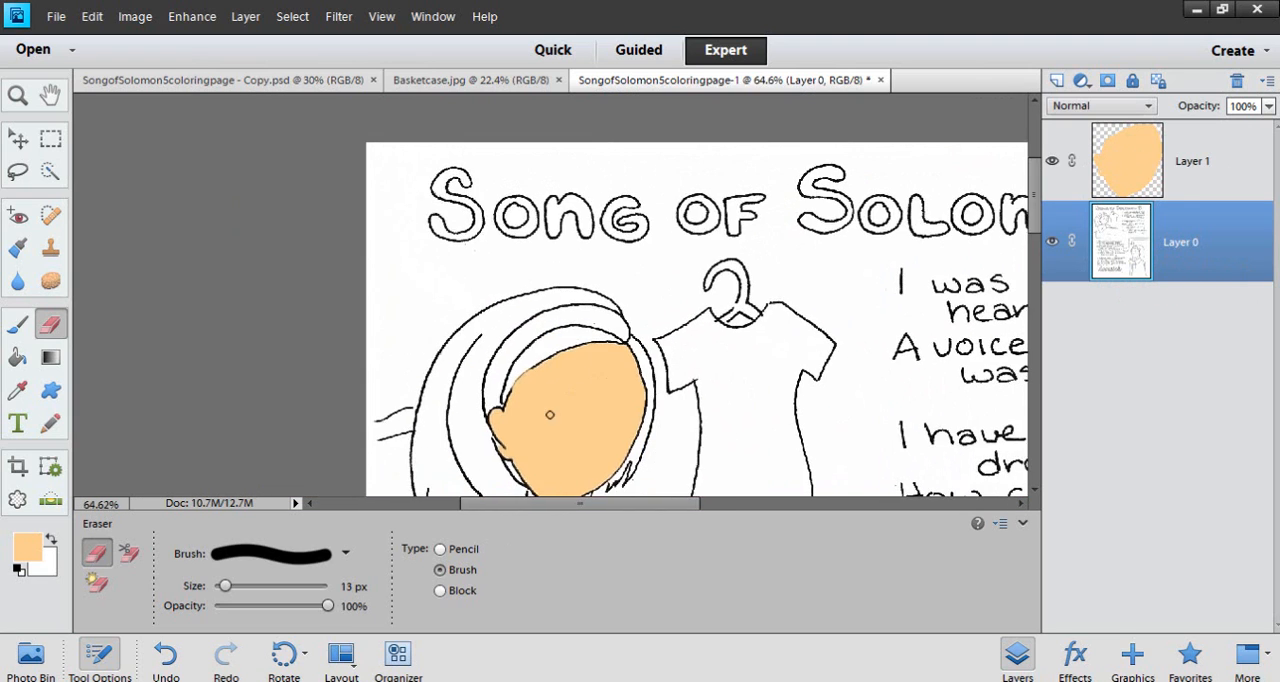
{"action": "scroll", "coordinate": [549, 414], "scroll_direction": "down", "scroll_amount": 2}
{"action": "scroll", "coordinate": [566, 425], "scroll_direction": "up", "scroll_amount": 5}
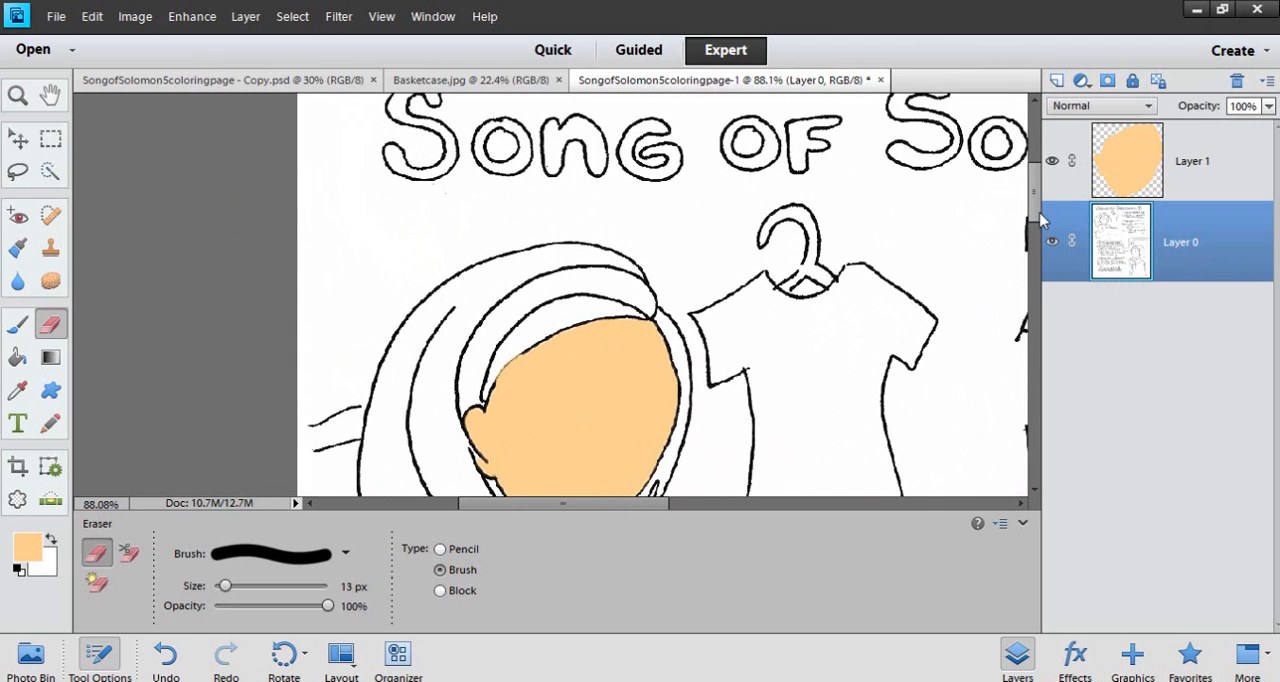
{"action": "left_click", "coordinate": [220, 80]}
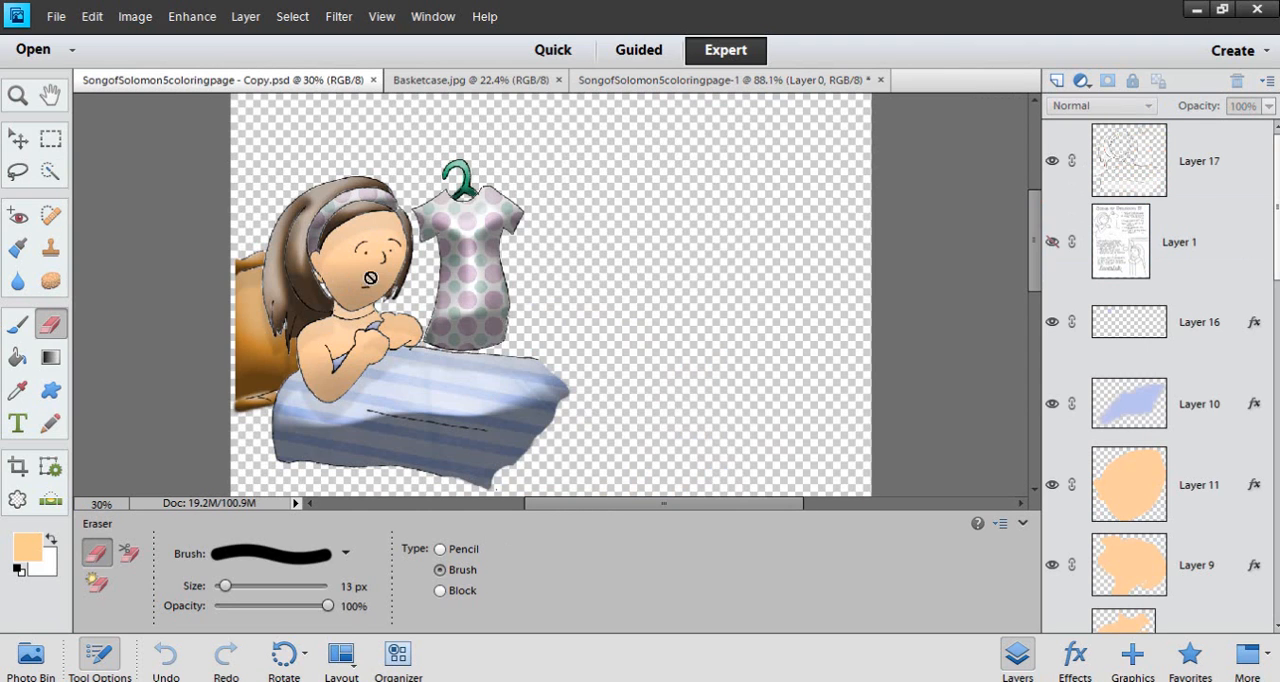
{"action": "scroll", "coordinate": [370, 278], "scroll_direction": "up", "scroll_amount": 5}
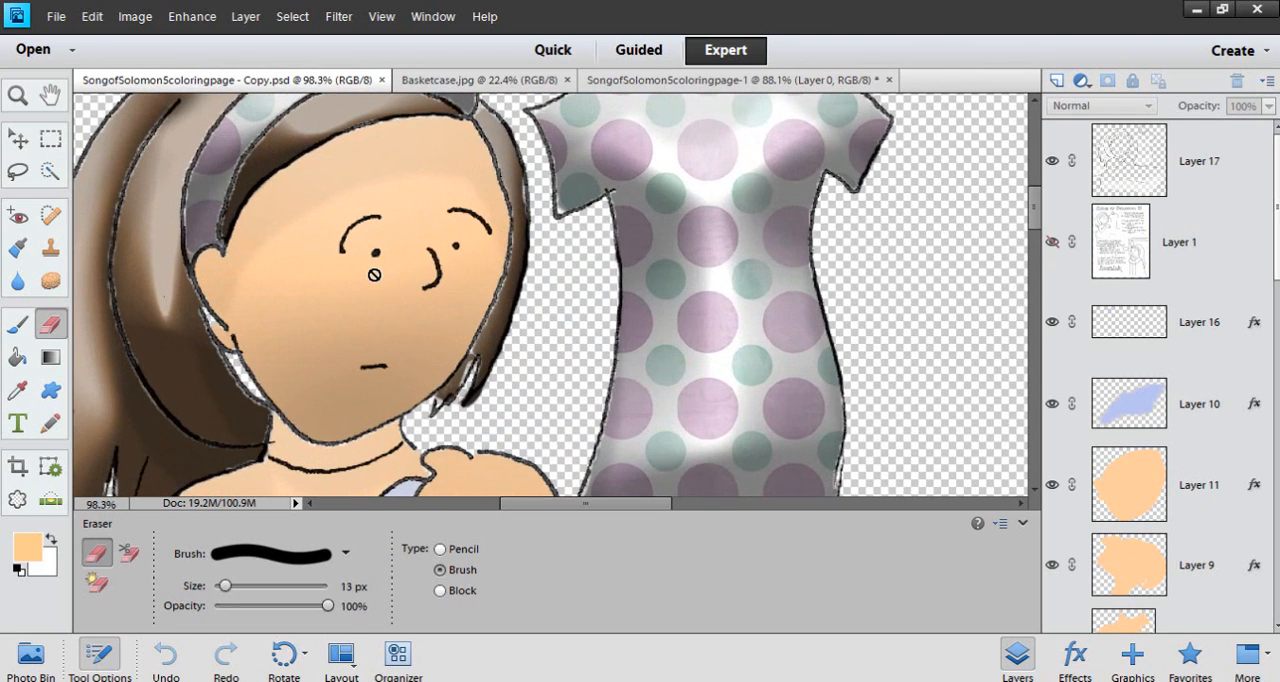
{"action": "scroll", "coordinate": [374, 274], "scroll_direction": "down", "scroll_amount": 1}
{"action": "left_click", "coordinate": [730, 80]}
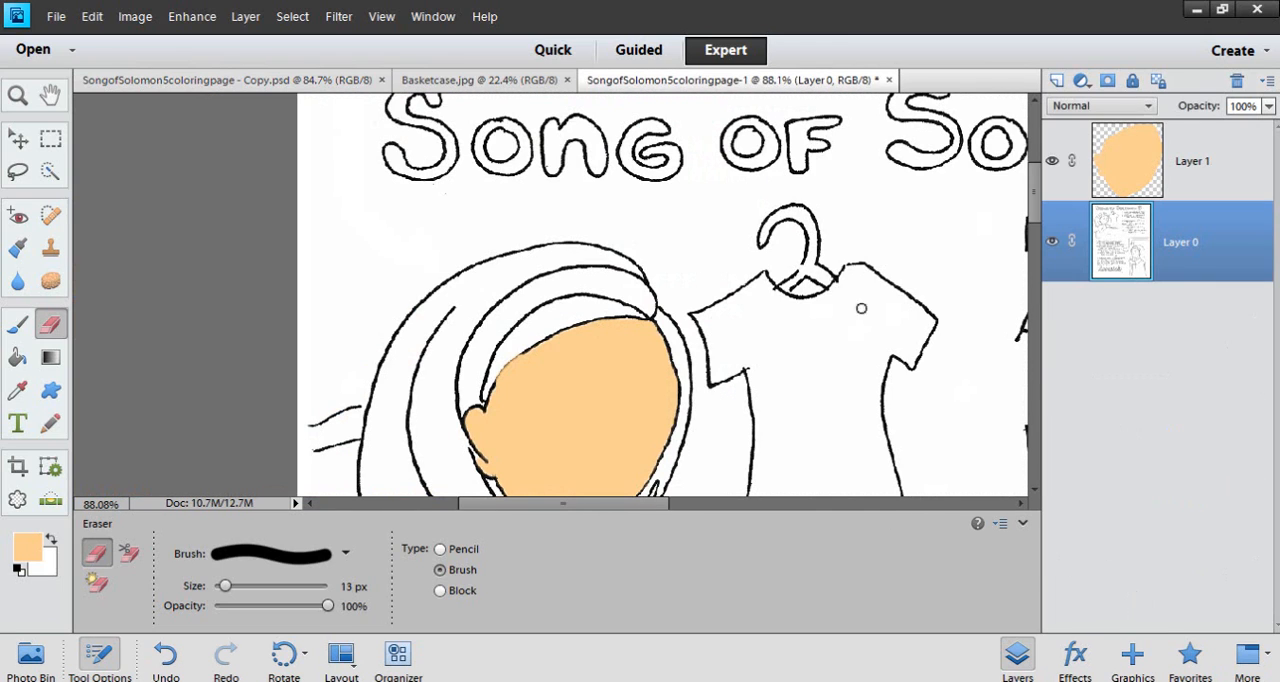
Make the peach face layer, Layer 1, active and review the available layer style categories
{"action": "scroll", "coordinate": [1034, 223], "scroll_direction": "down", "scroll_amount": 2}
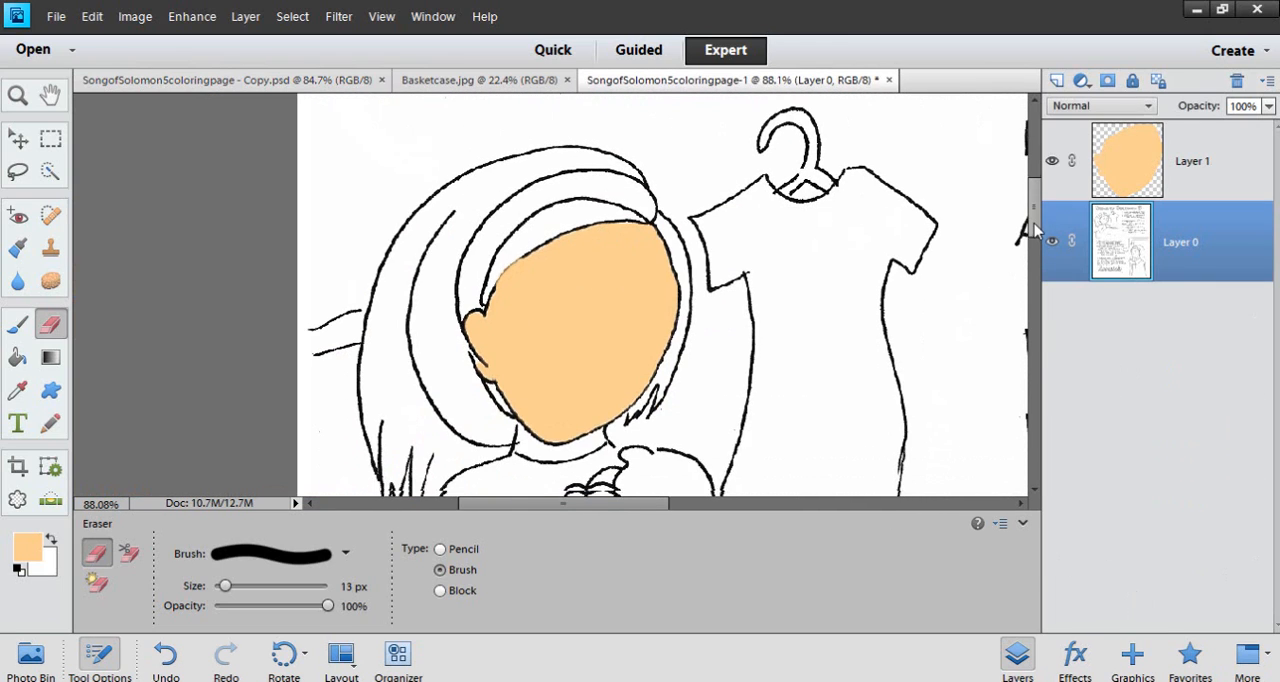
{"action": "left_click", "coordinate": [1210, 179]}
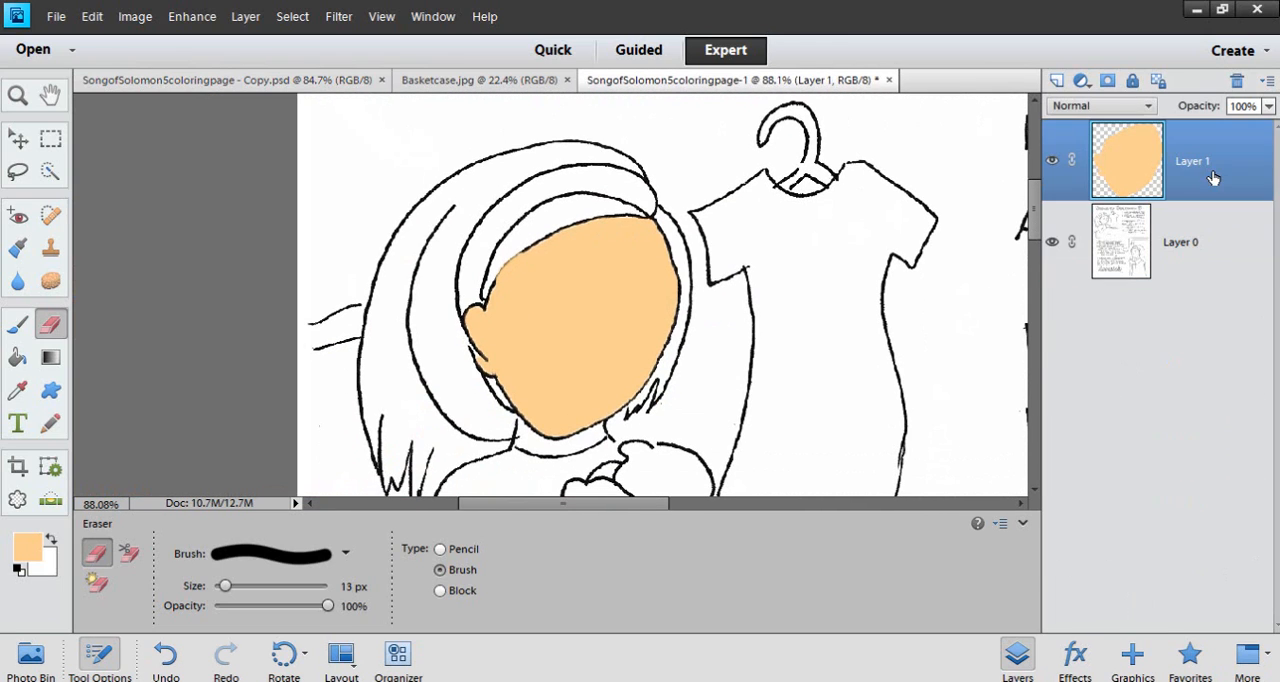
{"action": "left_click", "coordinate": [1075, 662]}
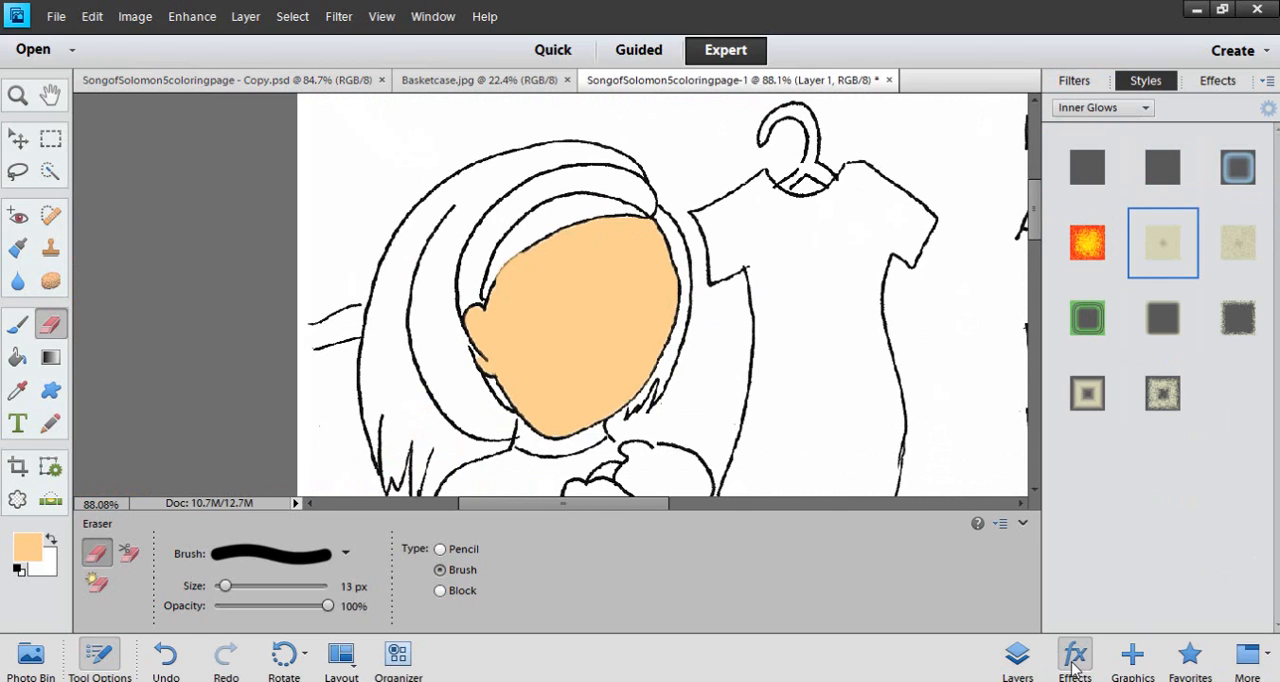
{"action": "left_click", "coordinate": [1146, 108]}
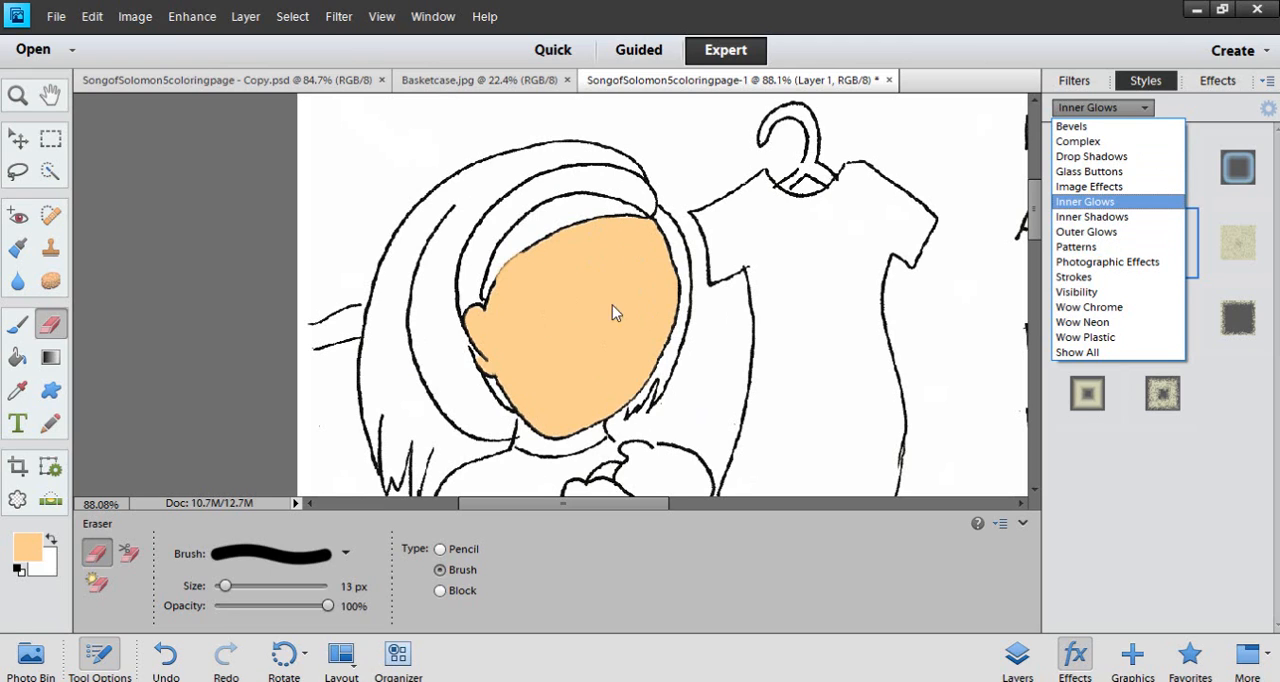
{"action": "left_click", "coordinate": [1107, 112]}
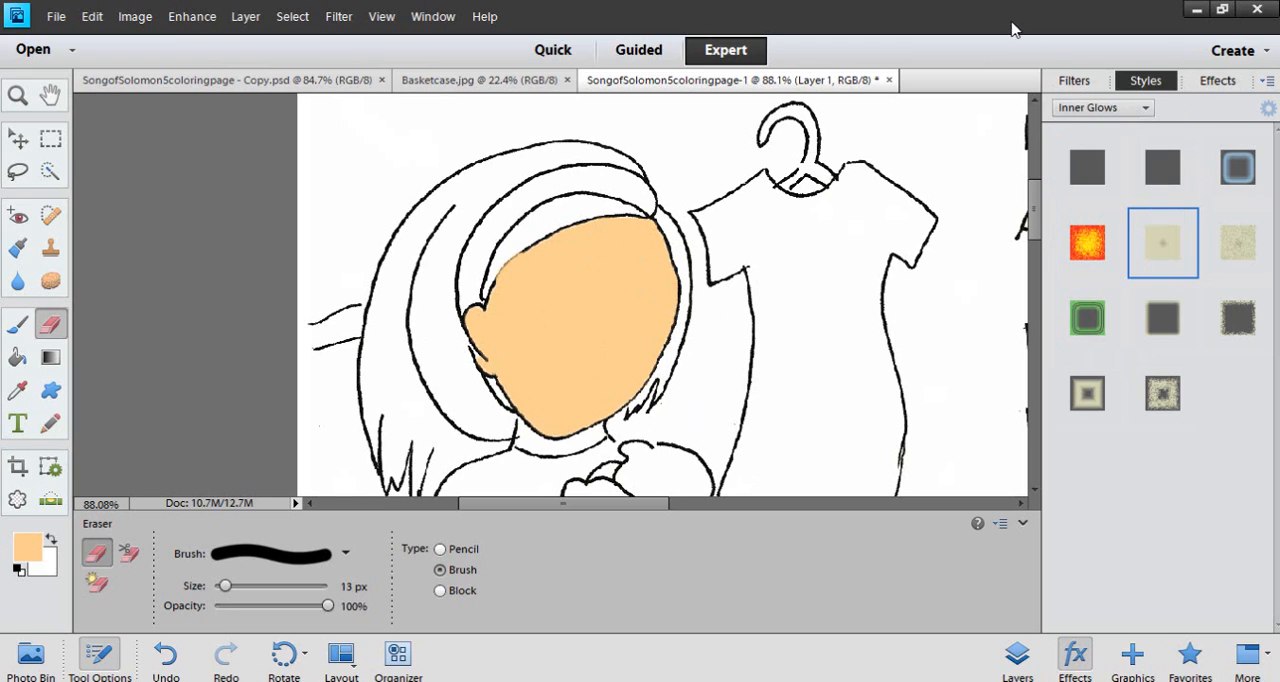
{"action": "left_click", "coordinate": [1017, 655]}
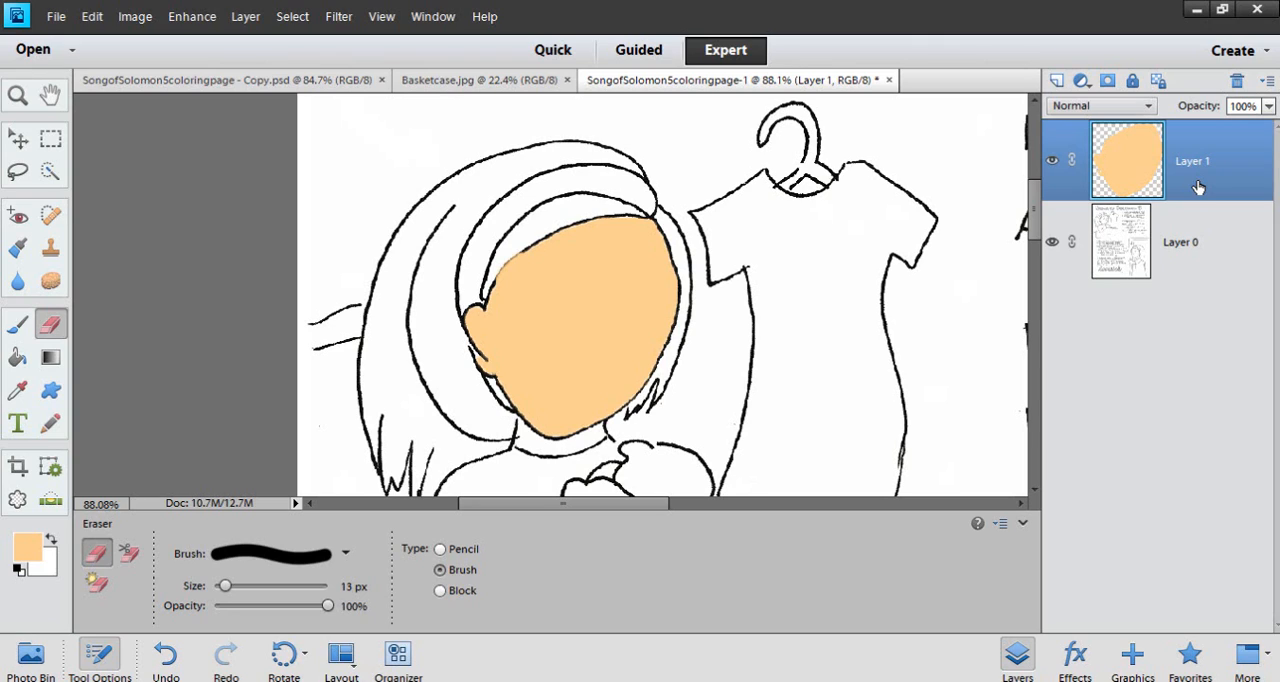
Apply the Bevels style that follows Simple Emboss to the face on Layer 1 and return to the layer list
{"action": "left_click", "coordinate": [1072, 660]}
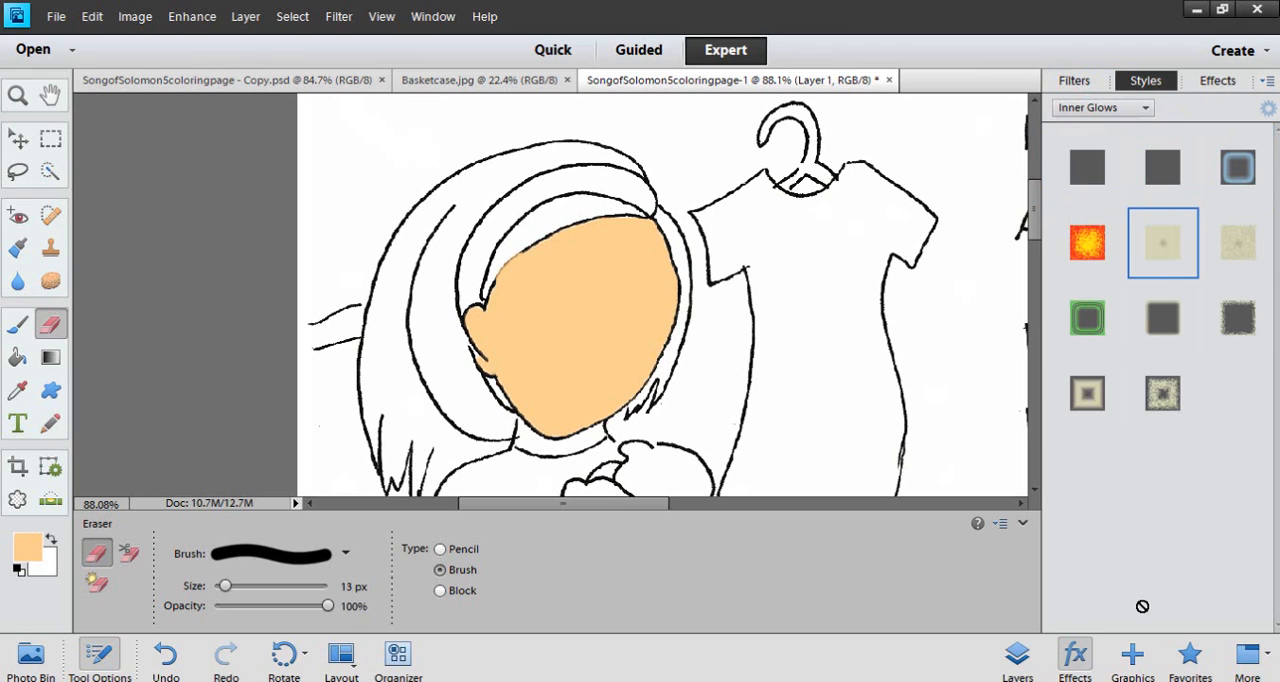
{"action": "left_click", "coordinate": [1142, 108]}
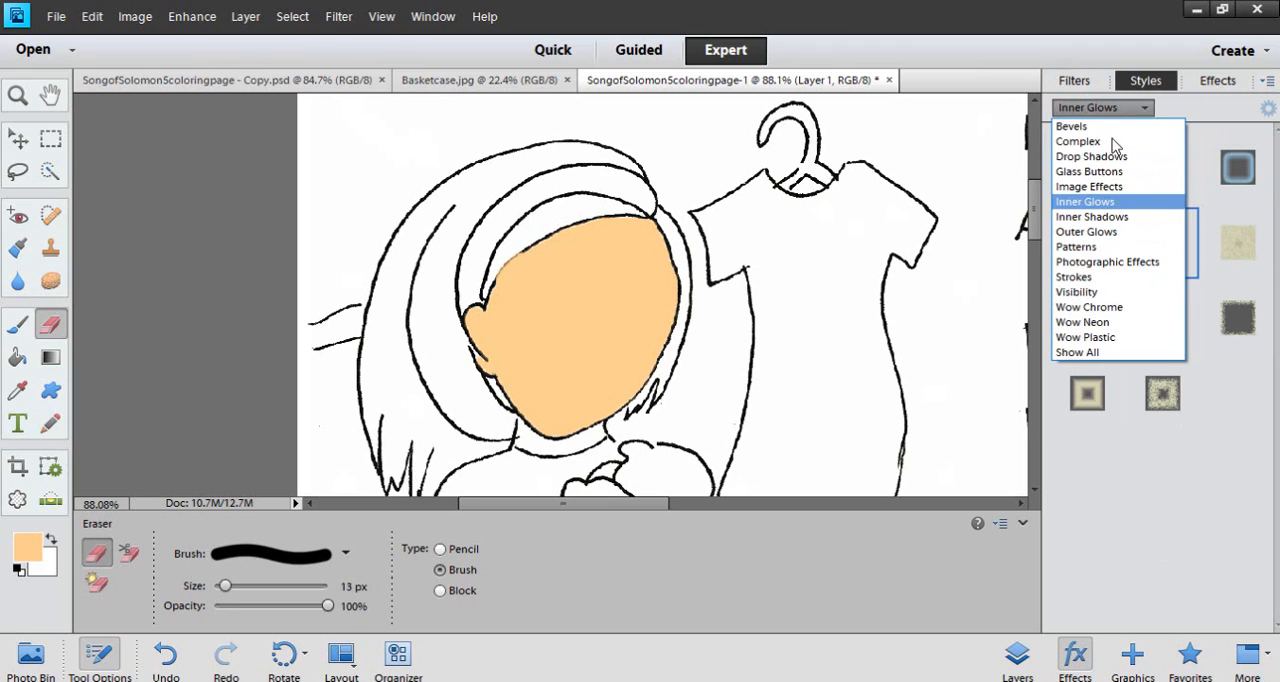
{"action": "left_click", "coordinate": [1097, 217]}
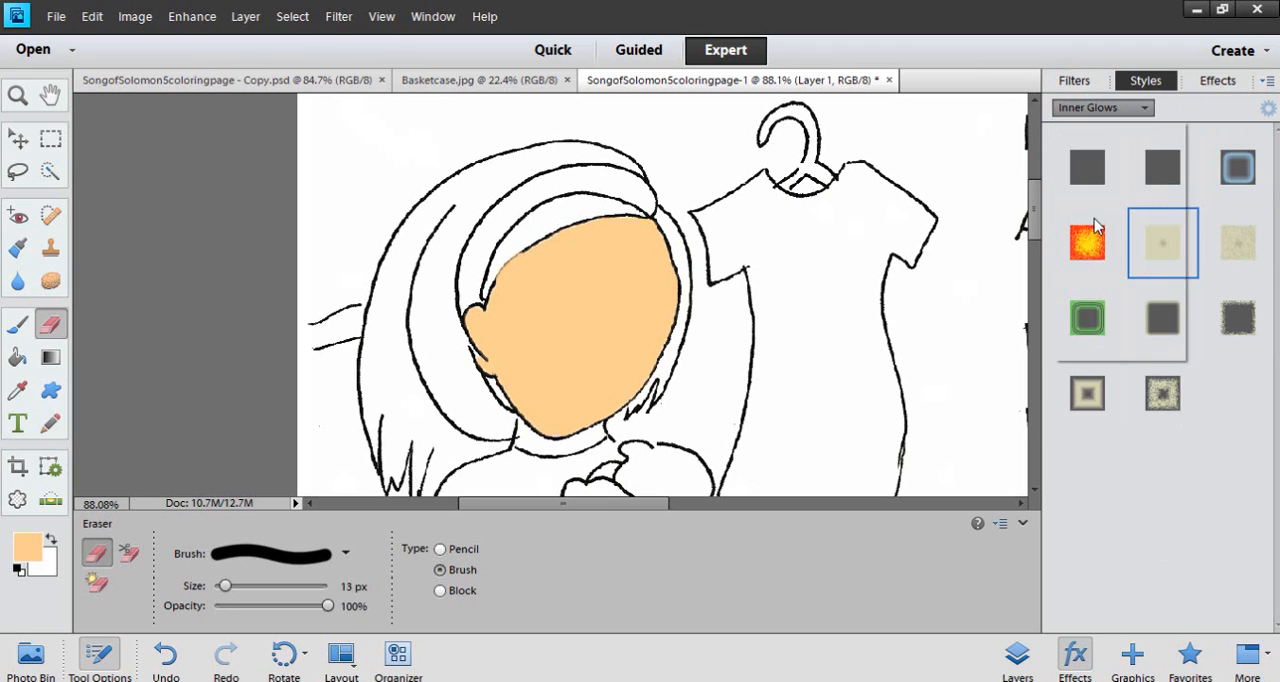
{"action": "left_click", "coordinate": [1107, 111]}
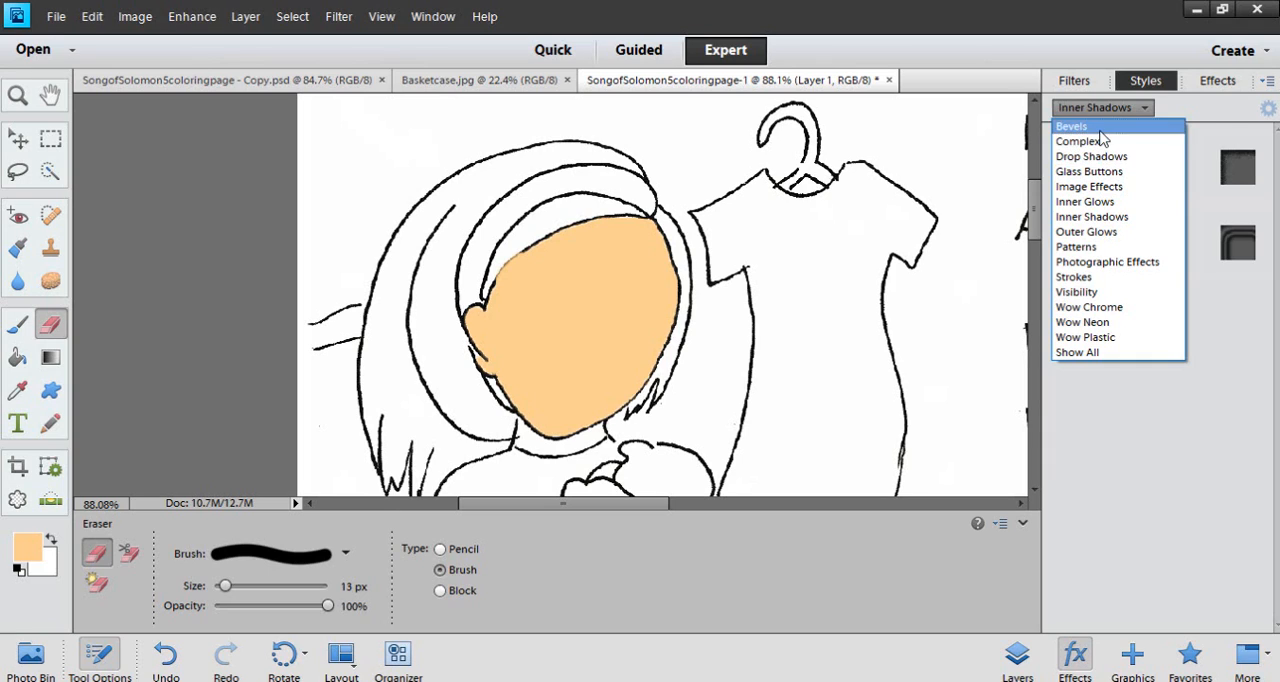
{"action": "left_click", "coordinate": [1100, 129]}
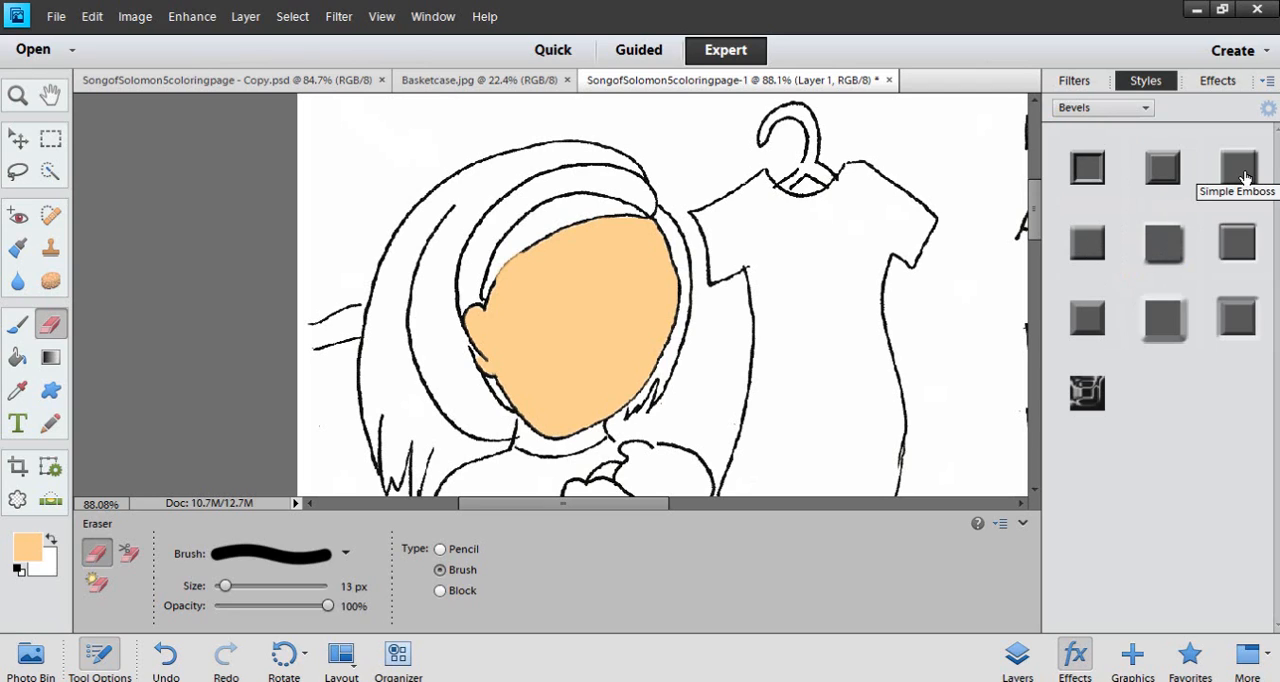
{"action": "left_click", "coordinate": [1087, 250]}
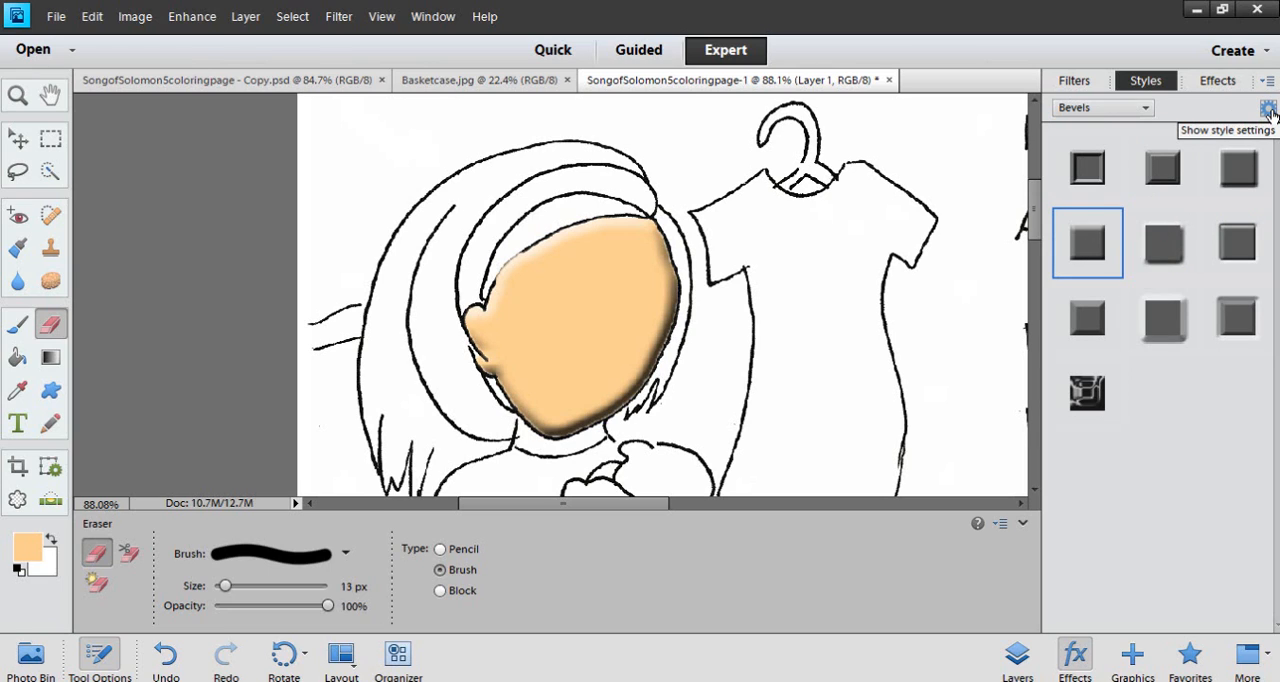
{"action": "left_click", "coordinate": [1017, 655]}
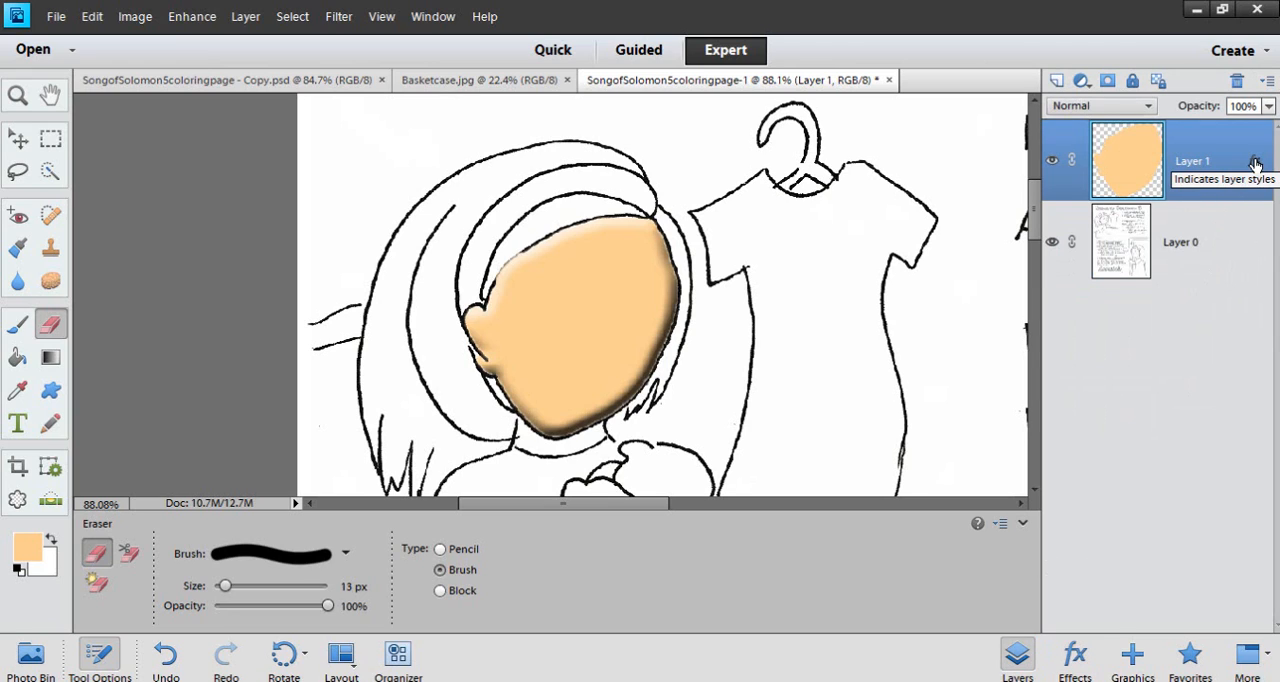
Try a 250 px bevel size on the Layer 1 face and compare it with the shaded face in SongofSolomon5coloringpage - Copy.psd
{"action": "left_click", "coordinate": [1075, 655]}
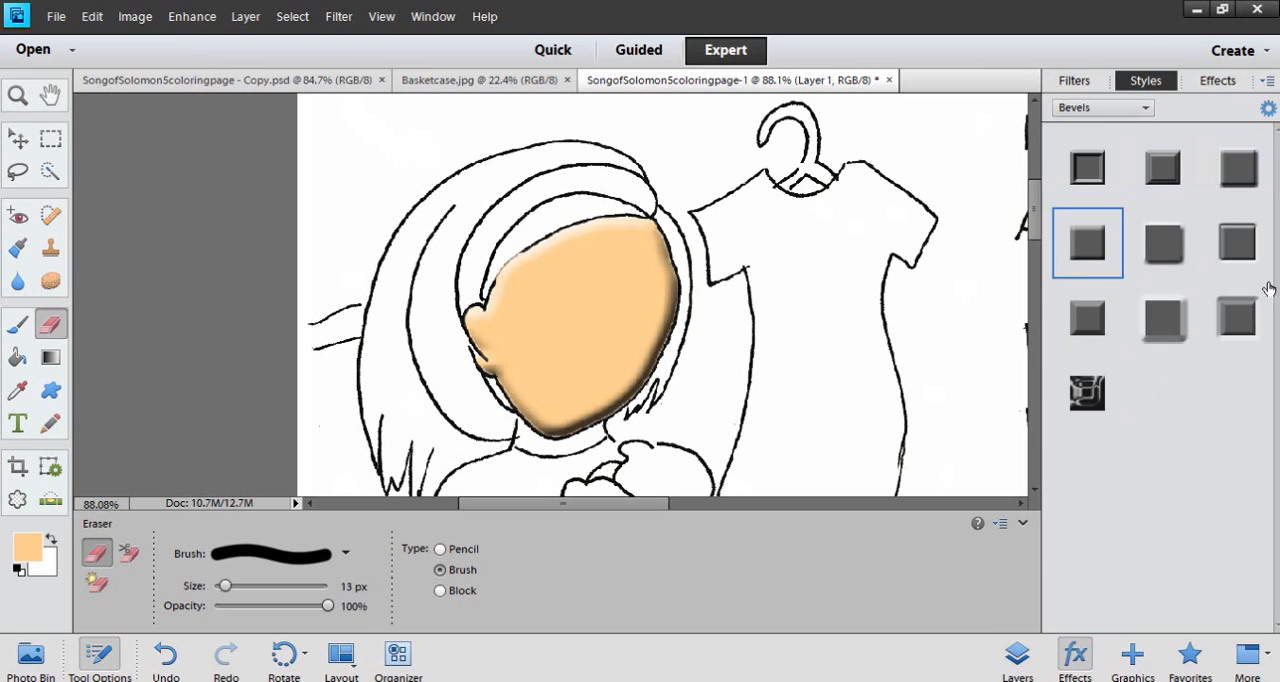
{"action": "left_click", "coordinate": [1266, 110]}
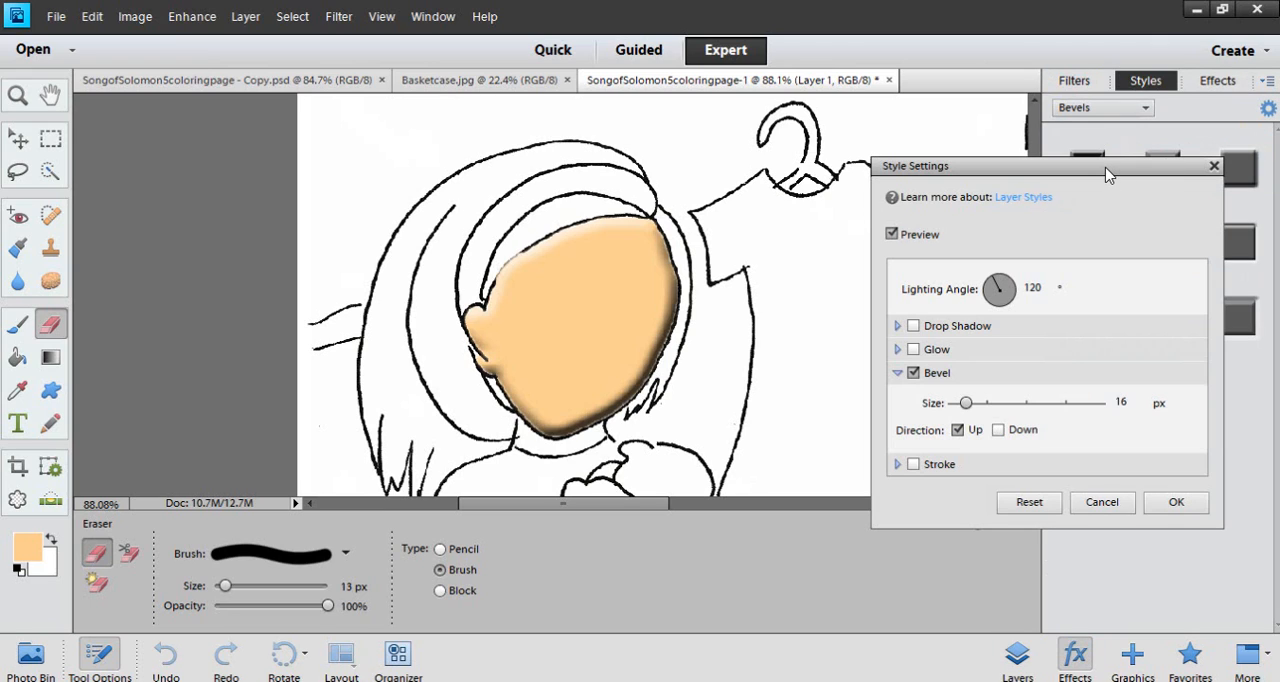
{"action": "left_click_drag", "start_coordinate": [966, 404], "coordinate": [1100, 410]}
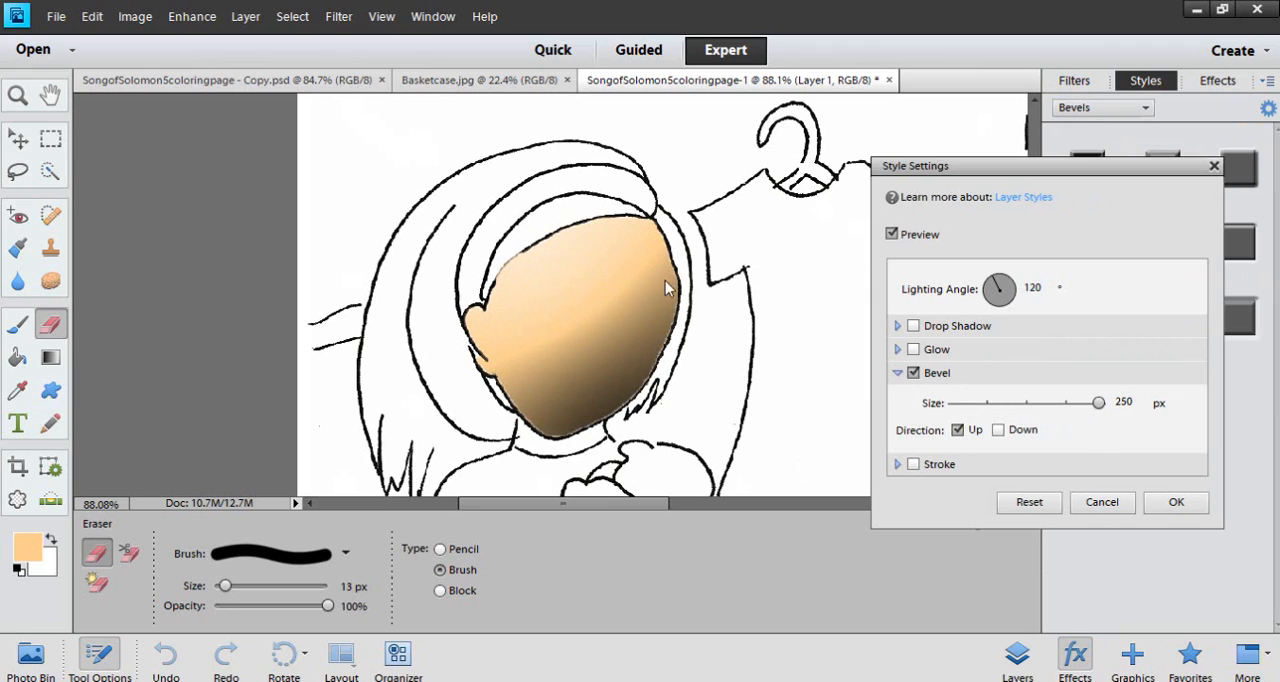
{"action": "left_click_drag", "start_coordinate": [1099, 404], "coordinate": [1120, 424]}
{"action": "left_click", "coordinate": [1176, 502]}
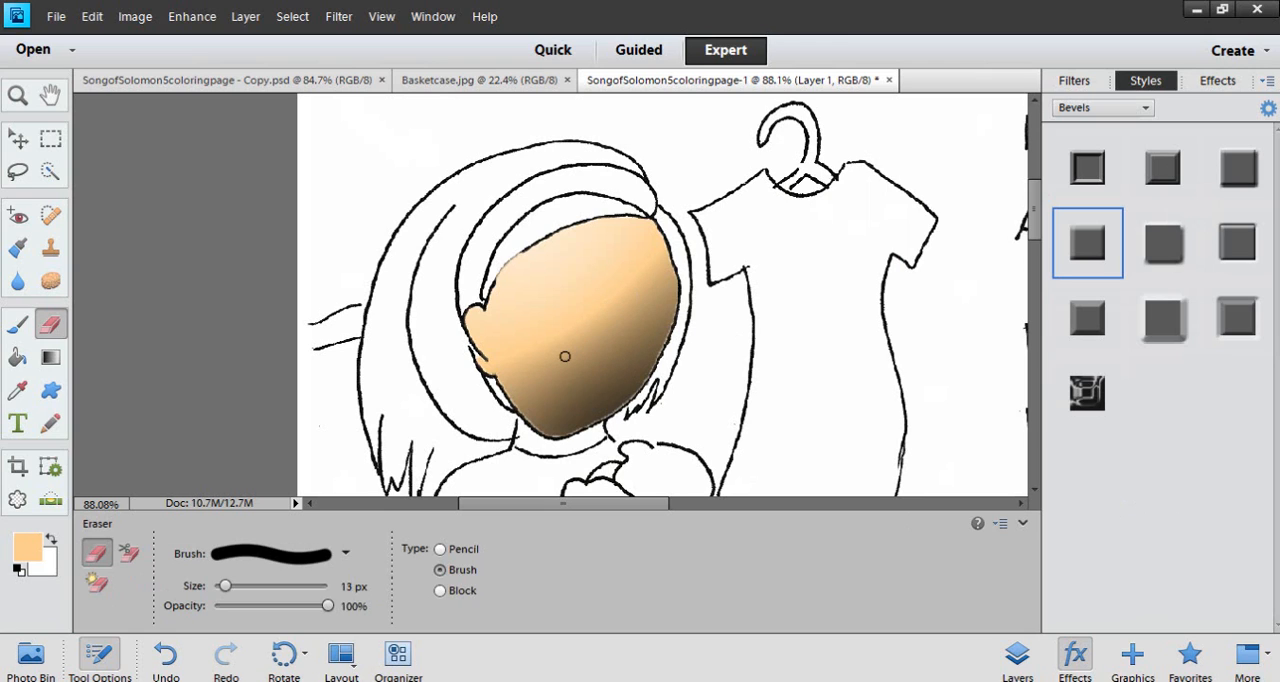
{"action": "left_click", "coordinate": [178, 82]}
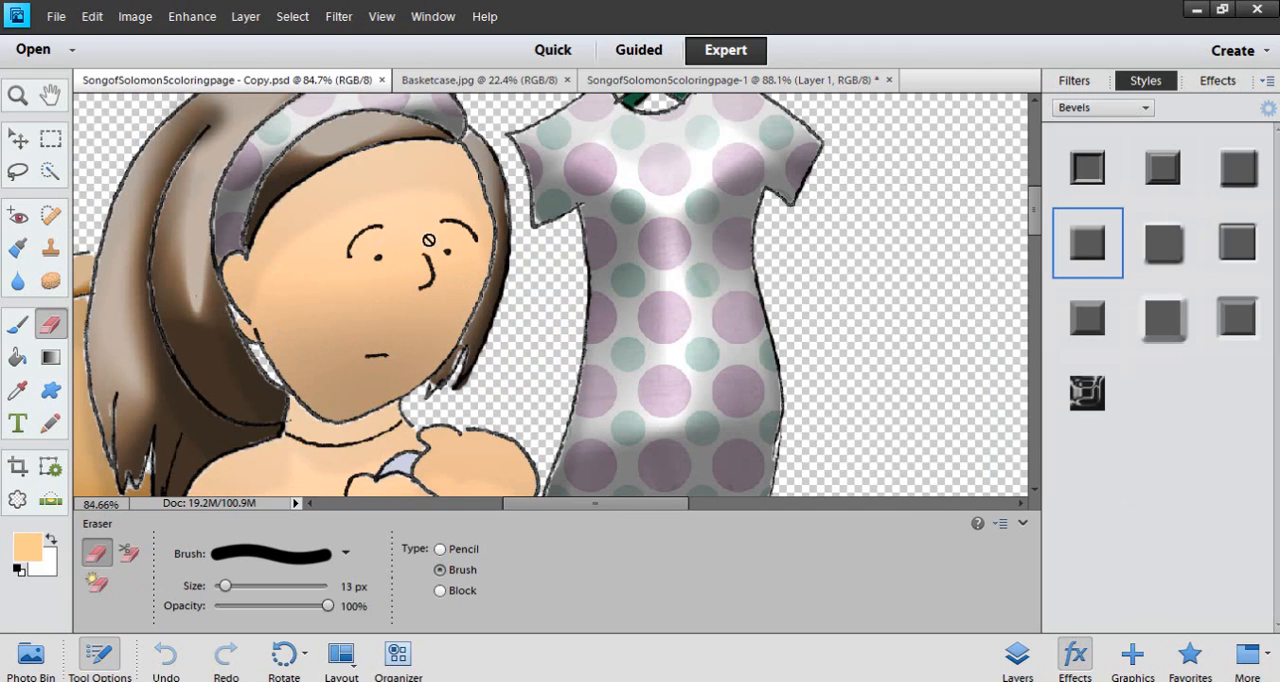
{"action": "left_click", "coordinate": [708, 82]}
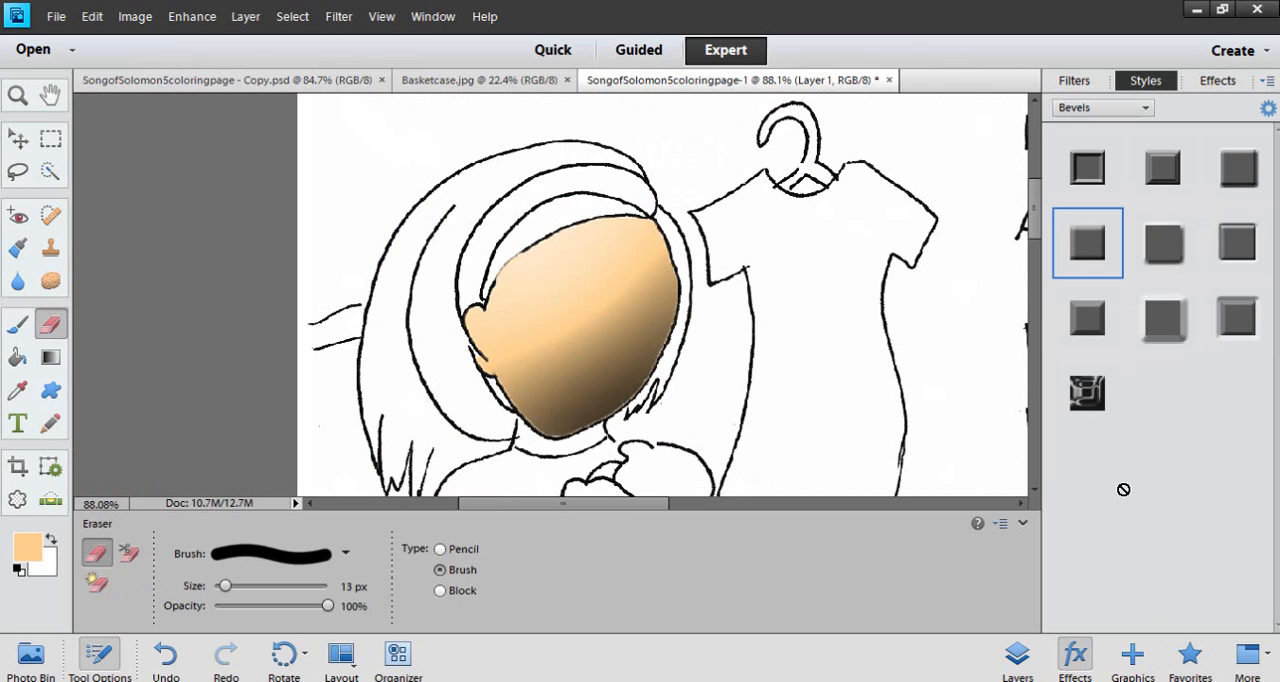
Undo the bevel size change and the bevel style on the Layer 1 face, and return to the layer list
{"action": "key", "text": "ctrl+z"}
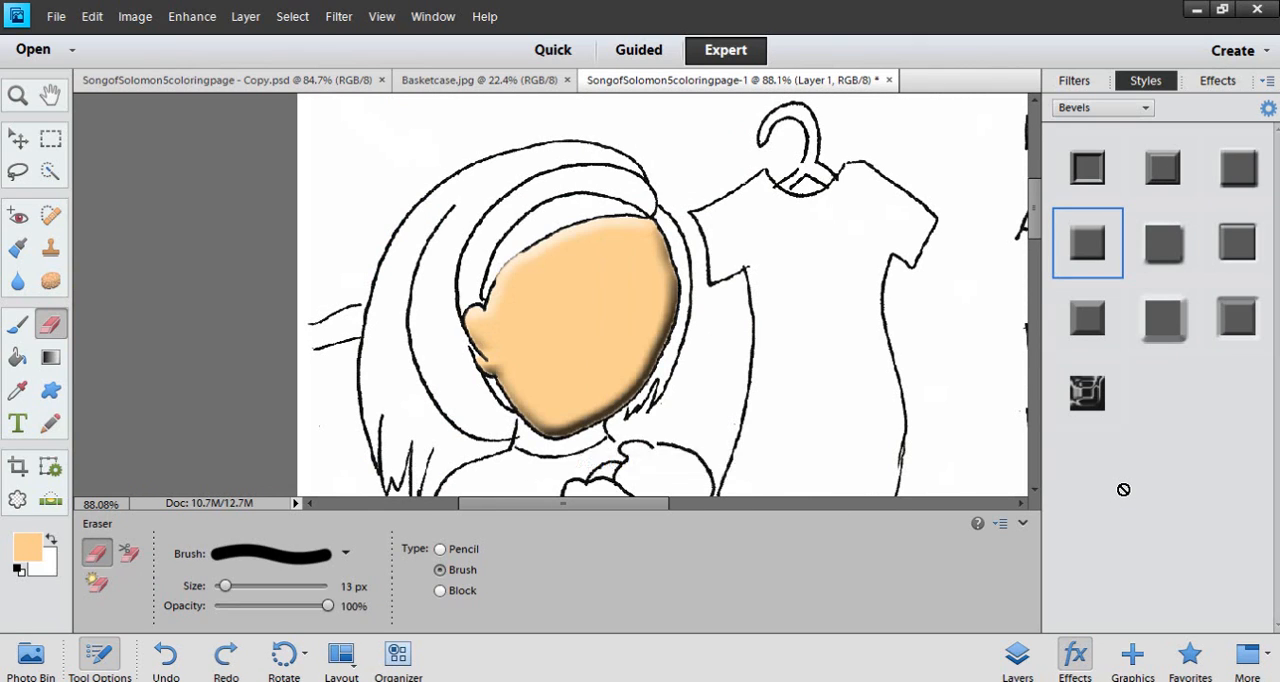
{"action": "key", "text": "ctrl+z"}
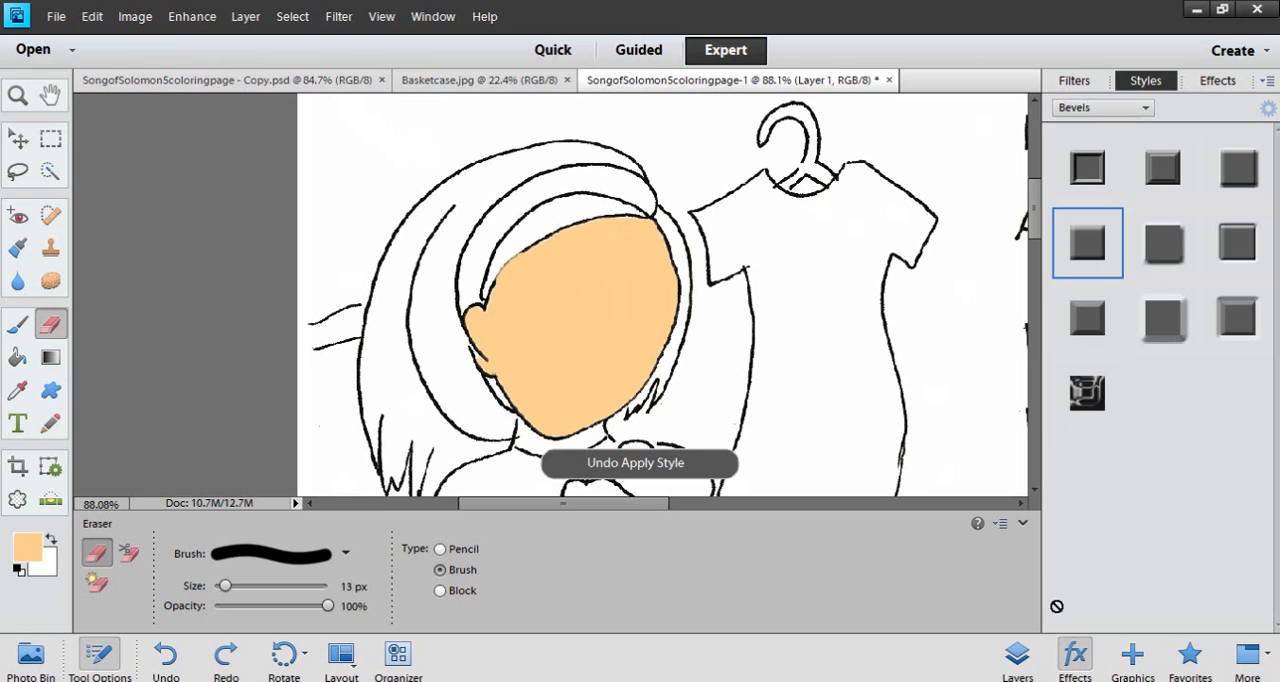
{"action": "left_click", "coordinate": [1017, 655]}
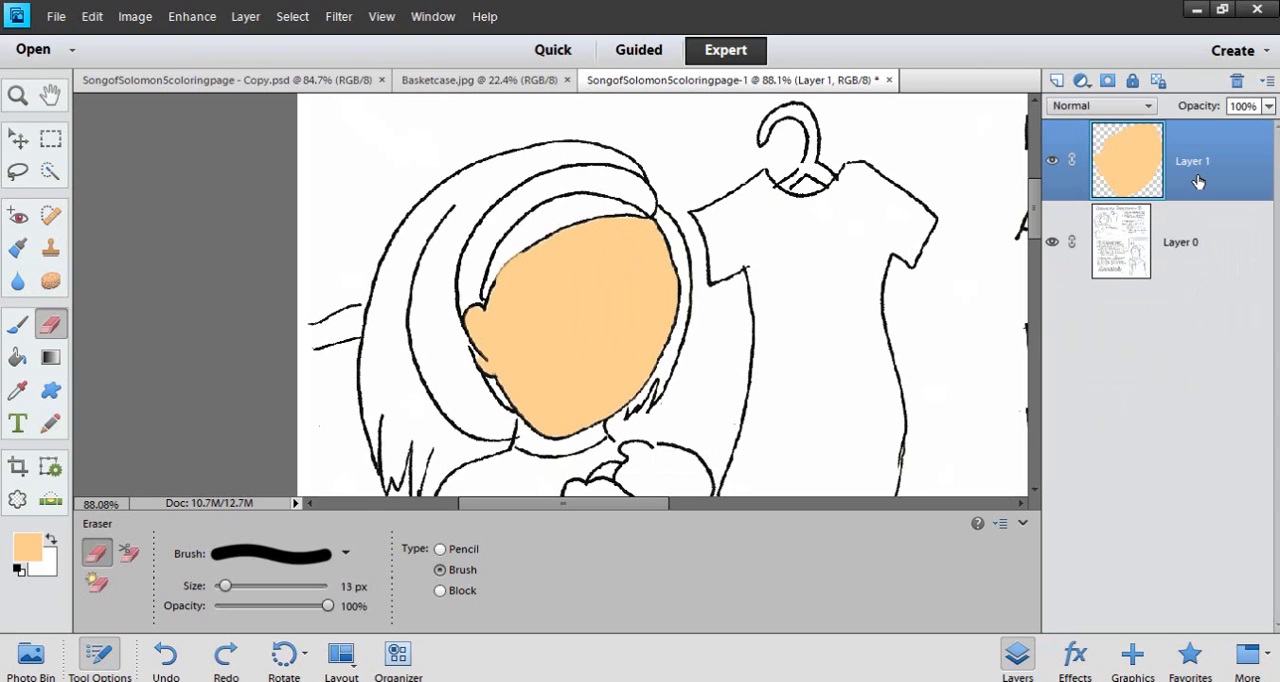
Duplicate the face on Layer 1 and apply the Simple Inner bevel style to the copy
{"action": "key", "text": "ctrl+j"}
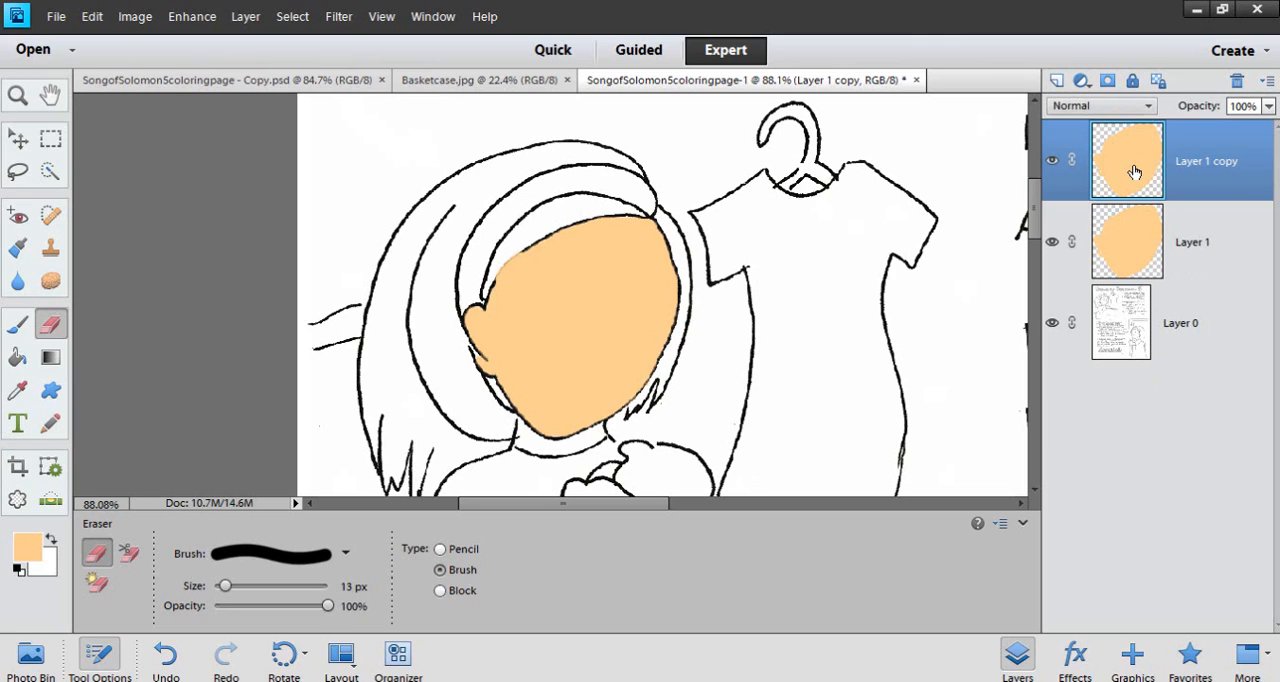
{"action": "left_click", "coordinate": [98, 663]}
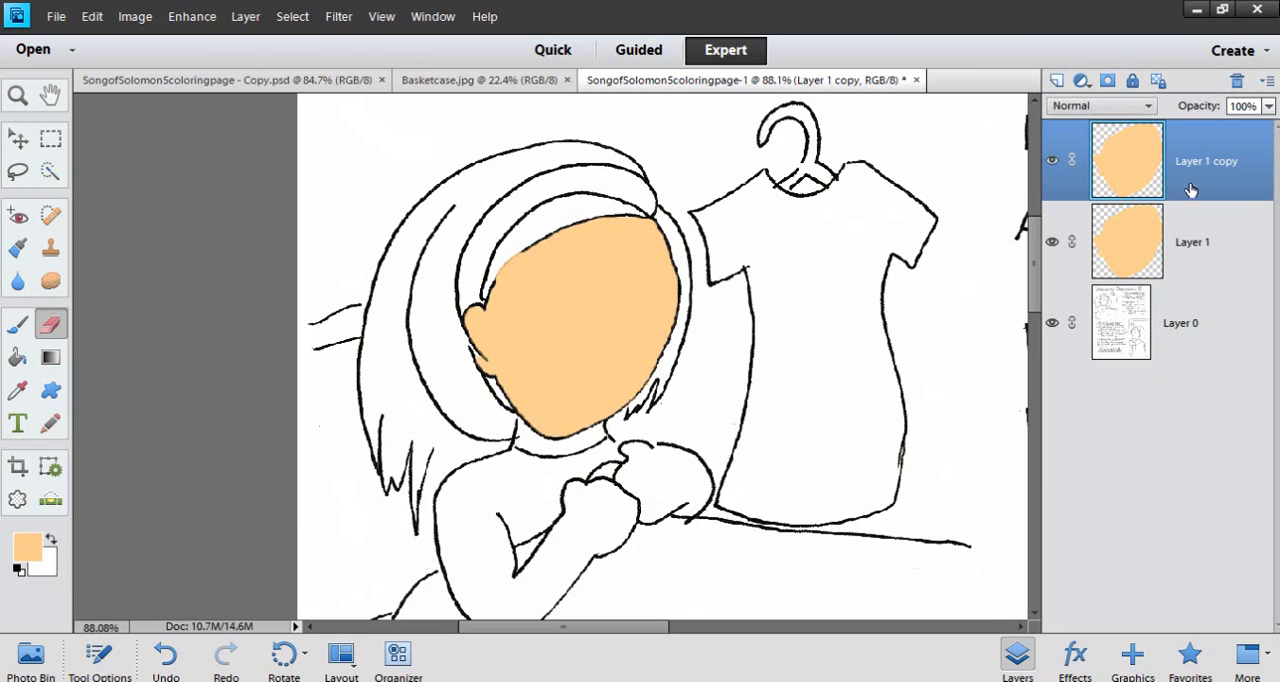
{"action": "left_click", "coordinate": [1070, 655]}
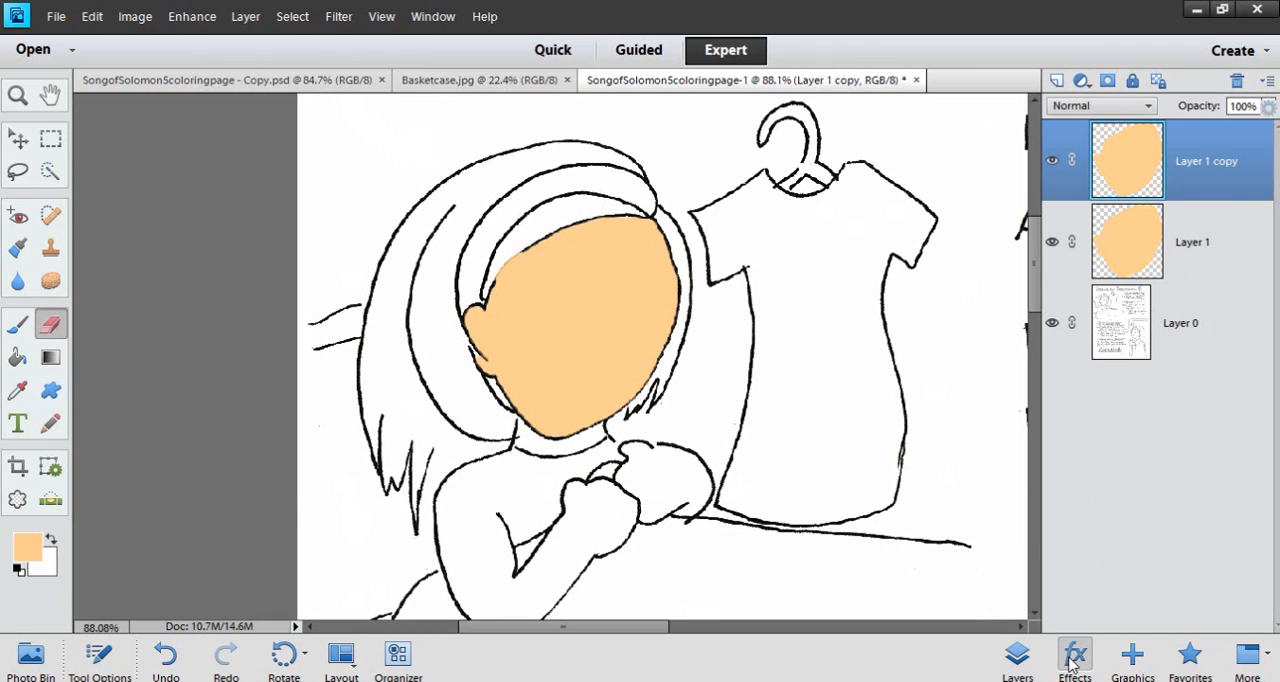
{"action": "left_click", "coordinate": [1087, 252]}
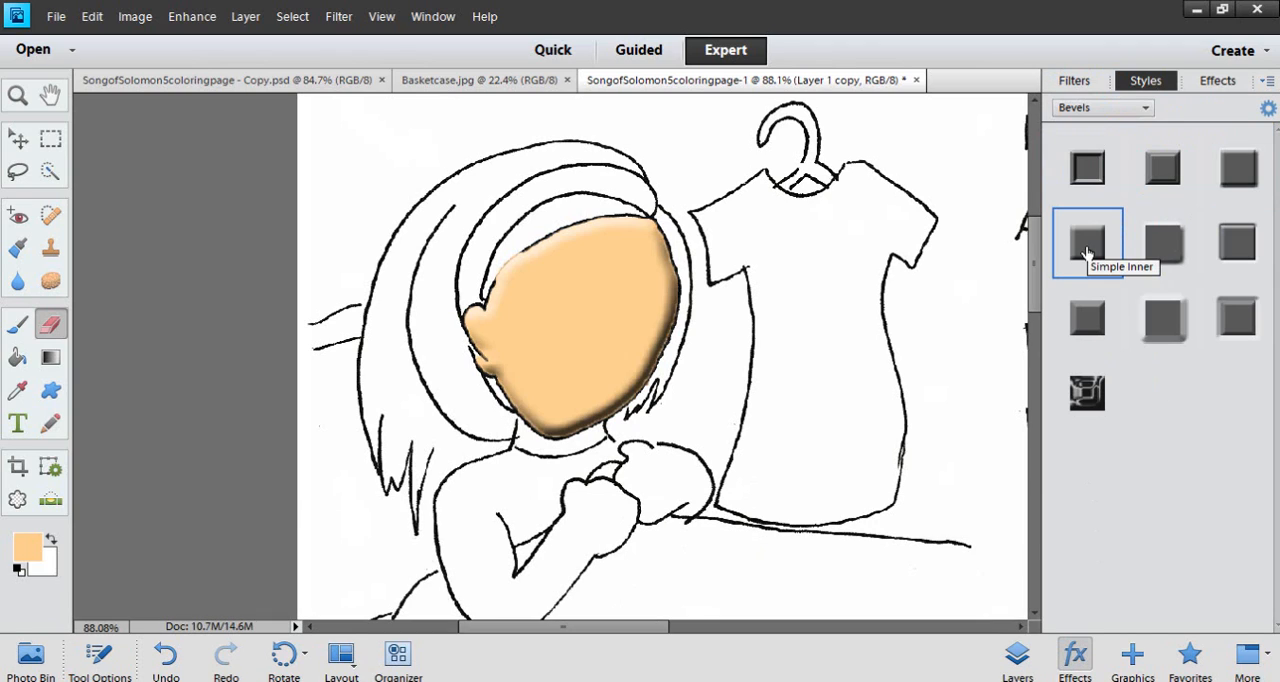
Set the bevel size of the face style on Layer 1 copy to 250 px
{"action": "left_click", "coordinate": [1268, 108]}
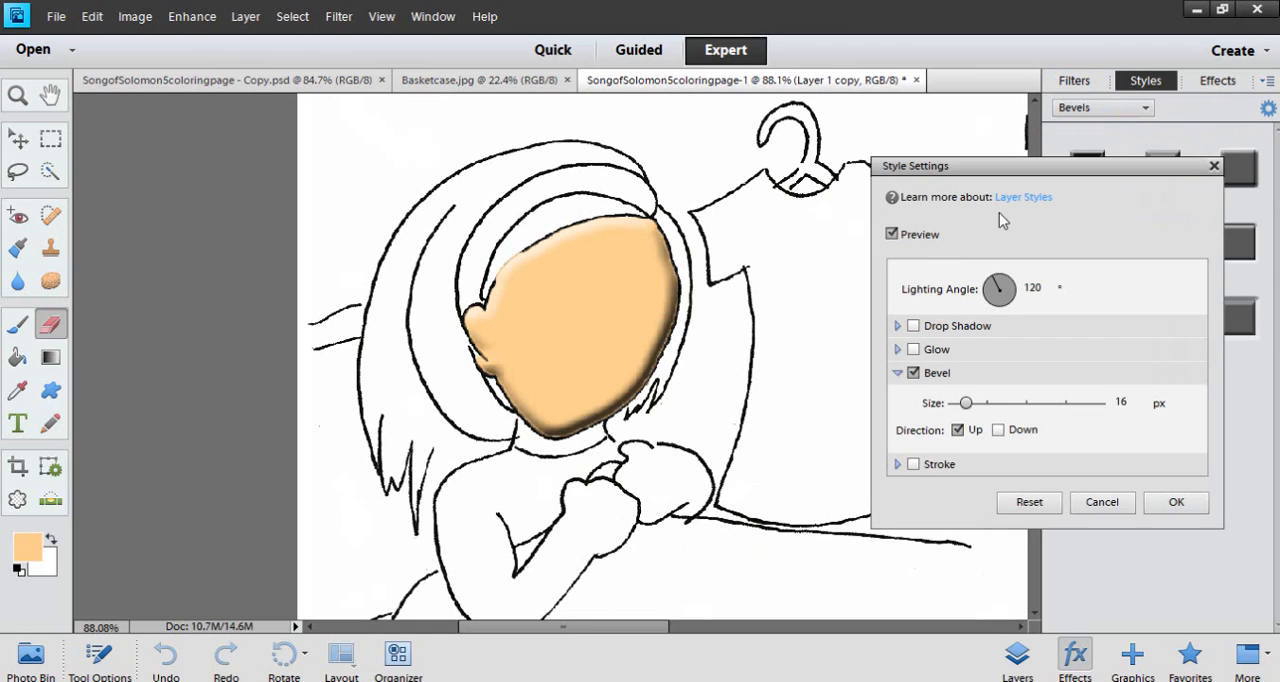
{"action": "left_click_drag", "start_coordinate": [955, 404], "coordinate": [1100, 403]}
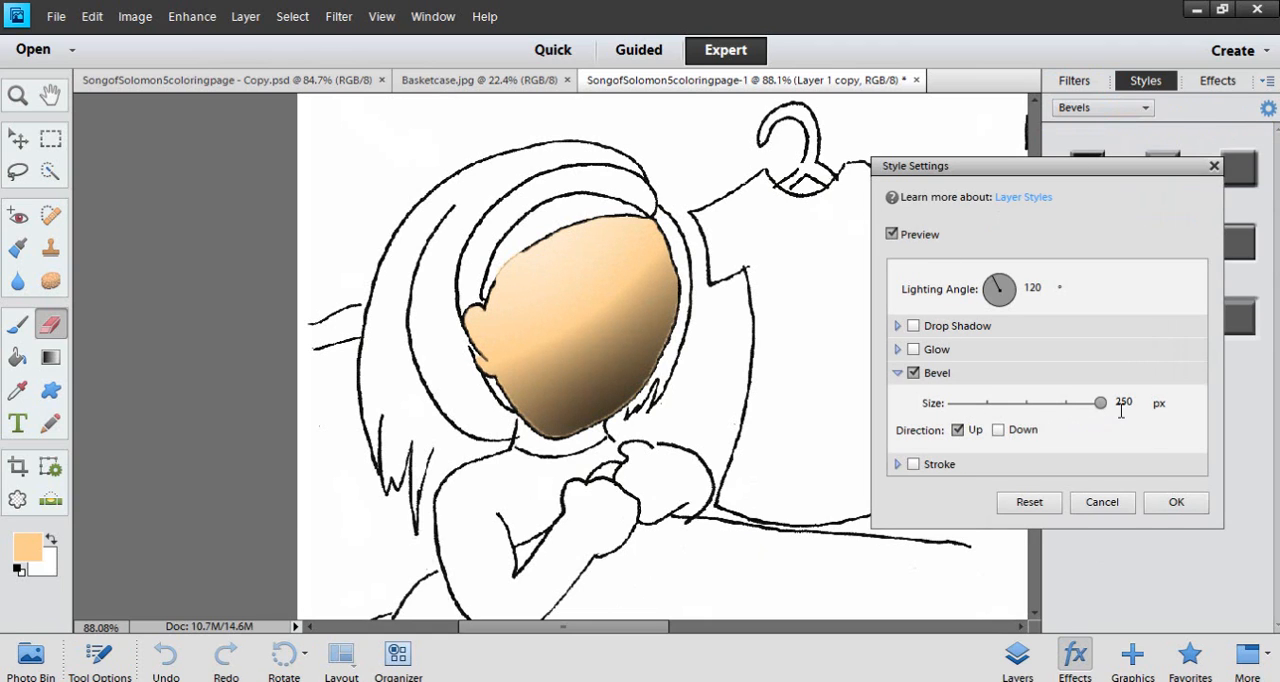
{"action": "left_click", "coordinate": [1170, 501]}
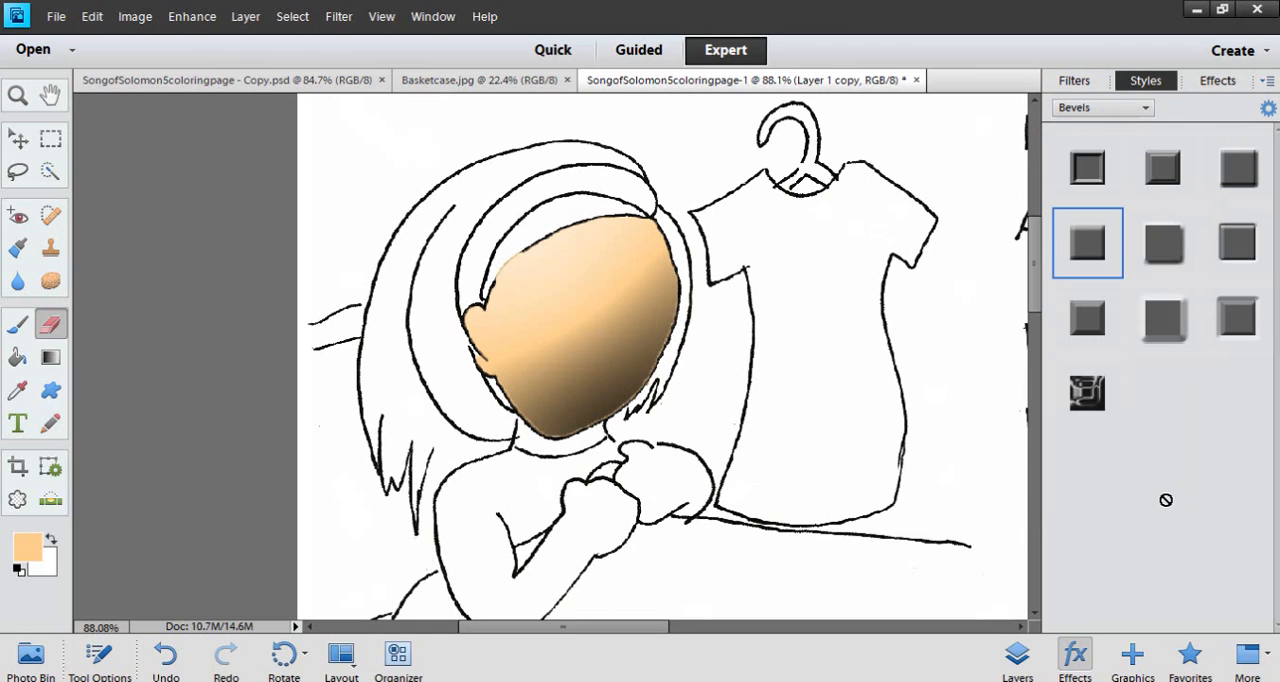
Reduce the opacity of the beveled face layer, Layer 1 copy, to 65%
{"action": "left_click", "coordinate": [1017, 656]}
{"action": "left_click", "coordinate": [1268, 105]}
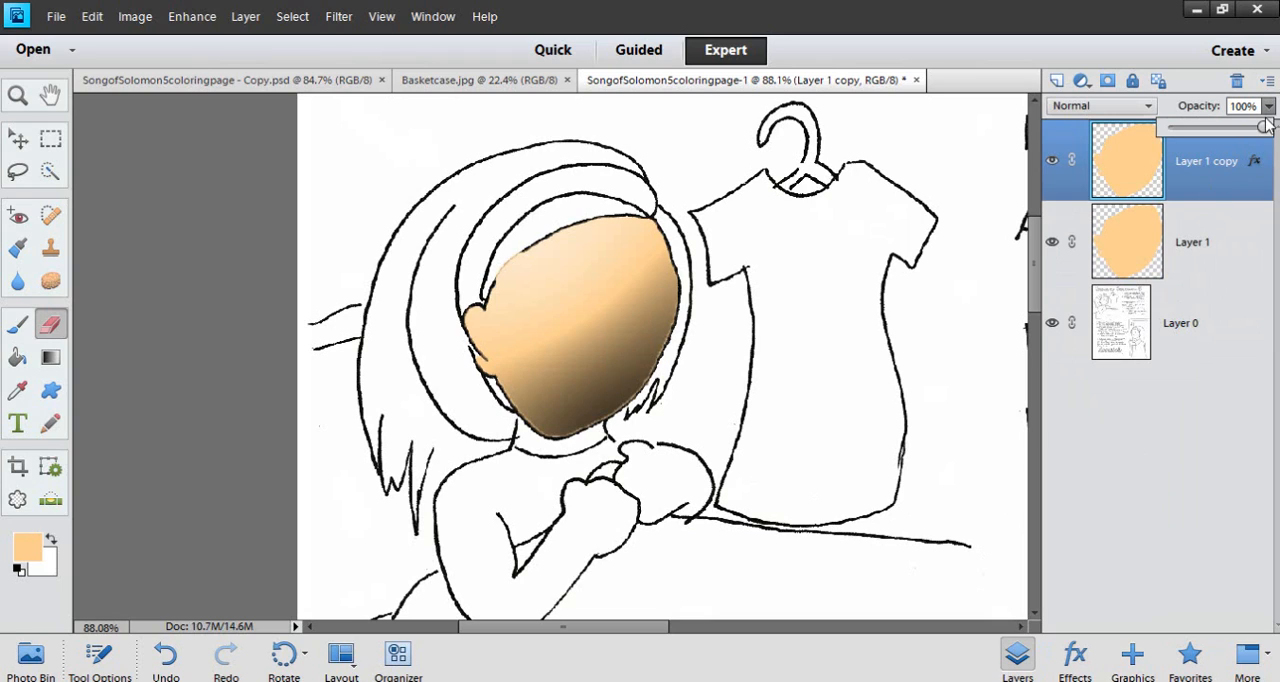
{"action": "left_click_drag", "start_coordinate": [1265, 130], "coordinate": [1231, 135]}
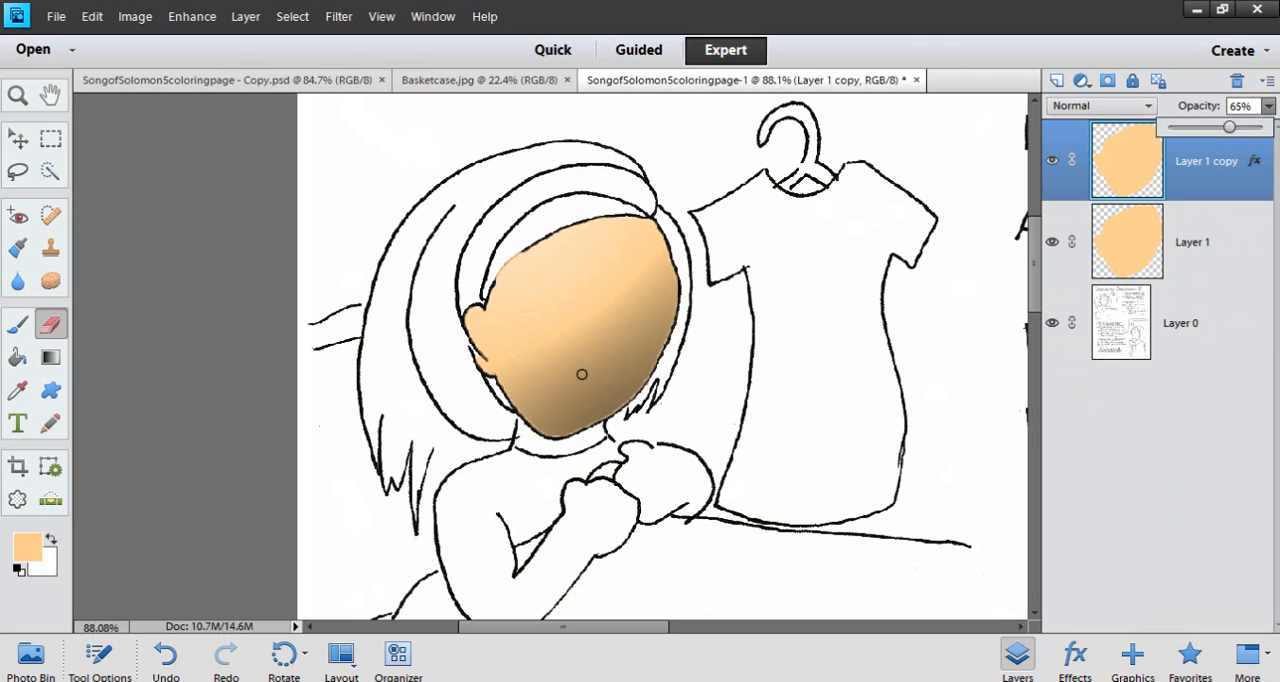
{"action": "left_click", "coordinate": [1239, 190]}
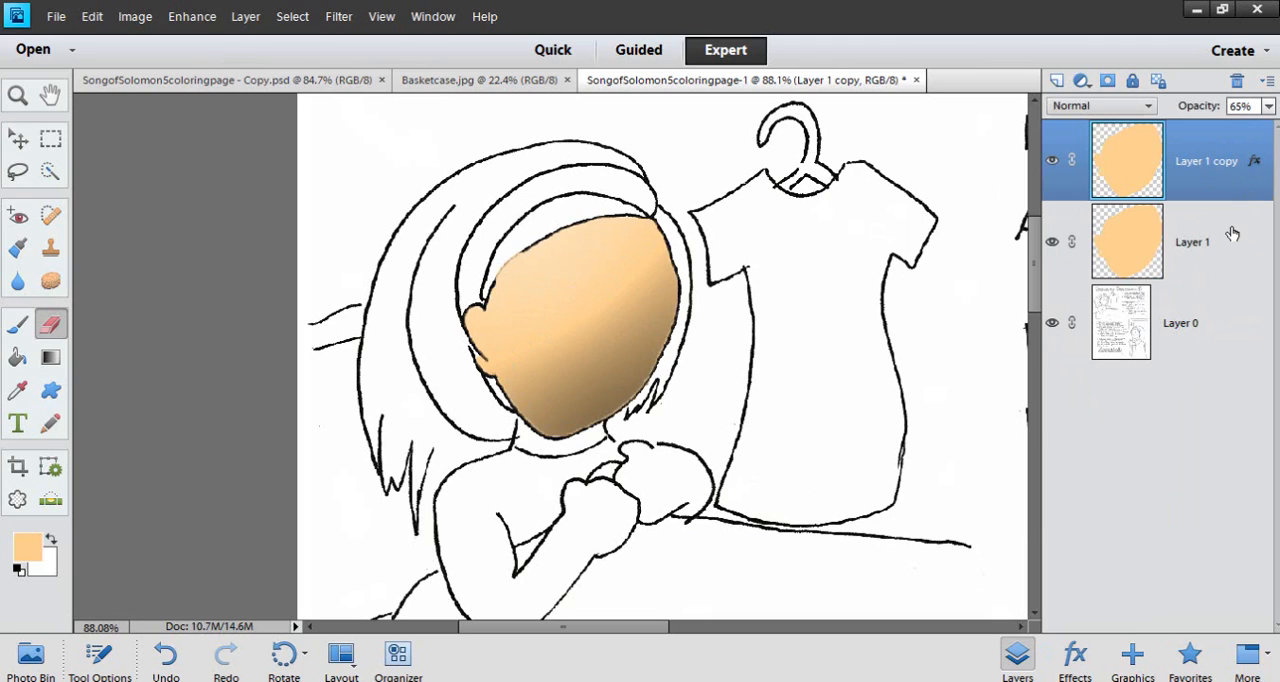
Duplicate Layer 1 again and apply the Low style from Inner Shadows to the new face copy
{"action": "left_click", "coordinate": [1232, 238]}
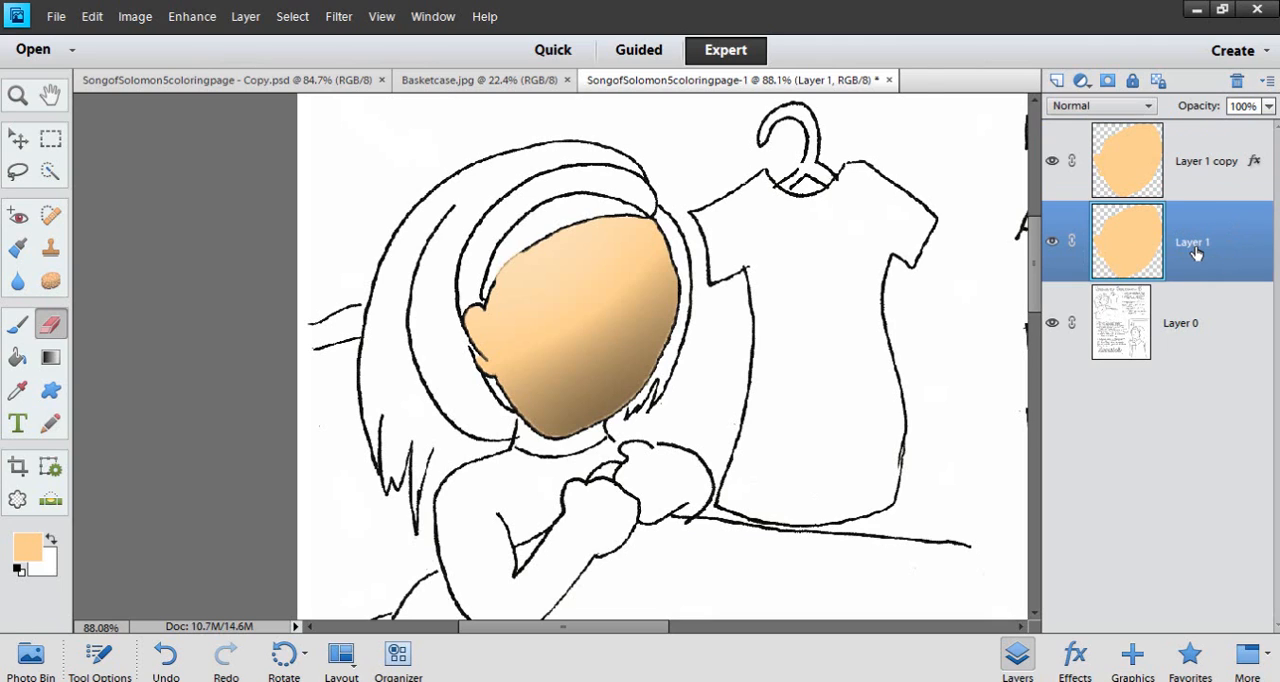
{"action": "key", "text": "ctrl+j"}
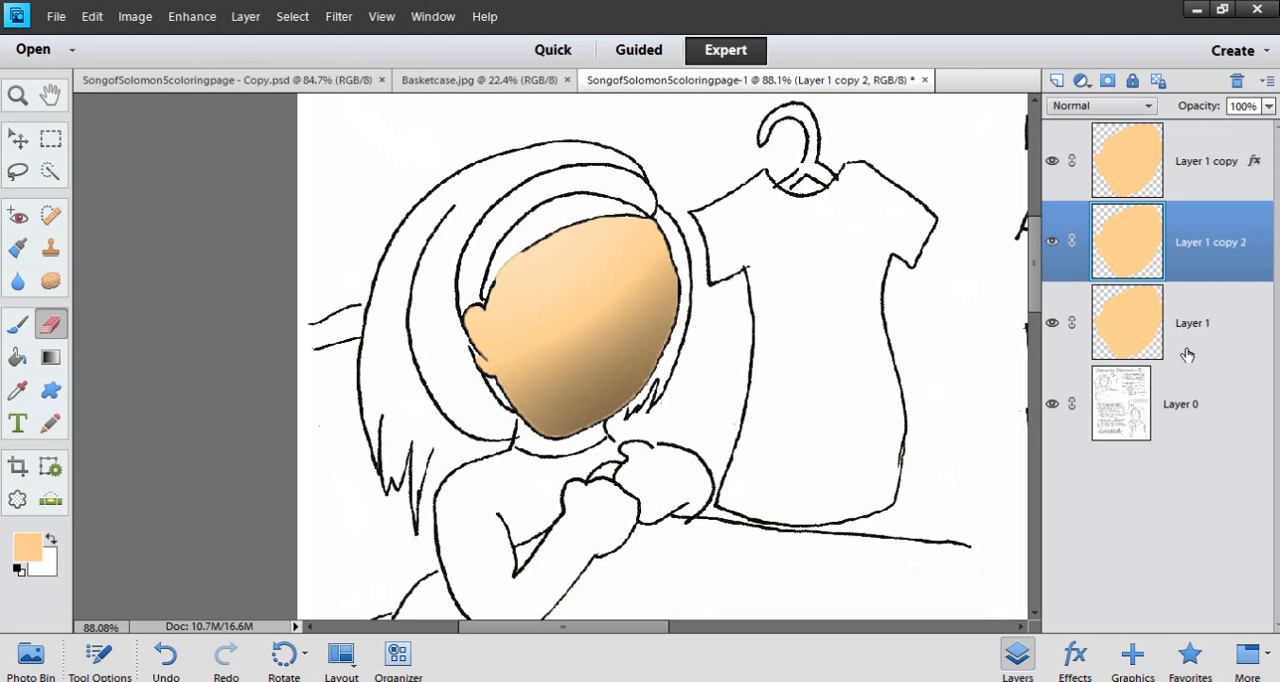
{"action": "left_click", "coordinate": [1075, 656]}
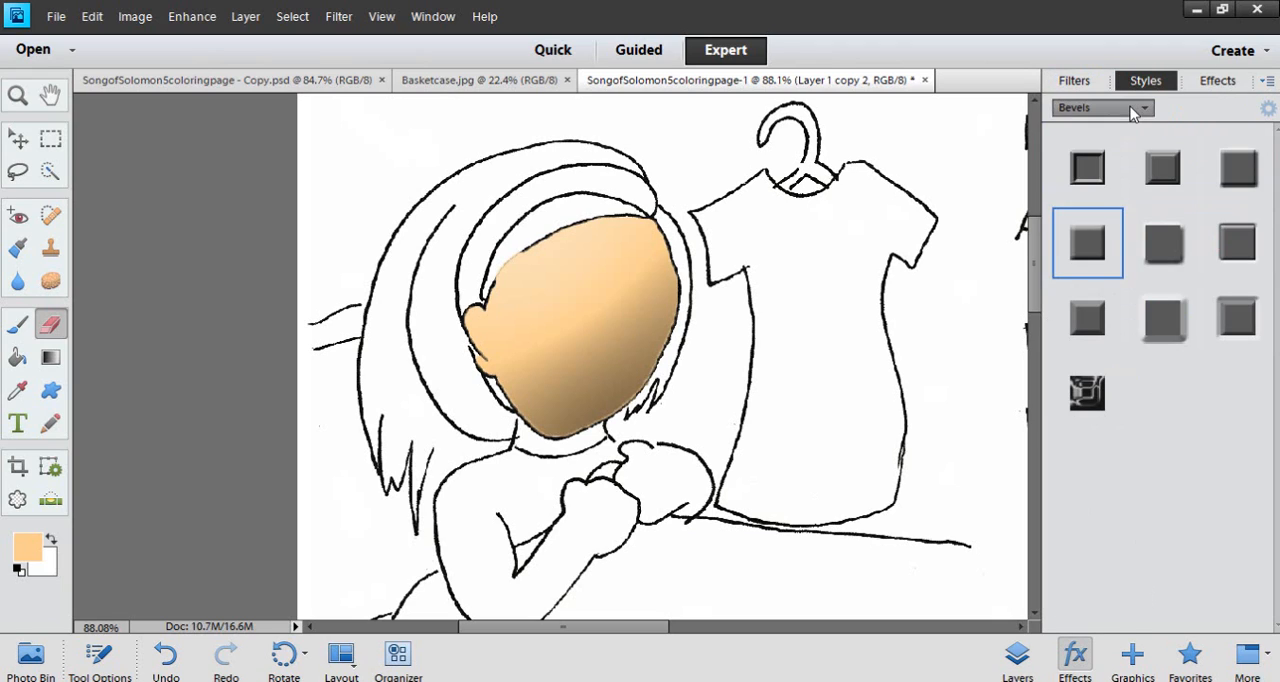
{"action": "left_click", "coordinate": [1132, 107]}
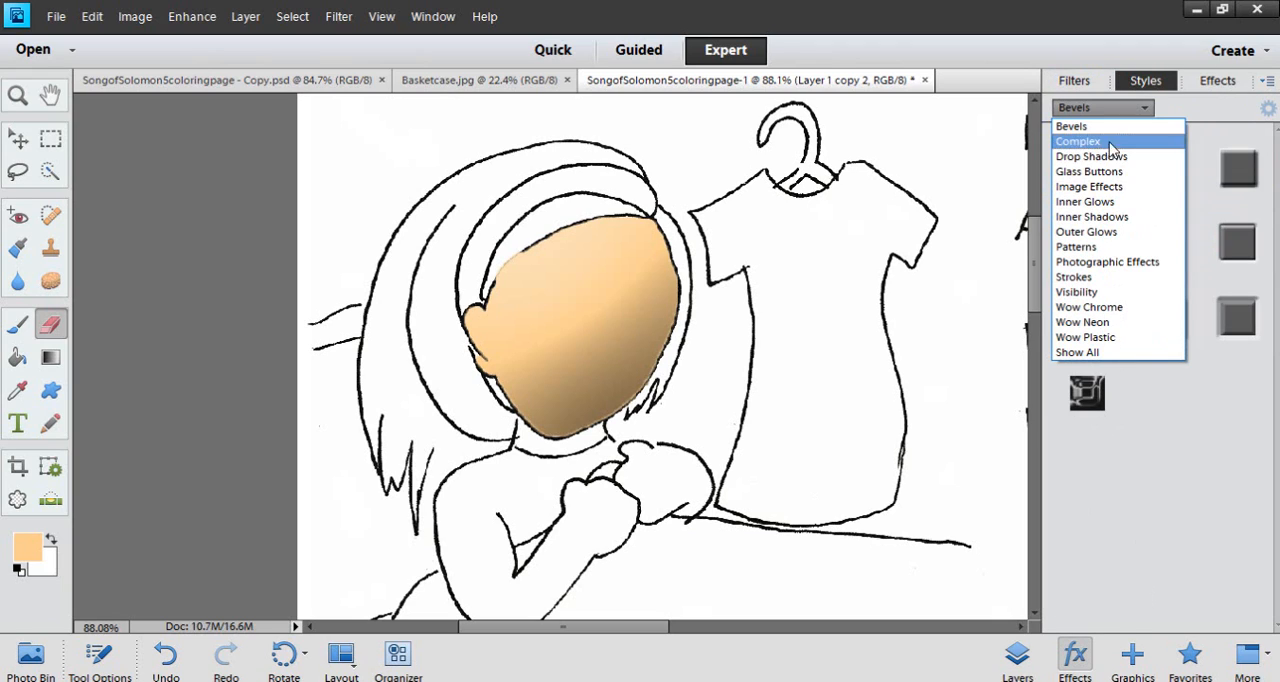
{"action": "left_click", "coordinate": [1095, 216]}
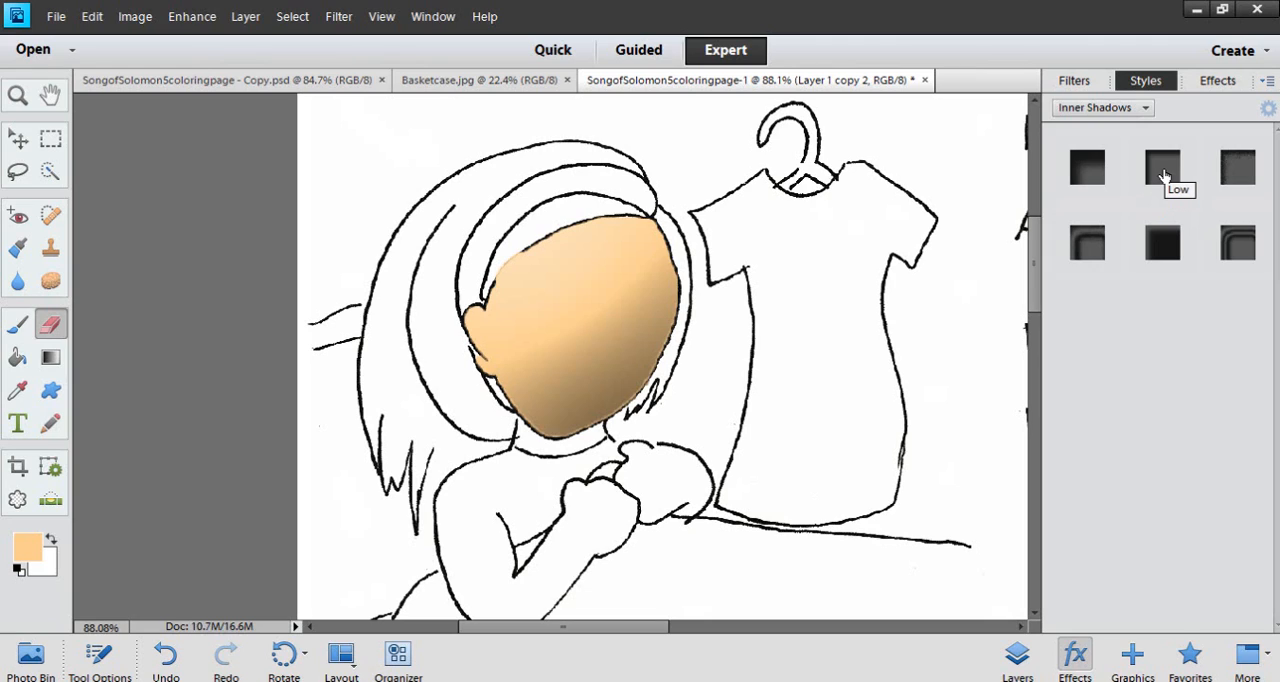
{"action": "left_click", "coordinate": [1163, 172]}
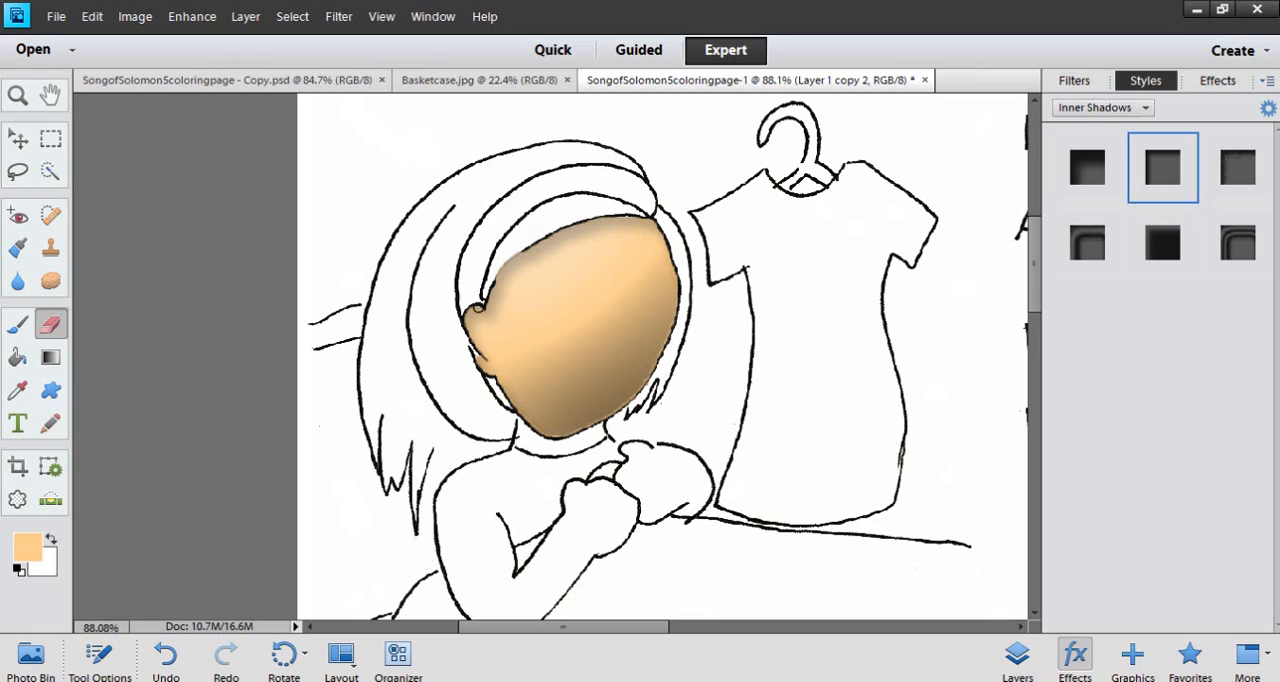
Check the style settings for Layer 1 copy 2, try the High inner shadow, and go back to Low
{"action": "left_click", "coordinate": [1268, 106]}
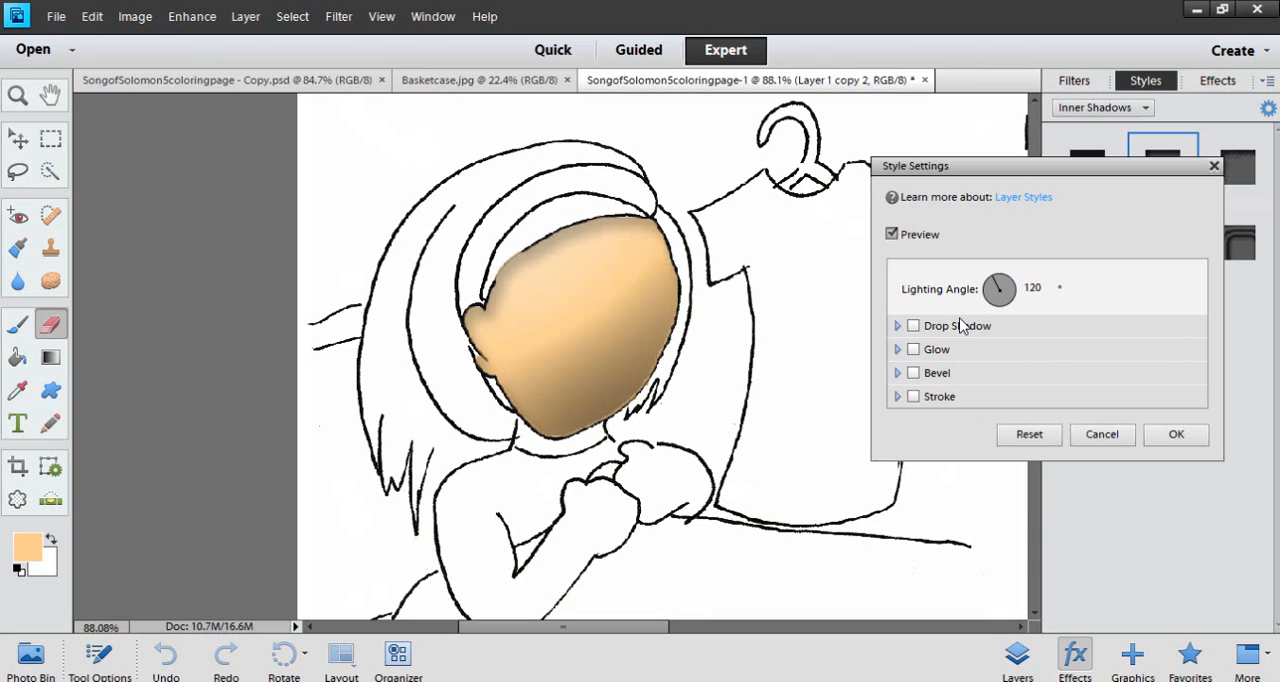
{"action": "left_click", "coordinate": [1100, 435]}
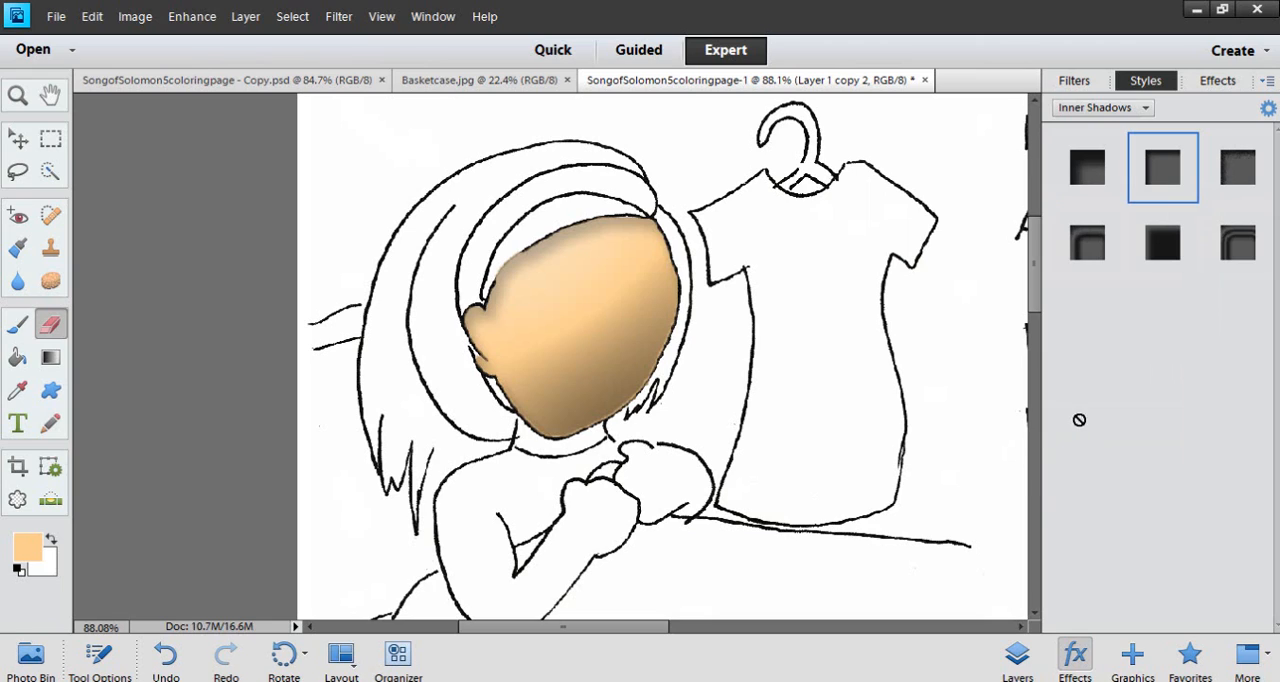
{"action": "left_click", "coordinate": [1088, 172]}
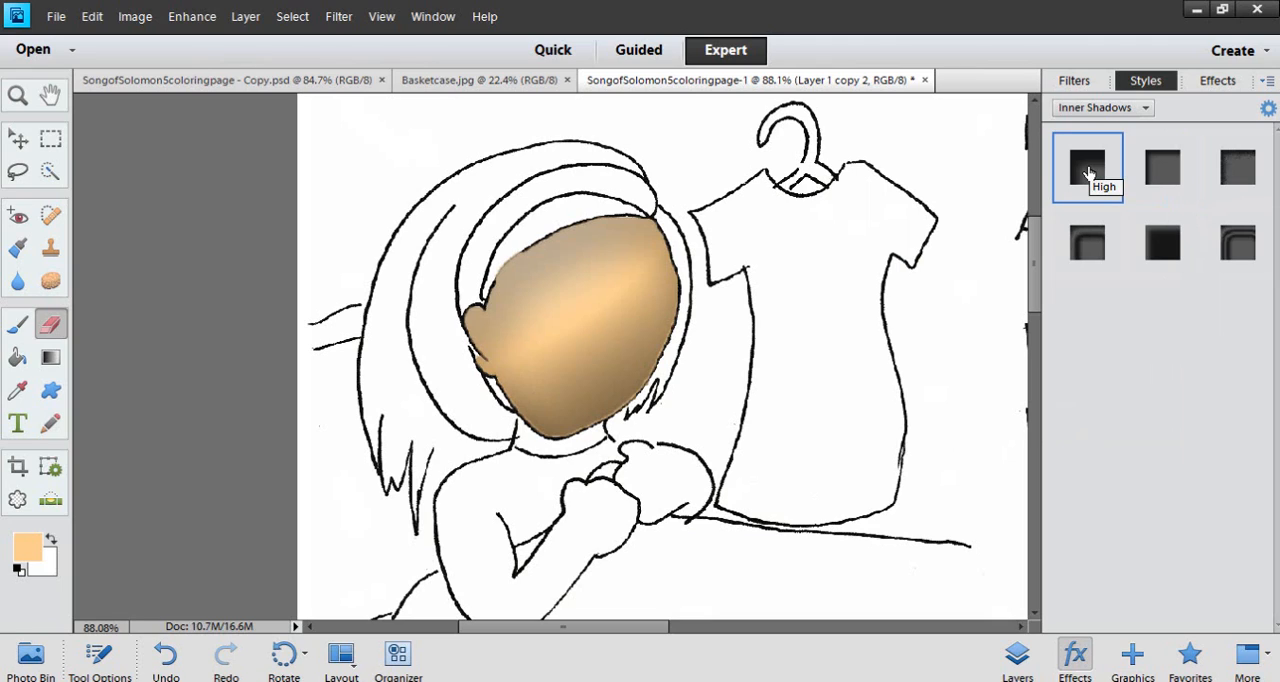
{"action": "left_click", "coordinate": [1157, 163]}
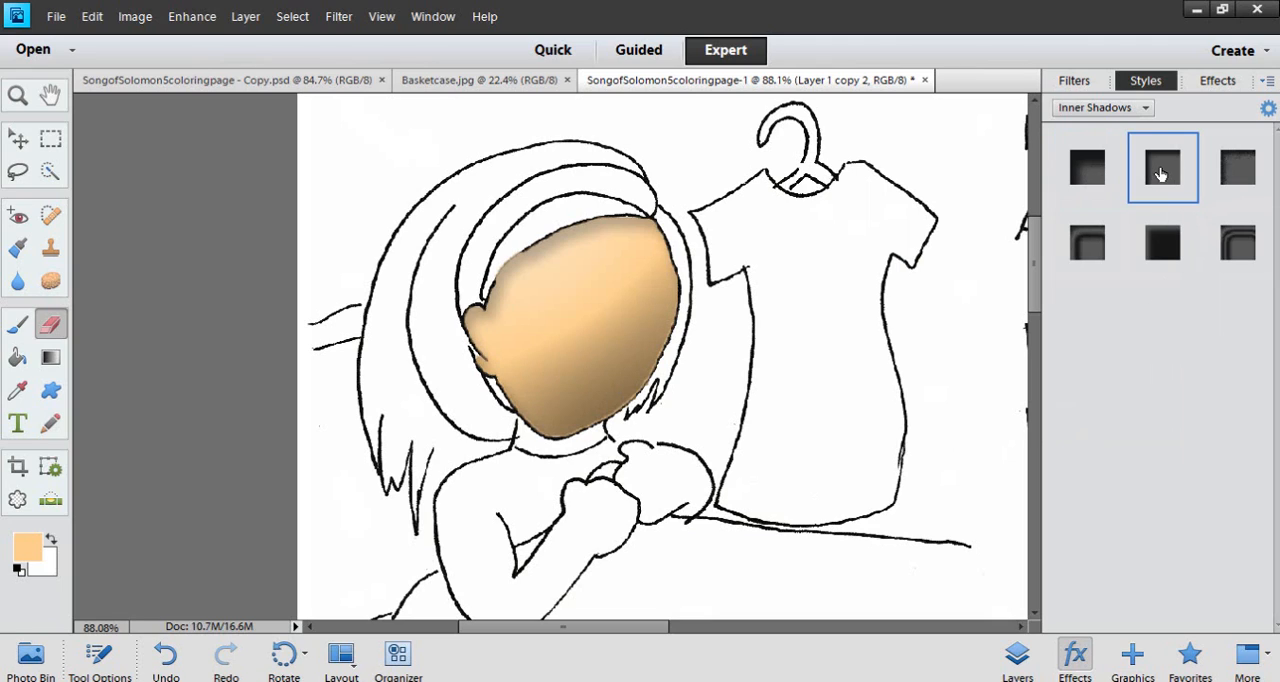
Lower the opacity of the inner-shadowed face layer, Layer 1 copy 2, to 61%
{"action": "left_click", "coordinate": [1016, 660]}
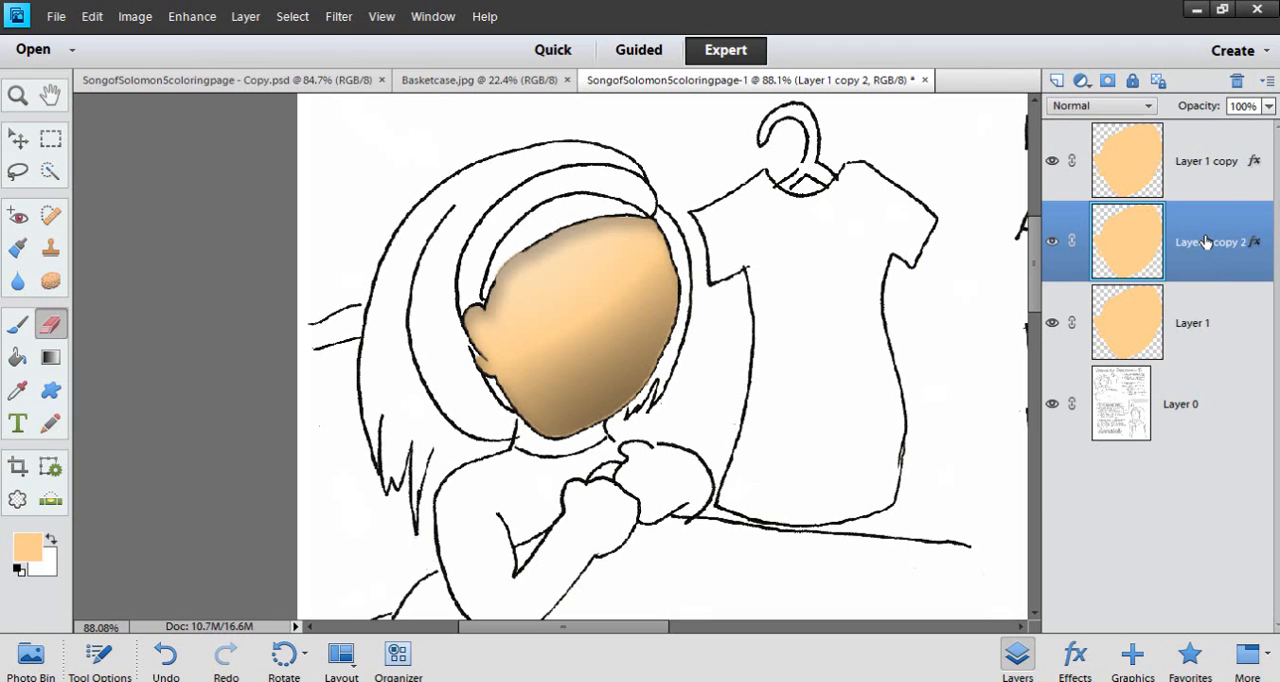
{"action": "left_click", "coordinate": [1268, 106]}
{"action": "left_click_drag", "start_coordinate": [1262, 128], "coordinate": [1226, 138]}
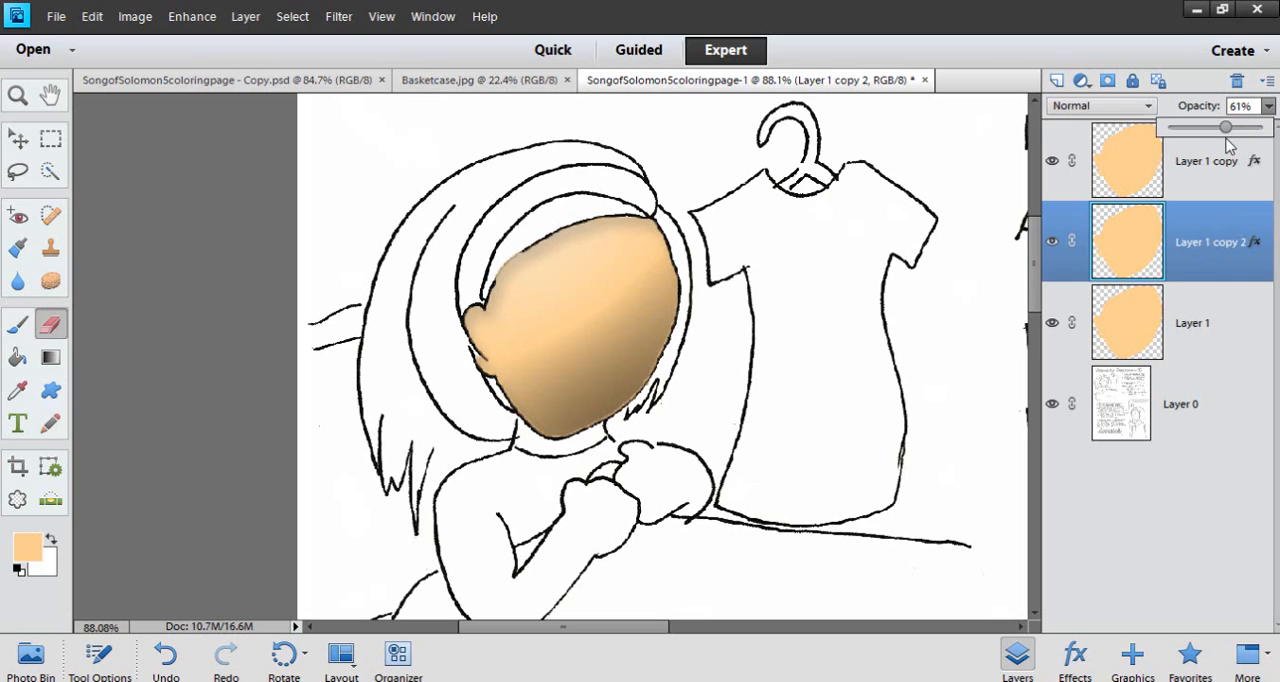
Lower the opacity of Layer 1 copy and set the opacity of Layer 1 copy 2 to 33%
{"action": "left_click", "coordinate": [1190, 175]}
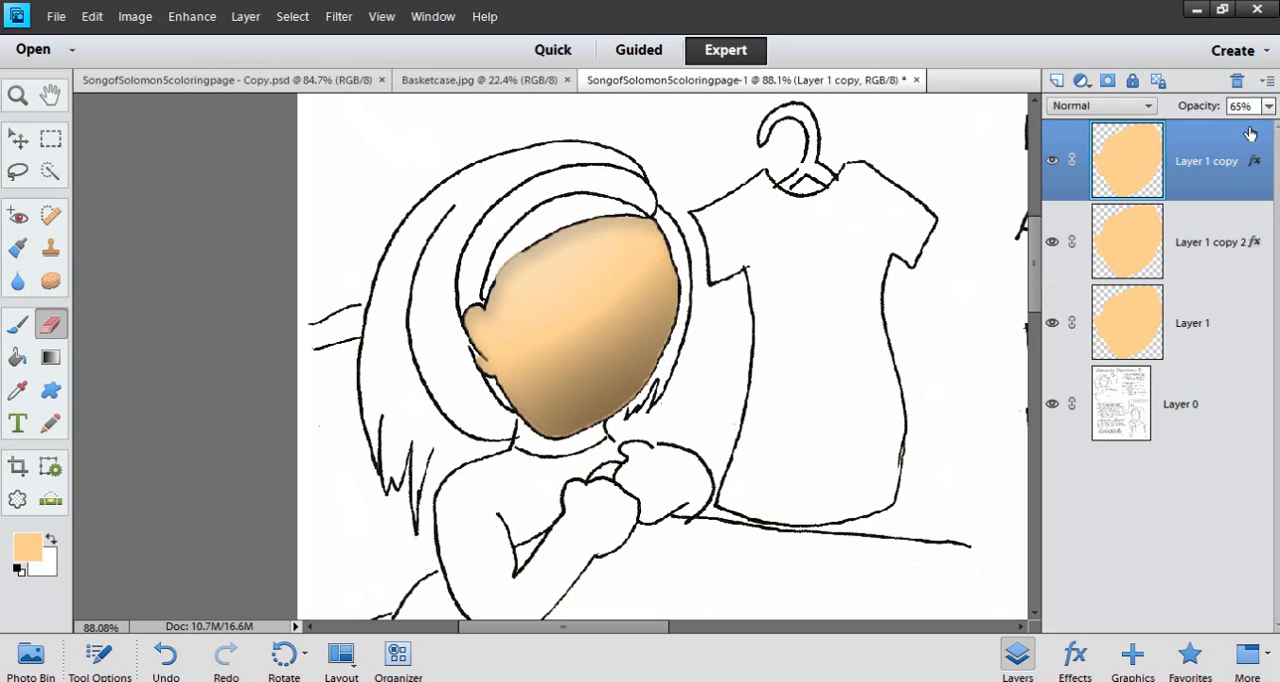
{"action": "left_click", "coordinate": [1268, 106]}
{"action": "left_click_drag", "start_coordinate": [1234, 136], "coordinate": [1199, 130]}
{"action": "left_click", "coordinate": [1210, 235]}
{"action": "left_click", "coordinate": [1268, 106]}
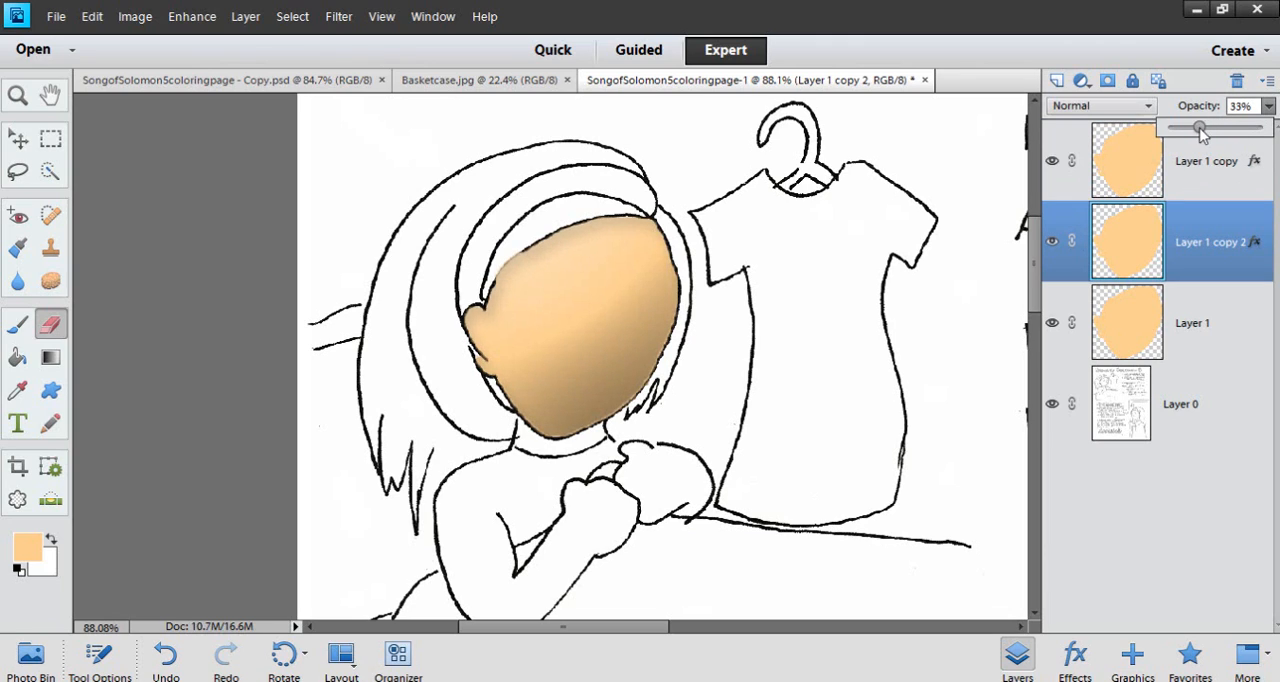
Select the Layer 0 line art and set the foreground color to a bright purple
{"action": "left_click", "coordinate": [1212, 346]}
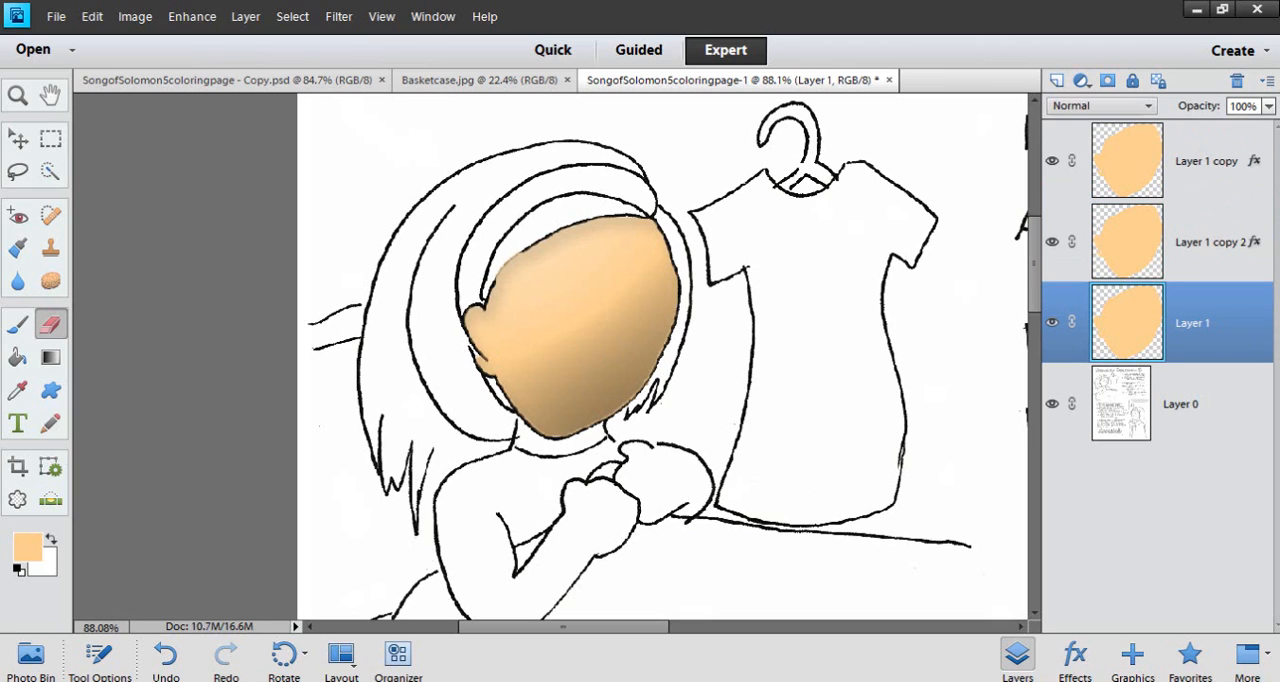
{"action": "left_click", "coordinate": [1206, 412]}
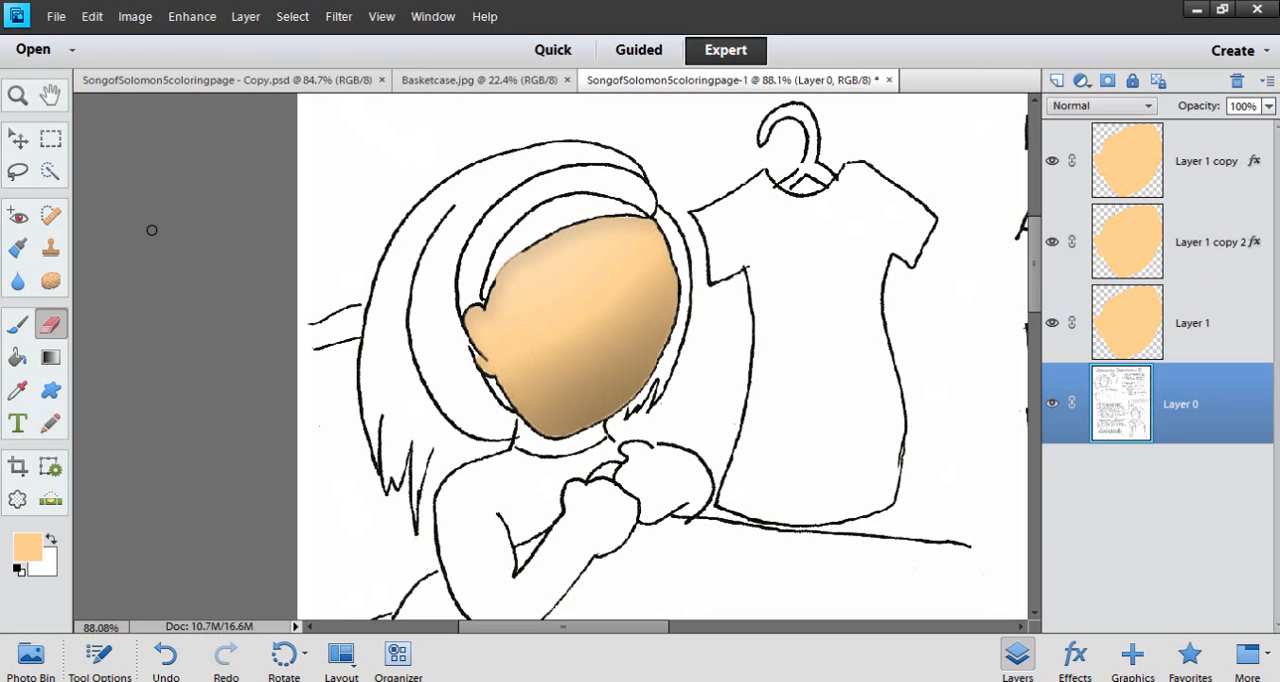
{"action": "left_click", "coordinate": [30, 556]}
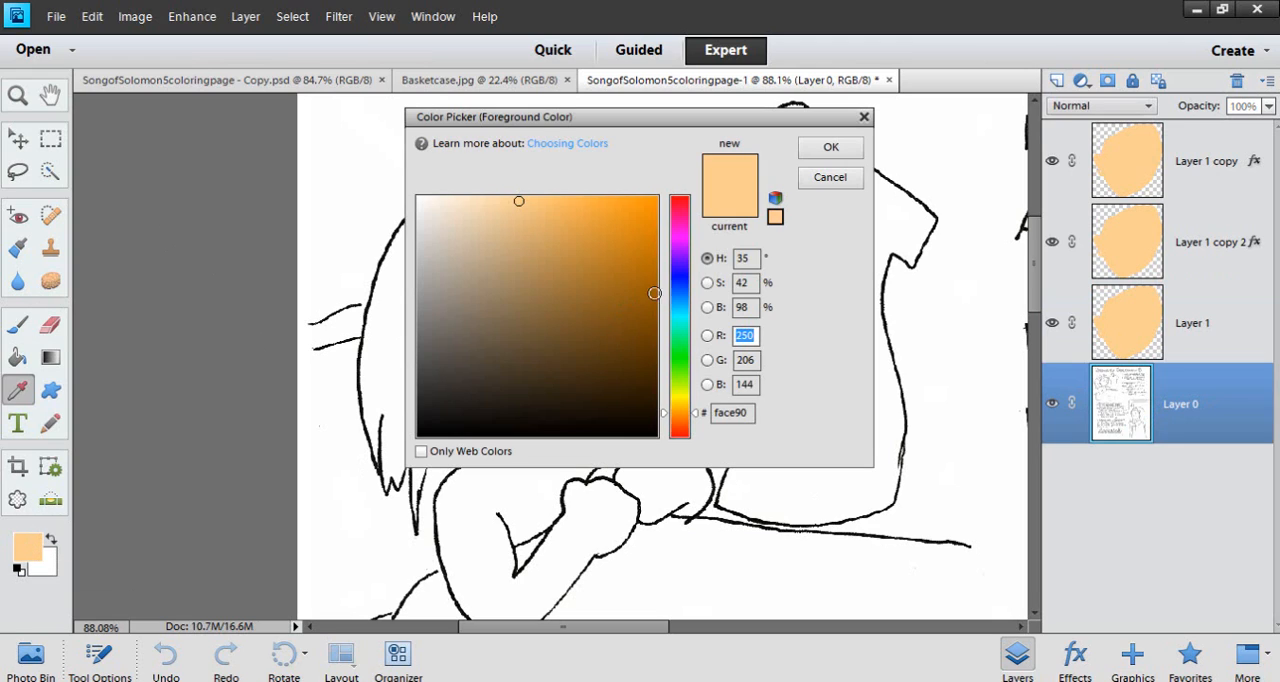
{"action": "left_click", "coordinate": [679, 250]}
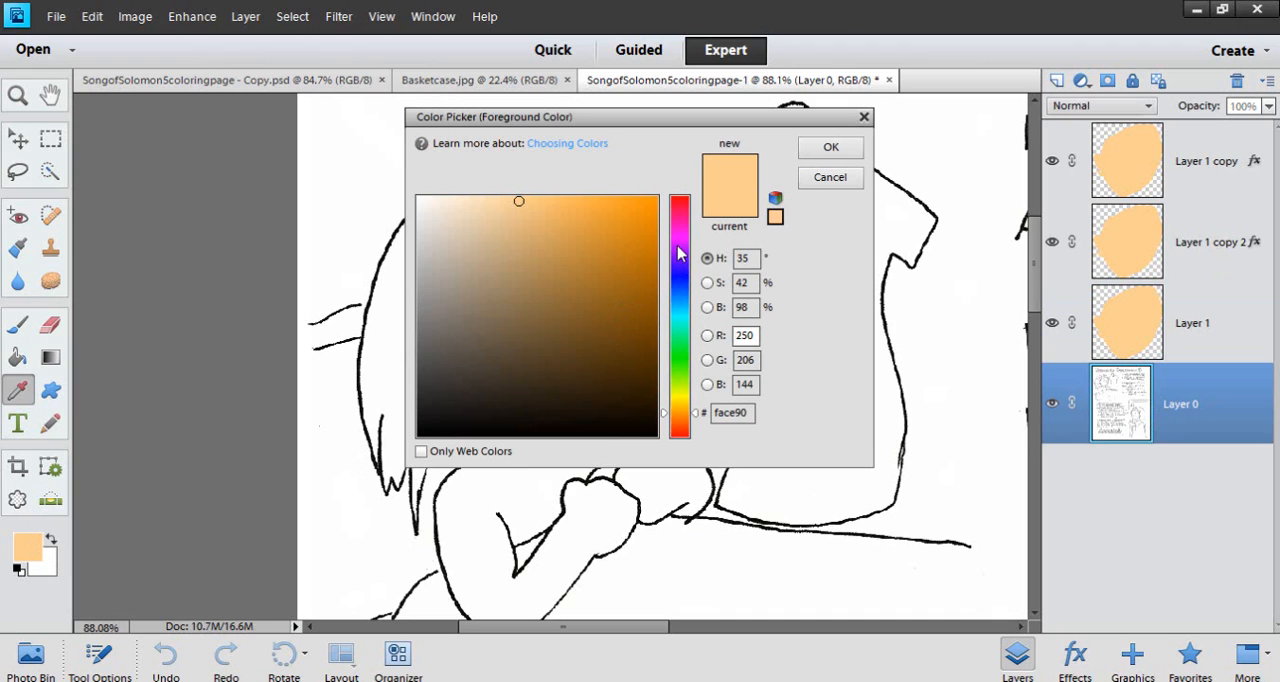
{"action": "left_click", "coordinate": [620, 218]}
{"action": "left_click", "coordinate": [830, 147]}
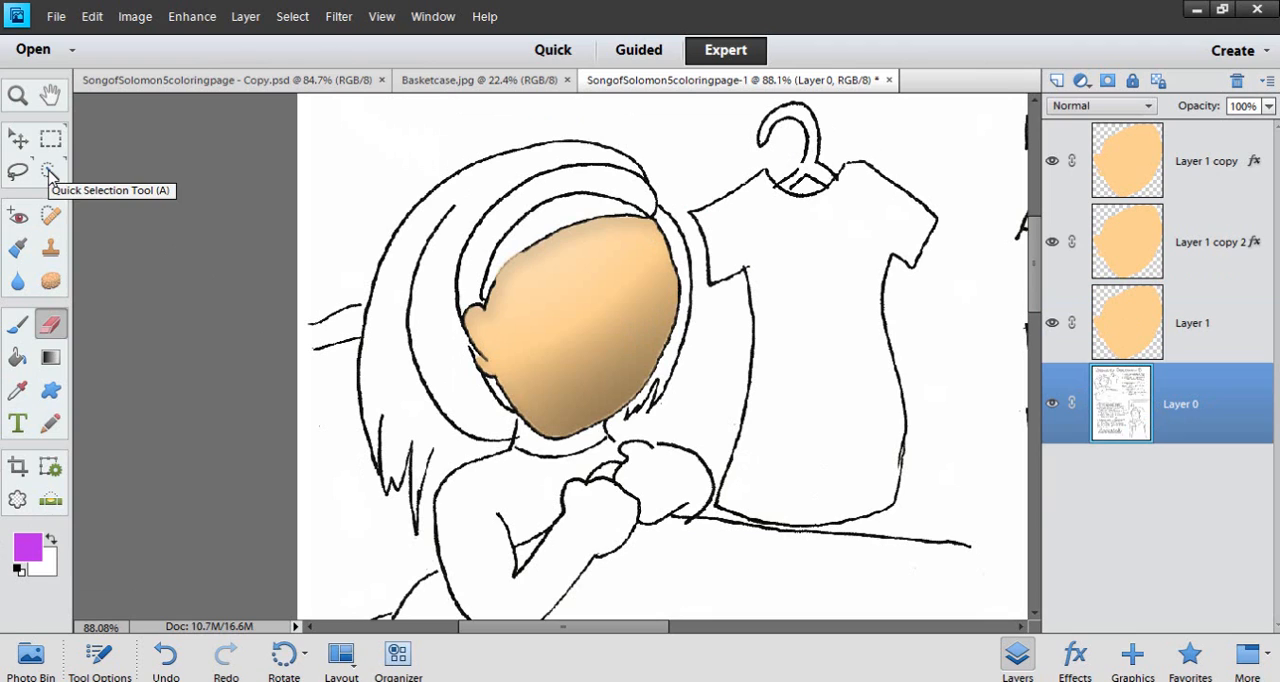
Quick-select the hanging dress, fill it with the purple foreground color on a new layer above Layer 0, and deselect
{"action": "left_click", "coordinate": [50, 172]}
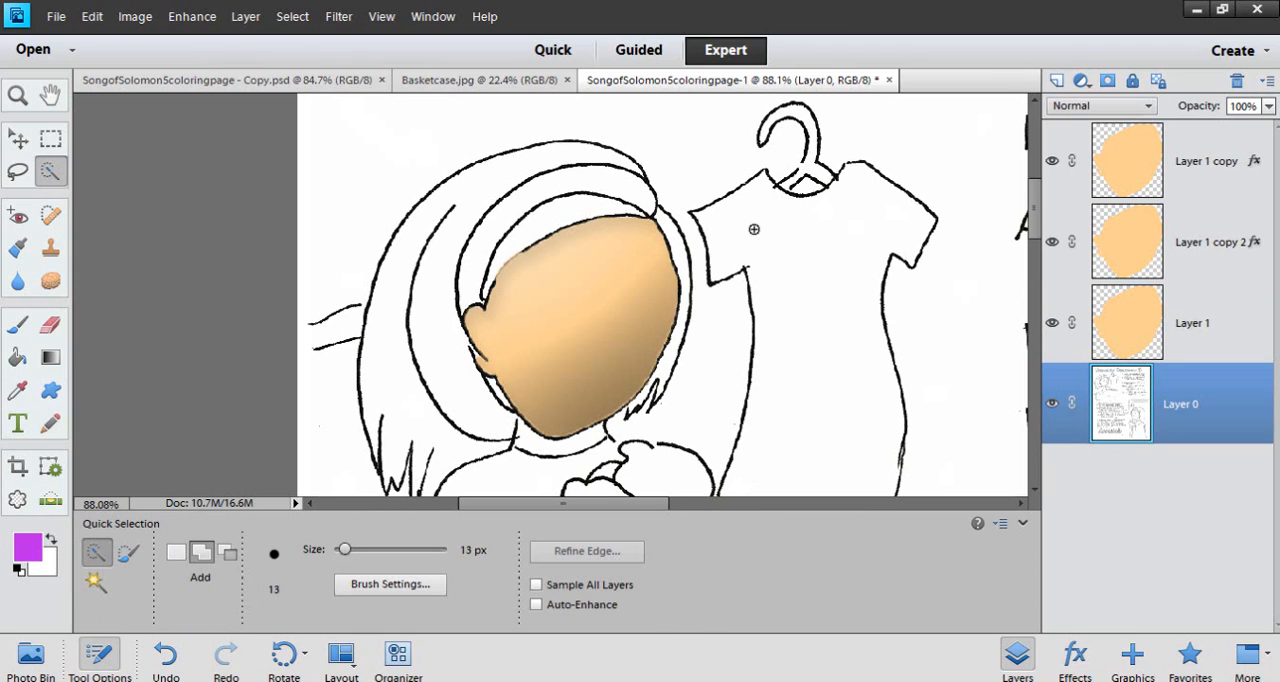
{"action": "left_click_drag", "start_coordinate": [804, 289], "coordinate": [831, 349]}
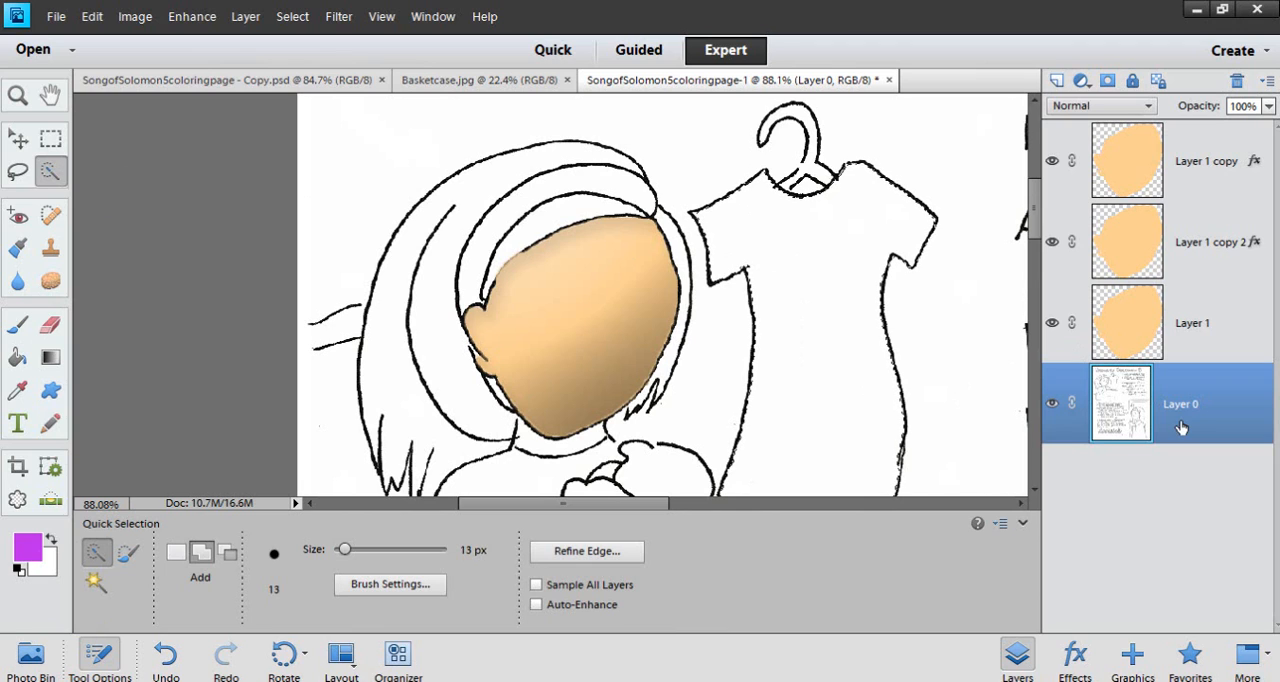
{"action": "left_click", "coordinate": [1055, 82]}
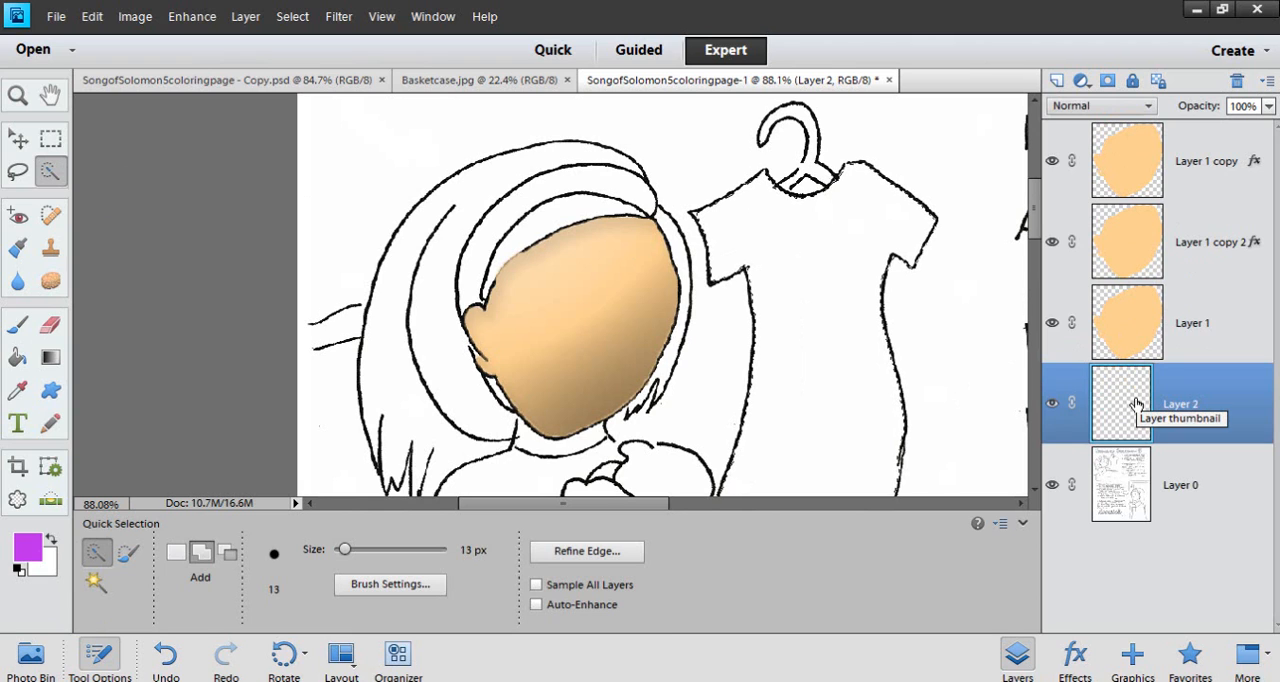
{"action": "key", "text": "alt+BackSpace"}
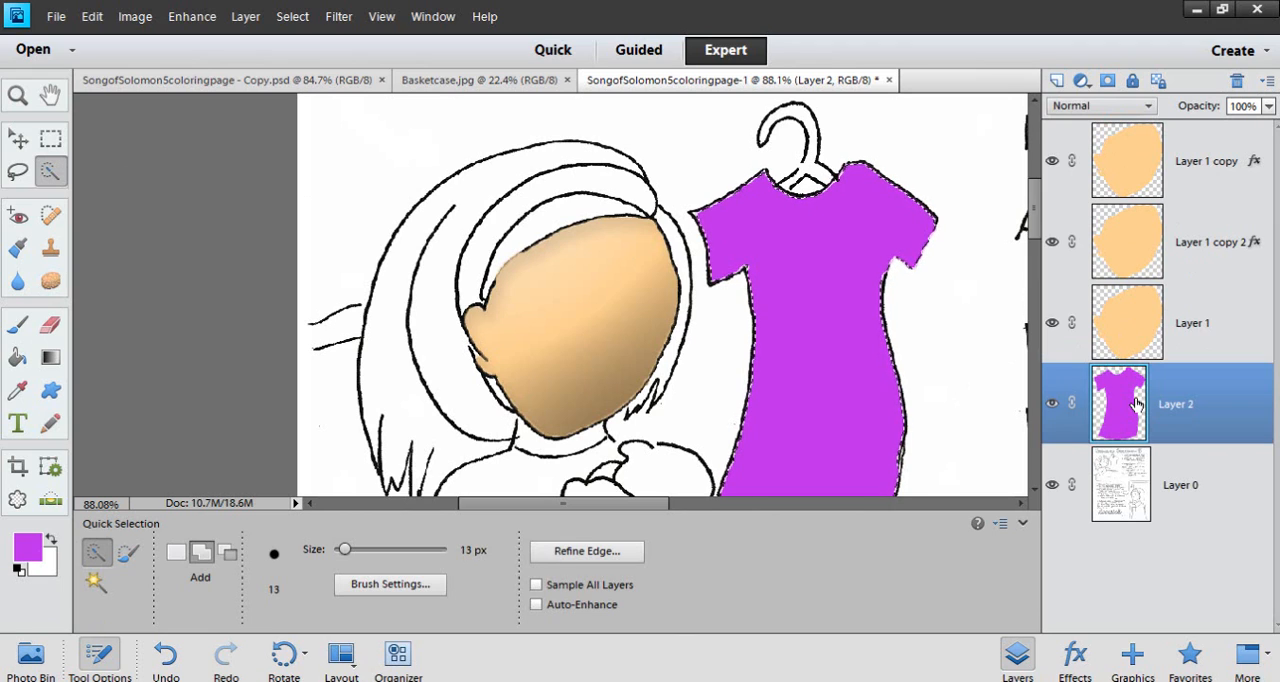
{"action": "key", "text": "ctrl+d"}
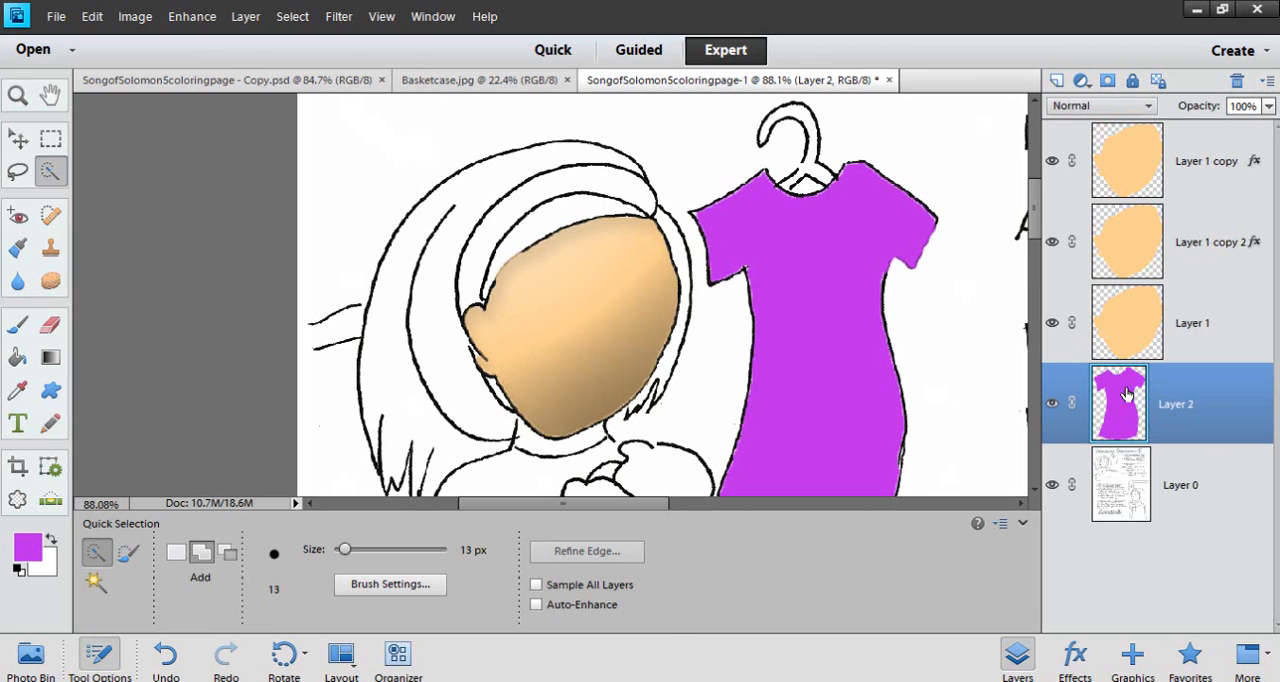
{"action": "left_click", "coordinate": [100, 660]}
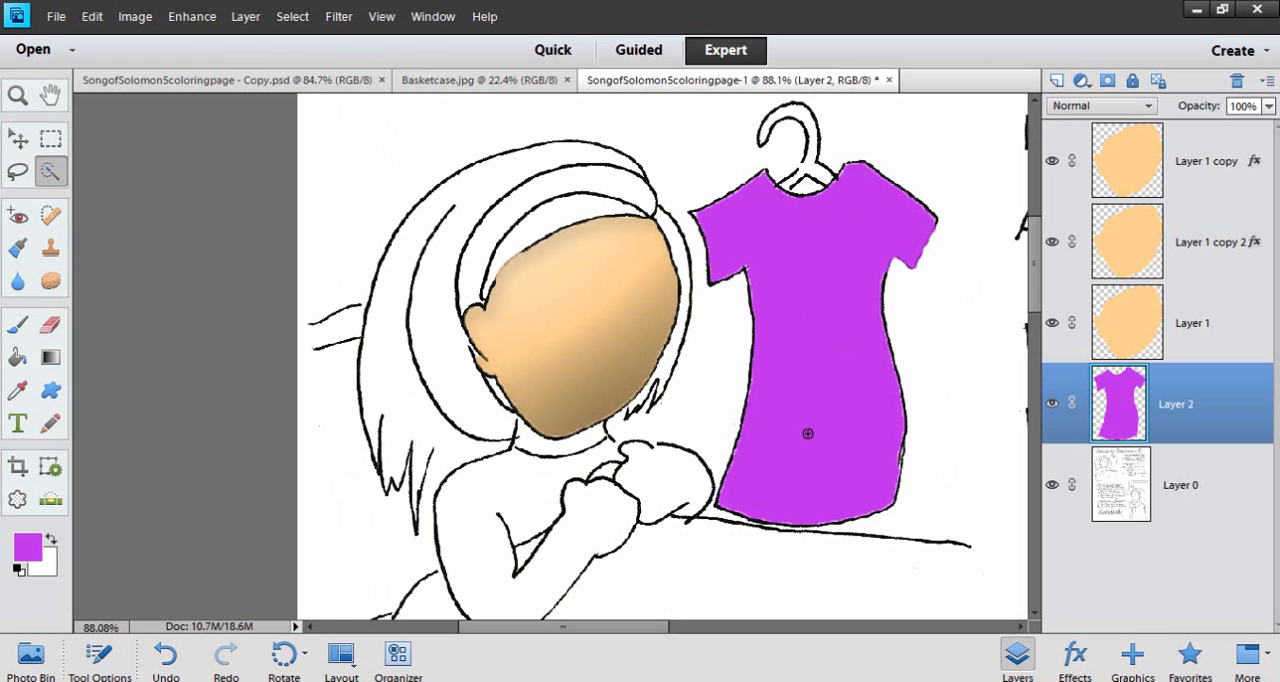
Duplicate dress Layer 2 and paste the layer style copied from Layer 1 copy onto the duplicate
{"action": "left_click", "coordinate": [1210, 177]}
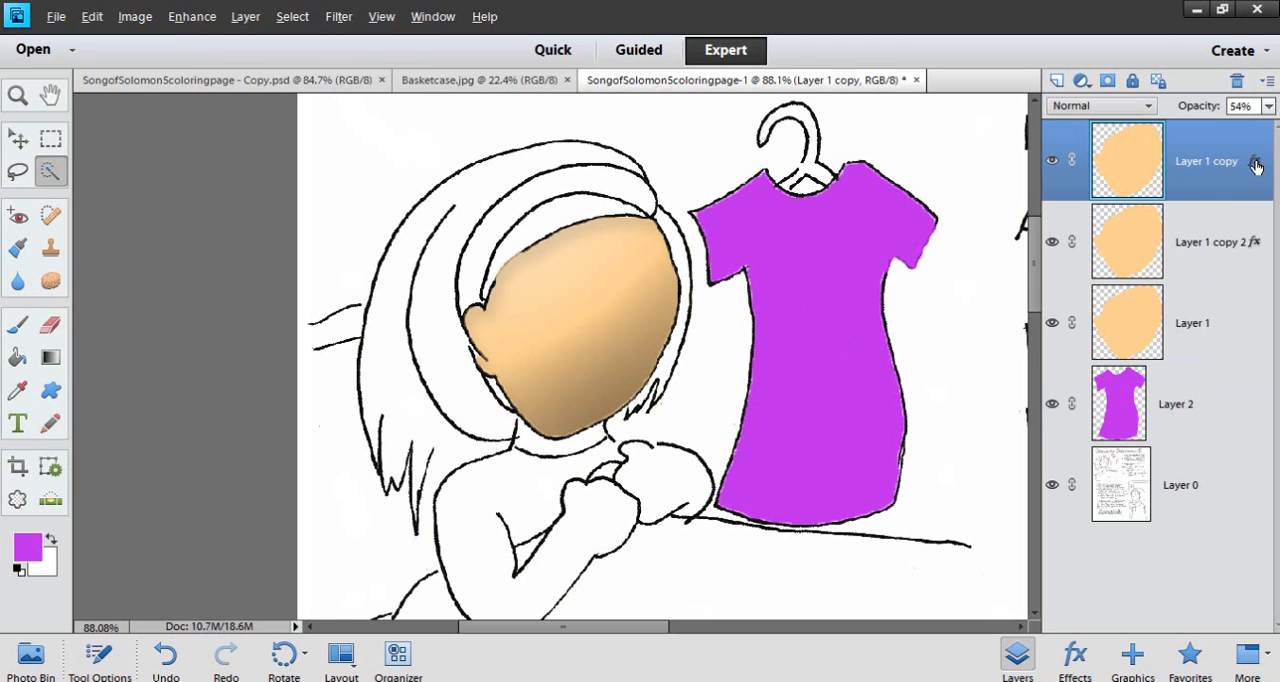
{"action": "right_click", "coordinate": [1229, 177]}
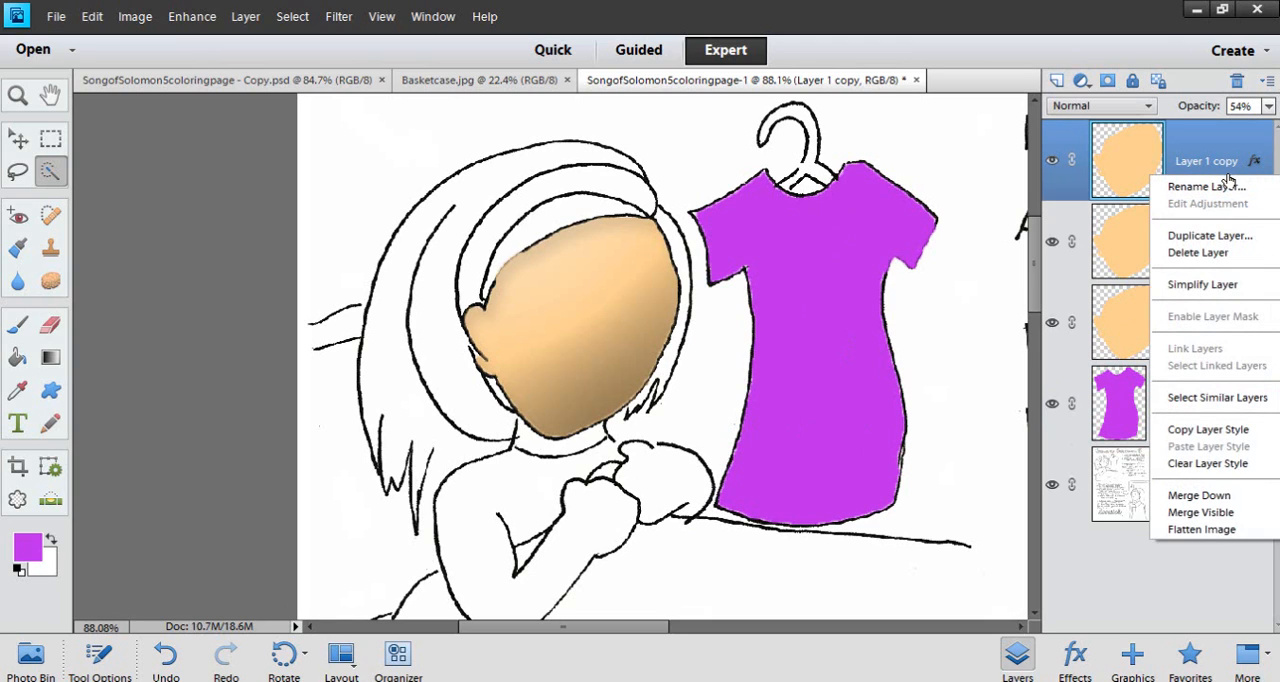
{"action": "left_click", "coordinate": [1199, 432]}
{"action": "left_click", "coordinate": [1168, 400]}
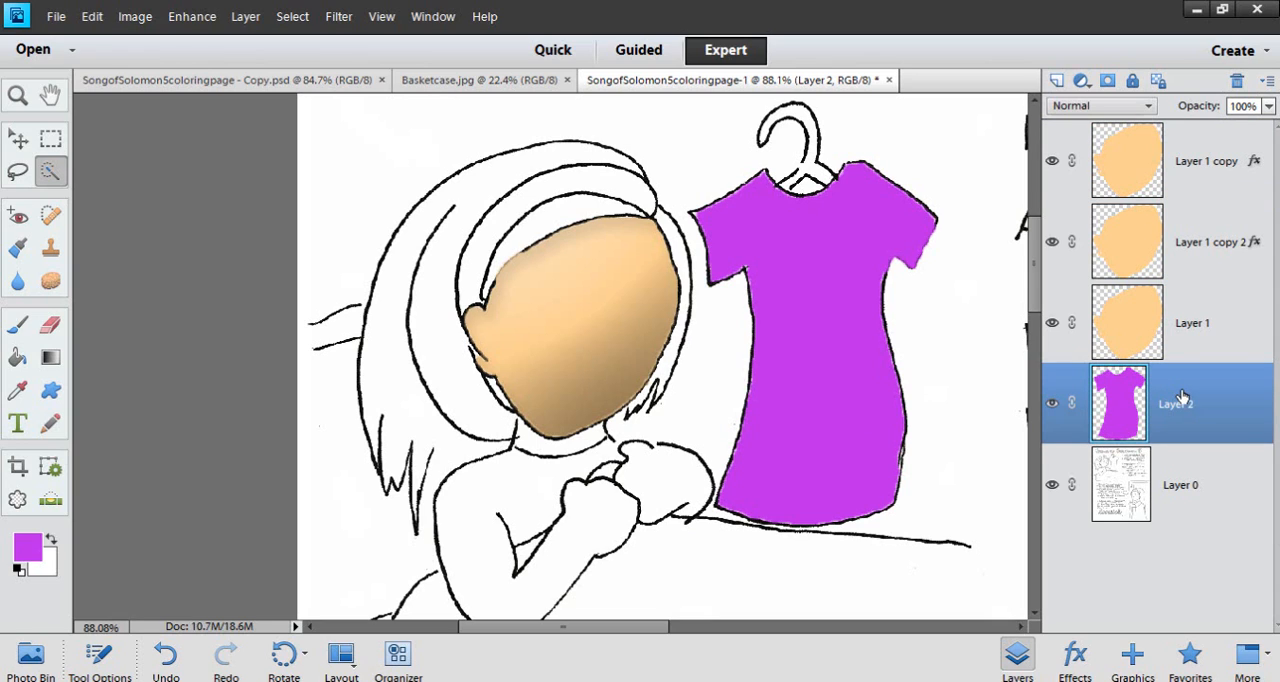
{"action": "key", "text": "ctrl+j"}
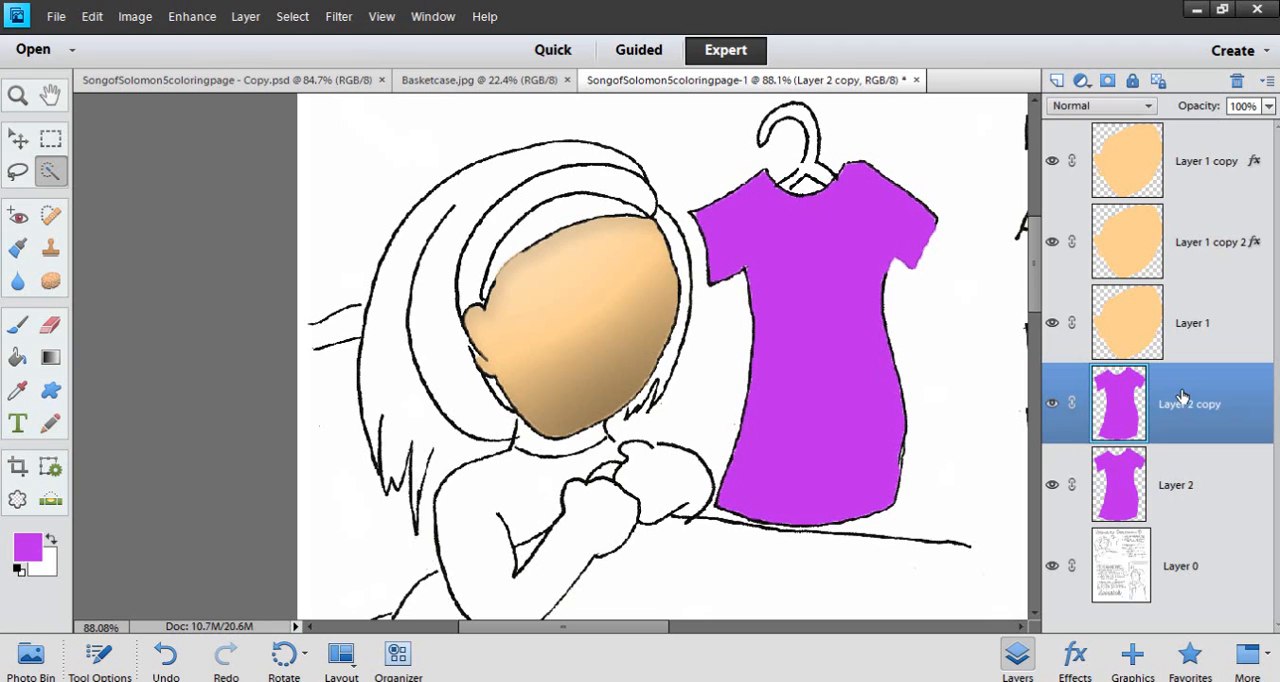
{"action": "right_click", "coordinate": [1181, 397]}
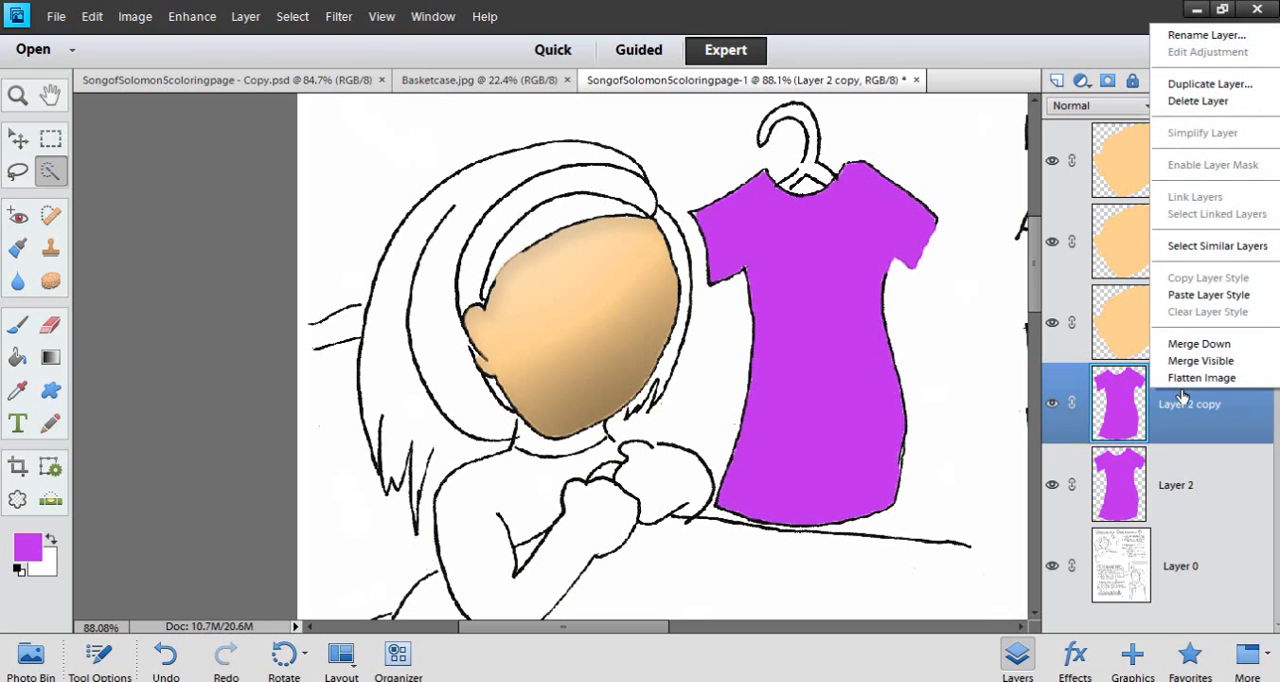
{"action": "left_click", "coordinate": [1190, 292]}
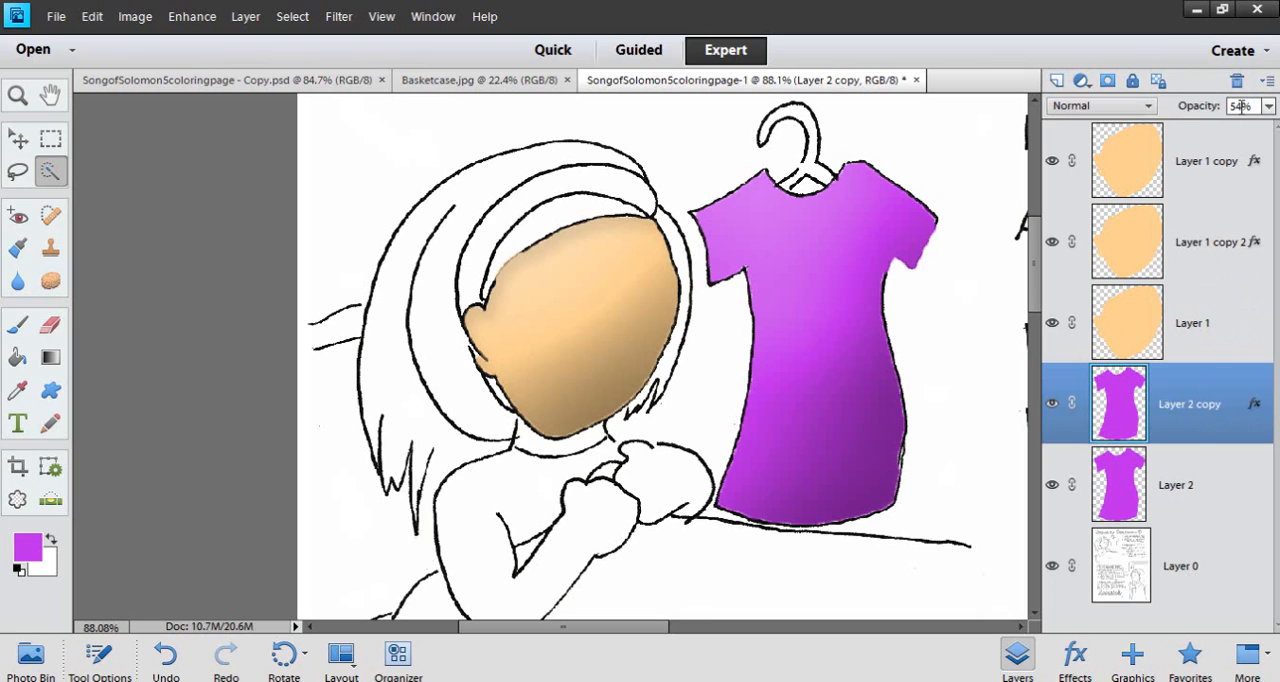
Duplicate Layer 2 again and transfer the inner shadow effect of Layer 1 copy 2 onto the new dress copy
{"action": "left_click", "coordinate": [1192, 488]}
{"action": "key", "text": "ctrl+j"}
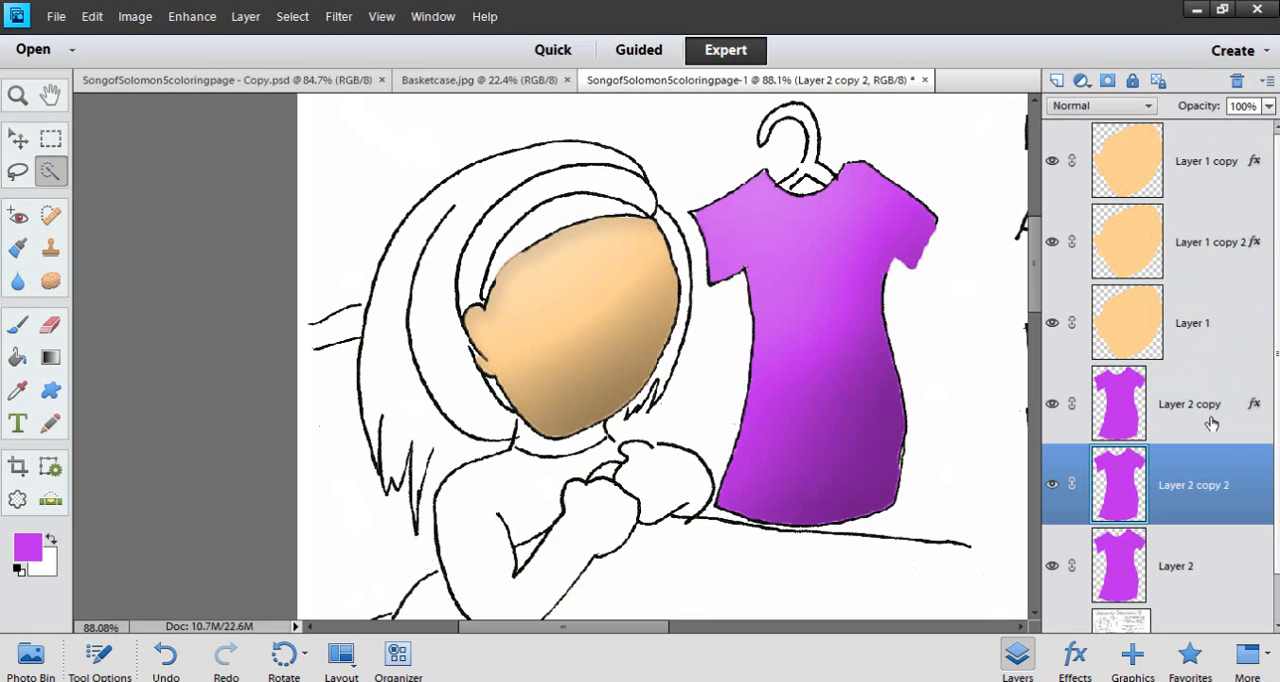
{"action": "left_click", "coordinate": [1222, 247]}
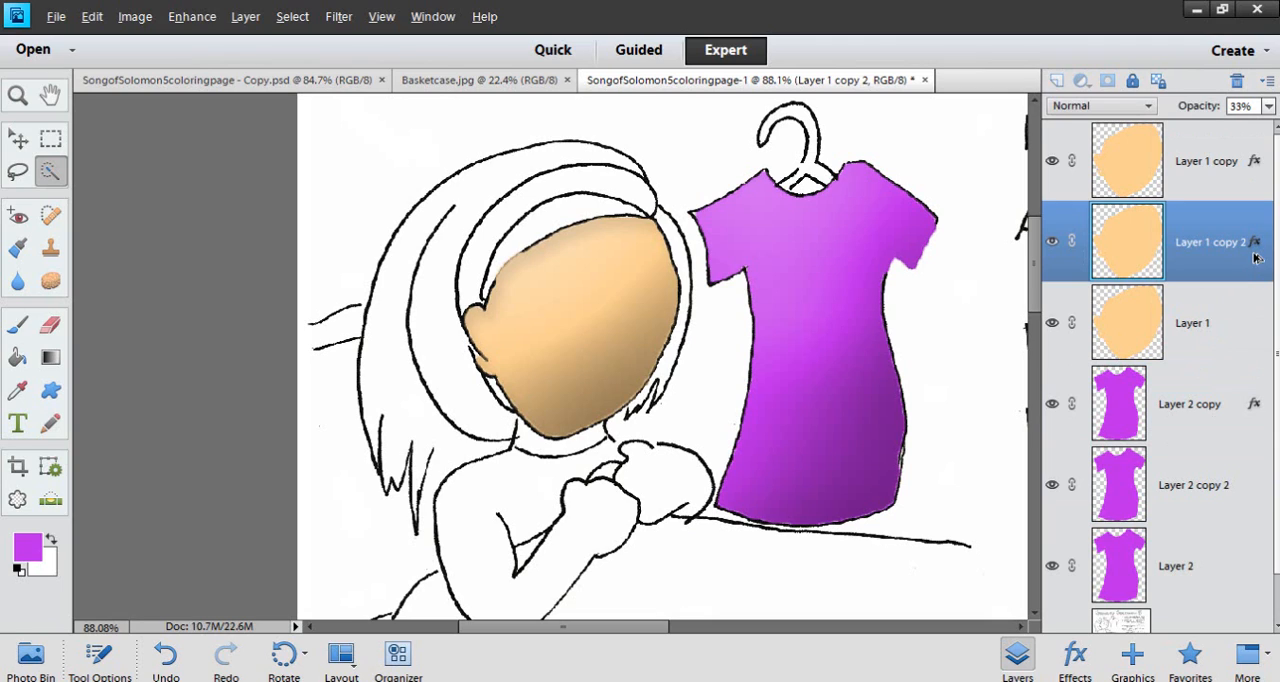
{"action": "left_click_drag", "start_coordinate": [1210, 488], "coordinate": [1212, 487]}
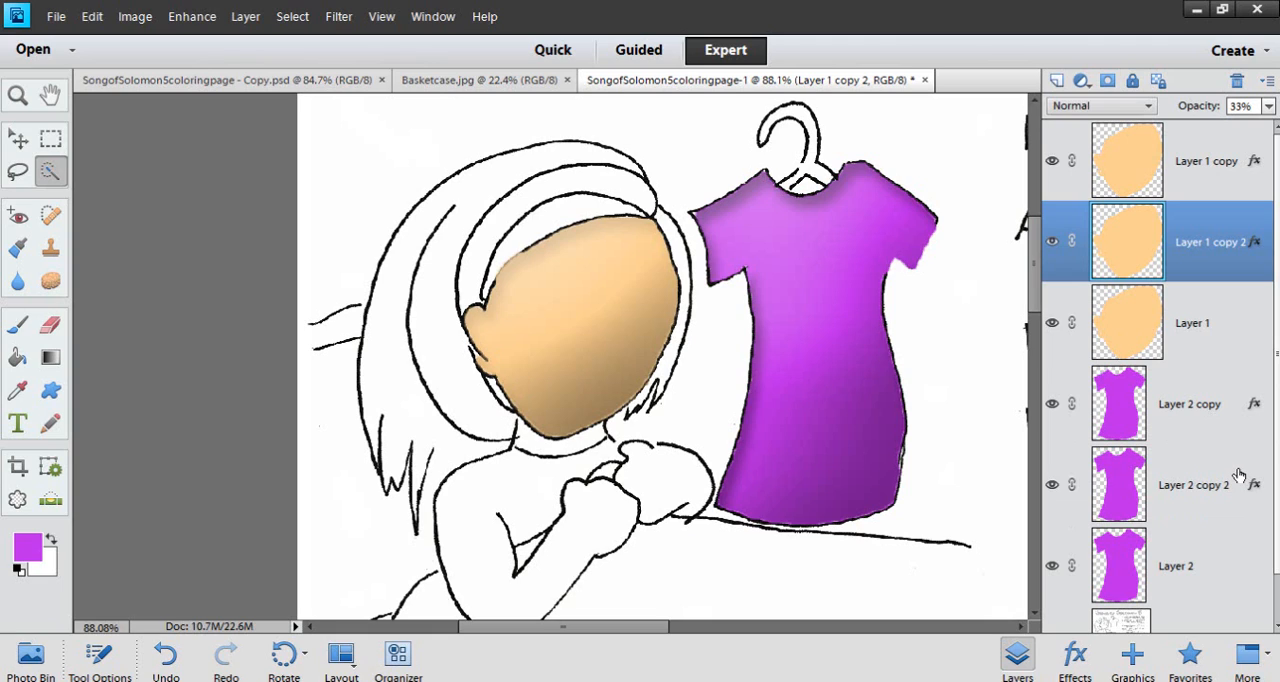
Copy the layer style of Layer 1 copy 2 and paste it onto Layer 2 copy 2, including its 33% opacity
{"action": "left_click", "coordinate": [1205, 480]}
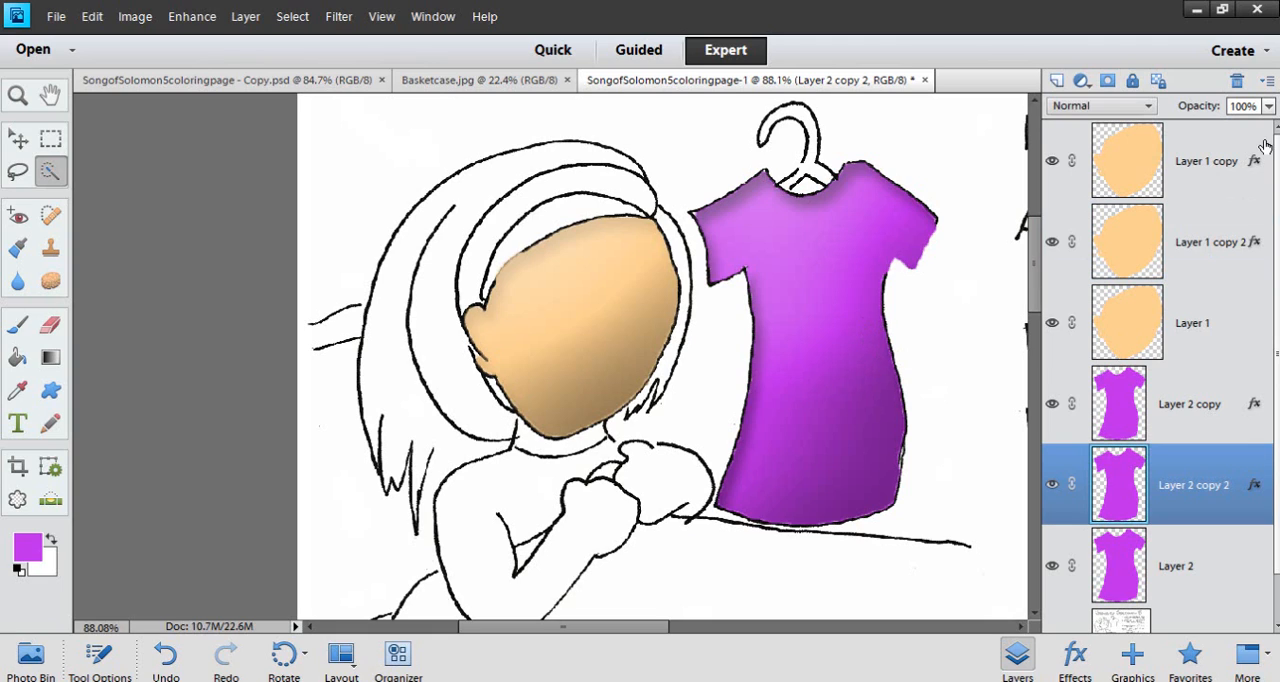
{"action": "left_click", "coordinate": [1205, 254]}
{"action": "left_click", "coordinate": [1196, 482]}
{"action": "left_click", "coordinate": [1212, 252]}
{"action": "right_click", "coordinate": [1218, 251]}
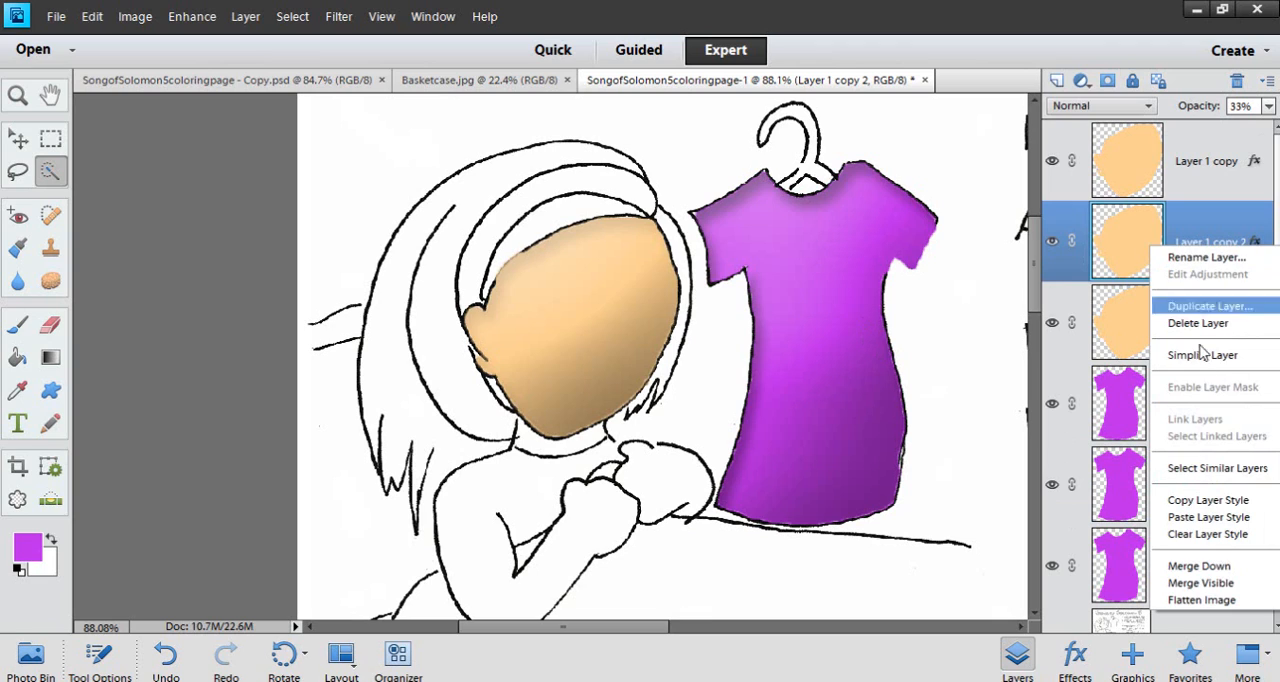
{"action": "left_click", "coordinate": [1197, 517]}
{"action": "left_click", "coordinate": [1205, 490]}
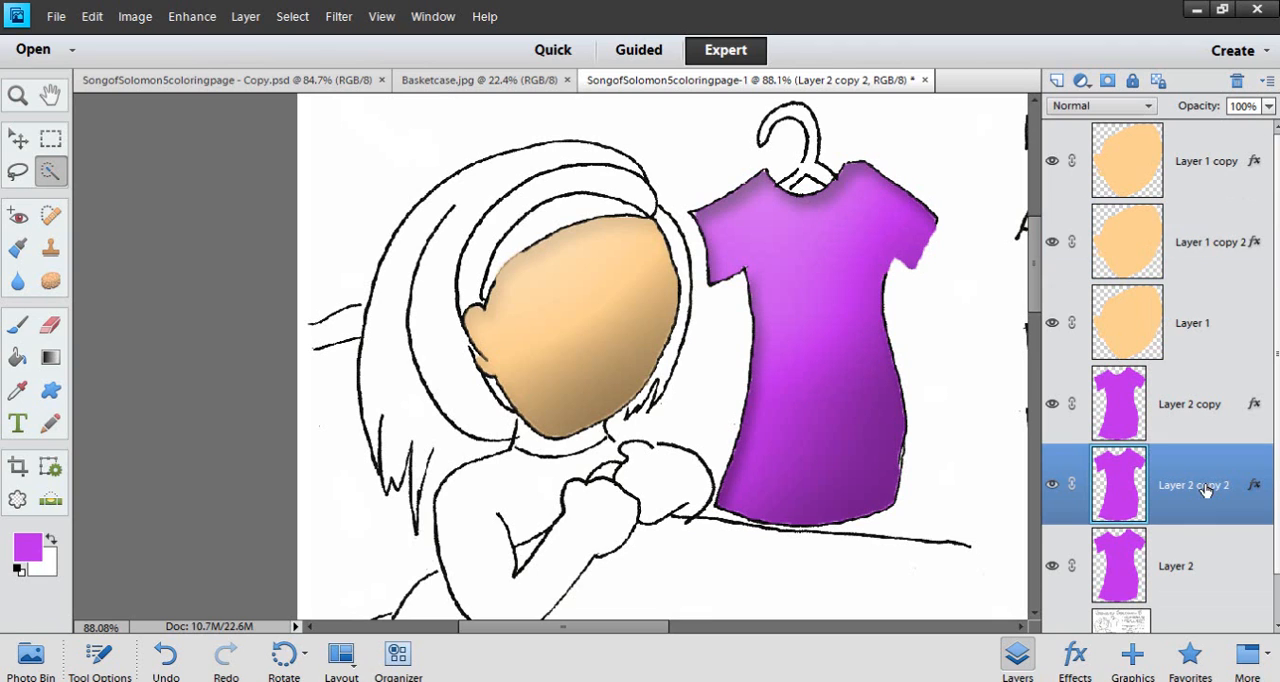
{"action": "right_click", "coordinate": [1205, 488]}
{"action": "left_click", "coordinate": [1208, 390]}
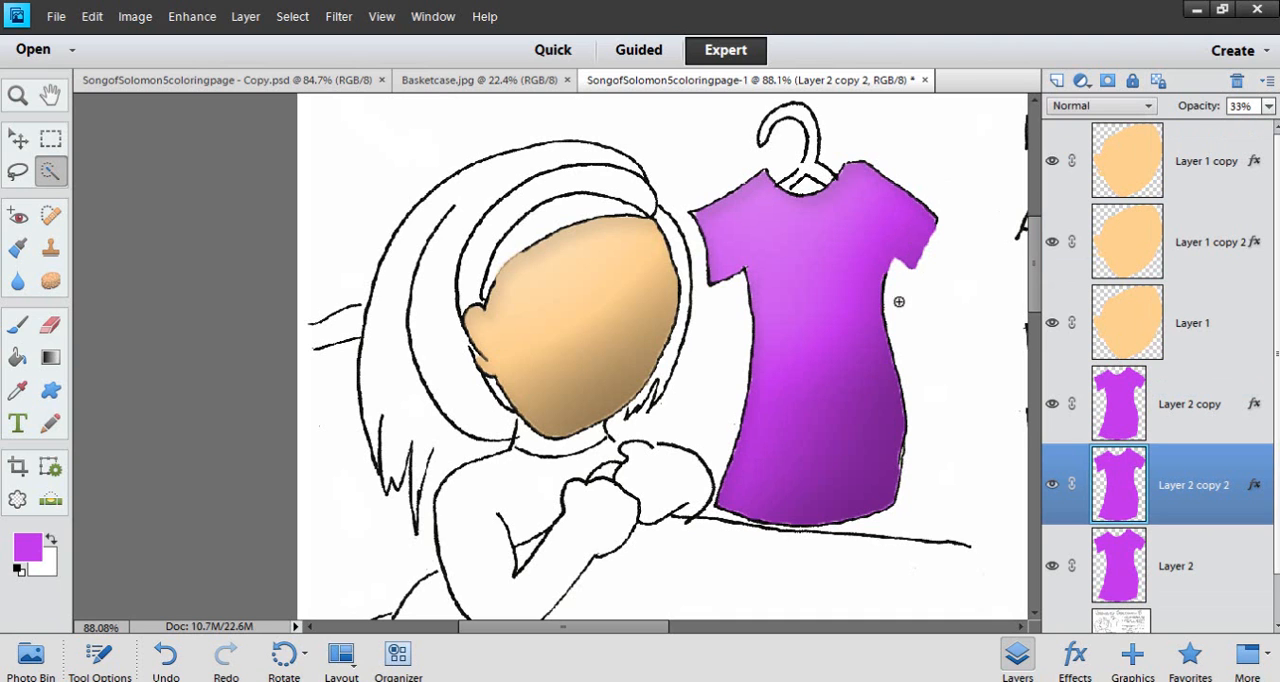
Inspect the shaded dress and compare it with the finished artwork in SongofSolomon5coloringpage - Copy.psd
{"action": "scroll", "coordinate": [943, 335], "scroll_direction": "down", "scroll_amount": 5}
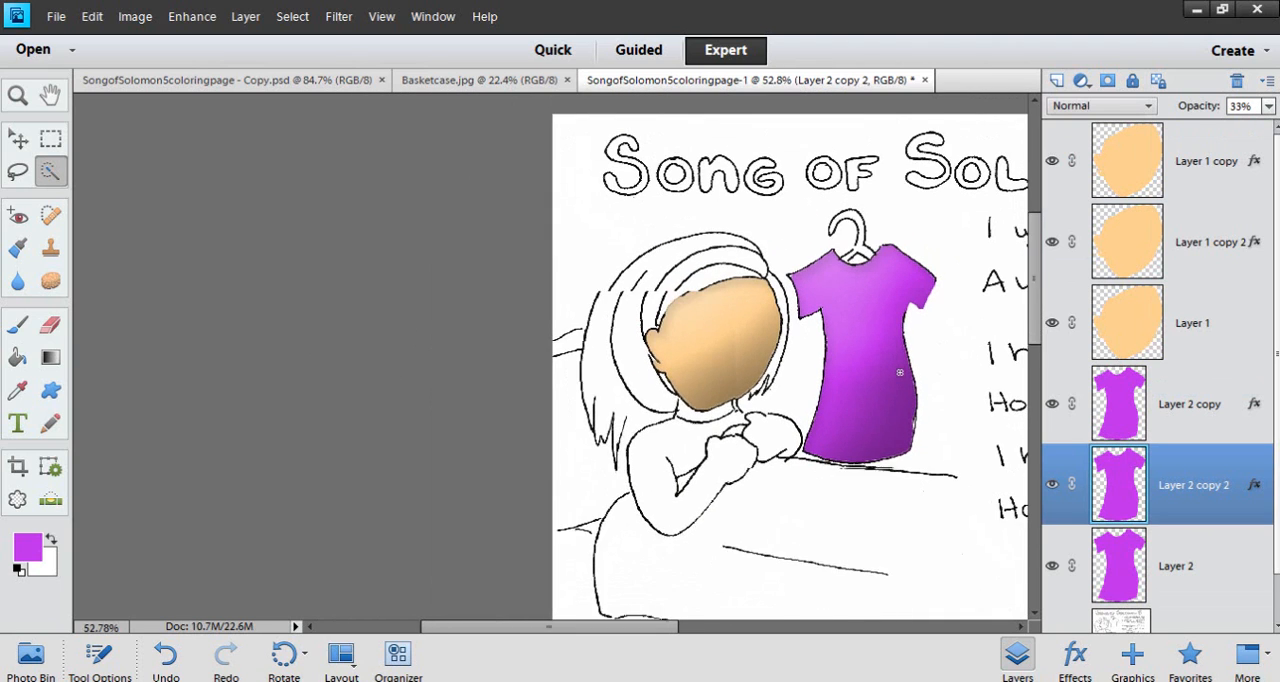
{"action": "scroll", "coordinate": [910, 396], "scroll_direction": "up", "scroll_amount": 3}
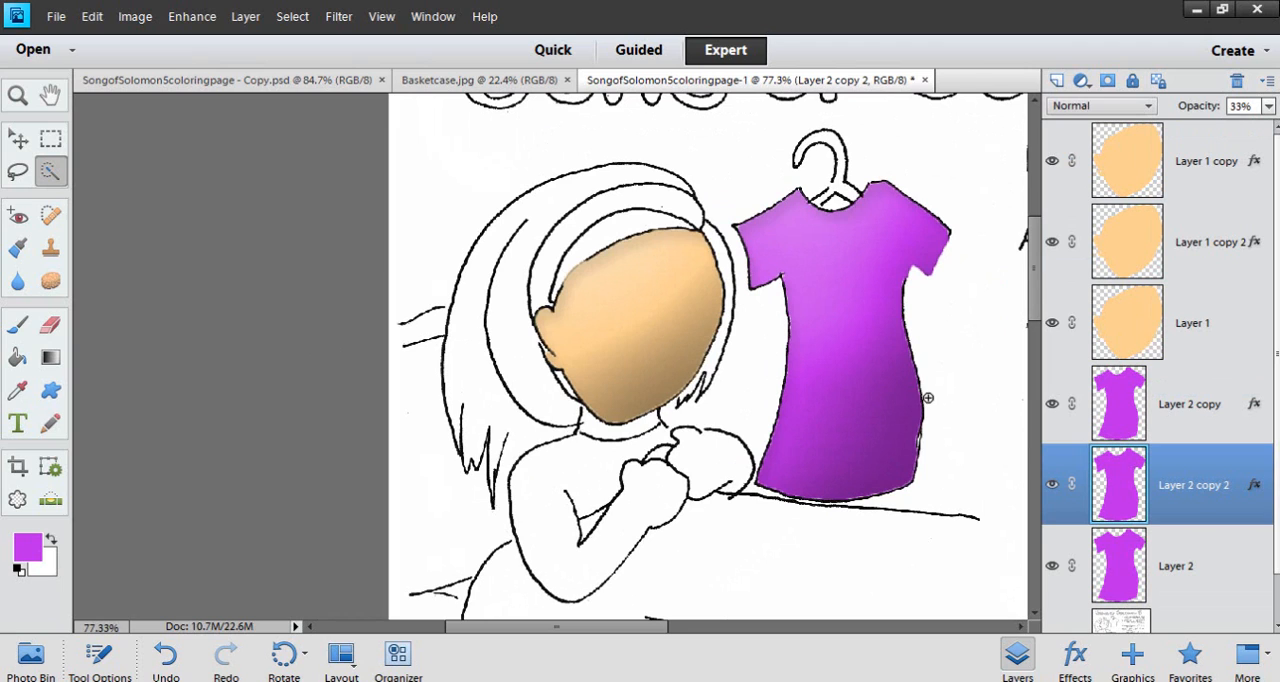
{"action": "scroll", "coordinate": [928, 397], "scroll_direction": "down", "scroll_amount": 2}
{"action": "scroll", "coordinate": [928, 397], "scroll_direction": "up", "scroll_amount": 2}
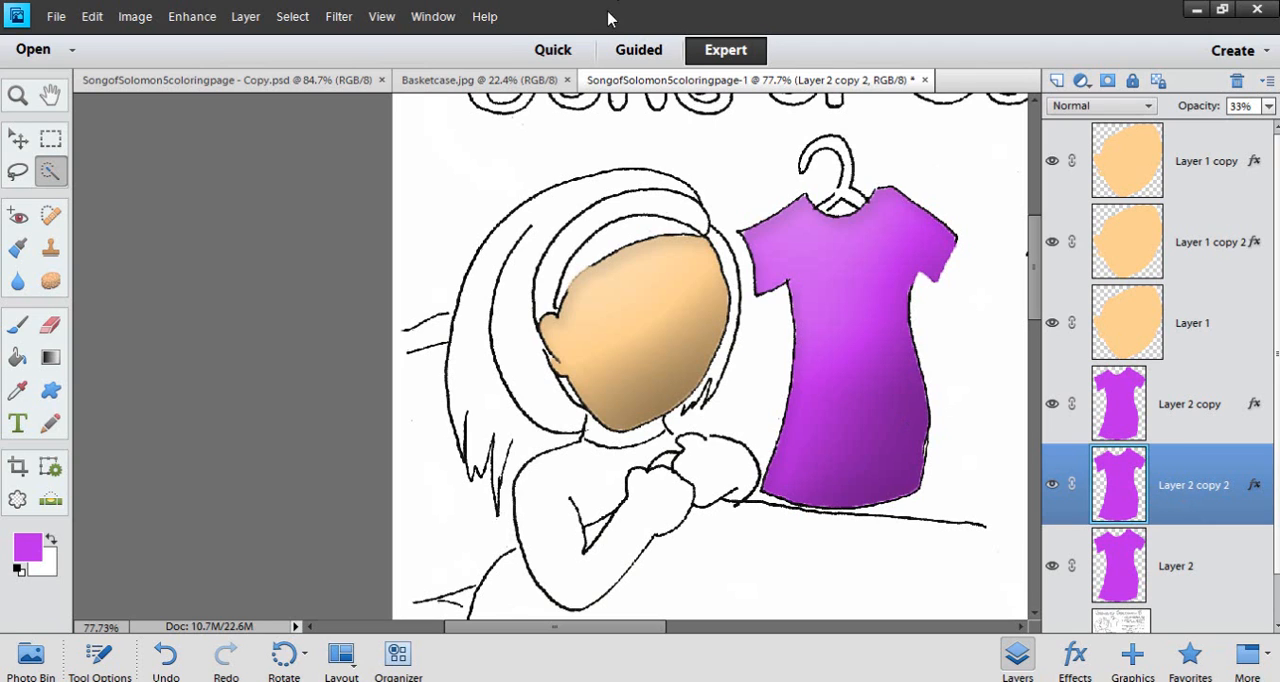
{"action": "left_click", "coordinate": [272, 82]}
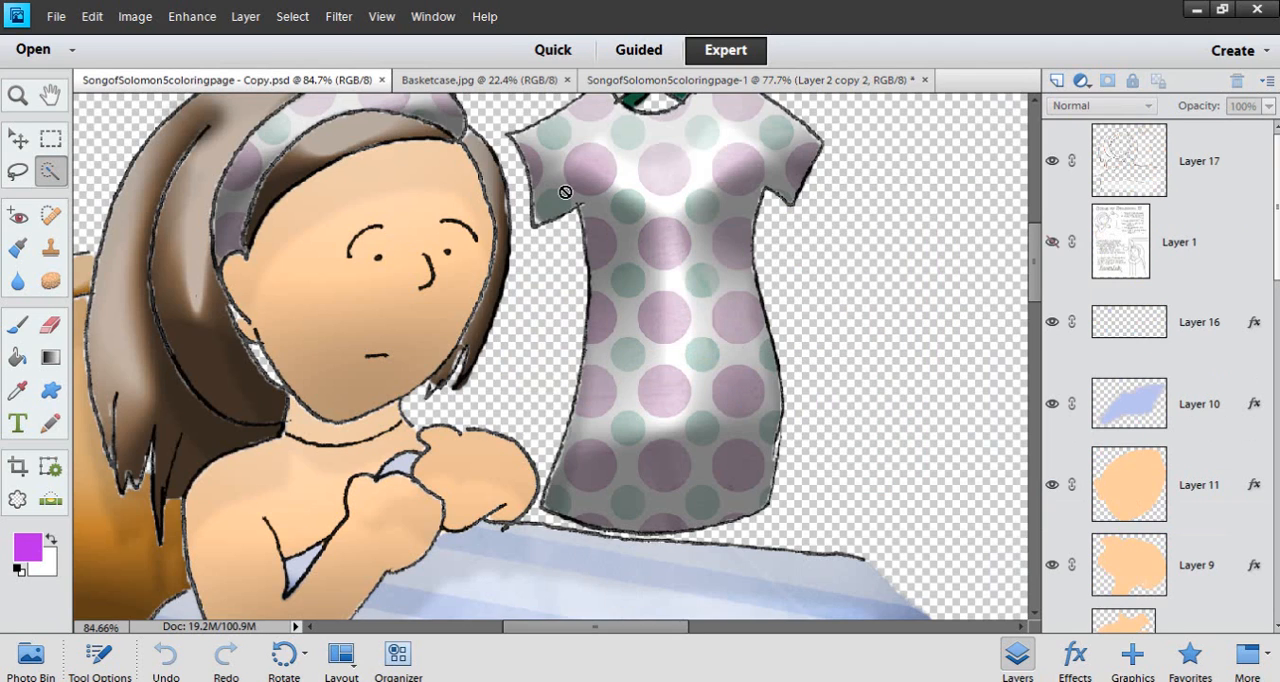
{"action": "left_click", "coordinate": [665, 84]}
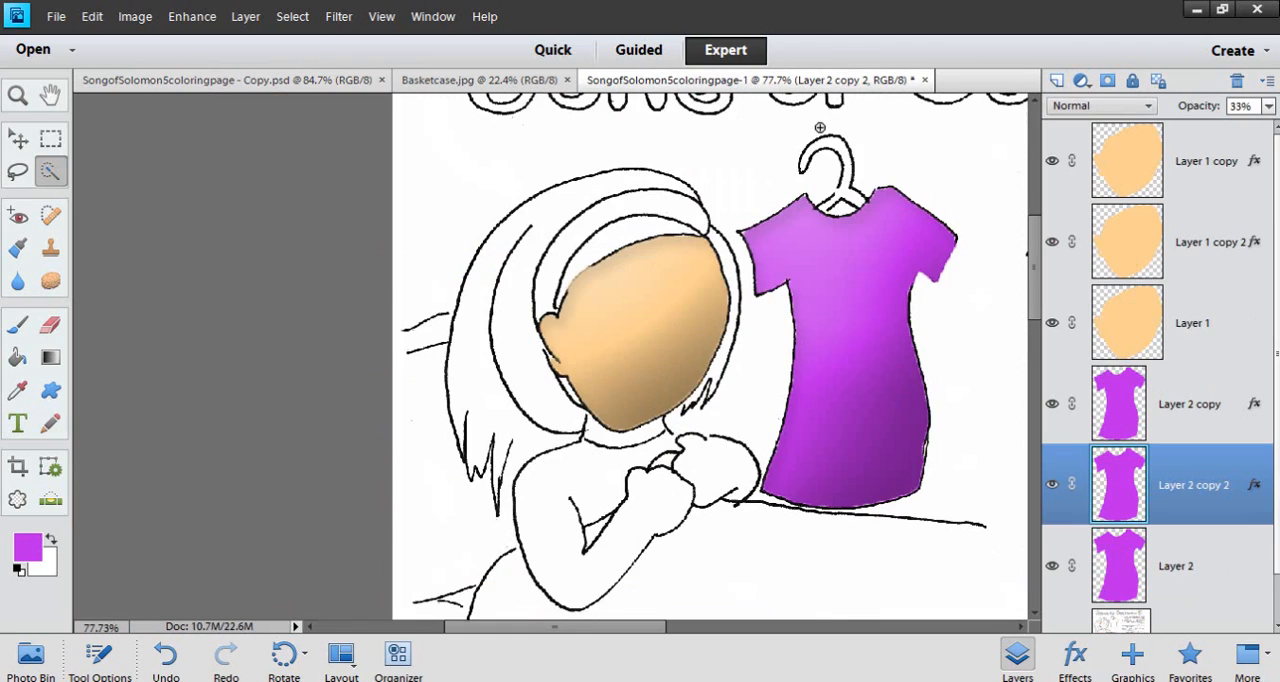
Move the Layer 0 line art above all color layers and set its blending mode to Multiply
{"action": "left_click", "coordinate": [1196, 621]}
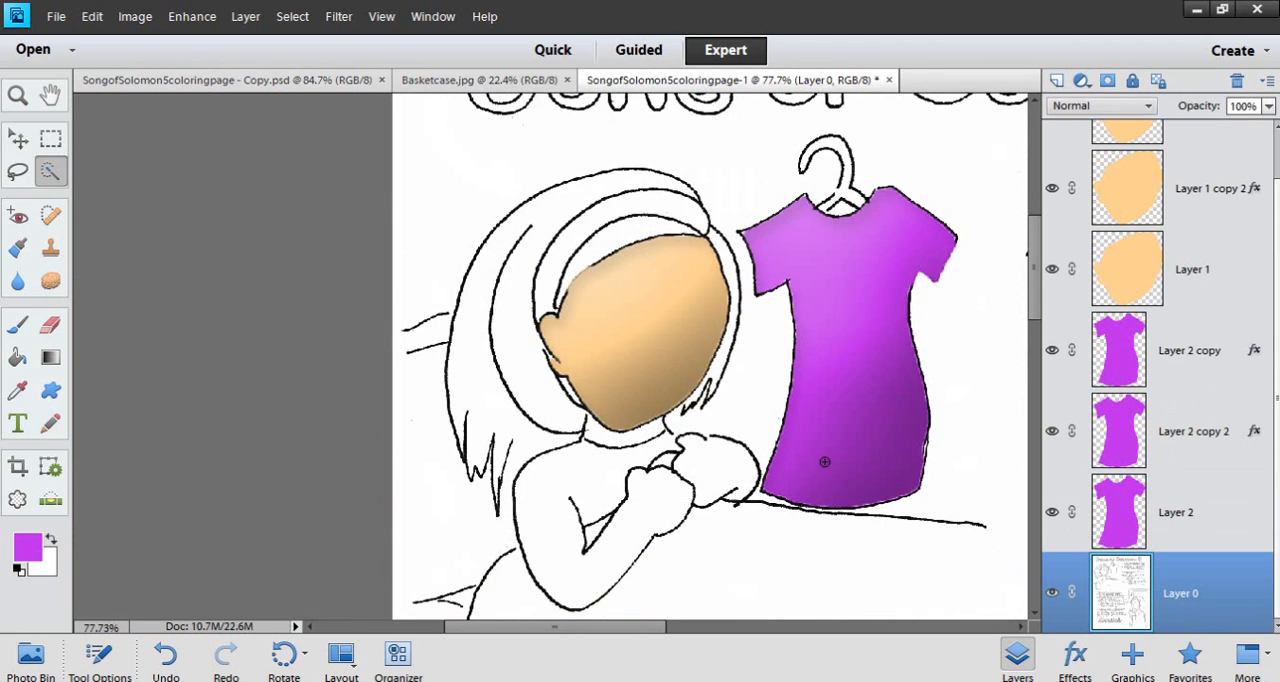
{"action": "scroll", "coordinate": [823, 459], "scroll_direction": "down", "scroll_amount": 4}
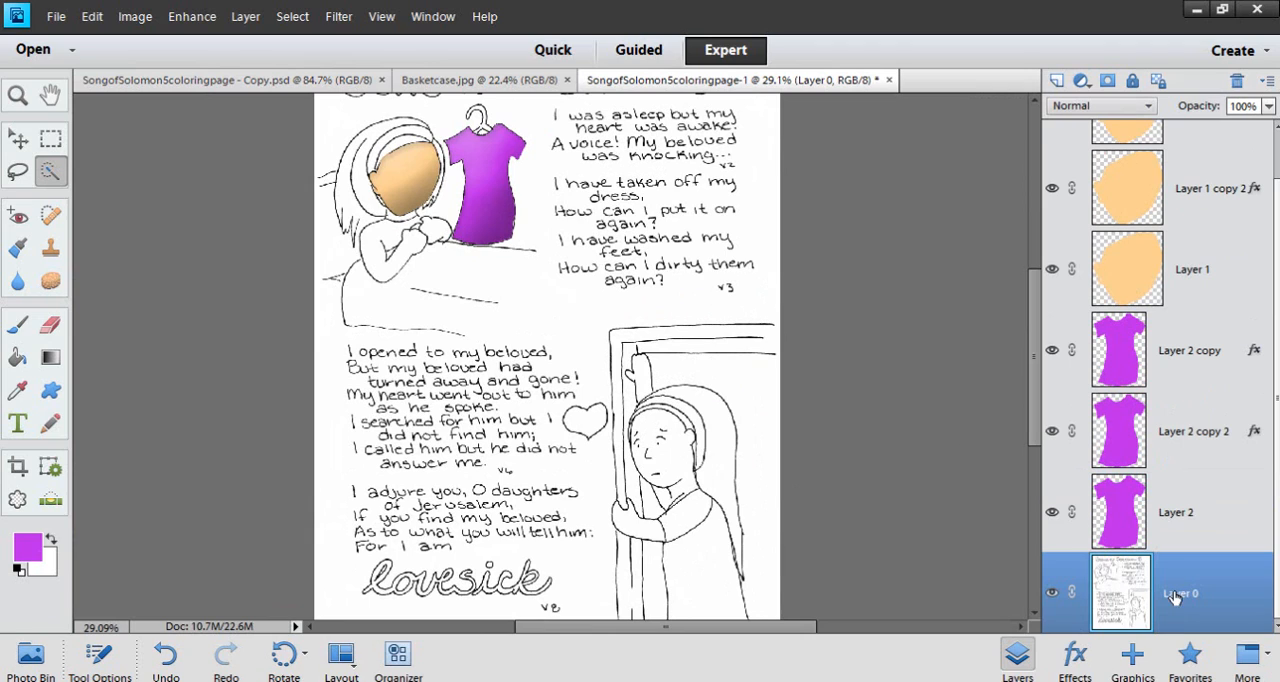
{"action": "left_click_drag", "start_coordinate": [1176, 598], "coordinate": [1166, 122]}
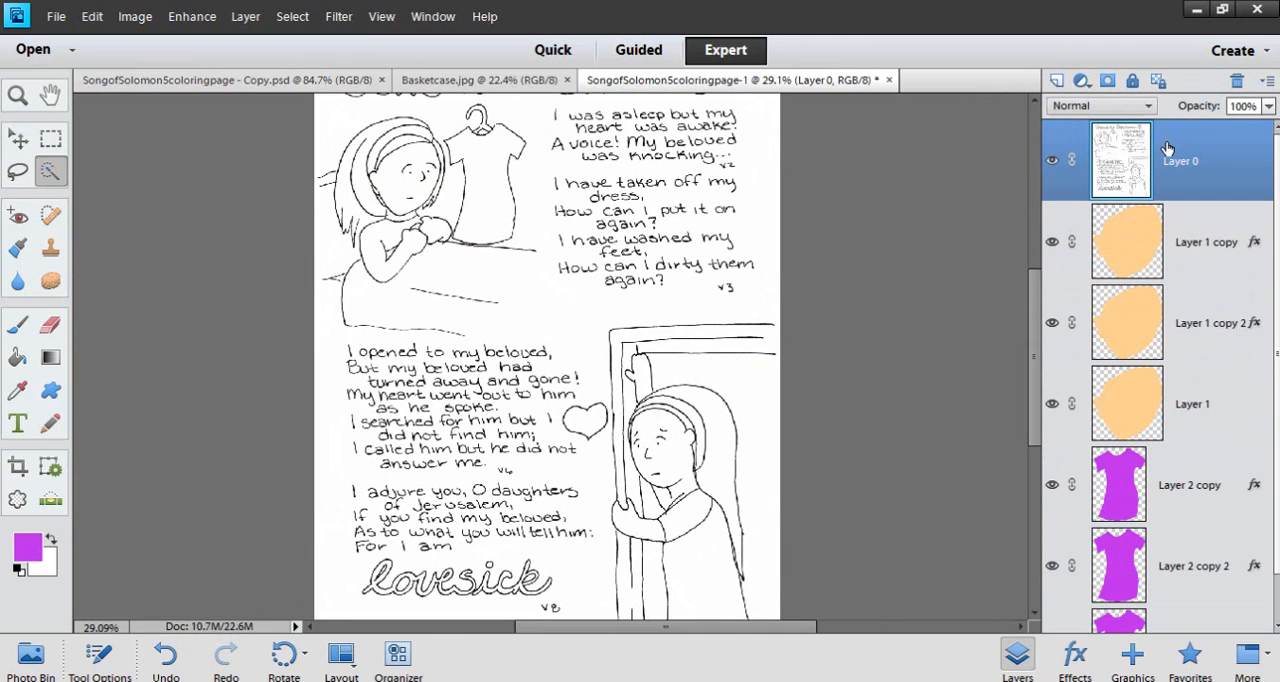
{"action": "left_click", "coordinate": [1145, 106]}
{"action": "left_click", "coordinate": [1115, 190]}
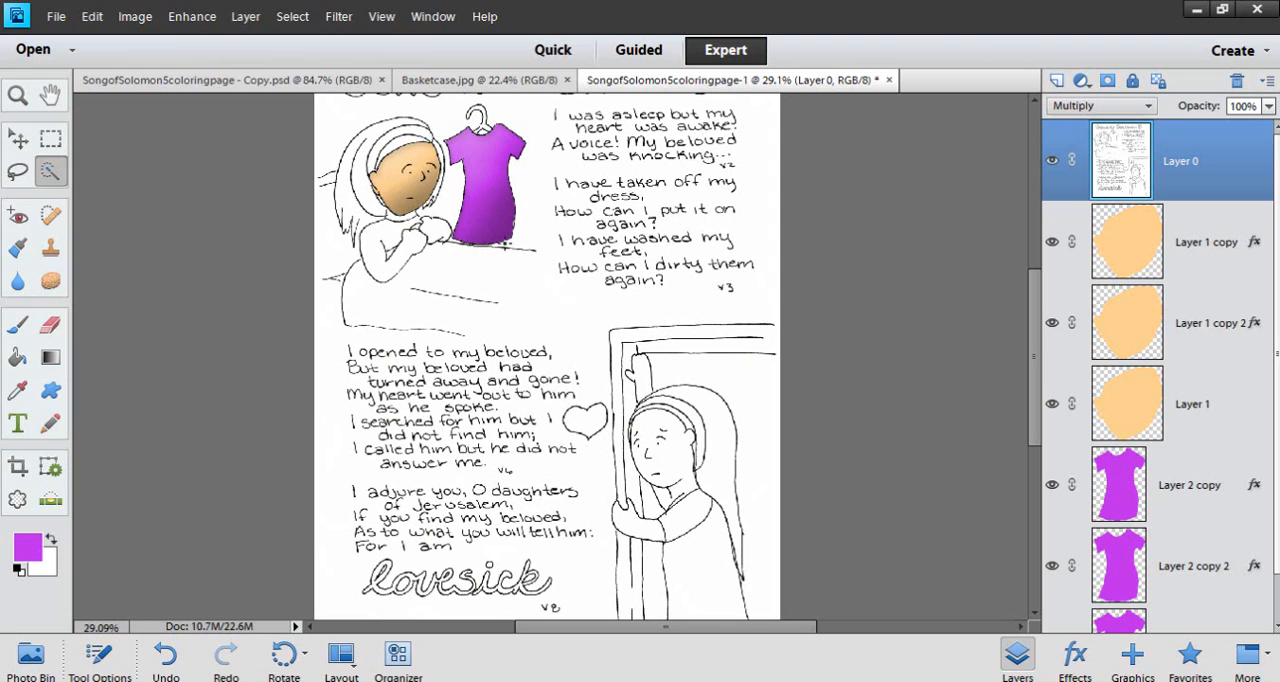
Hide and reshow Layer 0 to check the colors beneath, and switch to the finished SongofSolomon5coloringpage - Copy.psd
{"action": "left_click", "coordinate": [1054, 160]}
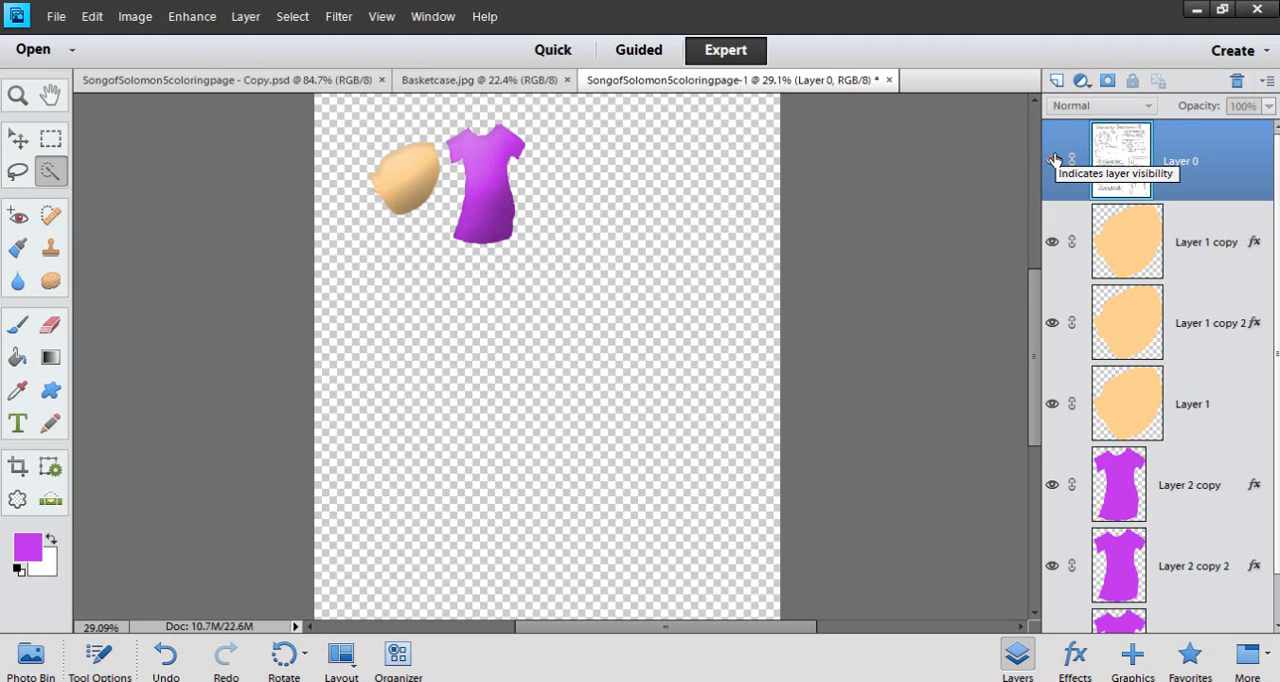
{"action": "left_click", "coordinate": [1054, 160]}
{"action": "left_click", "coordinate": [257, 80]}
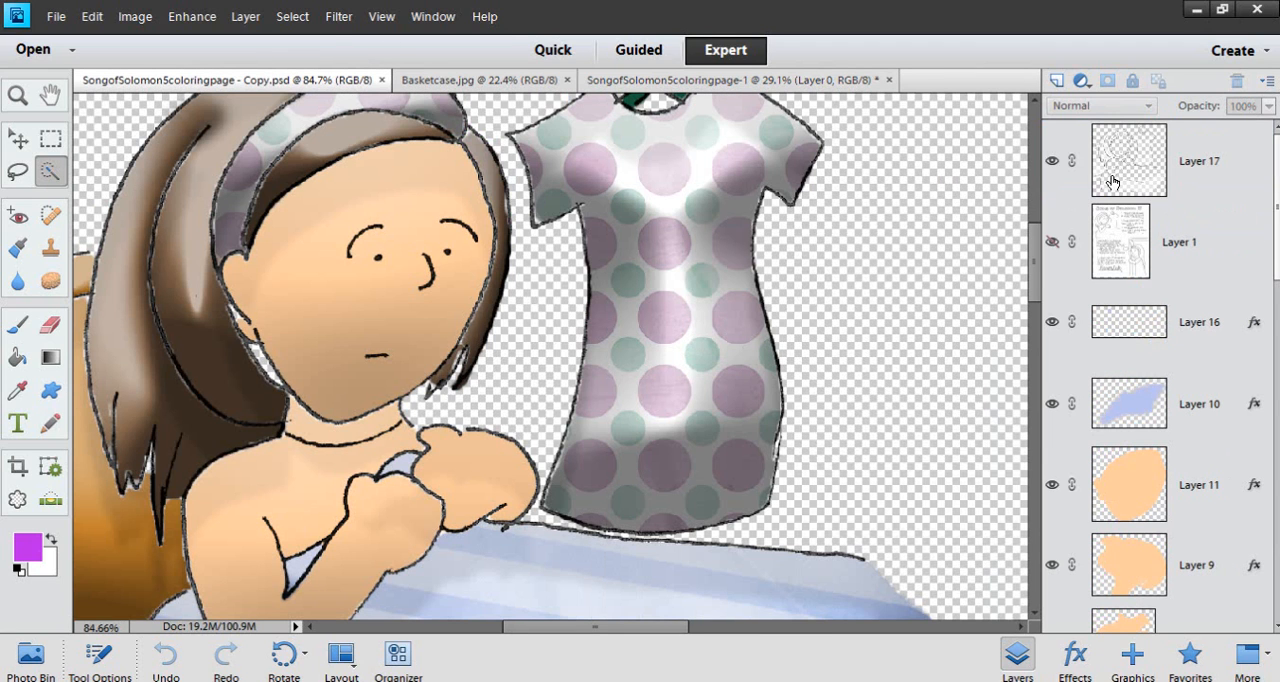
Hide and reshow Layer 17 to check the artwork with and without its line art, and select Layer 17
{"action": "left_click", "coordinate": [1053, 162]}
{"action": "left_click", "coordinate": [1053, 162]}
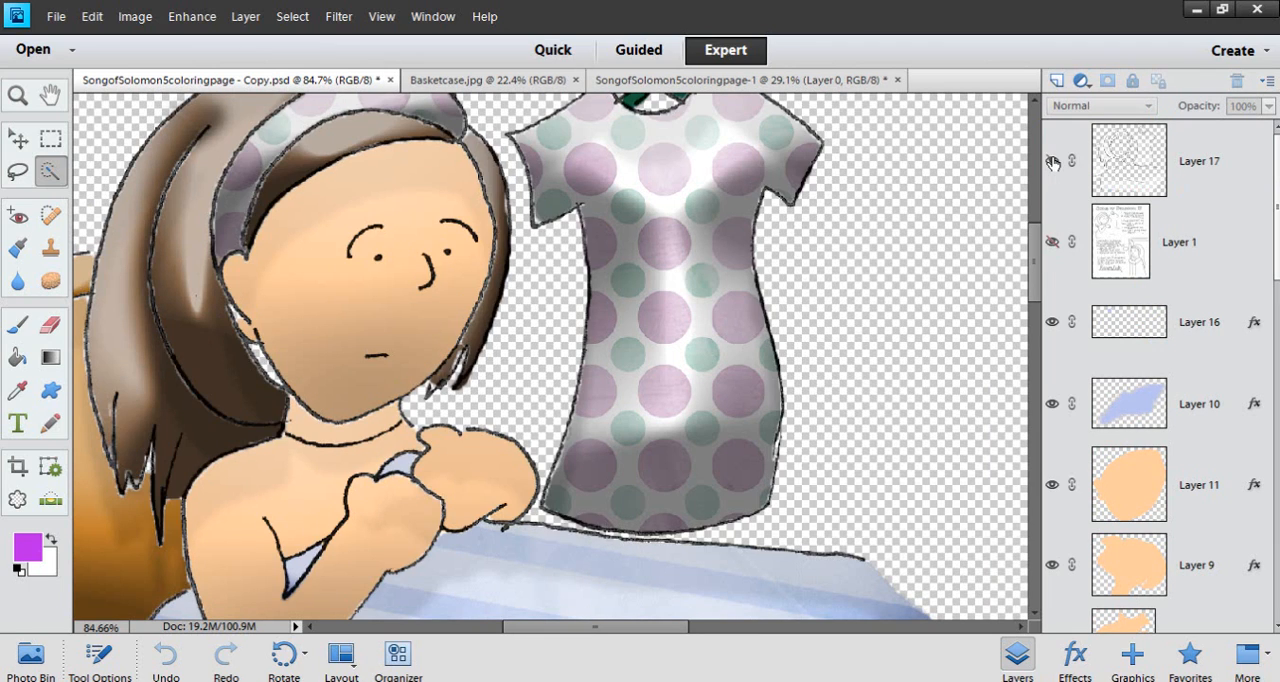
{"action": "left_click", "coordinate": [1053, 162]}
{"action": "left_click", "coordinate": [1053, 162]}
{"action": "left_click", "coordinate": [1117, 160]}
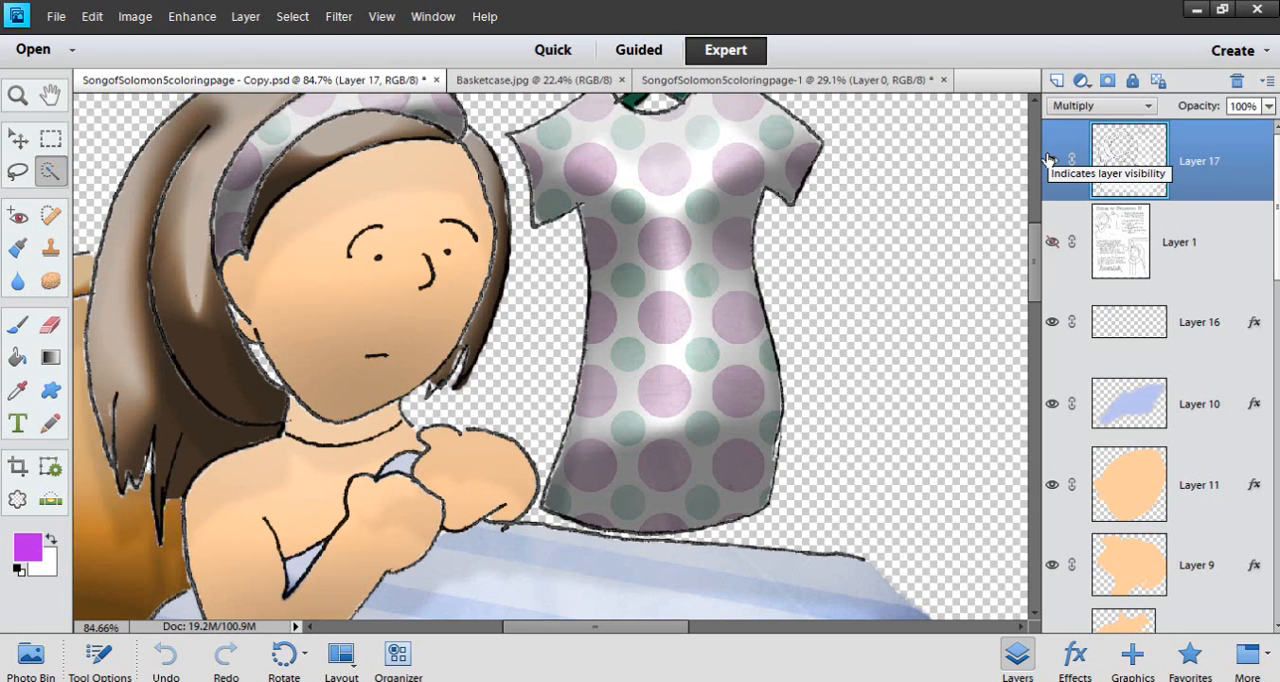
View the whole colored picture and compare it with the finished composition in Basketcase.jpg
{"action": "scroll", "coordinate": [470, 355], "scroll_direction": "down", "scroll_amount": 5}
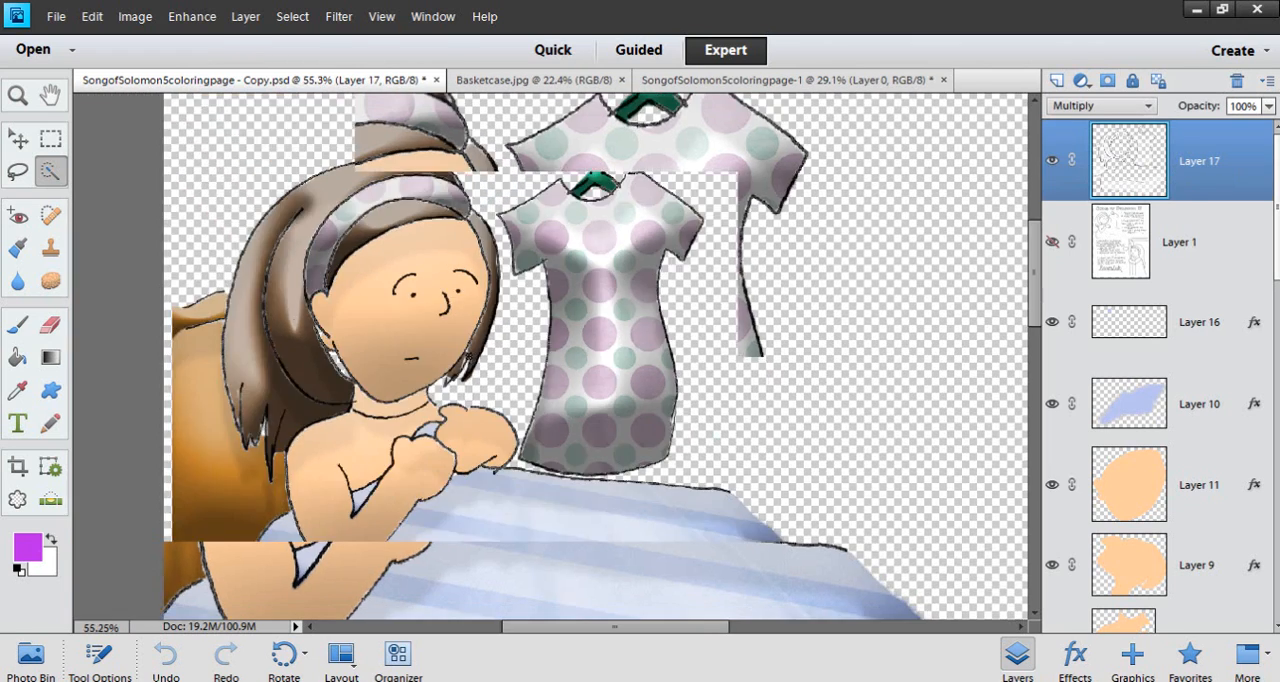
{"action": "scroll", "coordinate": [550, 395], "scroll_direction": "down", "scroll_amount": 2}
{"action": "scroll", "coordinate": [529, 420], "scroll_direction": "up", "scroll_amount": 2}
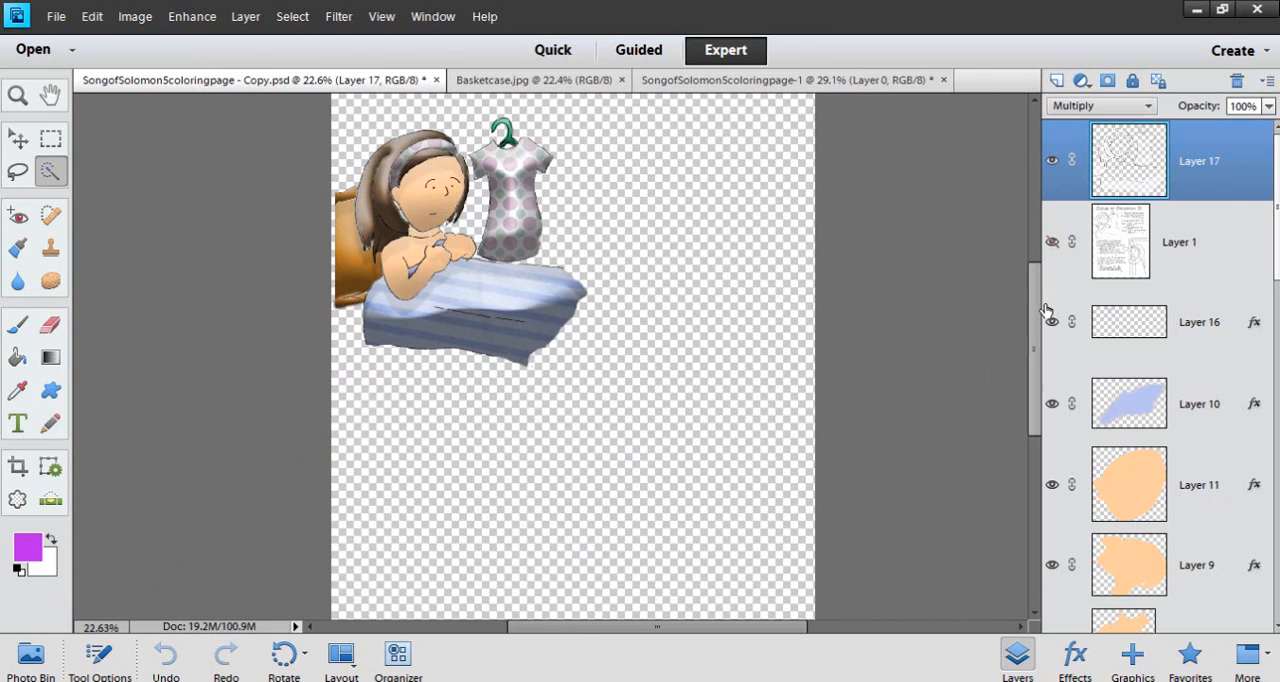
{"action": "left_click_drag", "start_coordinate": [1040, 314], "coordinate": [1035, 290]}
{"action": "left_click", "coordinate": [543, 81]}
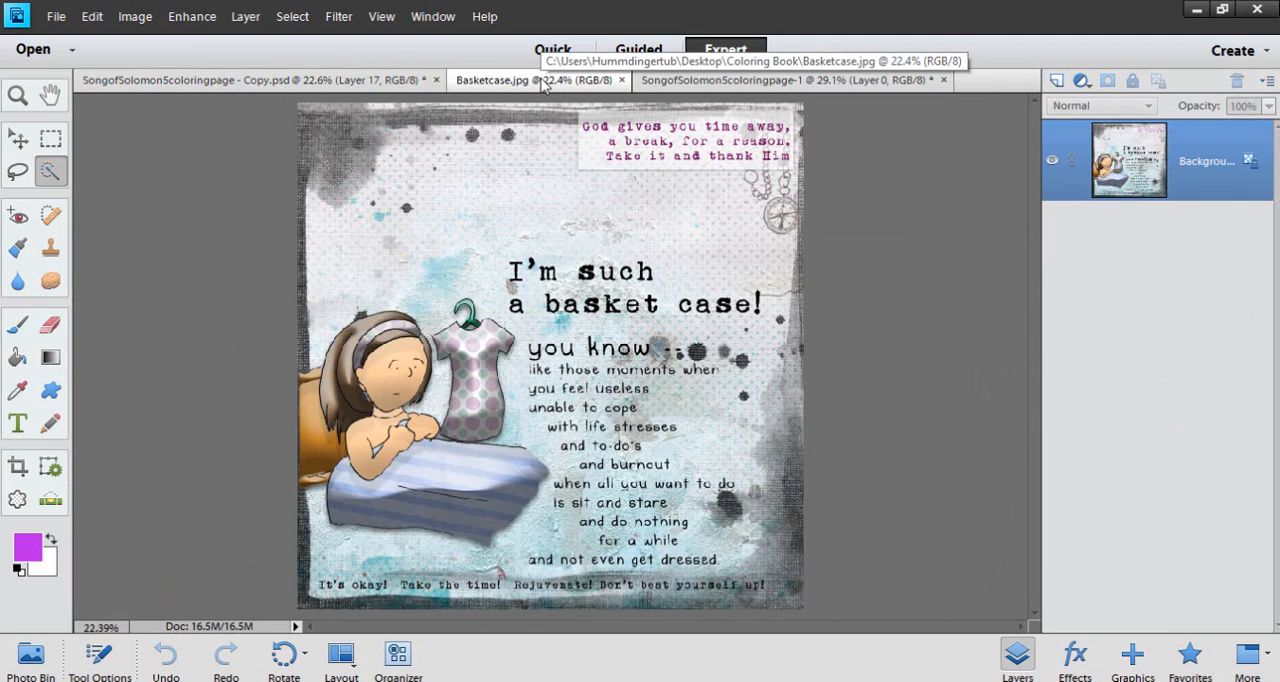
{"action": "left_click", "coordinate": [330, 82]}
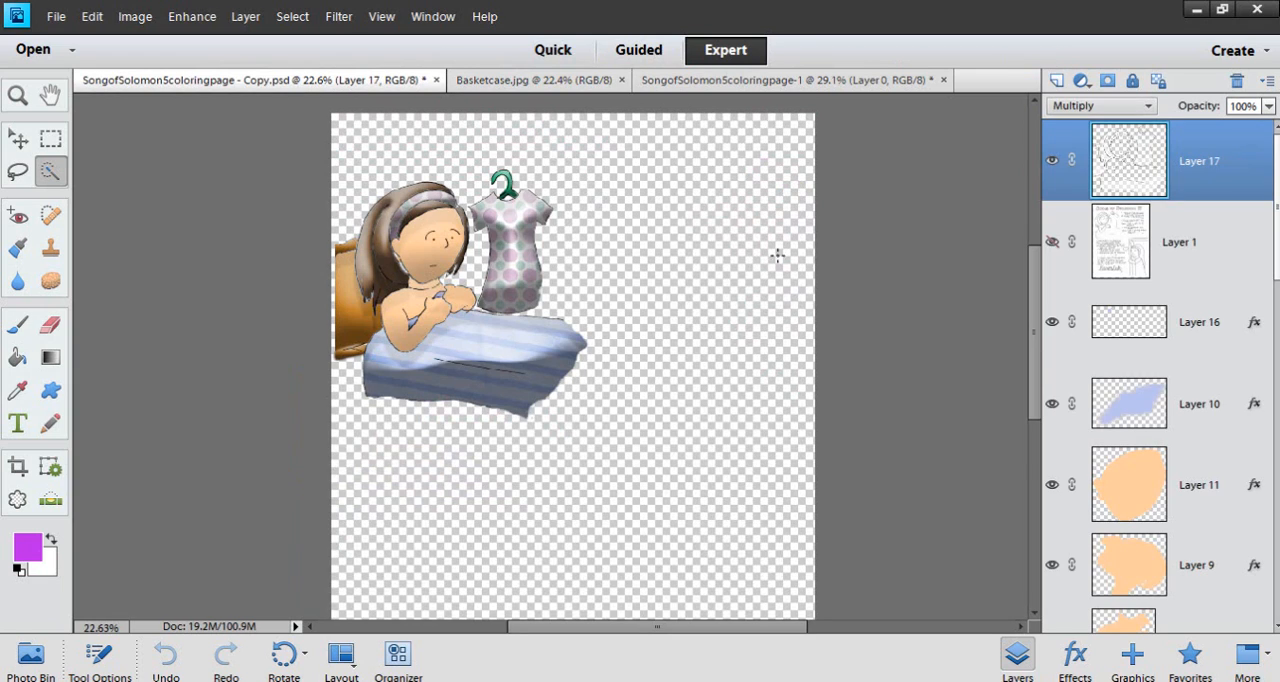
Swap Layer 17 for the full-page line art in Layer 1, and compare the page with Basketcase.jpg
{"action": "left_click", "coordinate": [1052, 160]}
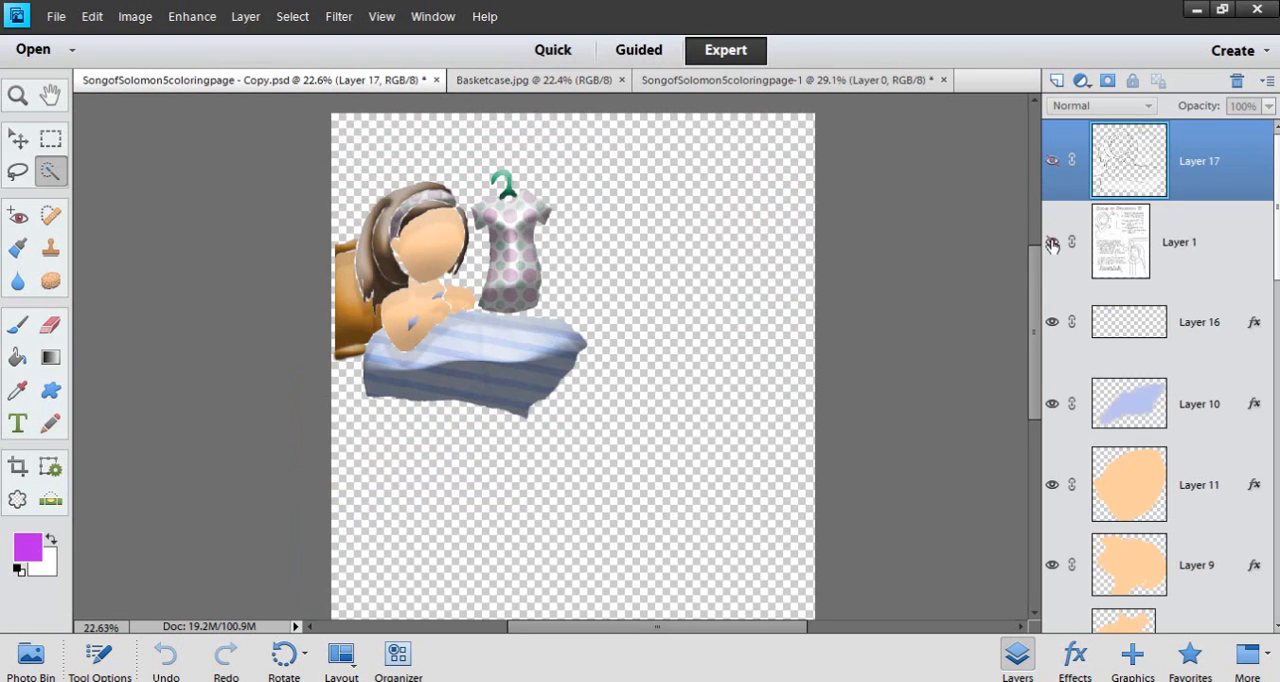
{"action": "left_click", "coordinate": [1052, 243]}
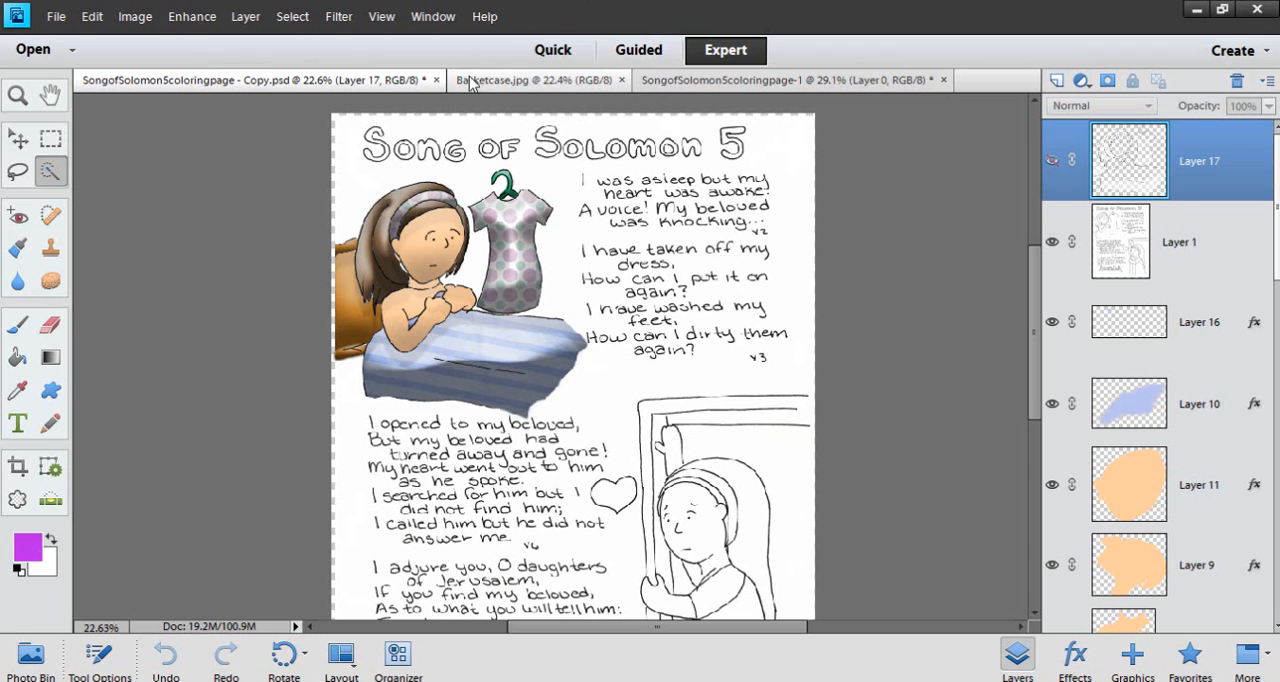
{"action": "left_click", "coordinate": [533, 79]}
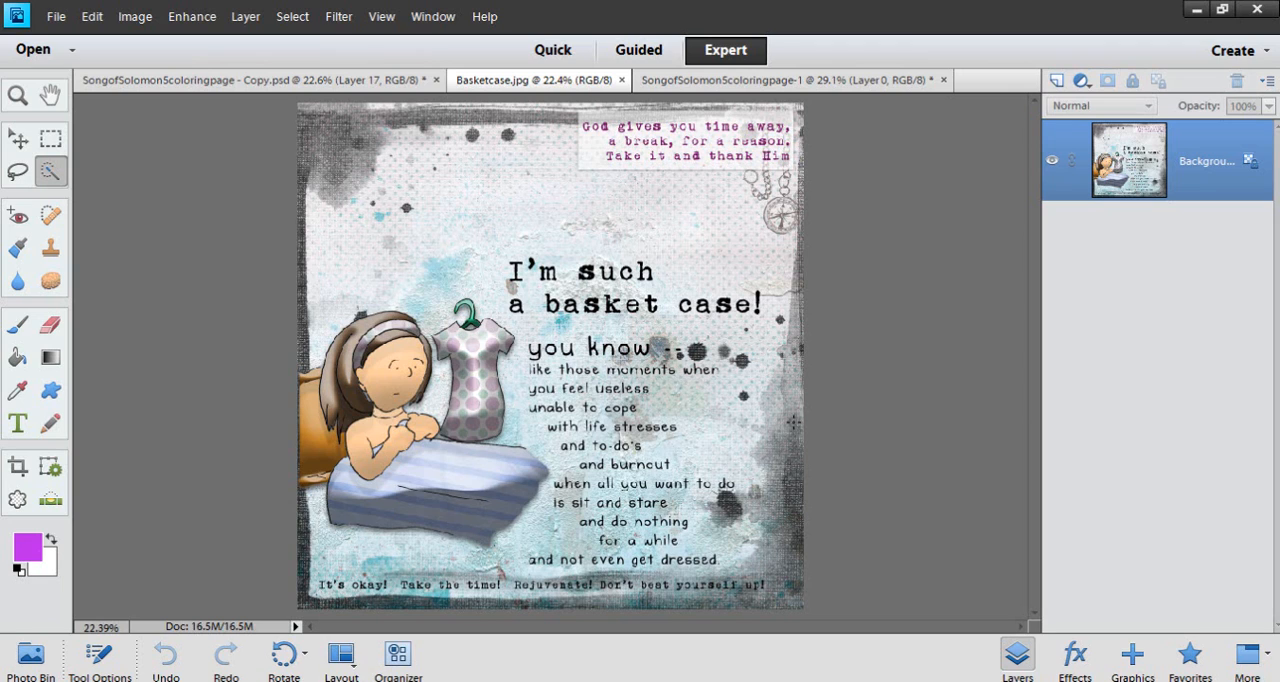
{"action": "left_click", "coordinate": [224, 79]}
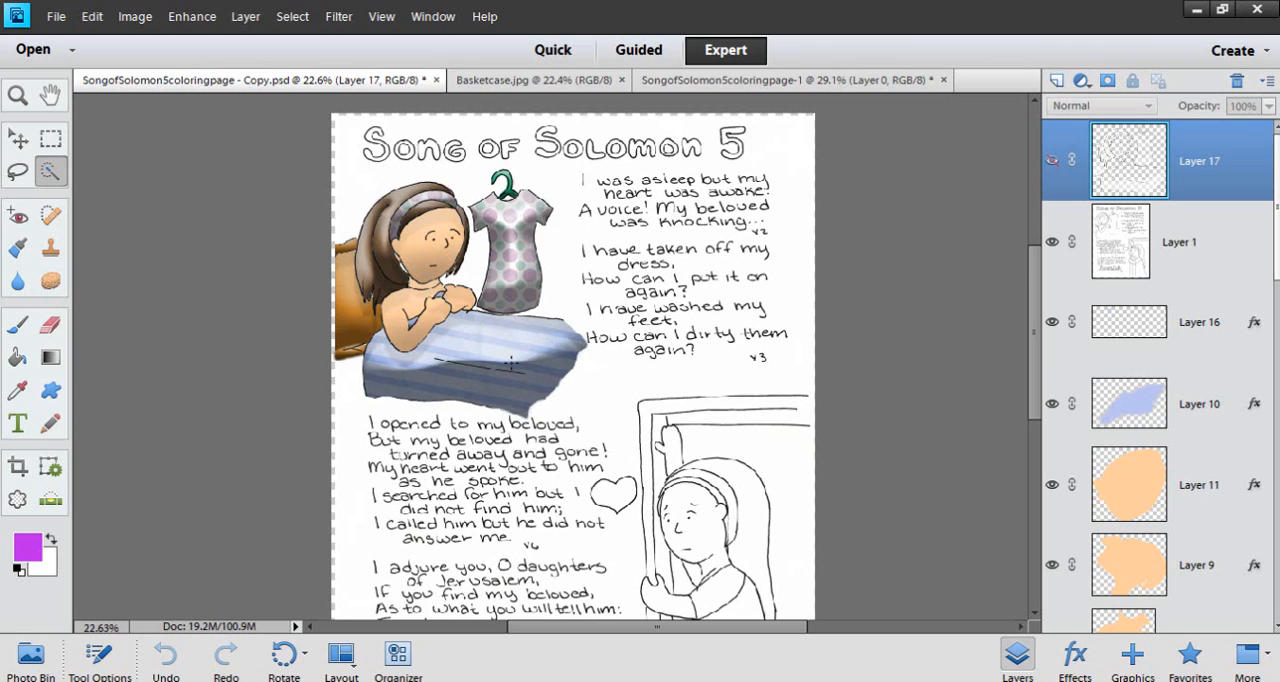
Select Layer 1 with the Move tool, and hide both Layer 1 and Layer 17 so only the color layers show
{"action": "left_click", "coordinate": [19, 139]}
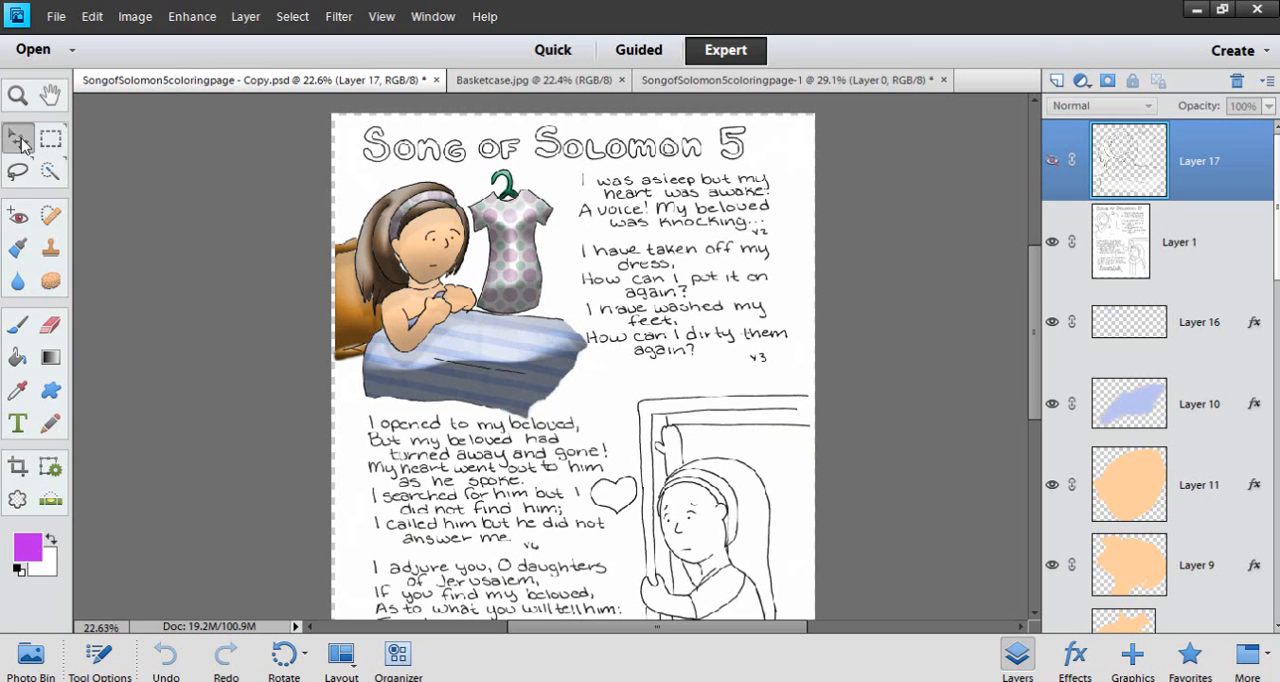
{"action": "left_click", "coordinate": [506, 370]}
{"action": "scroll", "coordinate": [506, 370], "scroll_direction": "up", "scroll_amount": 2}
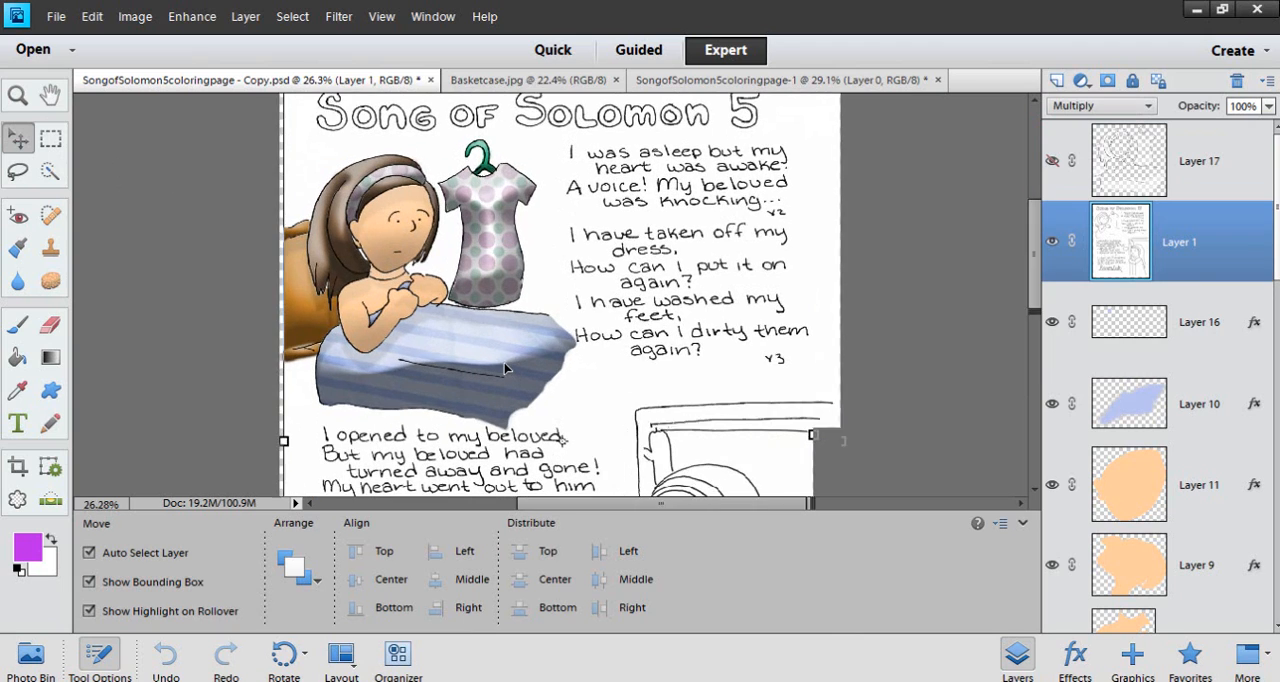
{"action": "left_click", "coordinate": [1054, 243]}
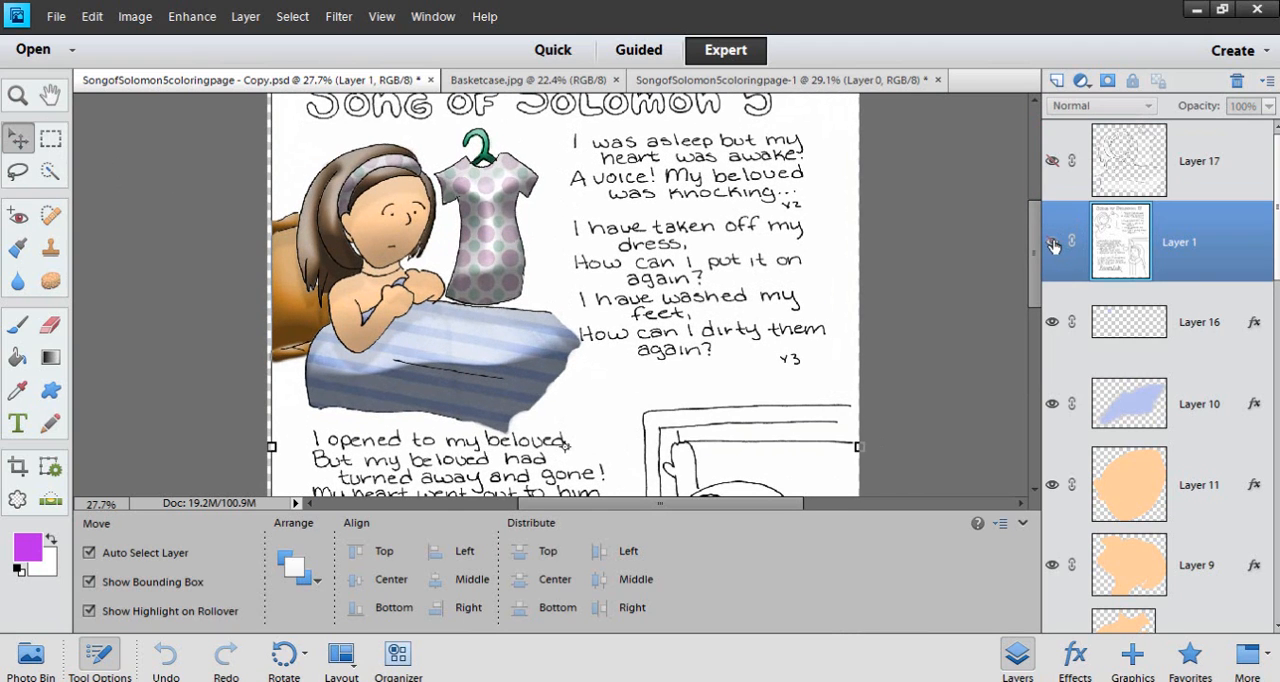
{"action": "left_click", "coordinate": [1055, 244]}
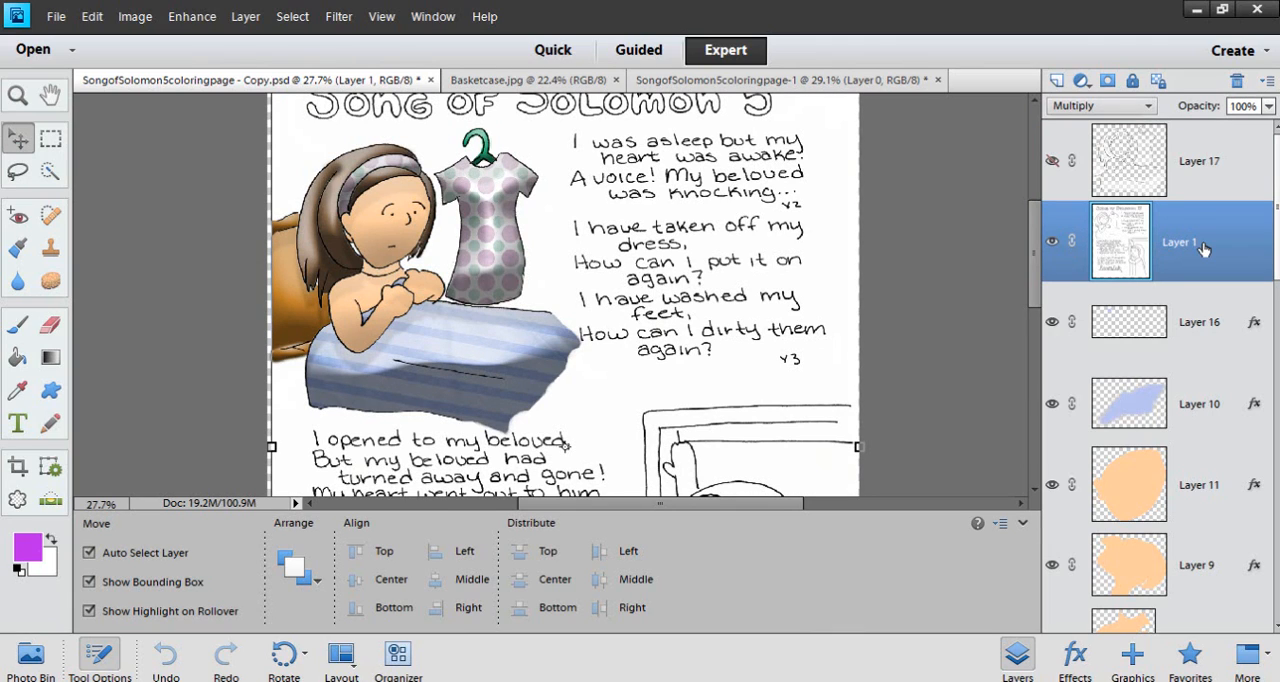
{"action": "left_click", "coordinate": [1052, 241]}
{"action": "left_click", "coordinate": [1053, 162]}
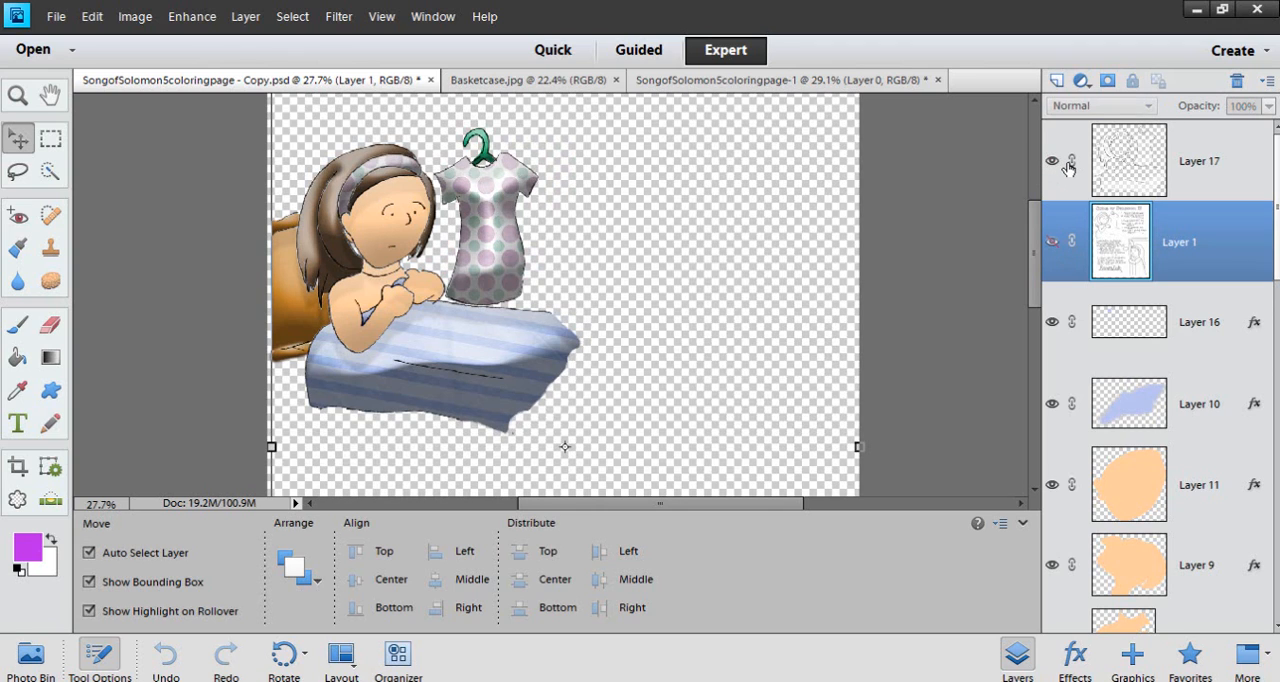
{"action": "left_click", "coordinate": [1052, 161]}
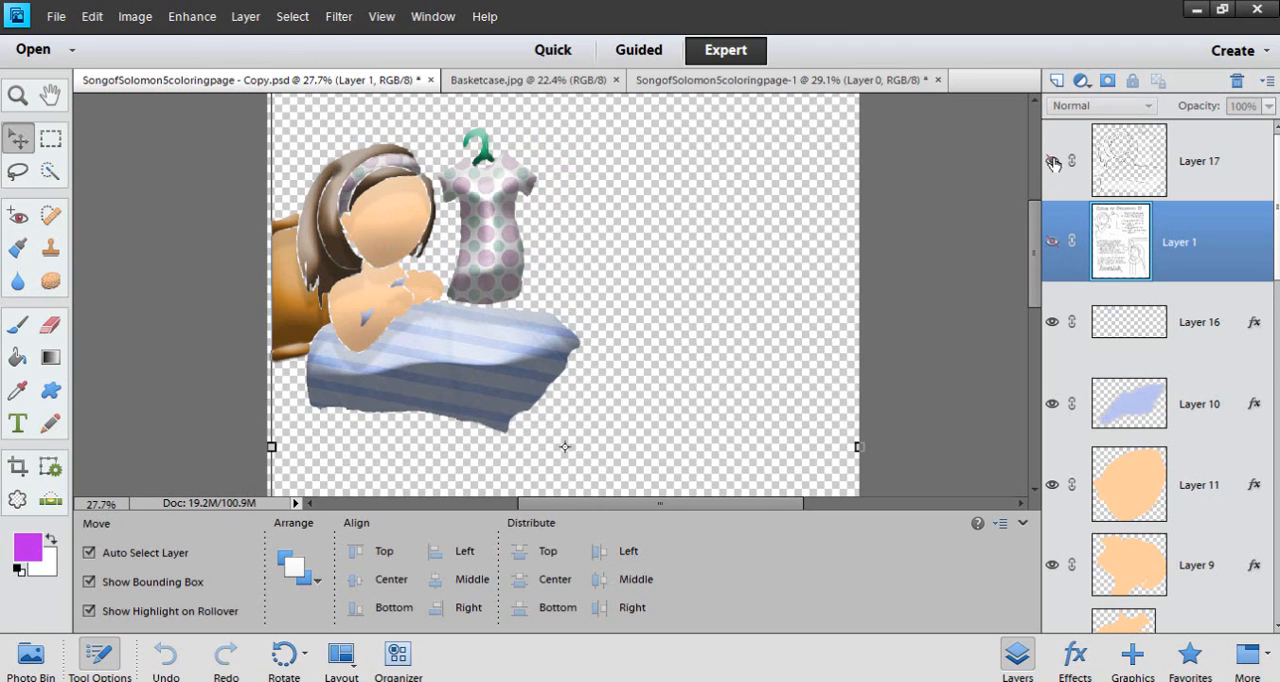
Select the bed's HummieStyleScopePaper2 and the dress's polka-dot HummieStyleScopePaper4 to examine the layers they are clipped to
{"action": "left_click", "coordinate": [492, 368]}
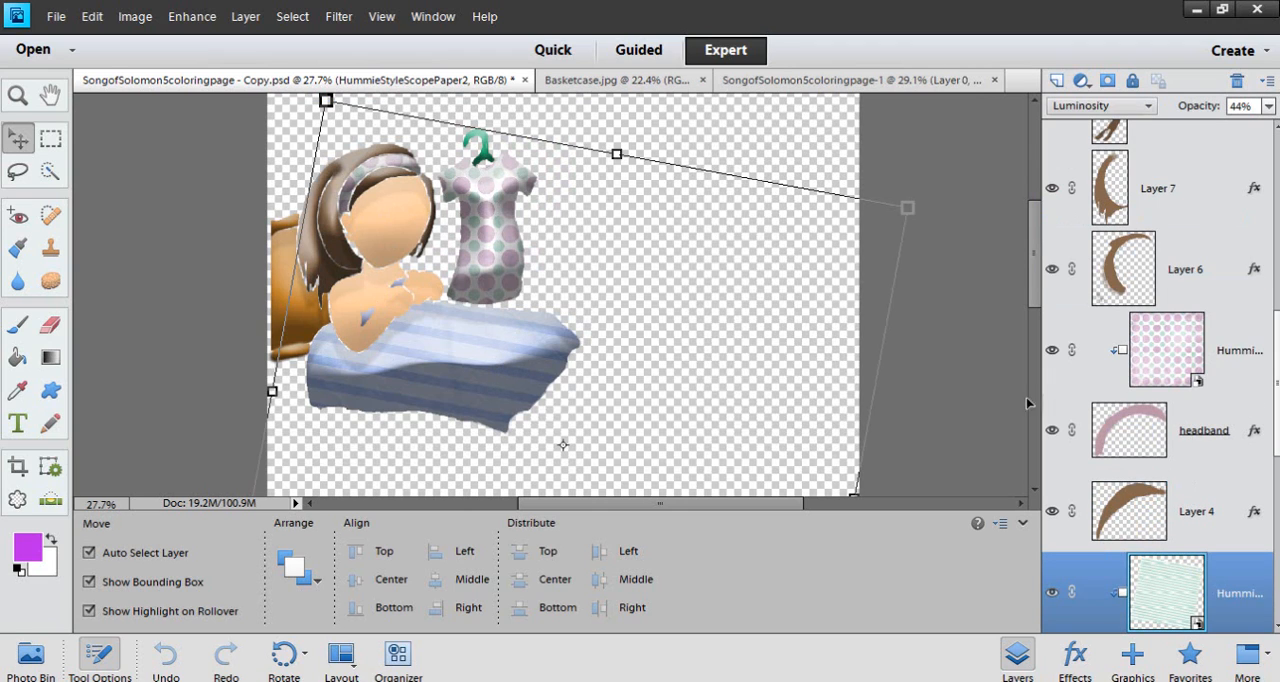
{"action": "scroll", "coordinate": [1200, 418], "scroll_direction": "down", "scroll_amount": 5}
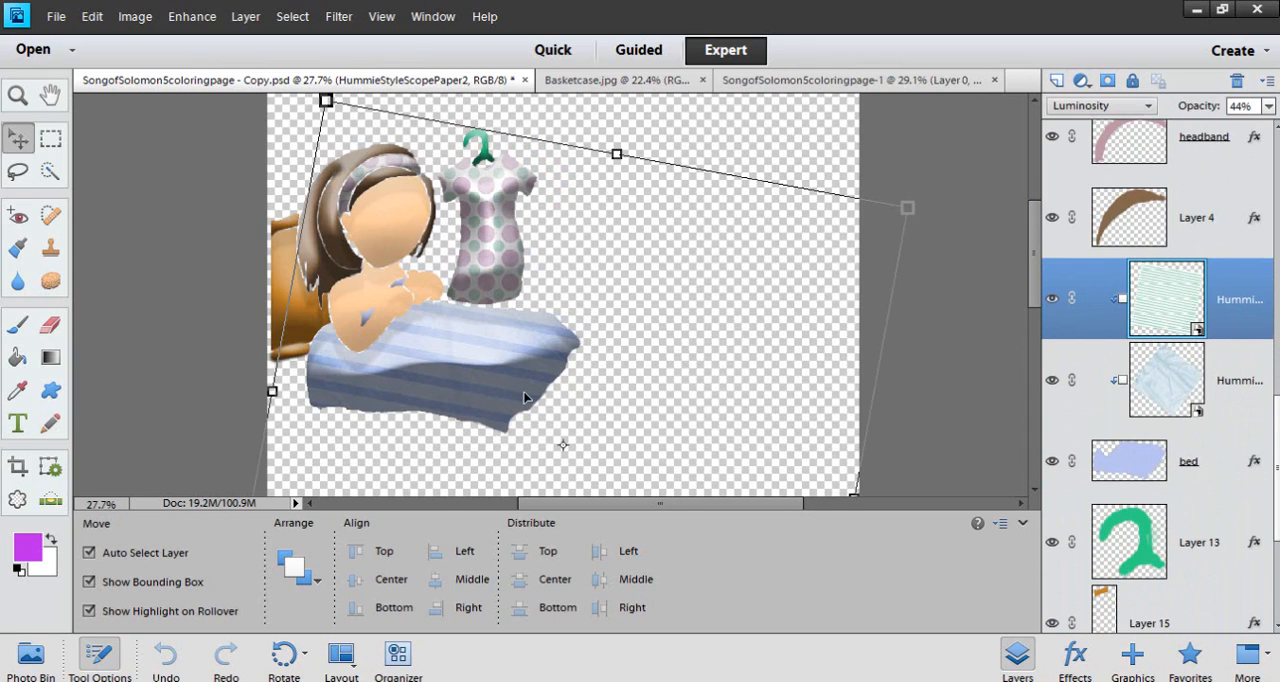
{"action": "scroll", "coordinate": [430, 354], "scroll_direction": "up", "scroll_amount": 2}
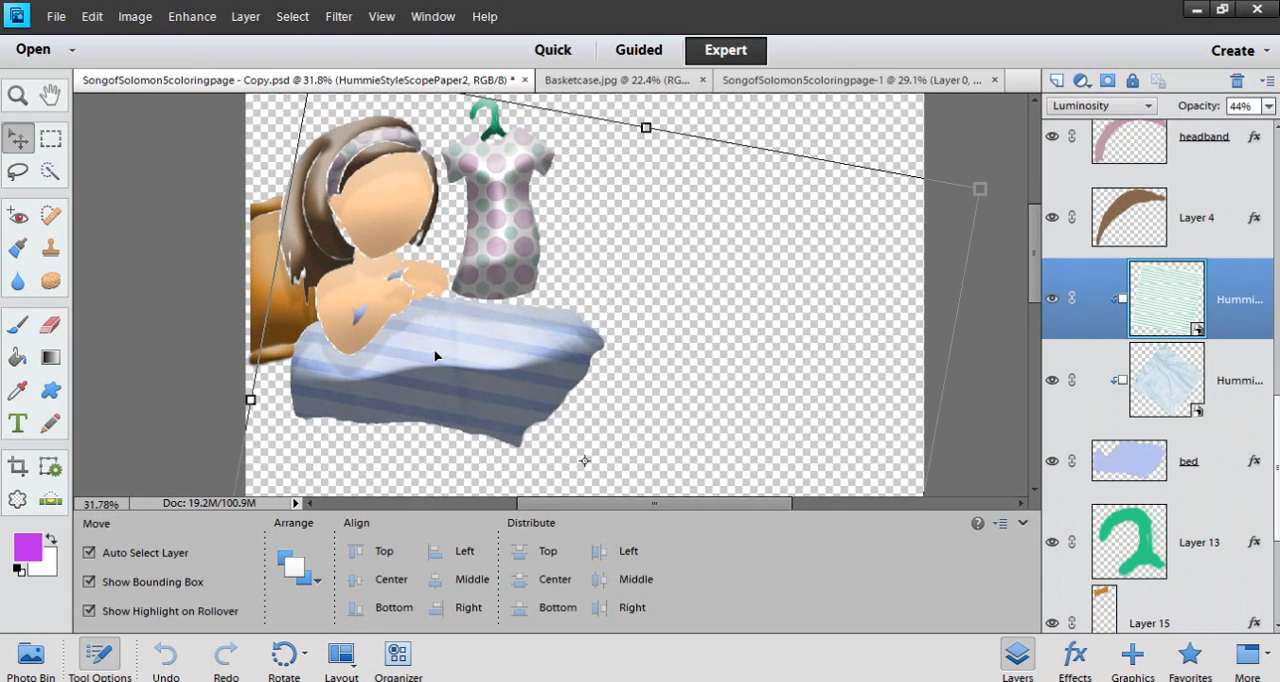
{"action": "left_click", "coordinate": [508, 215]}
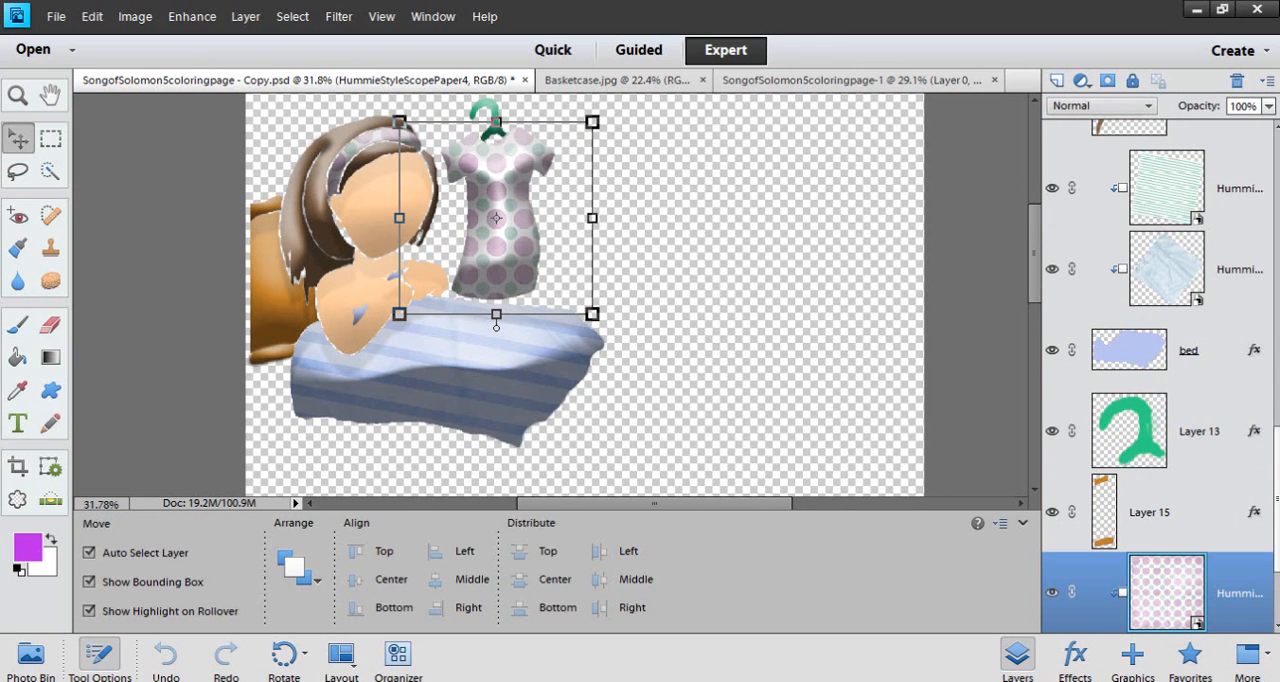
{"action": "scroll", "coordinate": [1064, 344], "scroll_direction": "down", "scroll_amount": 3}
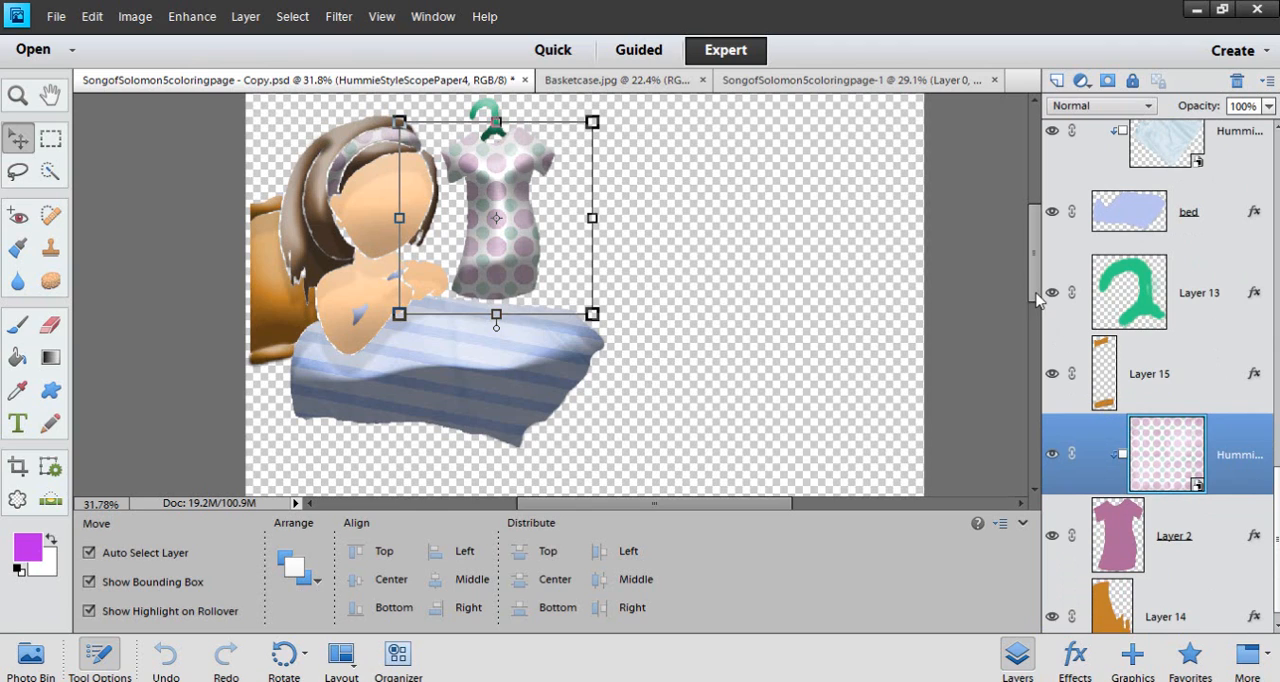
{"action": "left_click_drag", "start_coordinate": [1040, 300], "coordinate": [1040, 276]}
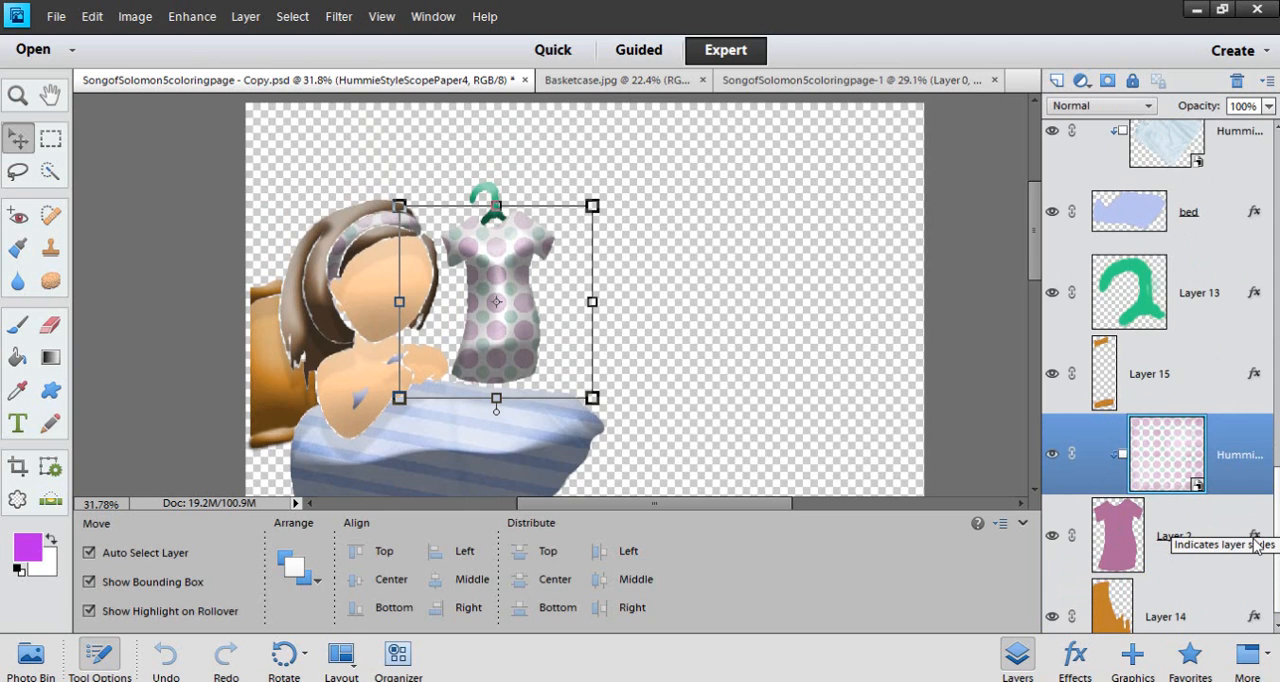
{"action": "scroll", "coordinate": [495, 276], "scroll_direction": "up", "scroll_amount": 7}
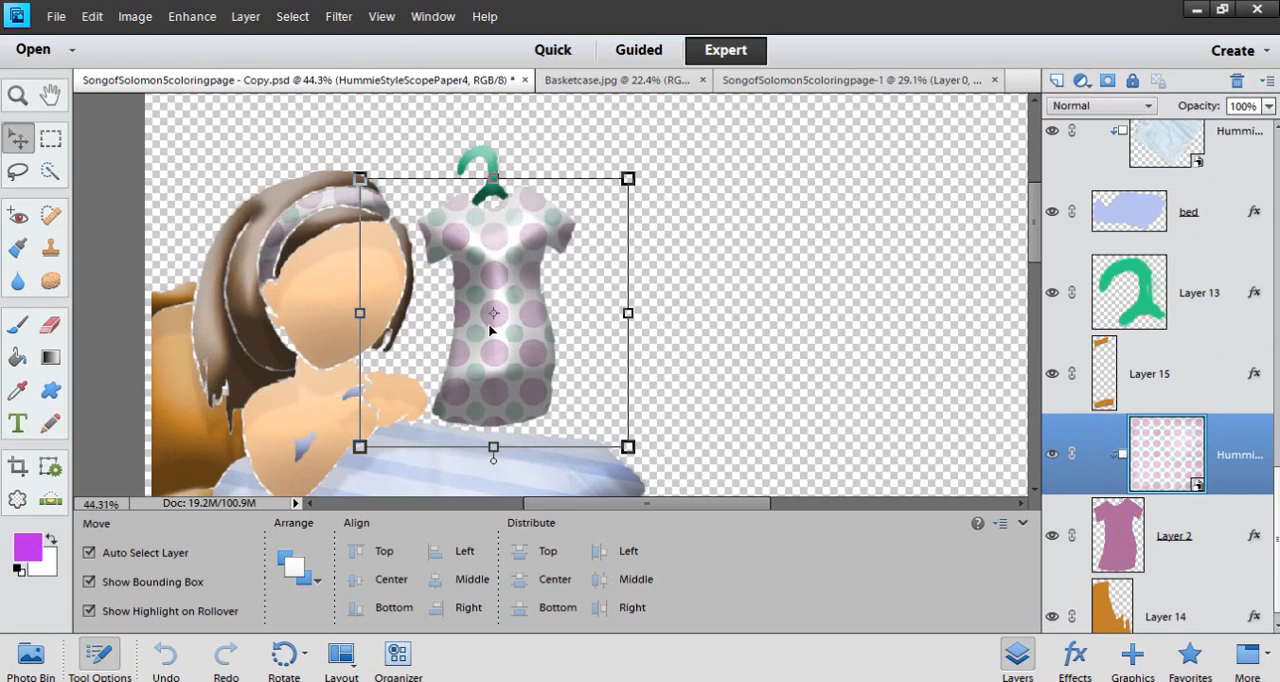
Release HummieStyleScopePaper4 from the dress shape in Layer 2, examine the full polka-dot paper, and clip it to Layer 2 again
{"action": "left_click", "coordinate": [1239, 496], "text": "alt"}
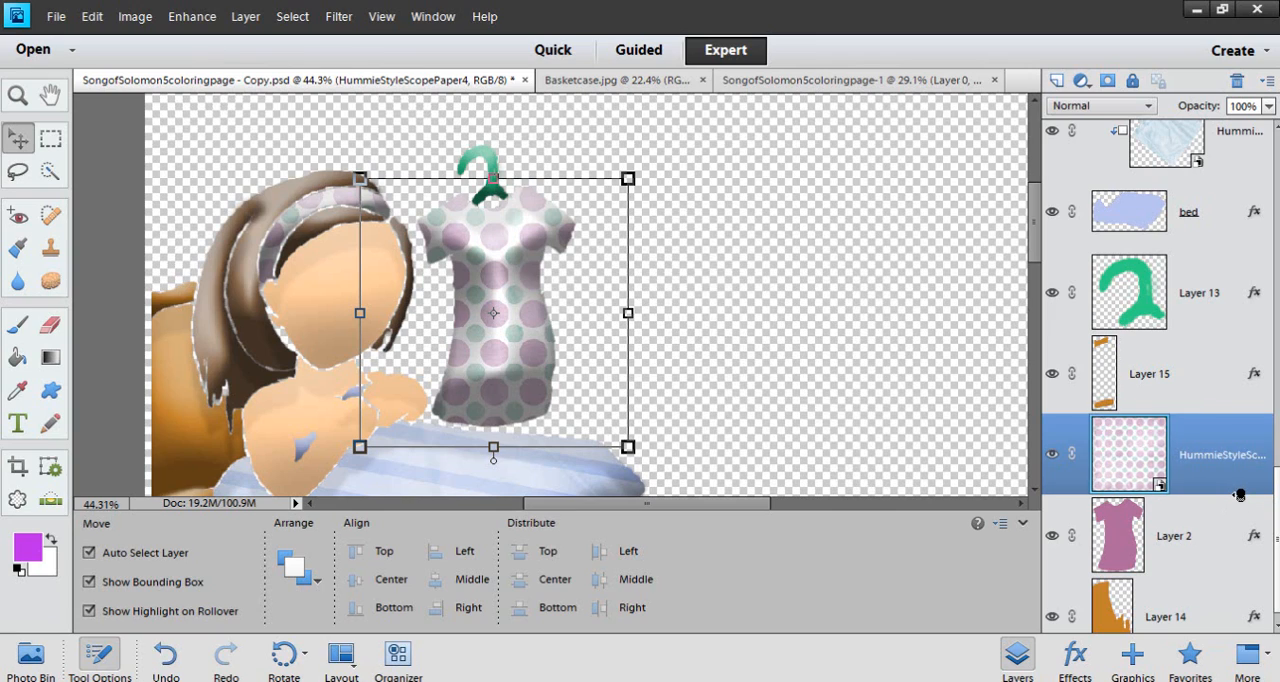
{"action": "scroll", "coordinate": [530, 314], "scroll_direction": "up", "scroll_amount": 4}
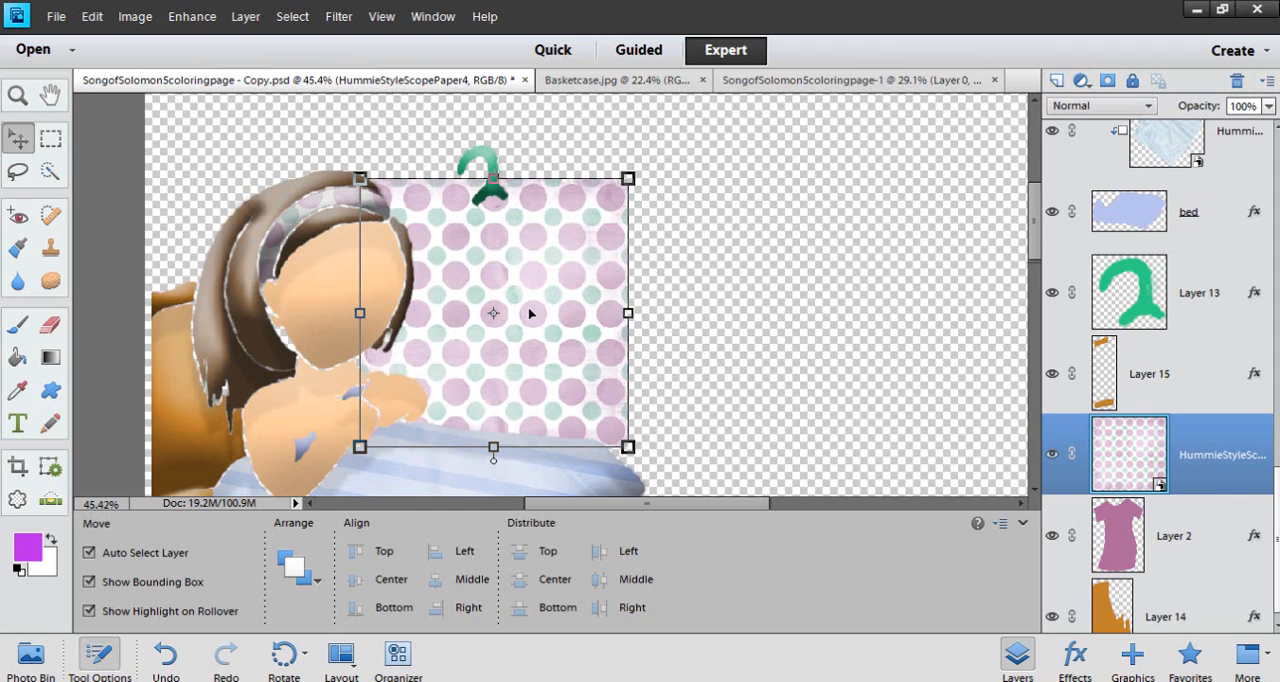
{"action": "scroll", "coordinate": [530, 314], "scroll_direction": "up", "scroll_amount": 3}
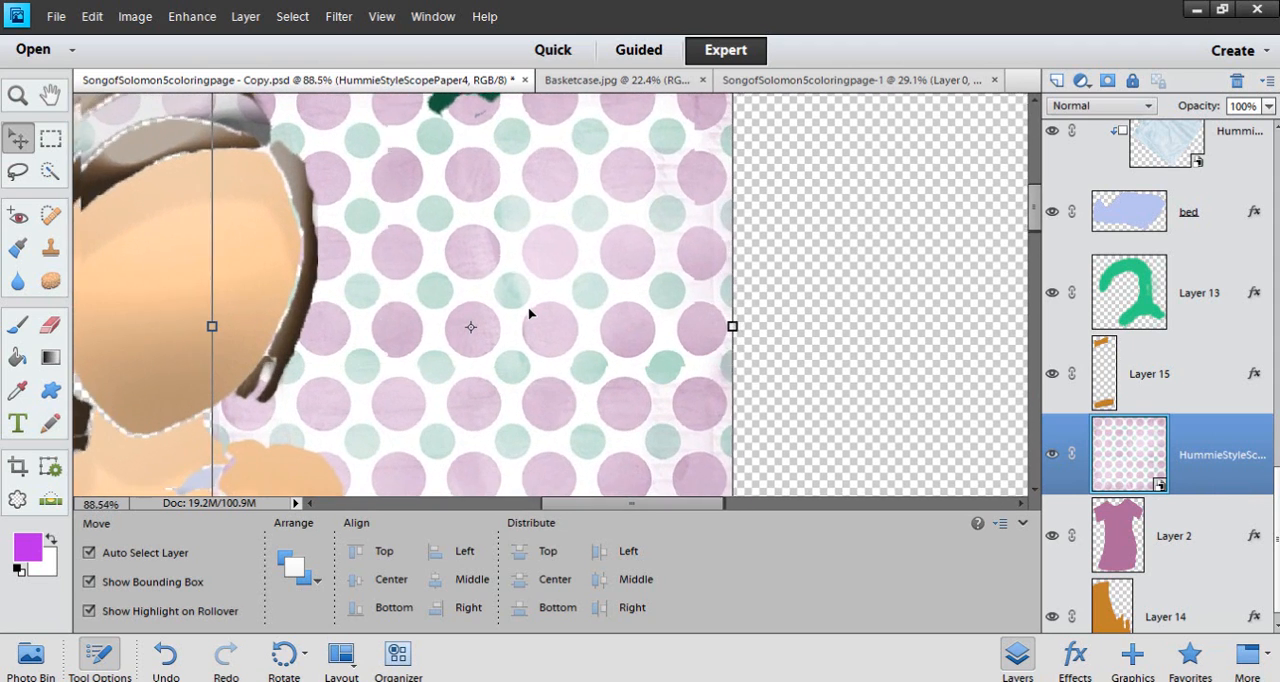
{"action": "scroll", "coordinate": [530, 314], "scroll_direction": "down", "scroll_amount": 3}
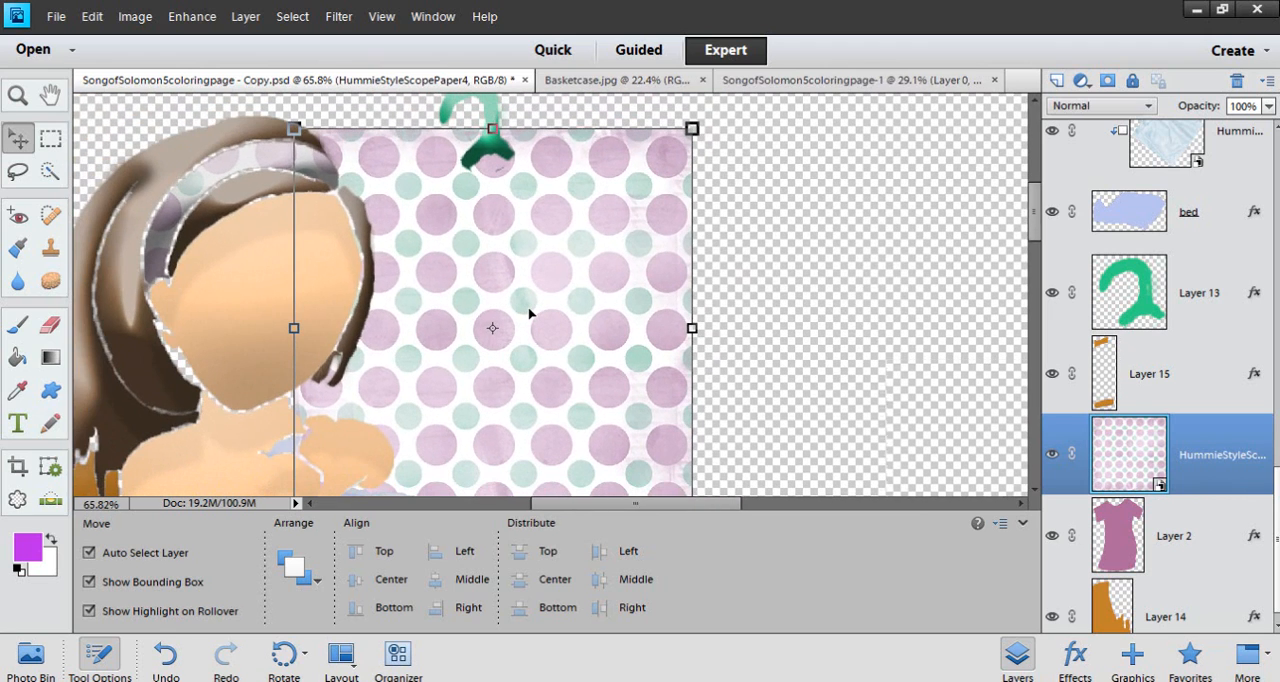
{"action": "scroll", "coordinate": [530, 314], "scroll_direction": "down", "scroll_amount": 10}
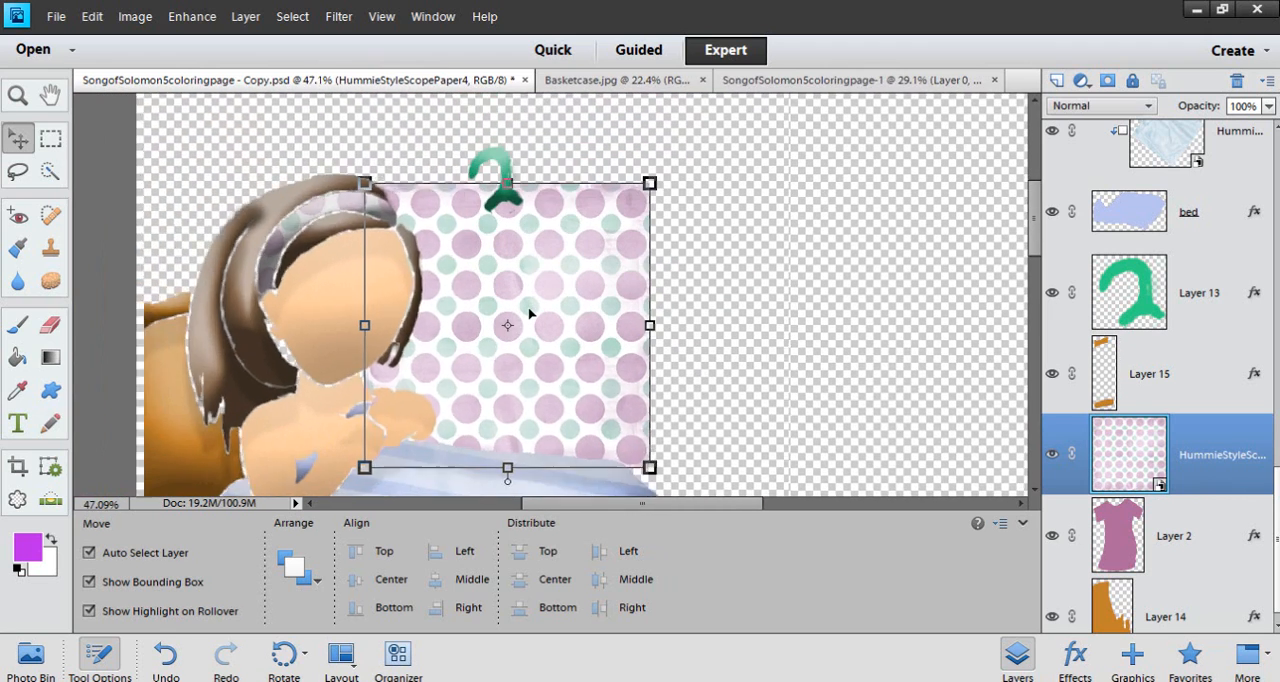
{"action": "scroll", "coordinate": [640, 420], "scroll_direction": "down", "scroll_amount": 3}
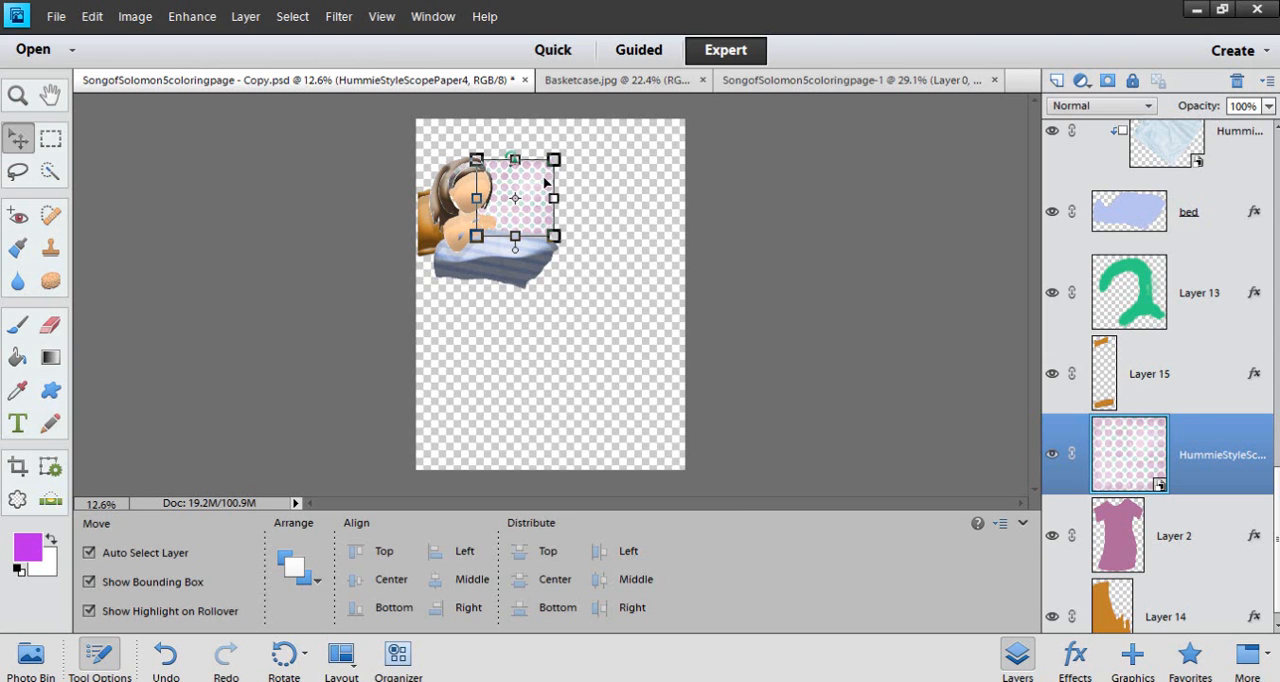
{"action": "scroll", "coordinate": [548, 184], "scroll_direction": "up", "scroll_amount": 8}
{"action": "scroll", "coordinate": [557, 229], "scroll_direction": "up", "scroll_amount": 1}
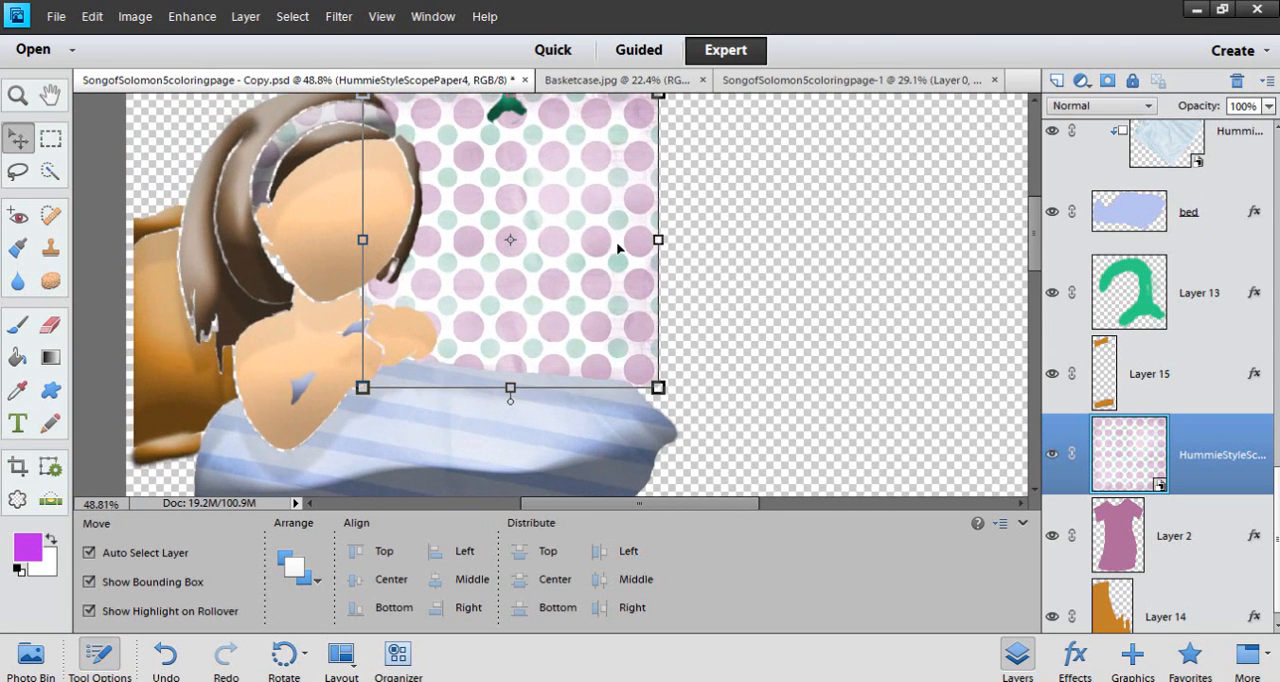
{"action": "left_click_drag", "start_coordinate": [1033, 256], "coordinate": [1033, 240]}
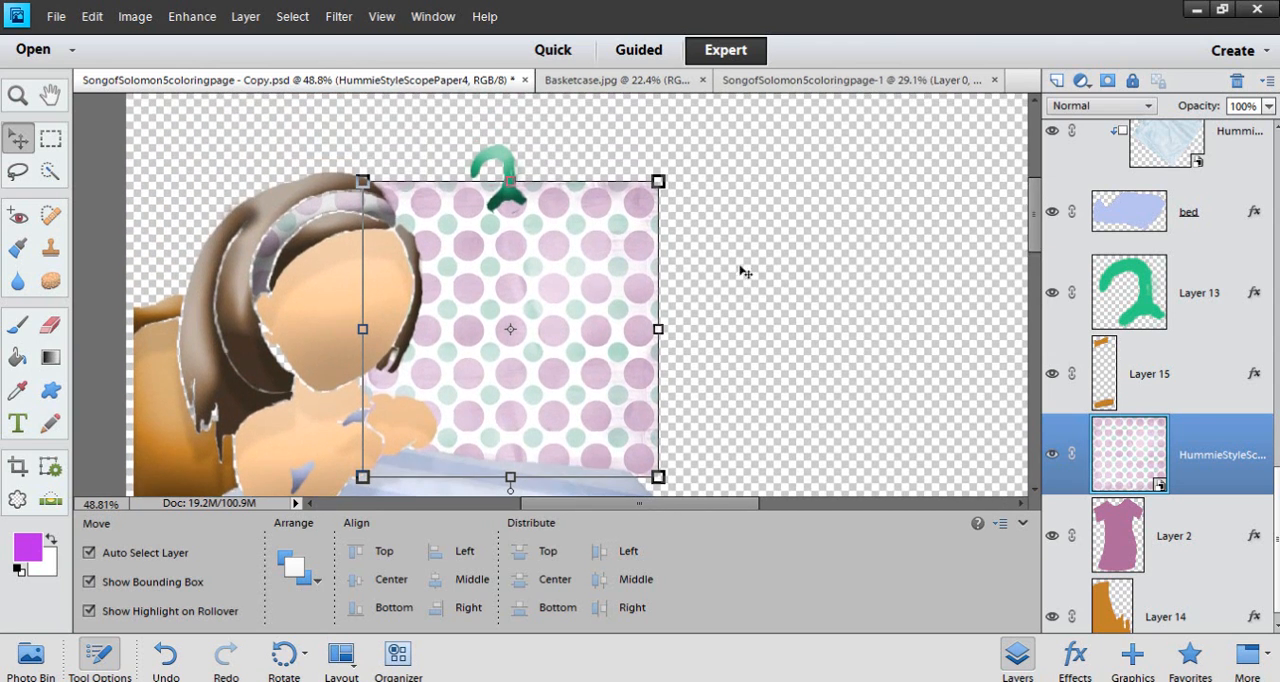
{"action": "left_click", "coordinate": [1194, 490], "text": "alt"}
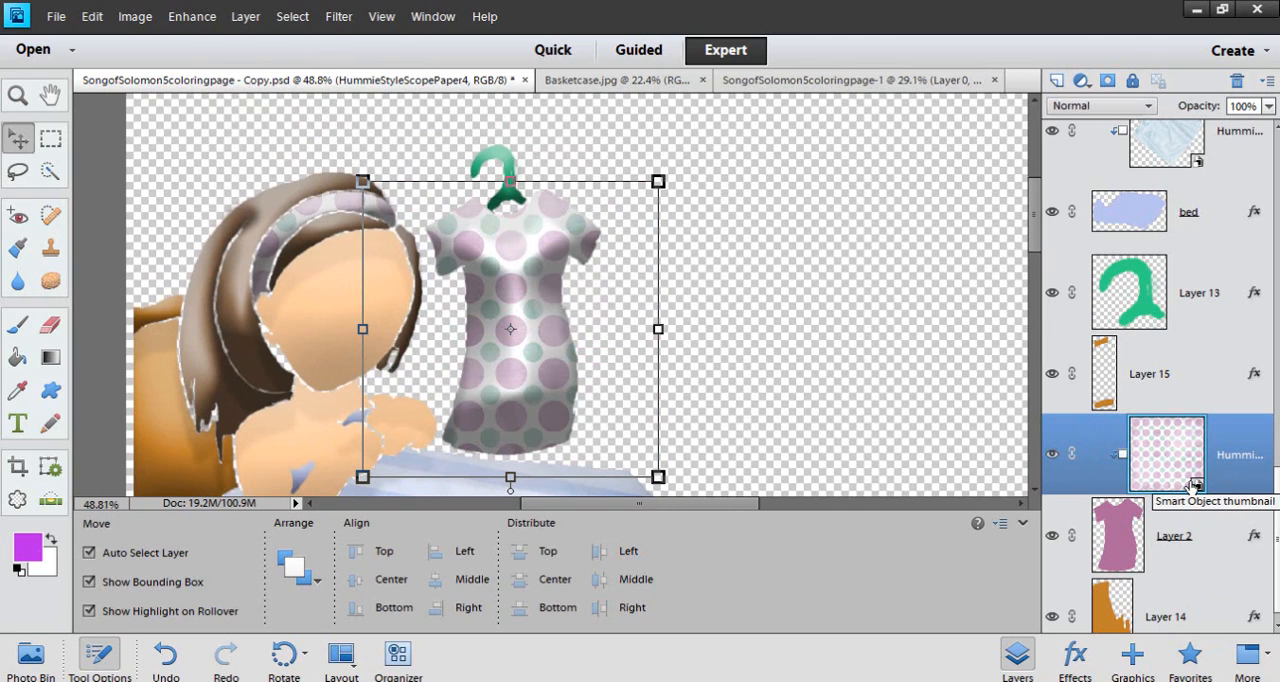
{"action": "left_click", "coordinate": [1191, 488], "text": "alt"}
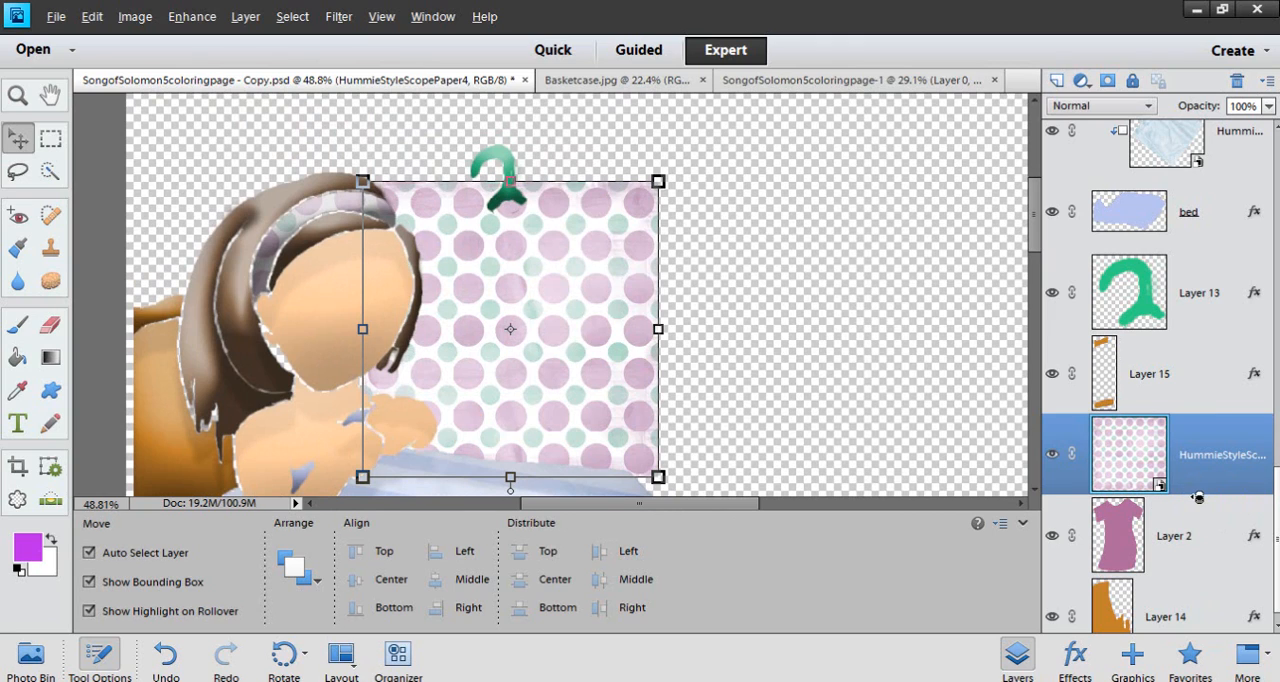
{"action": "left_click", "coordinate": [1197, 497], "text": "alt"}
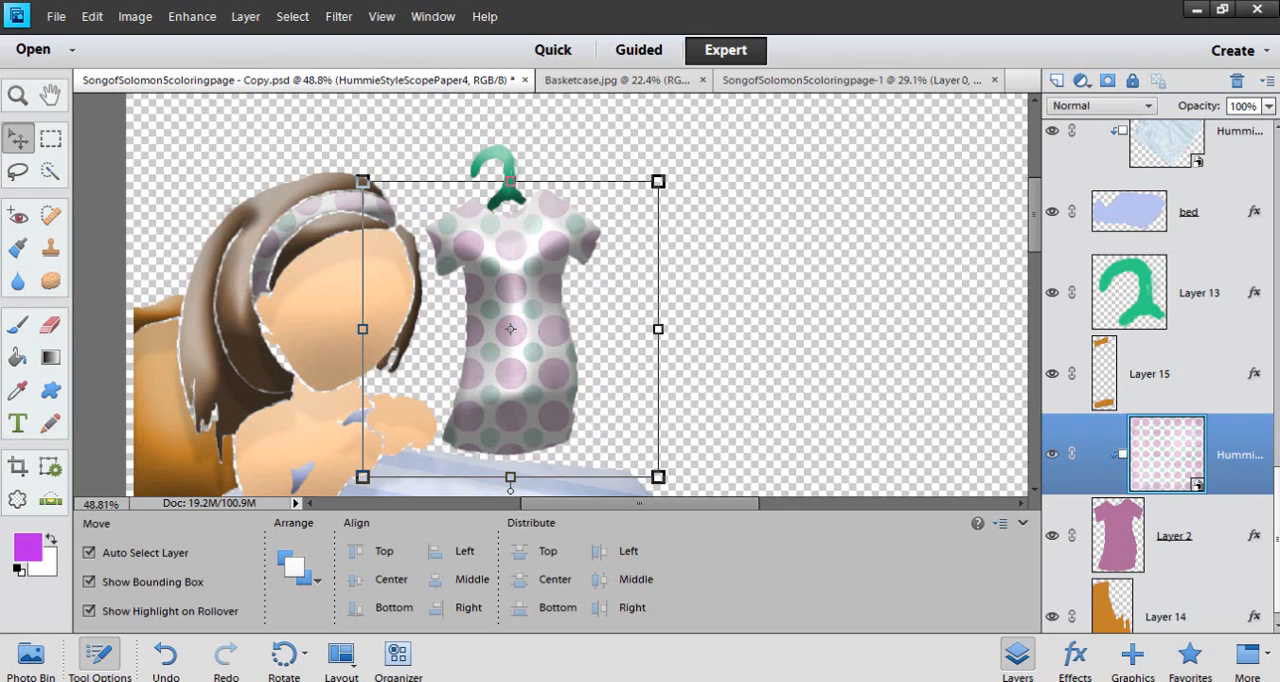
Try a lower opacity on the dress's polka-dot paper and return it to 100%
{"action": "left_click", "coordinate": [1268, 106]}
{"action": "mouse_move", "coordinate": [1263, 127]}
{"action": "left_mouse_down"}
{"action": "mouse_move", "coordinate": [1240, 132]}
{"action": "mouse_move", "coordinate": [1265, 129]}
{"action": "left_mouse_up"}
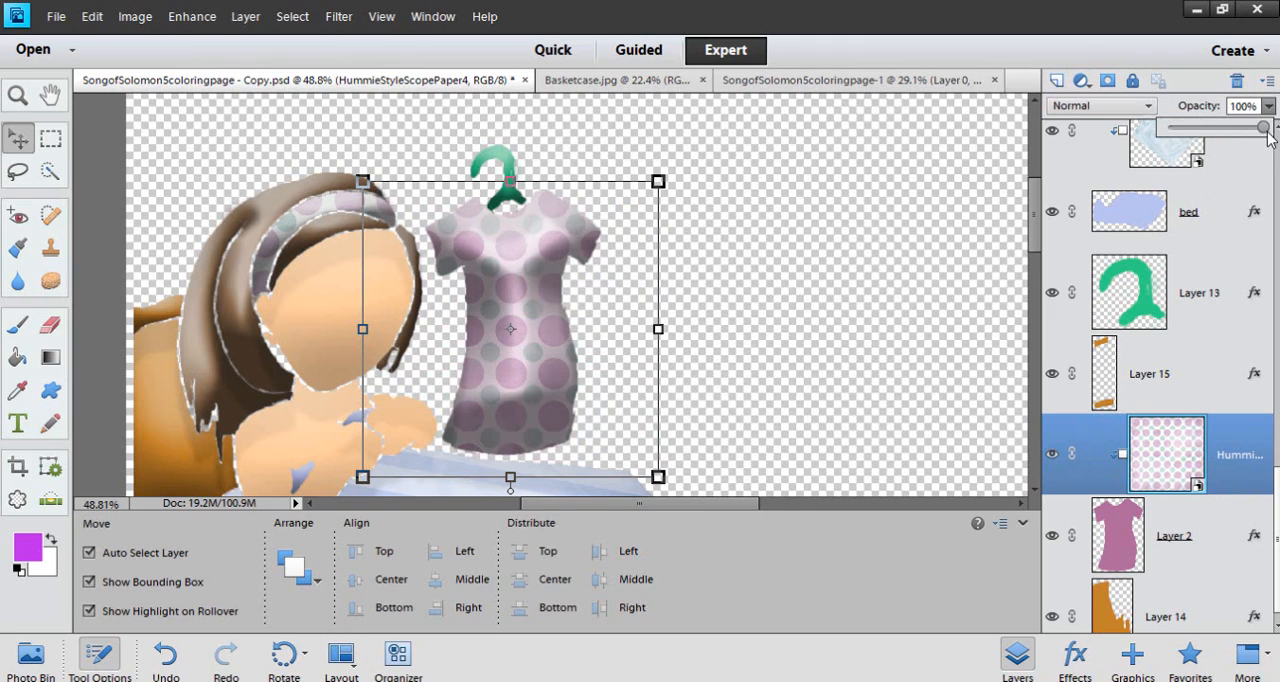
Try the Lighten and Hard Light blending modes on the dress's polka-dot paper and return it to Normal
{"action": "left_click", "coordinate": [1120, 106]}
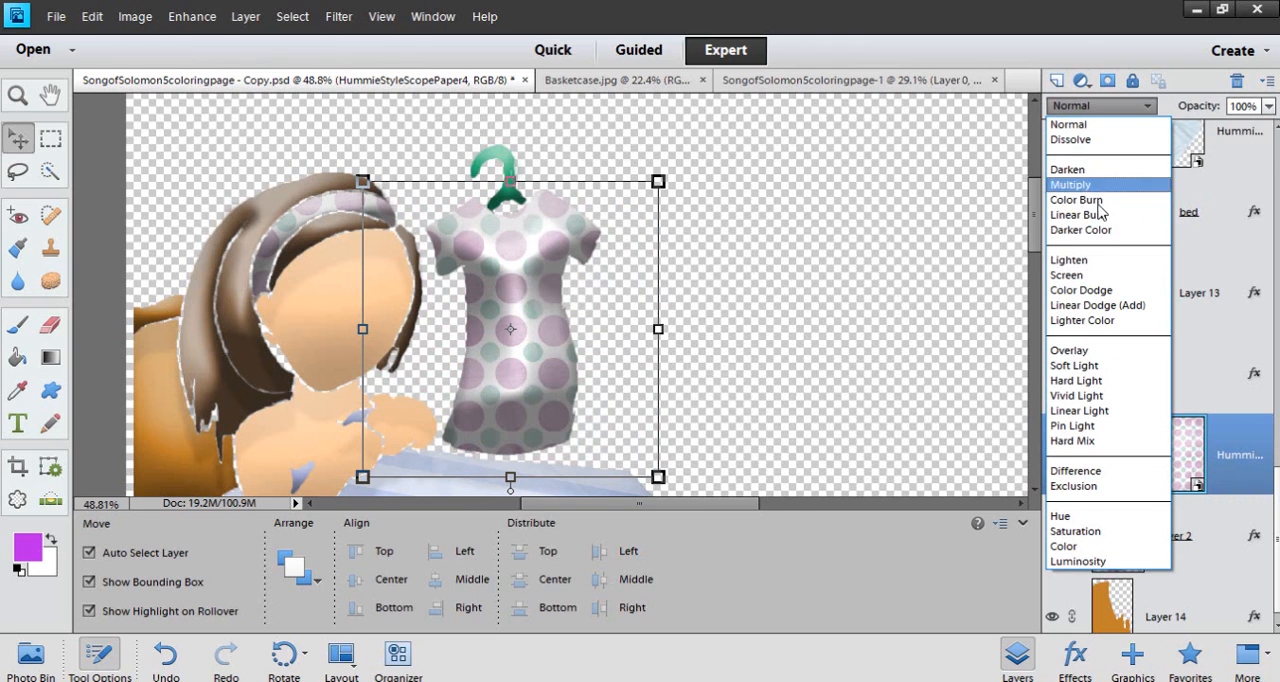
{"action": "left_click", "coordinate": [1086, 261]}
{"action": "left_click", "coordinate": [1112, 106]}
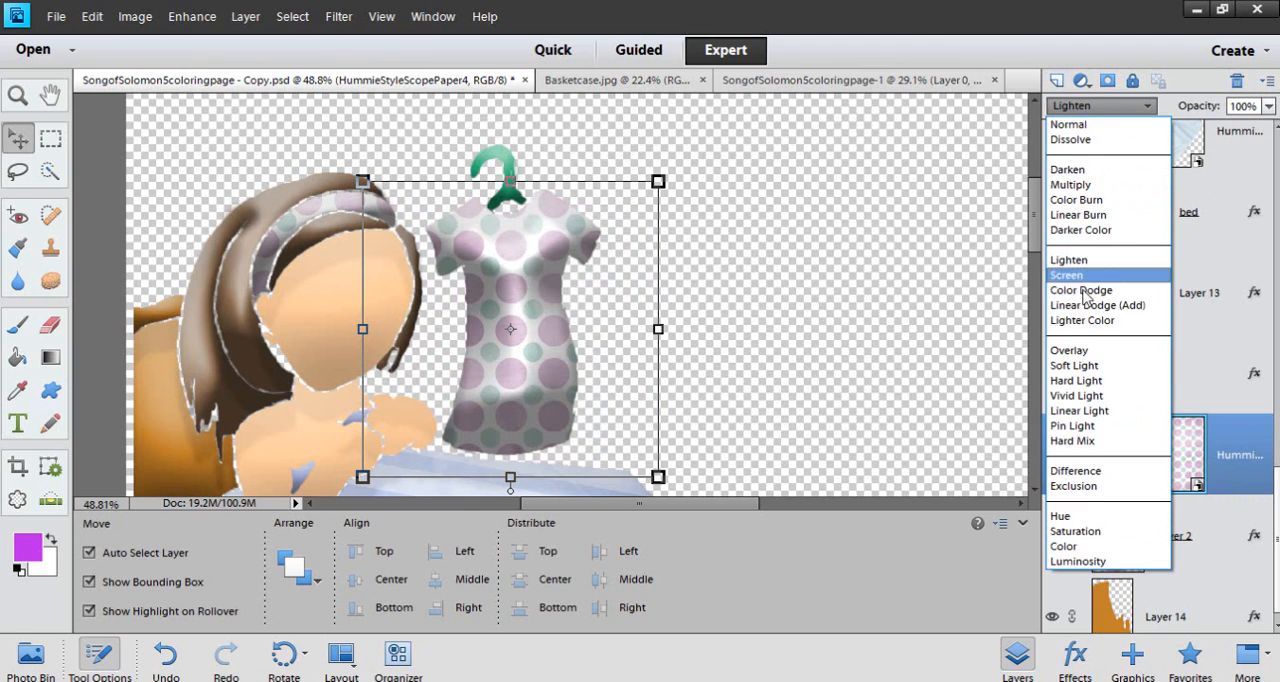
{"action": "left_click", "coordinate": [1076, 383]}
{"action": "left_click", "coordinate": [1126, 108]}
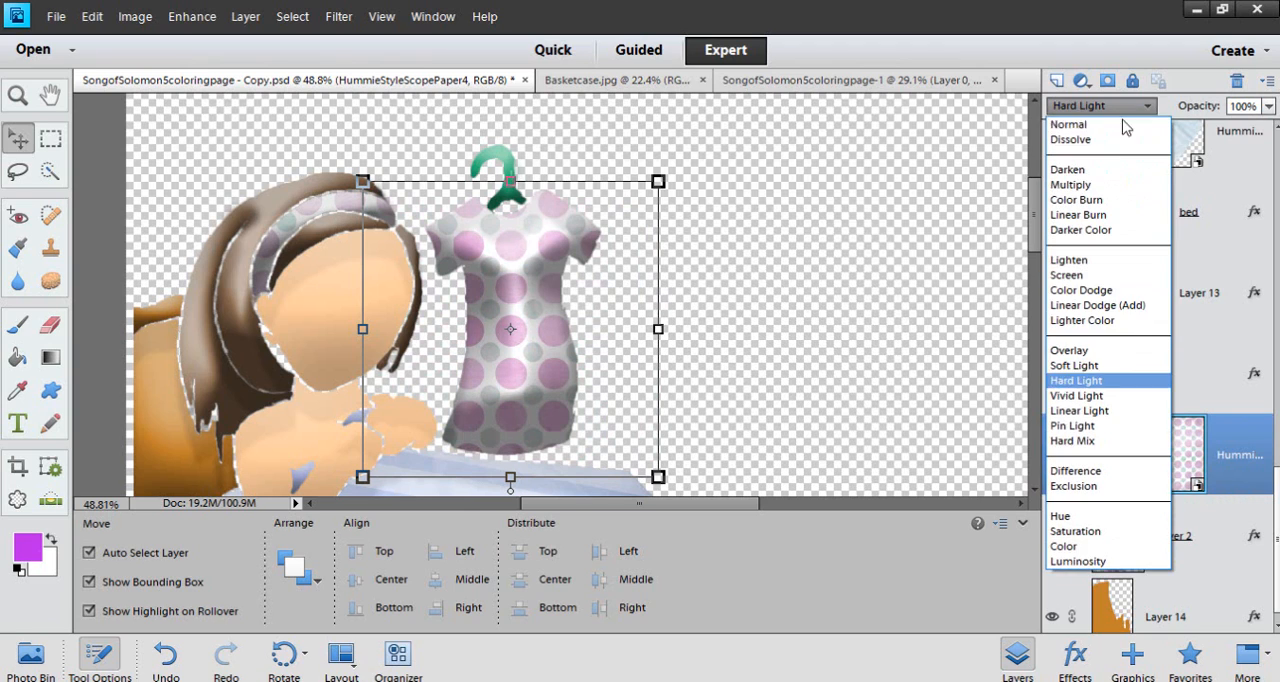
{"action": "left_click", "coordinate": [1100, 122]}
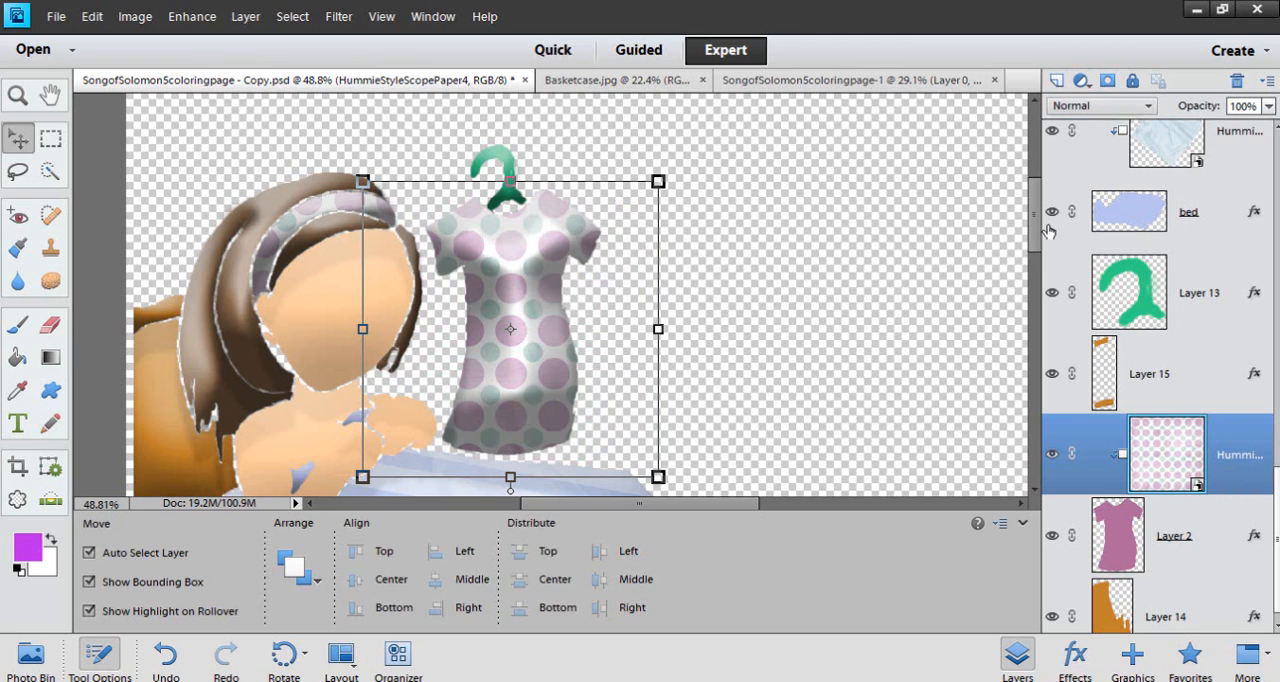
Release both papers from the bed shape, and hide the striped paper and the bed layer to examine the full wrinkled HummieStyleScopePaper8
{"action": "scroll", "coordinate": [560, 342], "scroll_direction": "down", "scroll_amount": 5}
{"action": "left_click", "coordinate": [515, 344]}
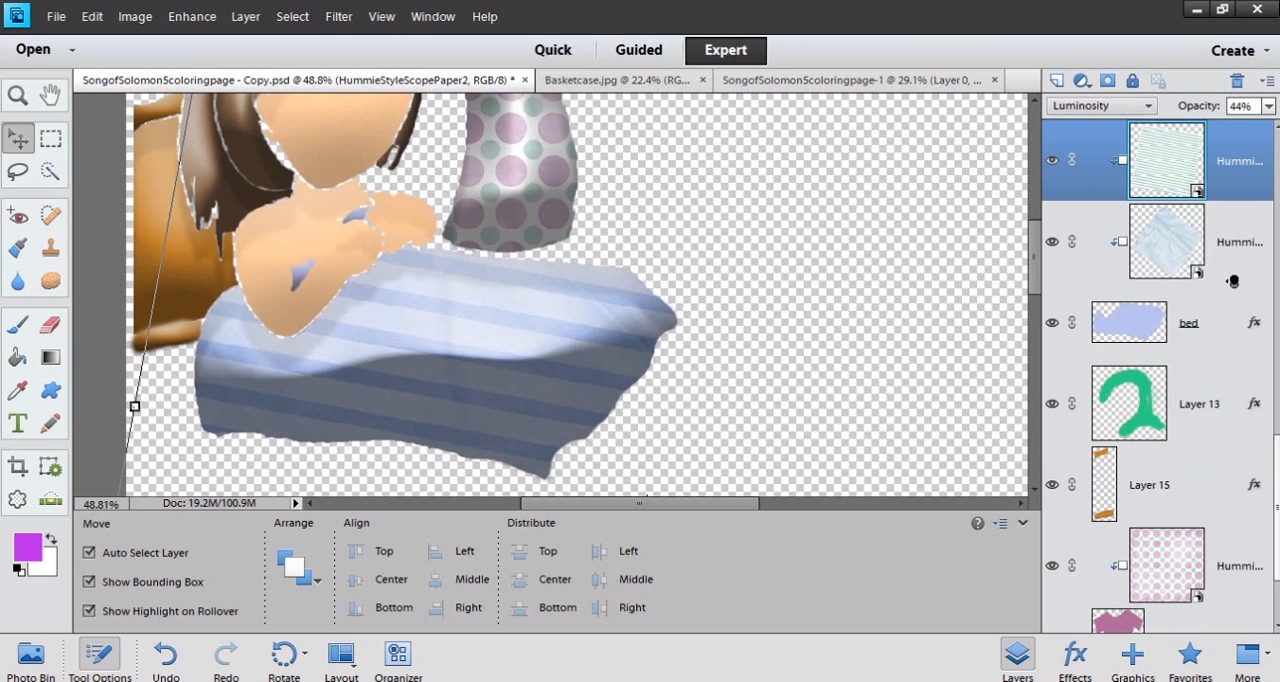
{"action": "left_click_drag", "start_coordinate": [1233, 281], "coordinate": [1228, 205]}
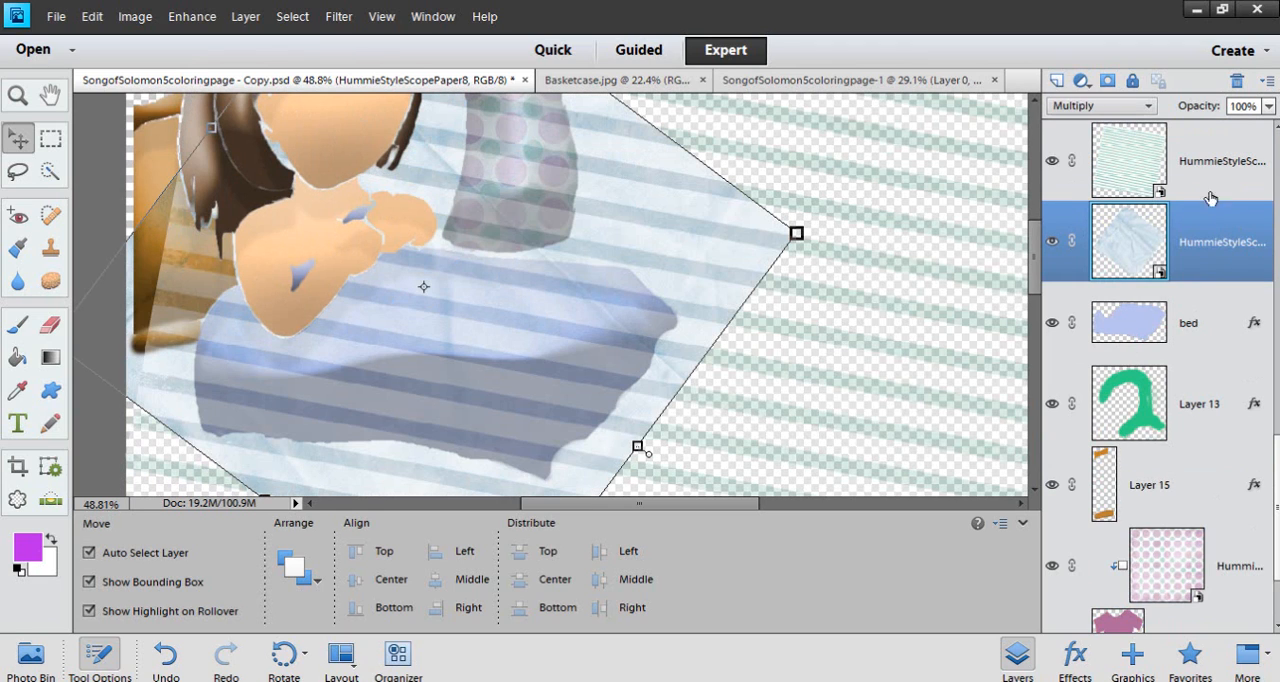
{"action": "left_click", "coordinate": [1052, 161]}
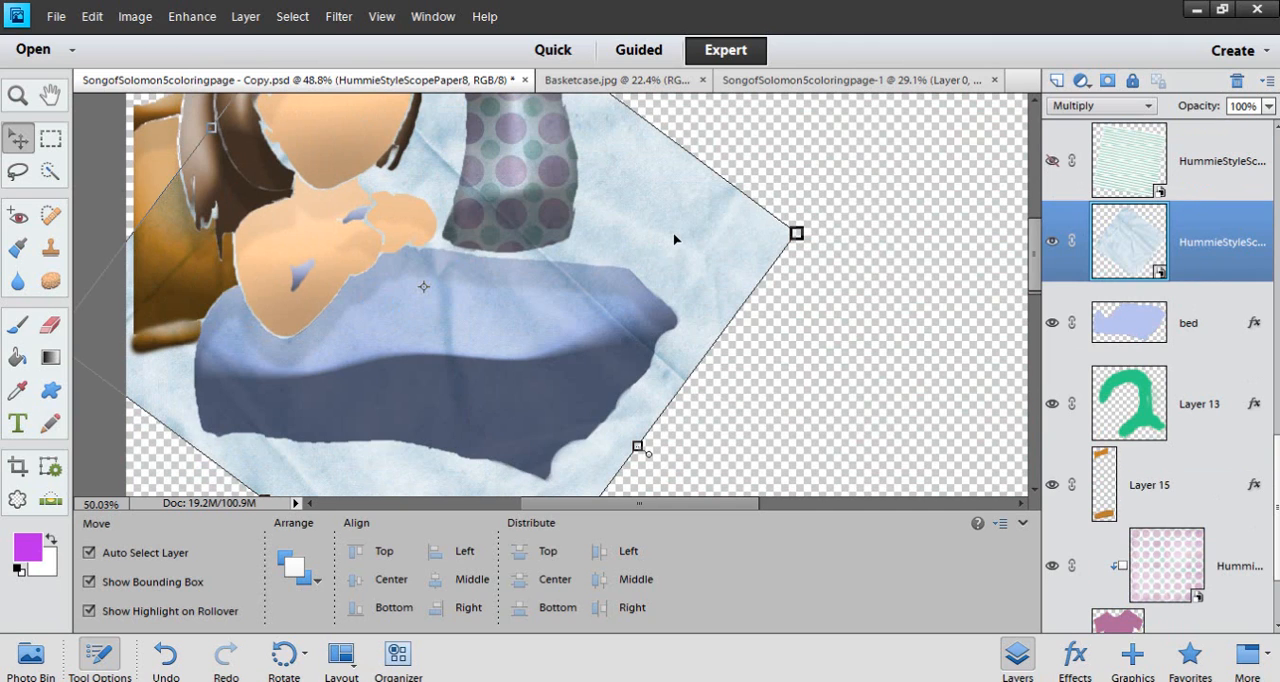
{"action": "scroll", "coordinate": [675, 240], "scroll_direction": "up", "scroll_amount": 1}
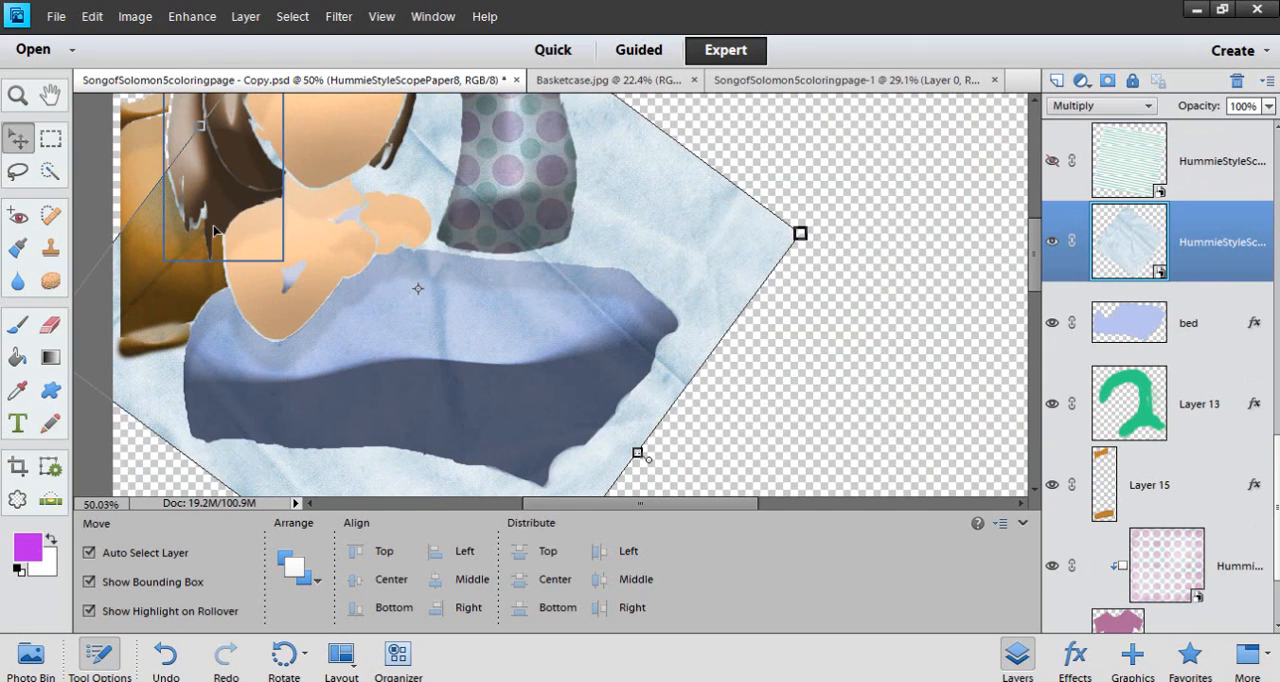
{"action": "left_click", "coordinate": [1052, 322]}
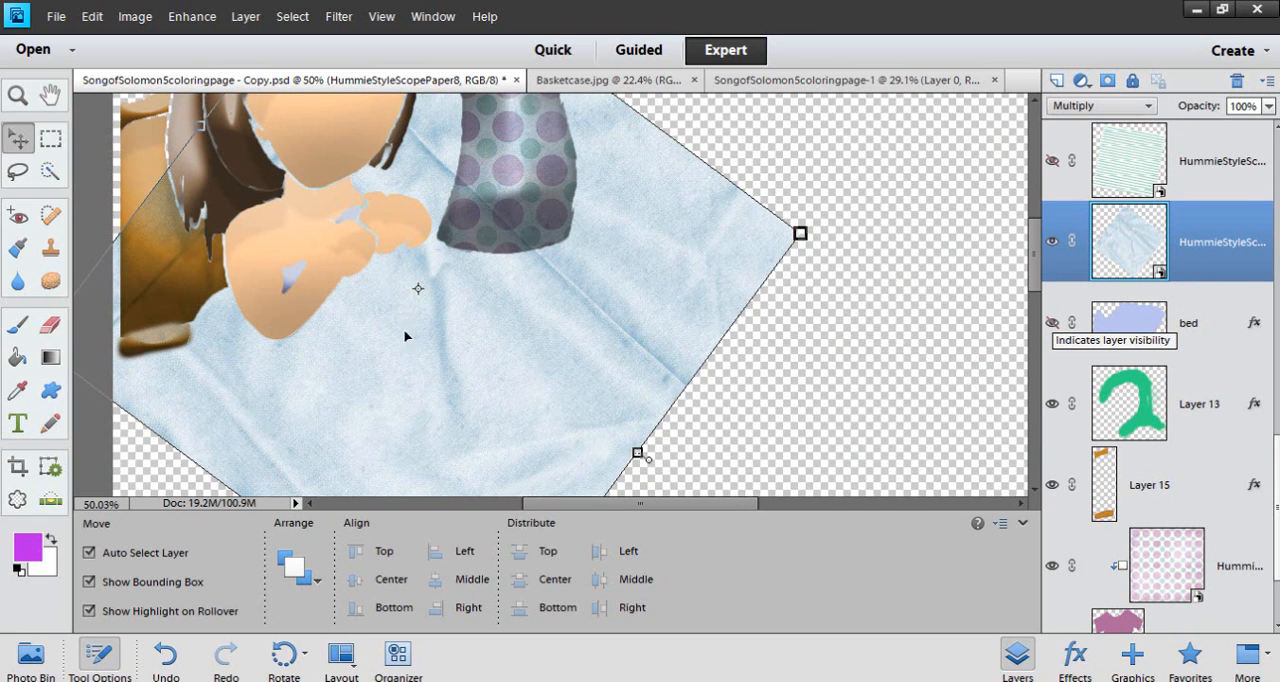
{"action": "scroll", "coordinate": [406, 334], "scroll_direction": "down", "scroll_amount": 4}
{"action": "scroll", "coordinate": [516, 367], "scroll_direction": "up", "scroll_amount": 2}
{"action": "scroll", "coordinate": [600, 340], "scroll_direction": "up", "scroll_amount": 2}
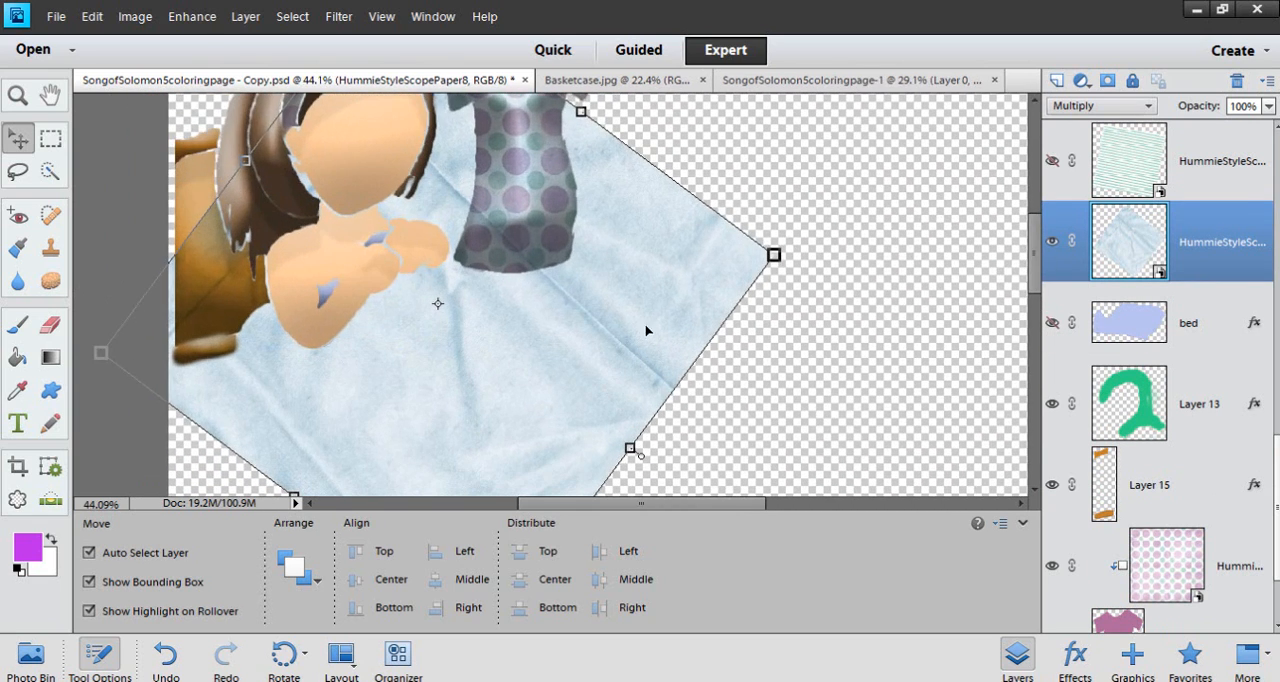
{"action": "scroll", "coordinate": [600, 305], "scroll_direction": "up", "scroll_amount": 2}
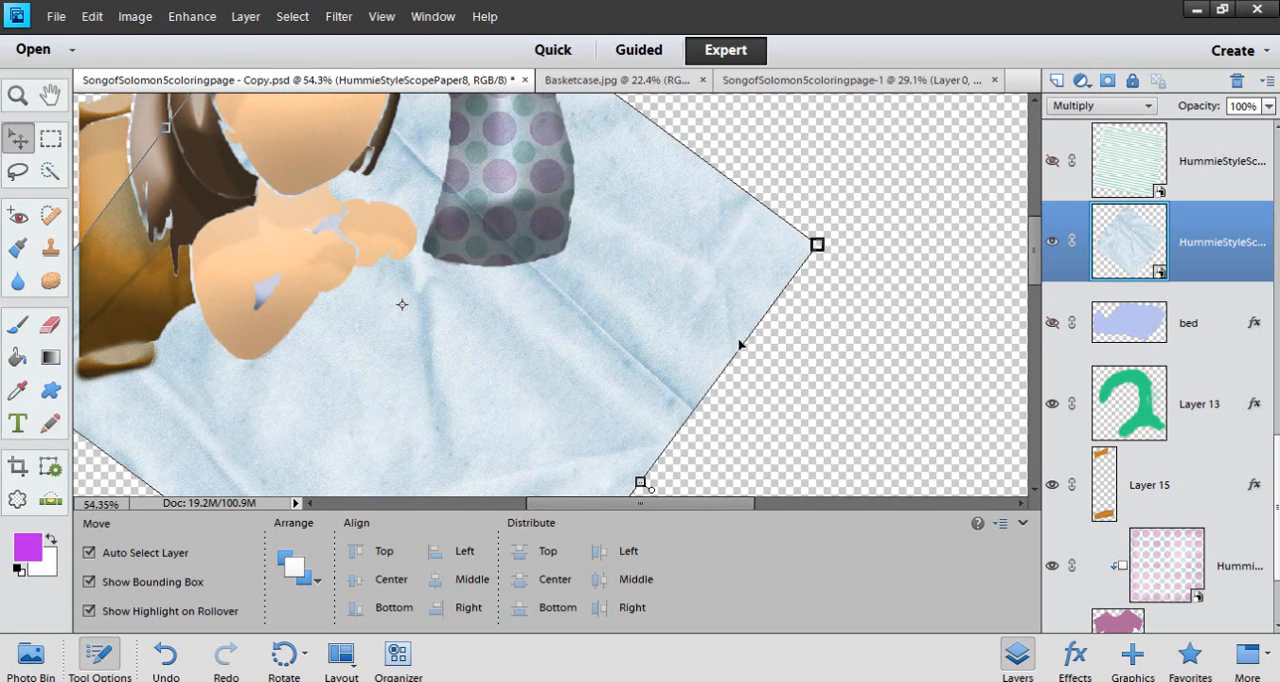
Show the bed layer, clip HummieStyleScopePaper8 to it again, and examine the wrinkled fabric texture on the bed
{"action": "left_click", "coordinate": [1051, 323]}
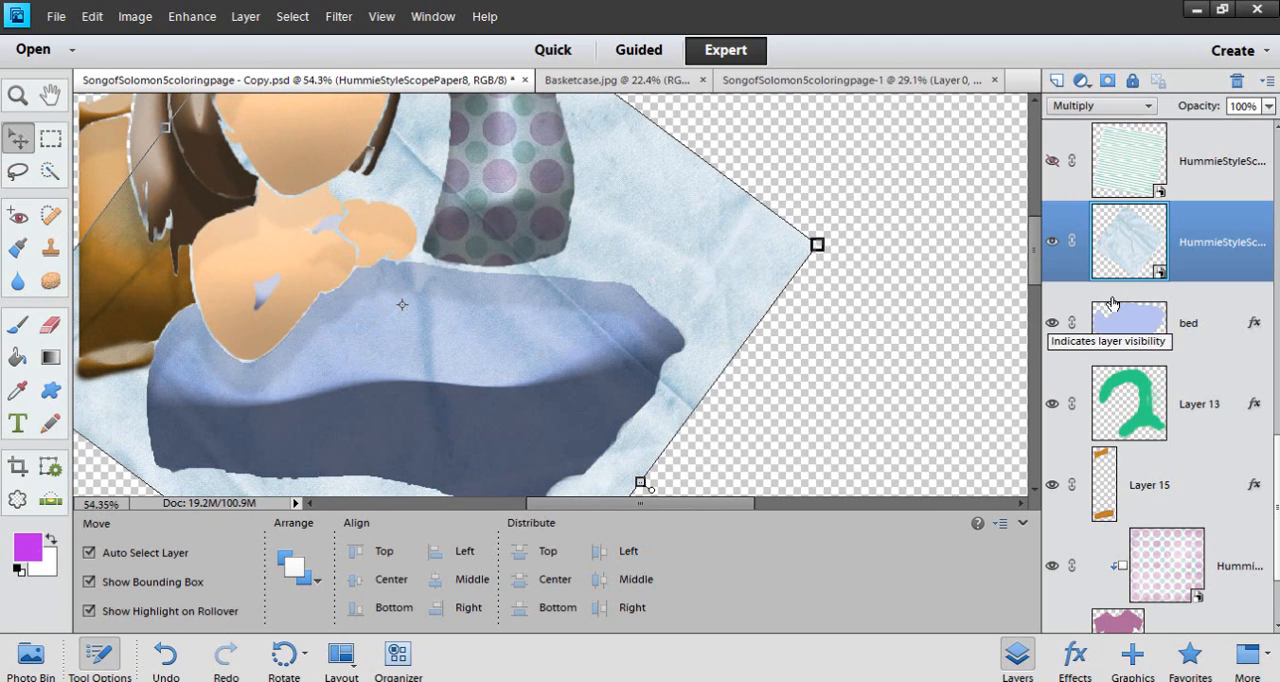
{"action": "left_click", "coordinate": [1210, 283], "text": "alt"}
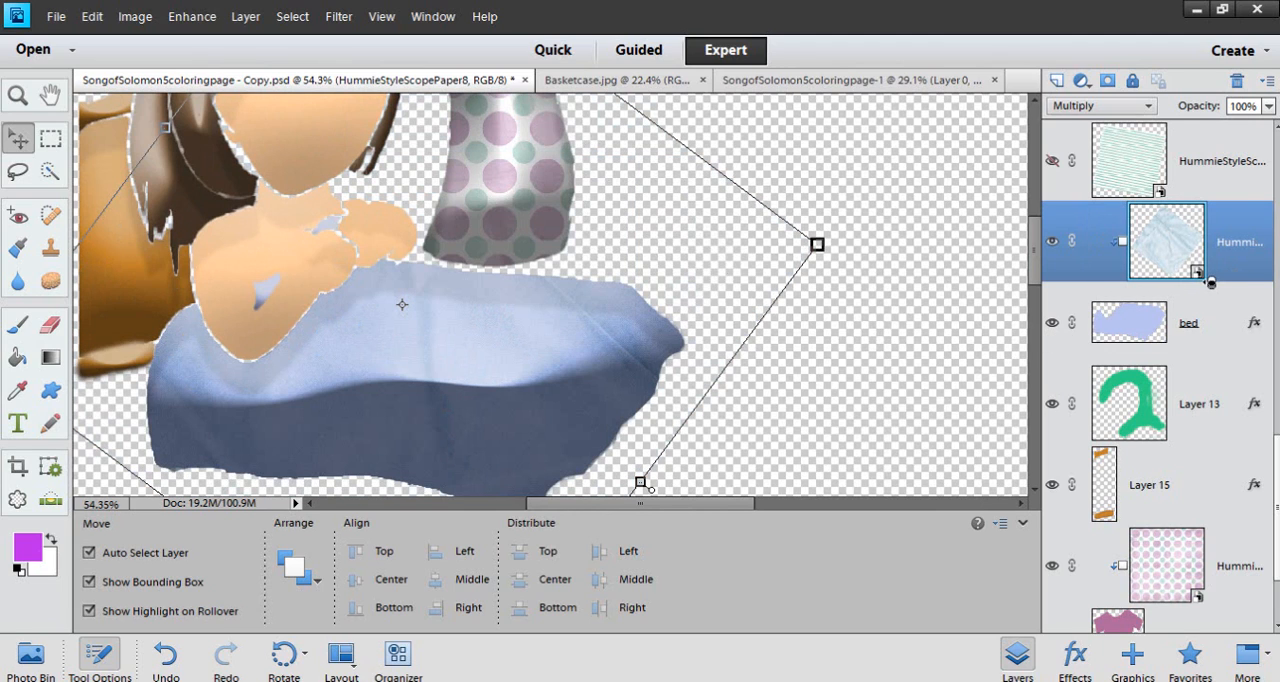
{"action": "scroll", "coordinate": [430, 394], "scroll_direction": "up", "scroll_amount": 3}
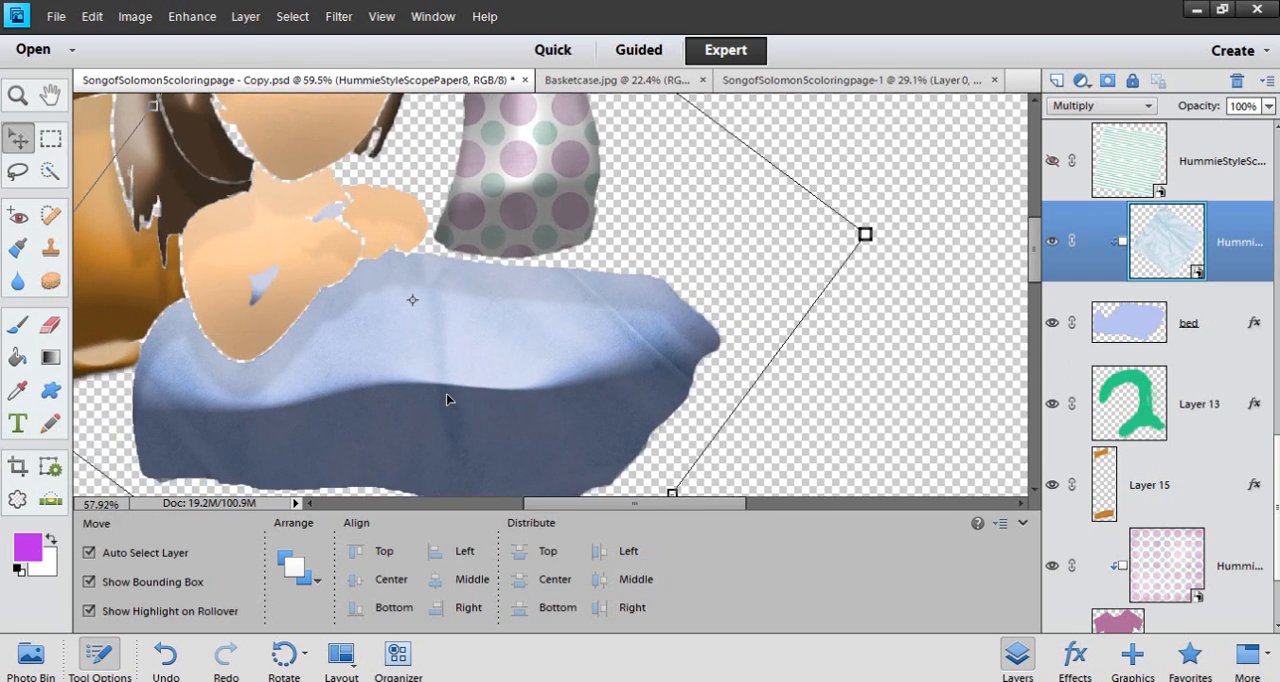
{"action": "scroll", "coordinate": [446, 394], "scroll_direction": "down", "scroll_amount": 6}
{"action": "scroll", "coordinate": [446, 394], "scroll_direction": "up", "scroll_amount": 2}
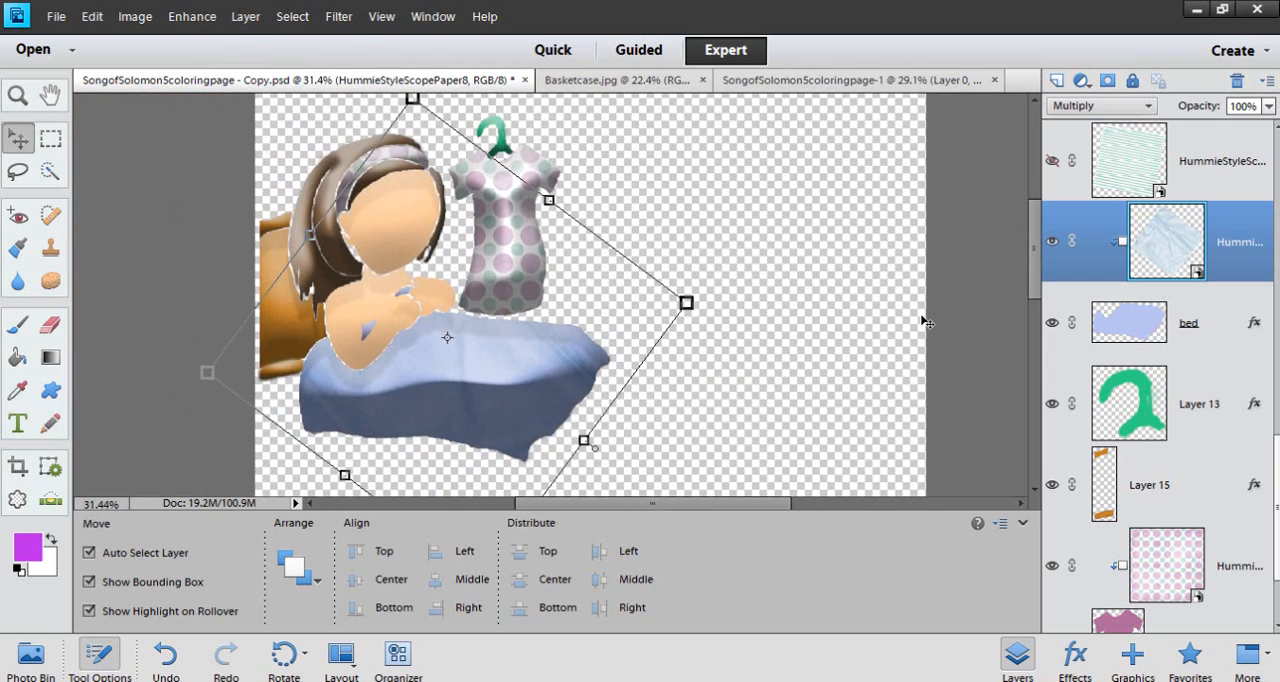
{"action": "left_click_drag", "start_coordinate": [1034, 288], "coordinate": [1034, 296]}
{"action": "scroll", "coordinate": [505, 389], "scroll_direction": "up", "scroll_amount": 1}
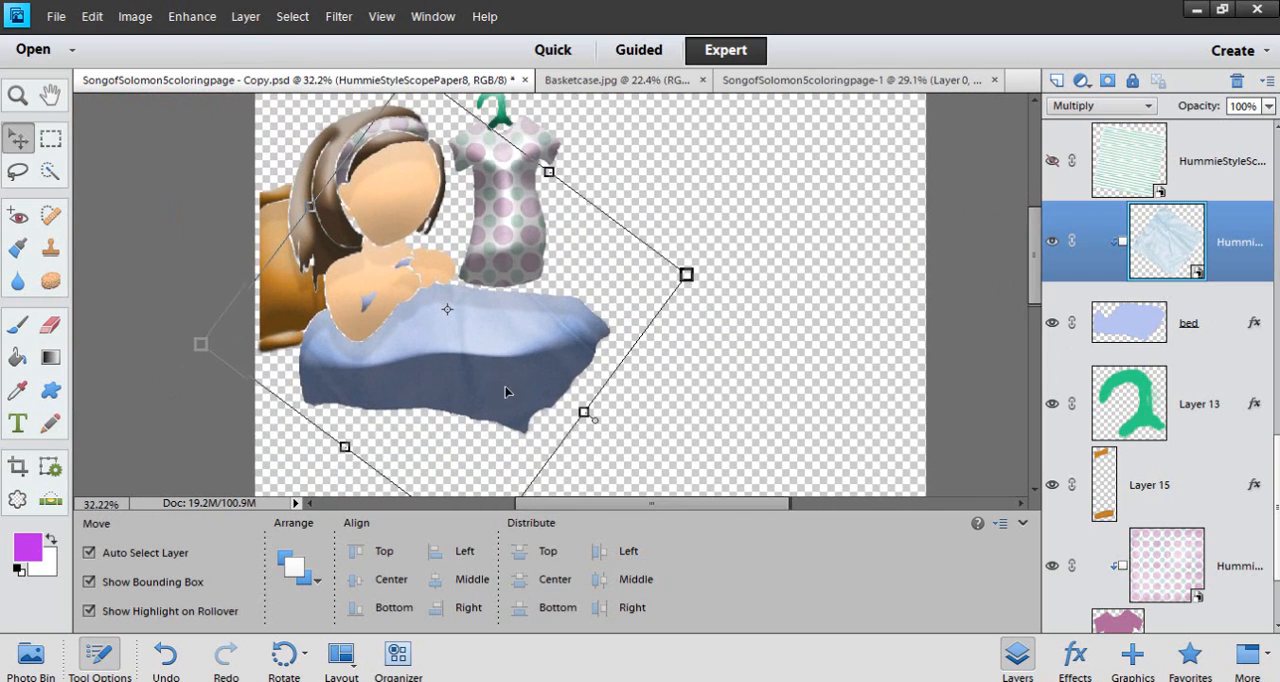
{"action": "scroll", "coordinate": [440, 358], "scroll_direction": "up", "scroll_amount": 3}
{"action": "scroll", "coordinate": [459, 355], "scroll_direction": "up", "scroll_amount": 2}
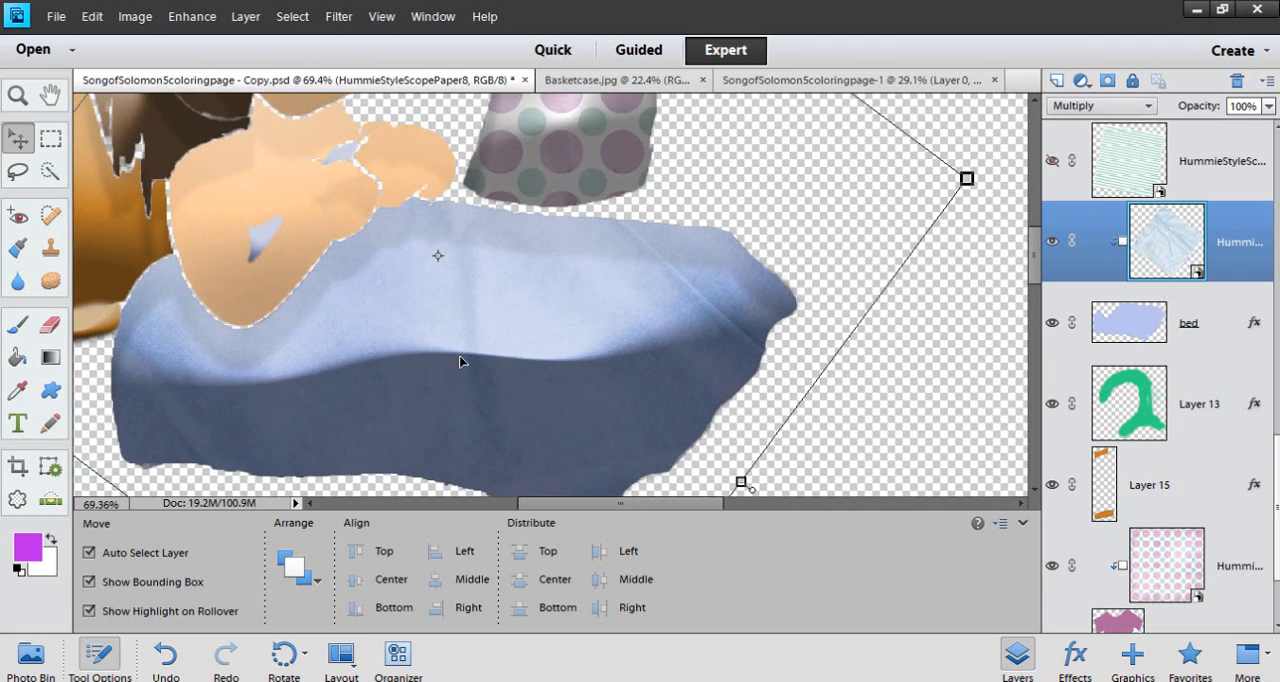
{"action": "scroll", "coordinate": [460, 361], "scroll_direction": "down", "scroll_amount": 2}
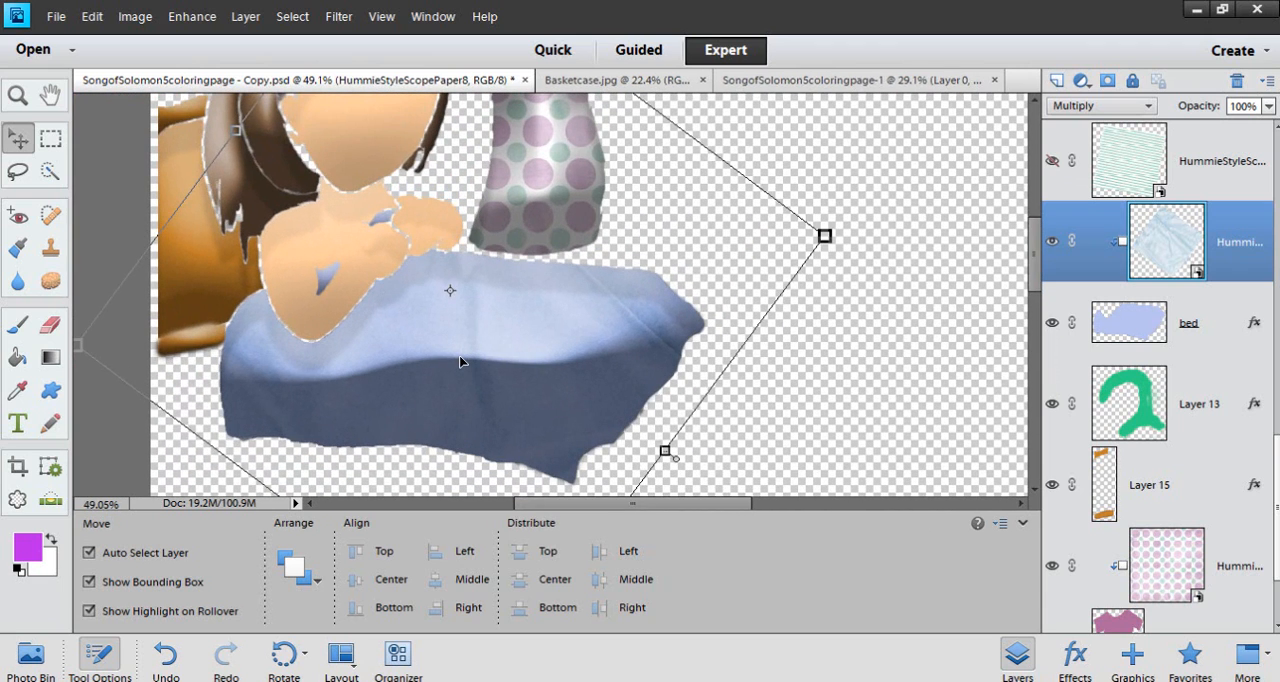
Show the striped HummieStyleScopePaper2 and set it to Normal blending at 100% opacity to examine the full paper
{"action": "left_click", "coordinate": [1051, 162]}
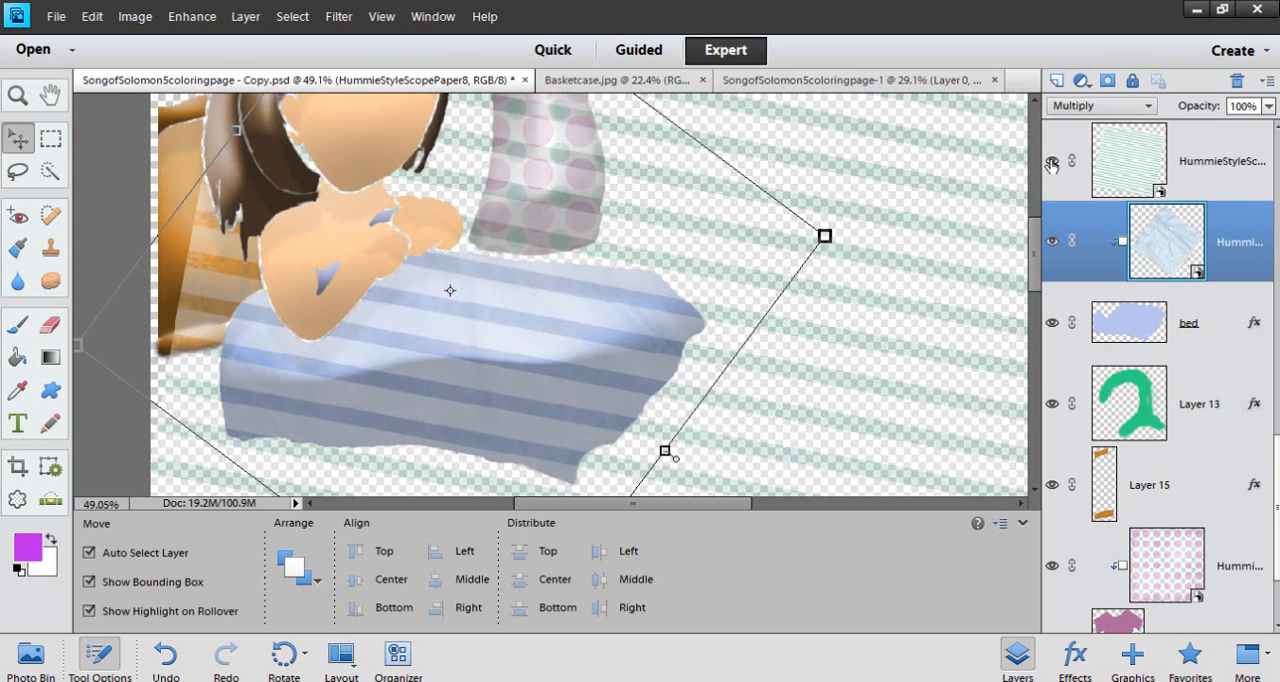
{"action": "left_click", "coordinate": [1120, 162]}
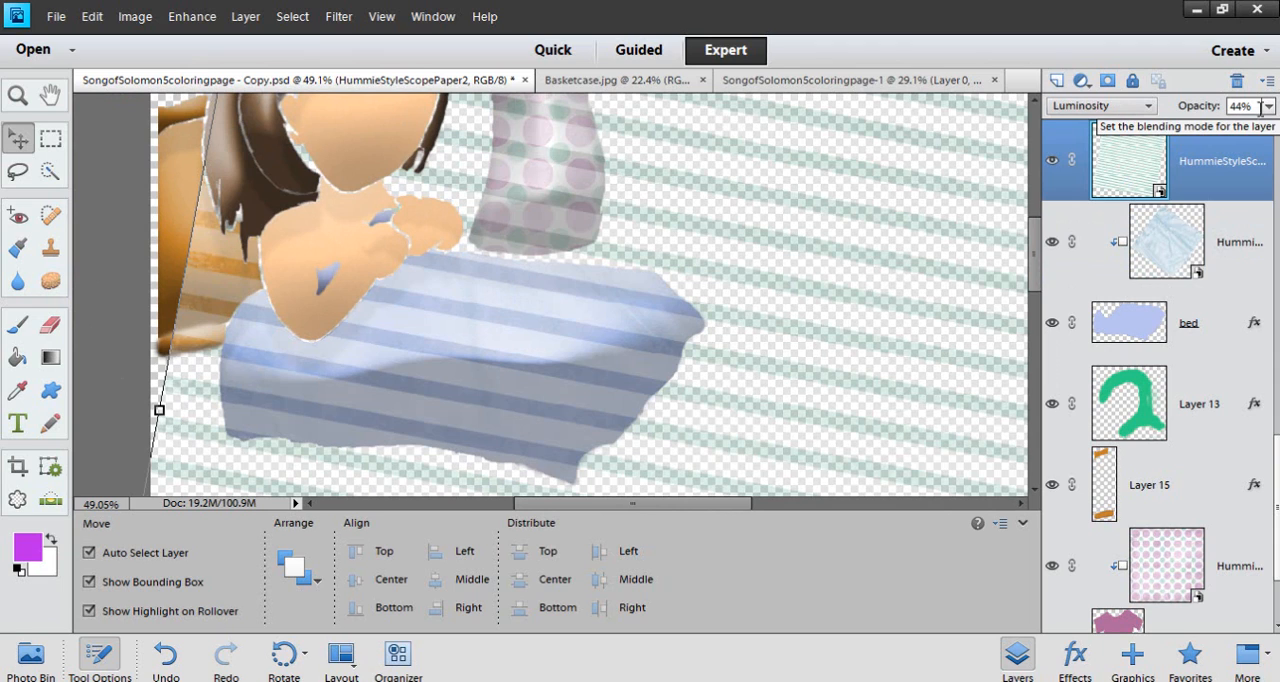
{"action": "left_click", "coordinate": [1147, 107]}
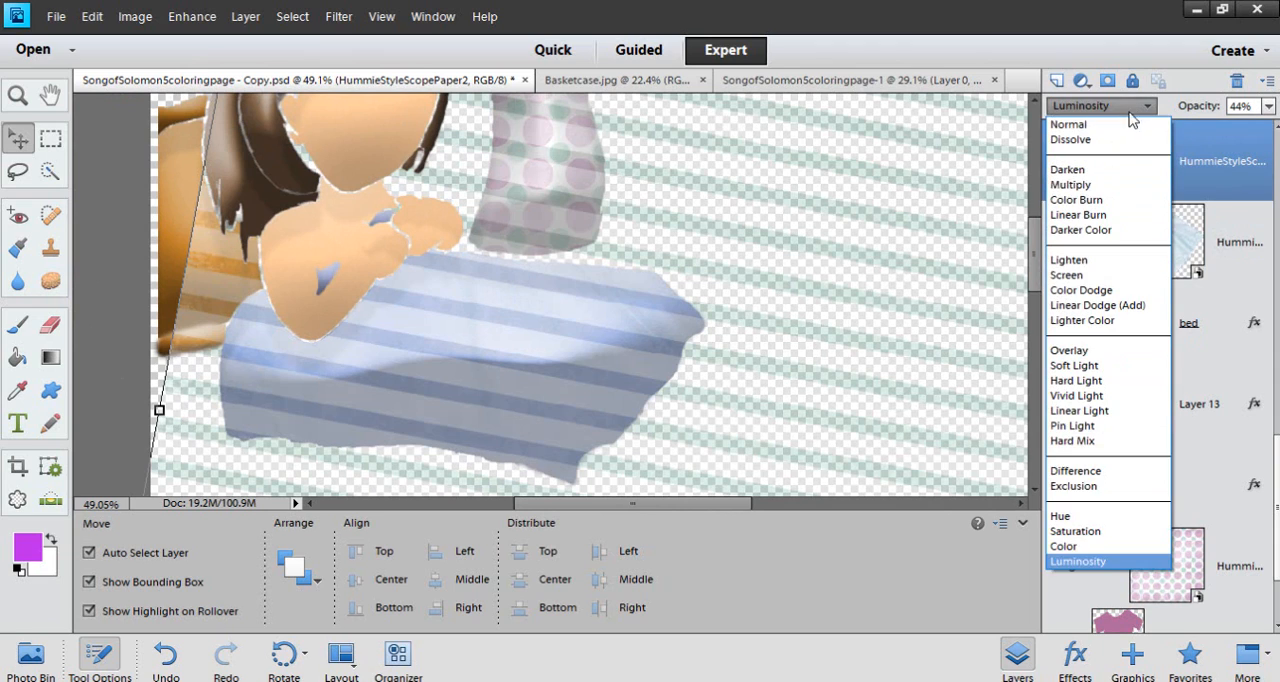
{"action": "left_click", "coordinate": [1120, 125]}
{"action": "left_click", "coordinate": [1268, 106]}
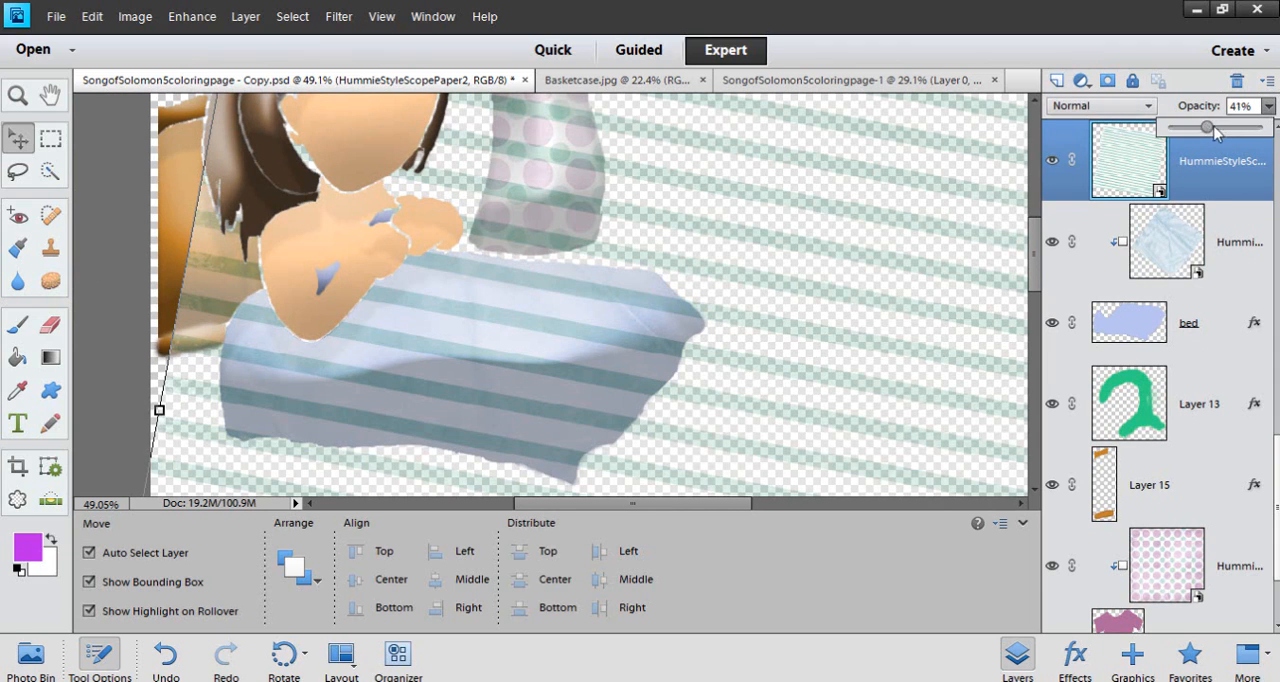
{"action": "left_click_drag", "start_coordinate": [1207, 127], "coordinate": [1262, 127]}
{"action": "scroll", "coordinate": [726, 328], "scroll_direction": "down", "scroll_amount": 5}
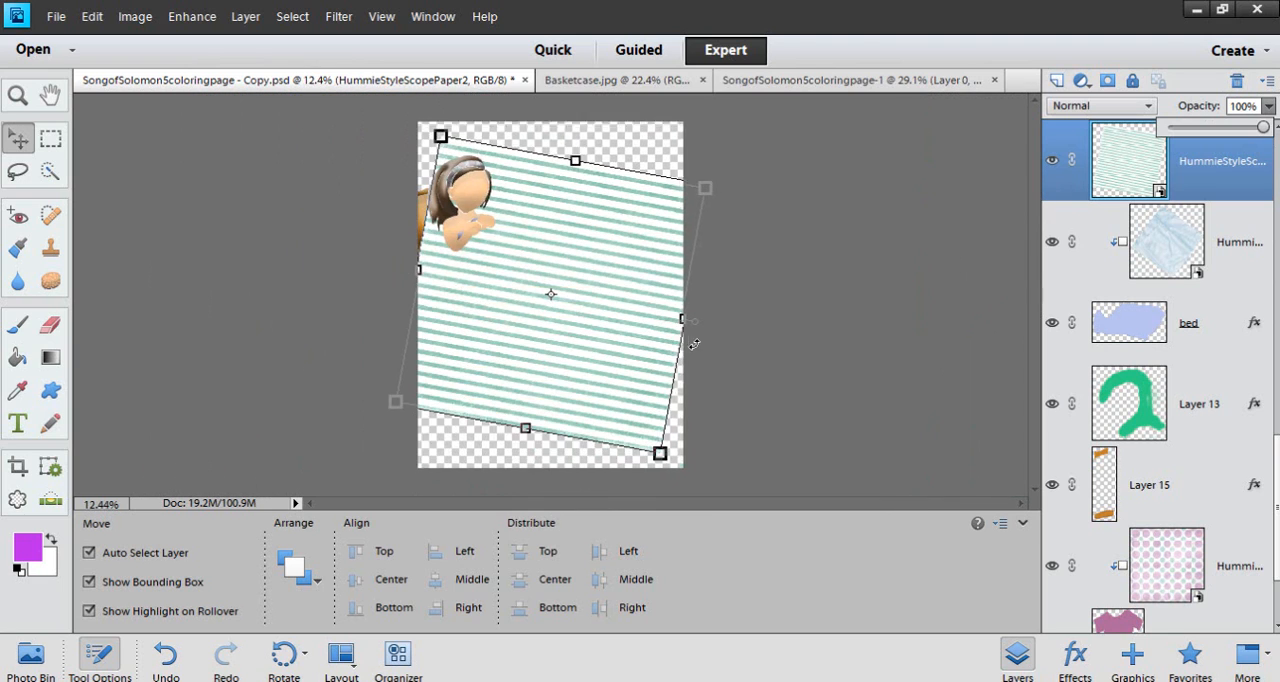
{"action": "scroll", "coordinate": [660, 345], "scroll_direction": "up", "scroll_amount": 2}
{"action": "scroll", "coordinate": [520, 290], "scroll_direction": "up", "scroll_amount": 1}
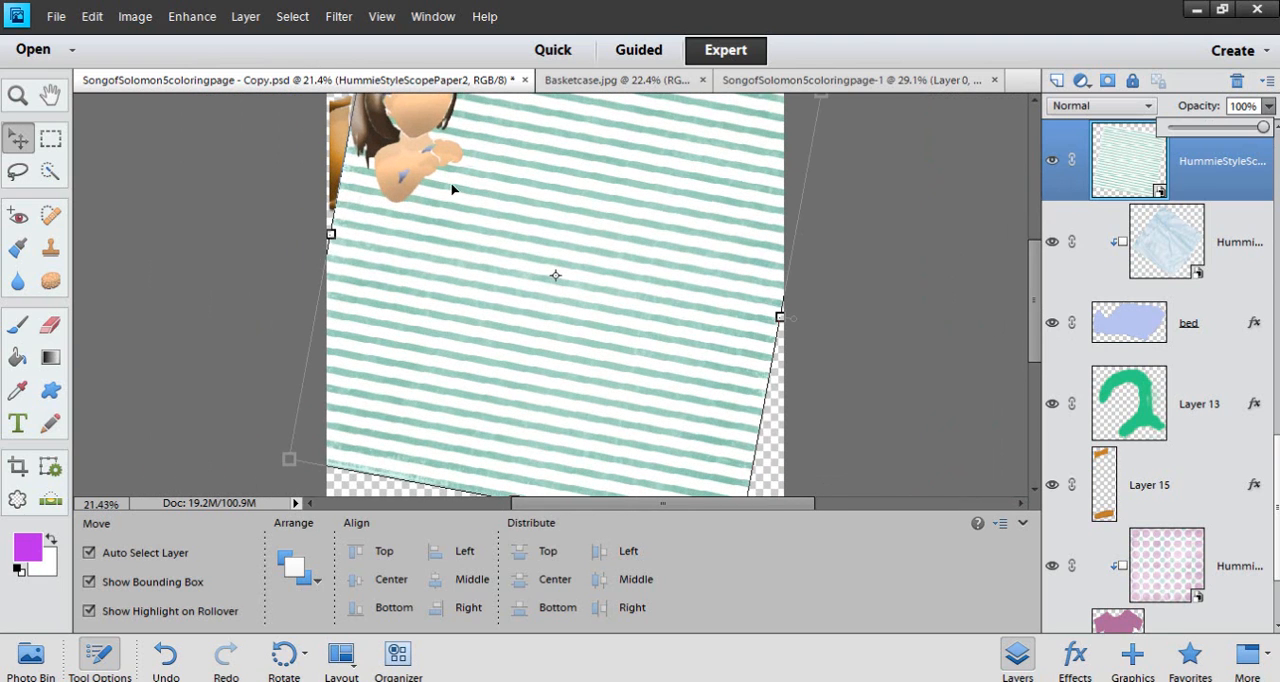
{"action": "scroll", "coordinate": [530, 248], "scroll_direction": "down", "scroll_amount": 1}
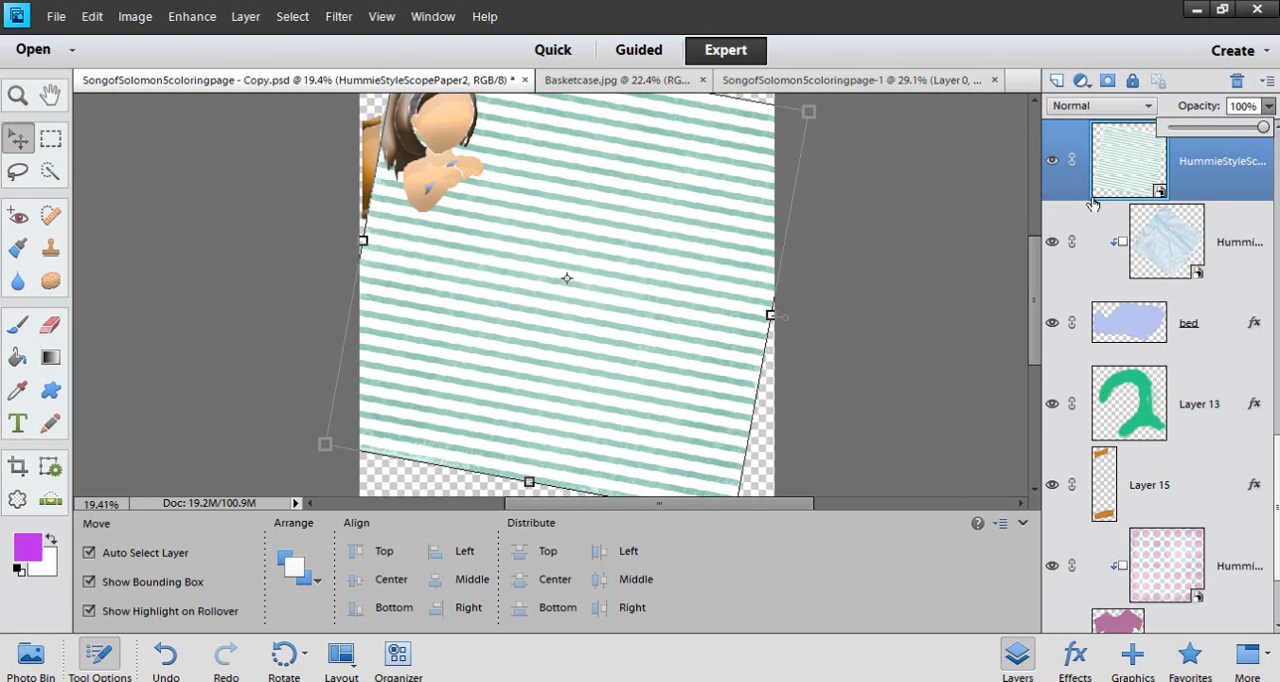
Clip the striped HummieStyleScopePaper2 to the bed again, and set its blending mode to Luminosity and its opacity to 44%
{"action": "left_click", "coordinate": [1230, 201], "text": "alt"}
{"action": "scroll", "coordinate": [594, 289], "scroll_direction": "up", "scroll_amount": 6}
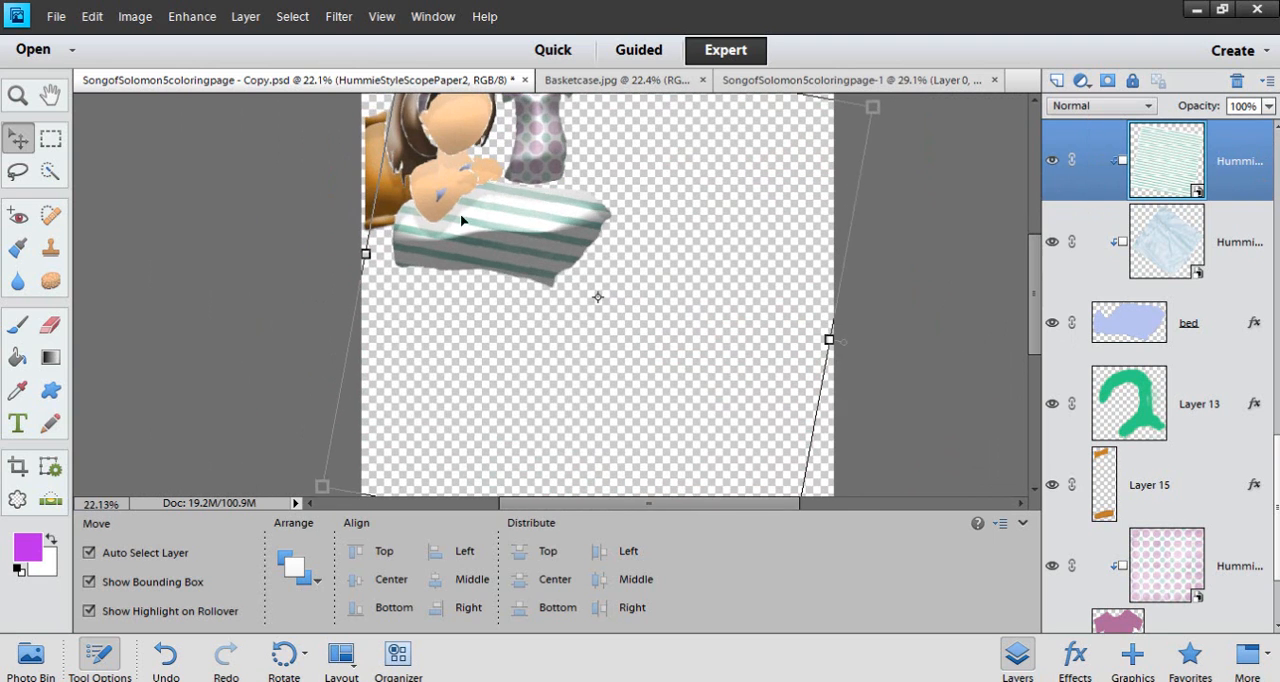
{"action": "scroll", "coordinate": [536, 195], "scroll_direction": "up", "scroll_amount": 2}
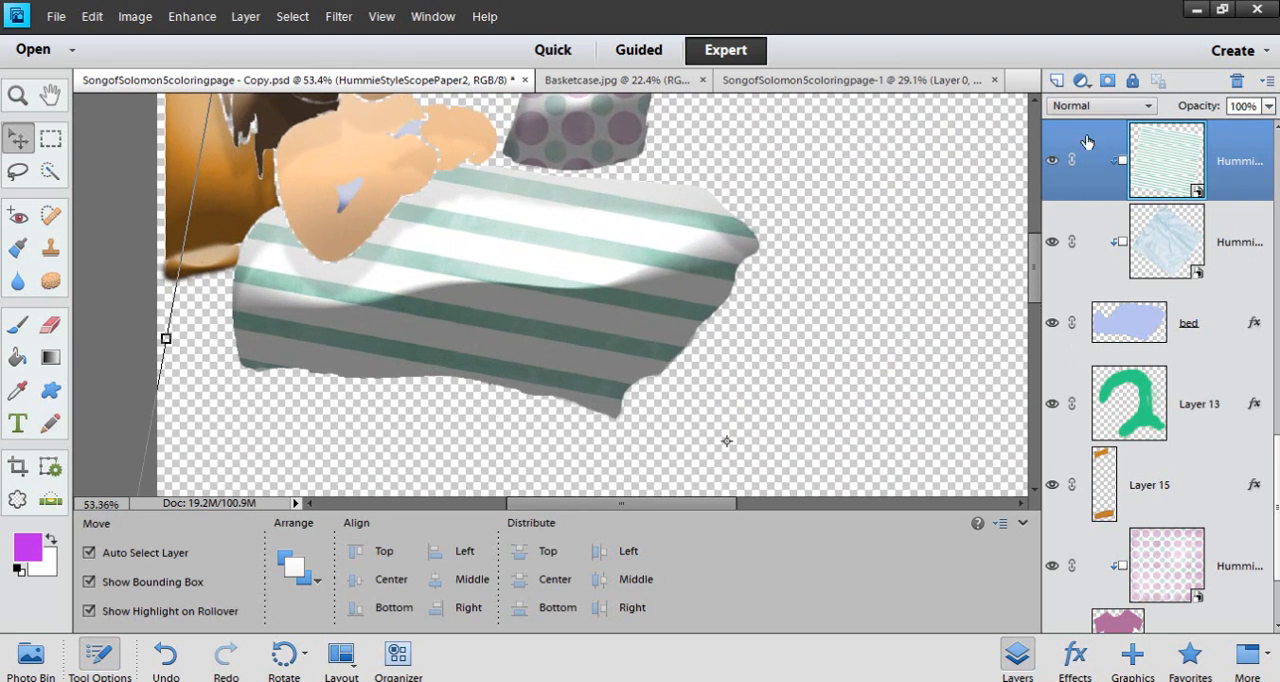
{"action": "left_click", "coordinate": [1100, 105]}
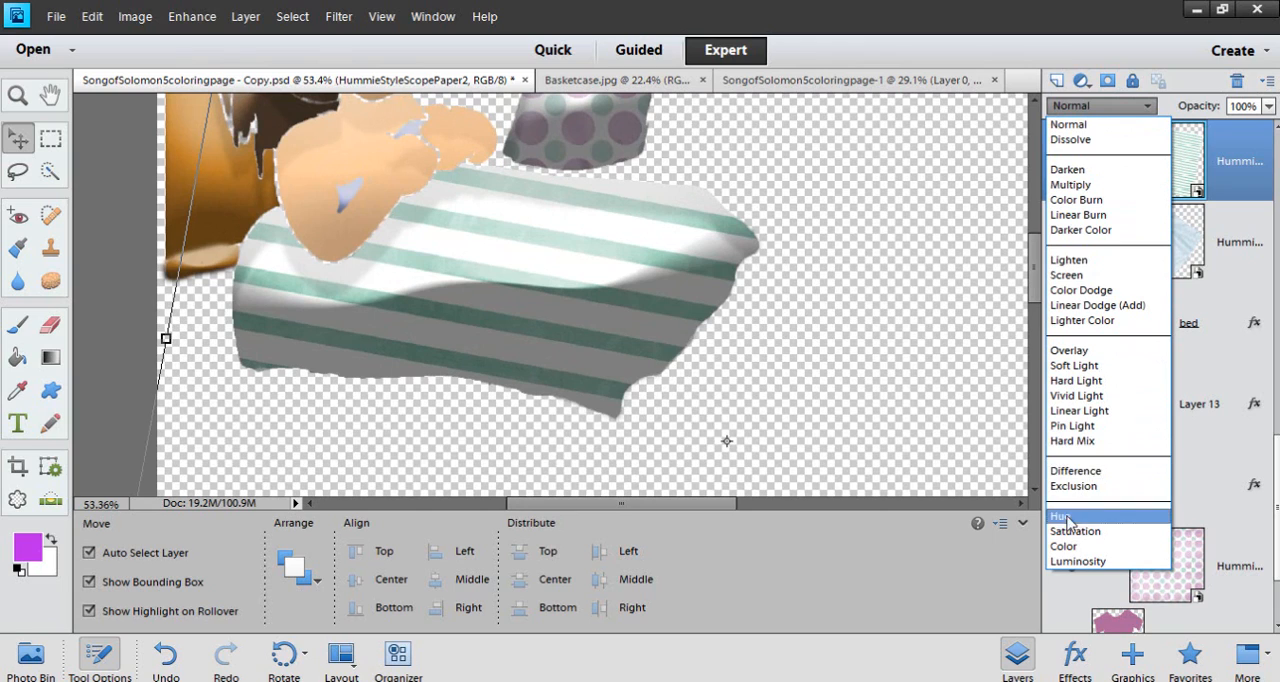
{"action": "left_click", "coordinate": [1072, 561]}
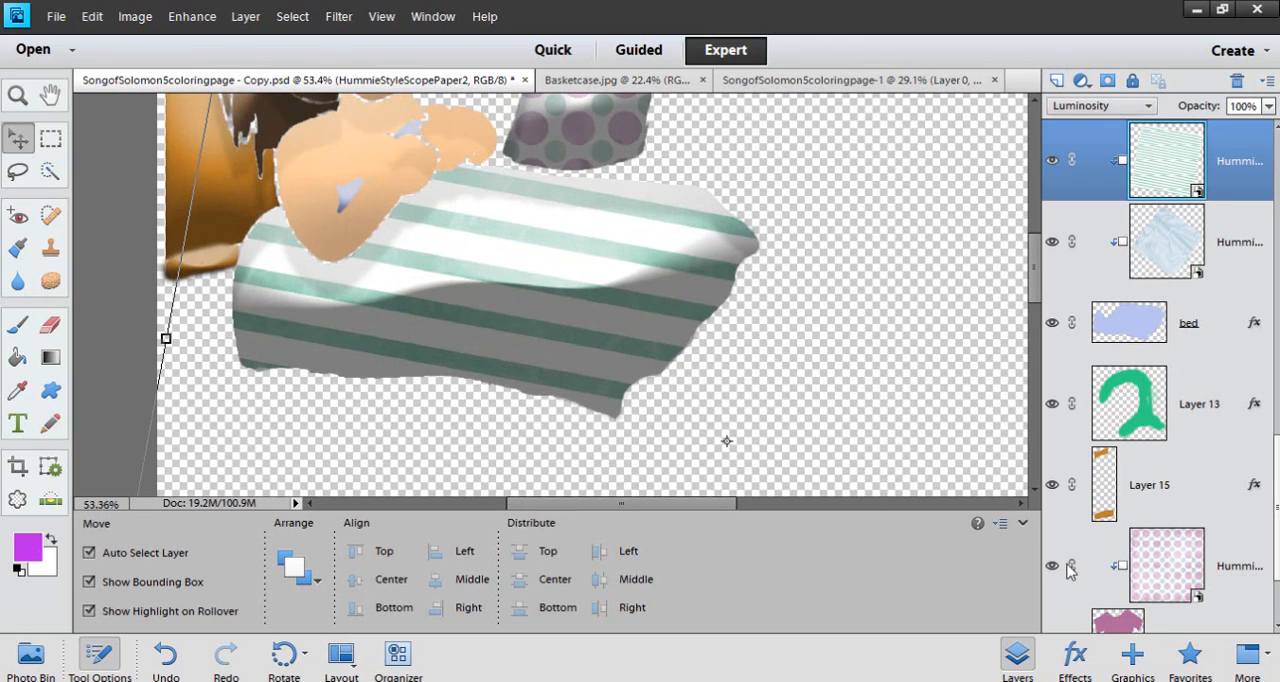
{"action": "left_click", "coordinate": [1268, 105]}
{"action": "left_click_drag", "start_coordinate": [1264, 128], "coordinate": [1210, 133]}
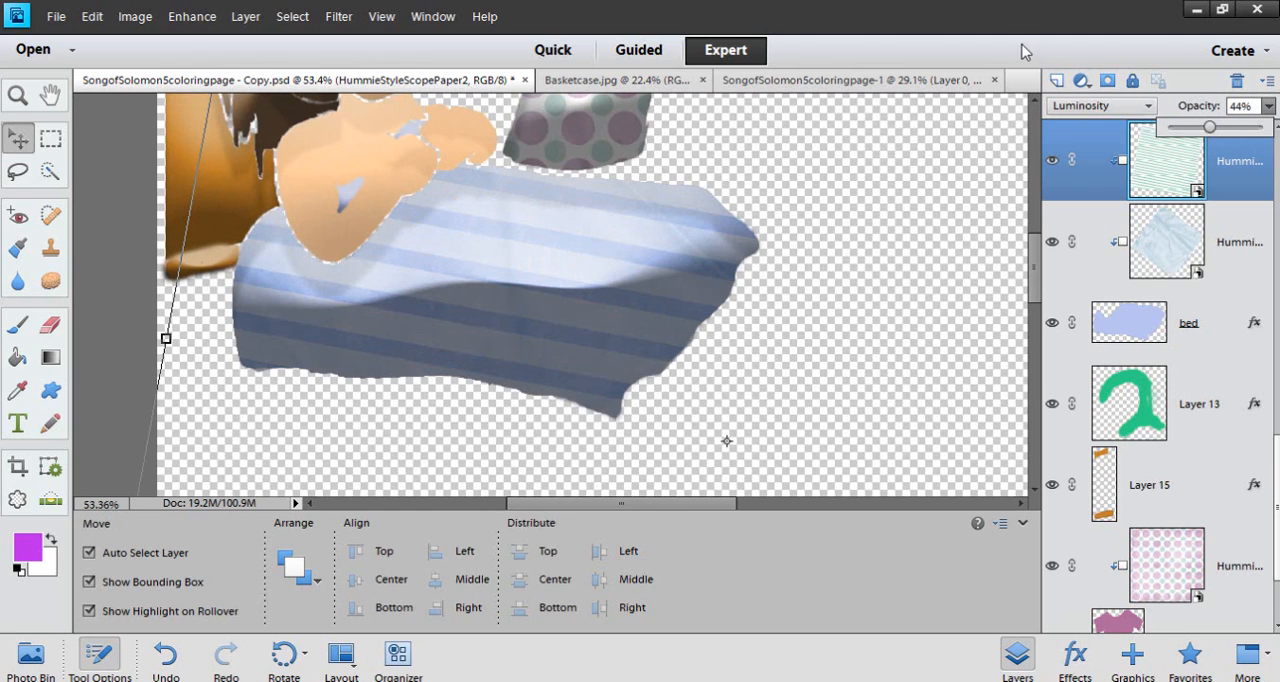
Deselect the striped paper layer and examine the shaded bed, dress and figure without the line art
{"action": "scroll", "coordinate": [571, 277], "scroll_direction": "down", "scroll_amount": 1}
{"action": "left_click", "coordinate": [783, 337]}
{"action": "scroll", "coordinate": [535, 325], "scroll_direction": "down", "scroll_amount": 2}
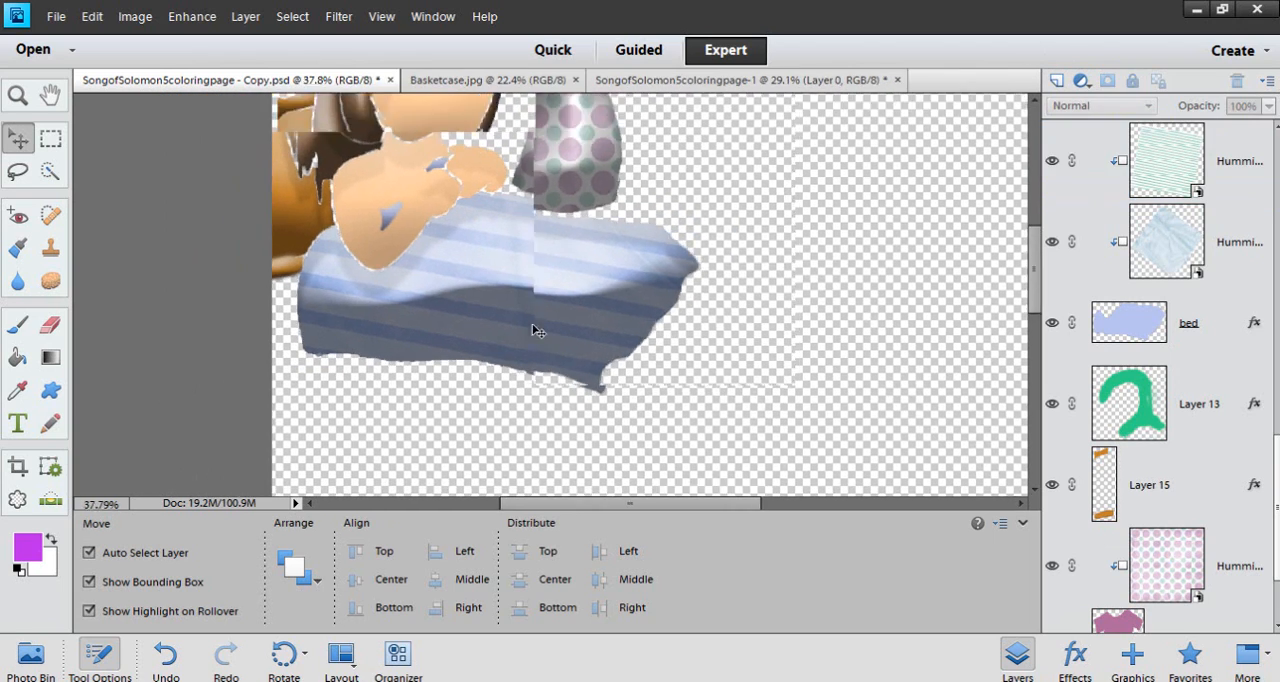
{"action": "scroll", "coordinate": [535, 266], "scroll_direction": "up", "scroll_amount": 1}
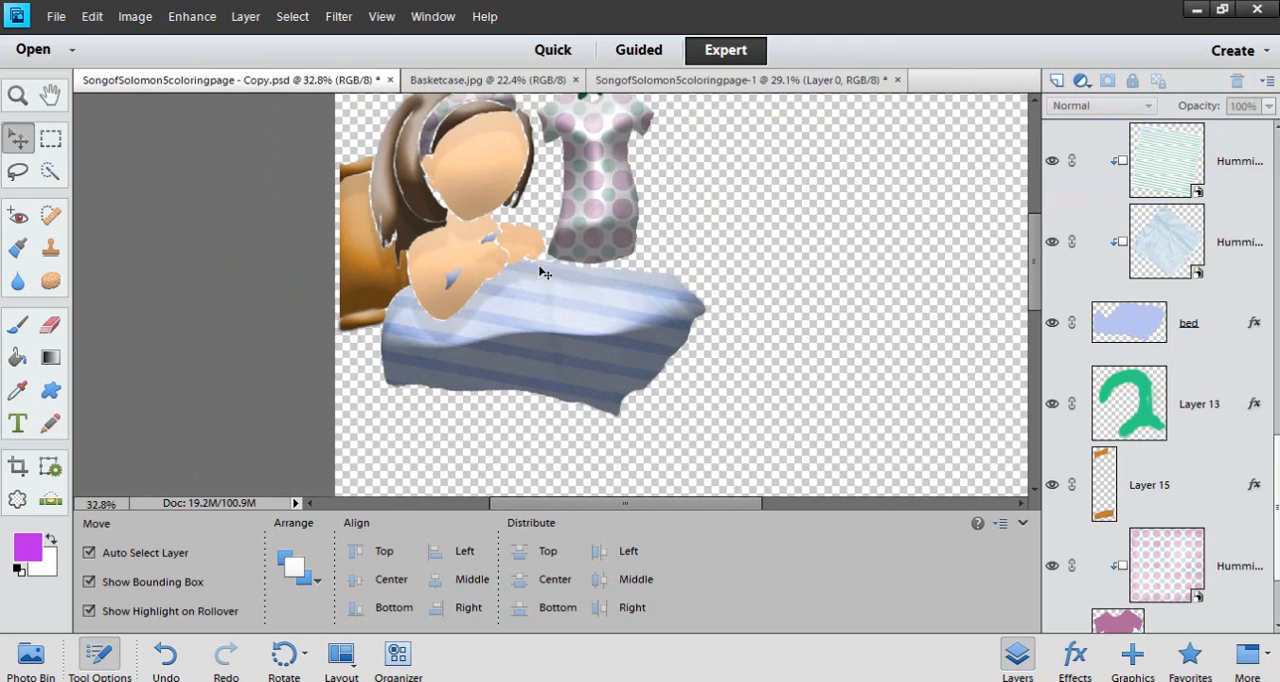
{"action": "left_click_drag", "start_coordinate": [1033, 285], "coordinate": [1028, 259]}
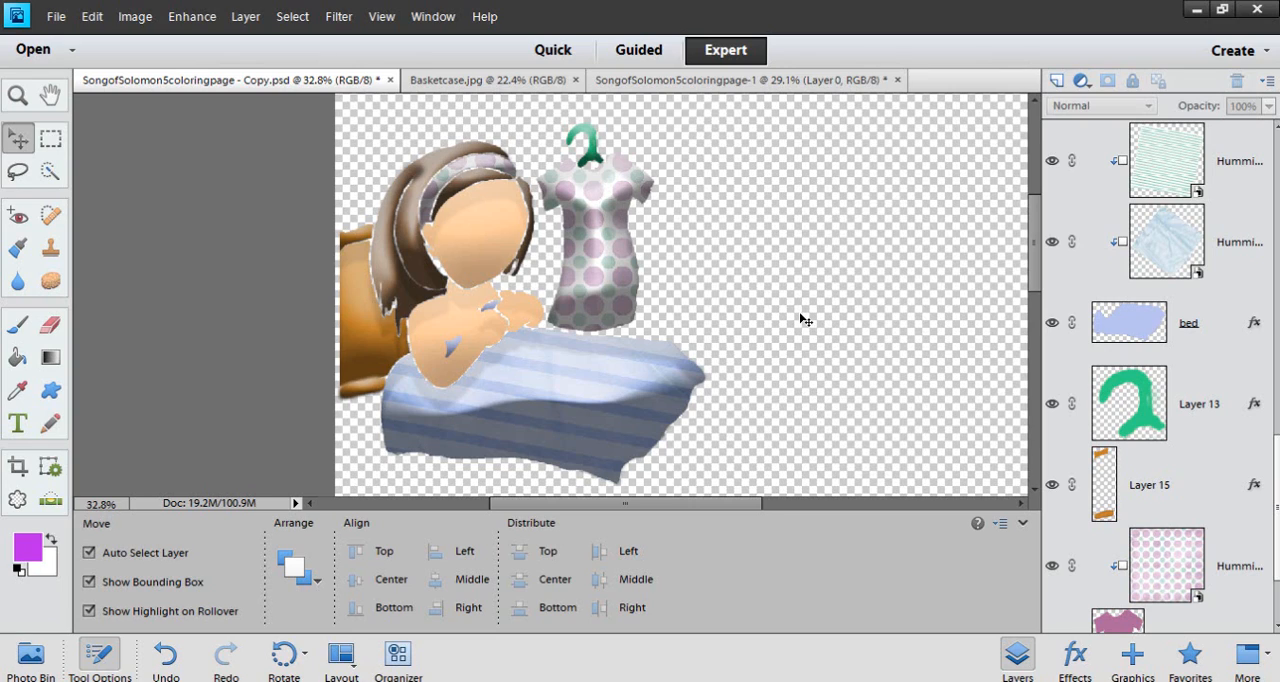
{"action": "scroll", "coordinate": [632, 418], "scroll_direction": "up", "scroll_amount": 5}
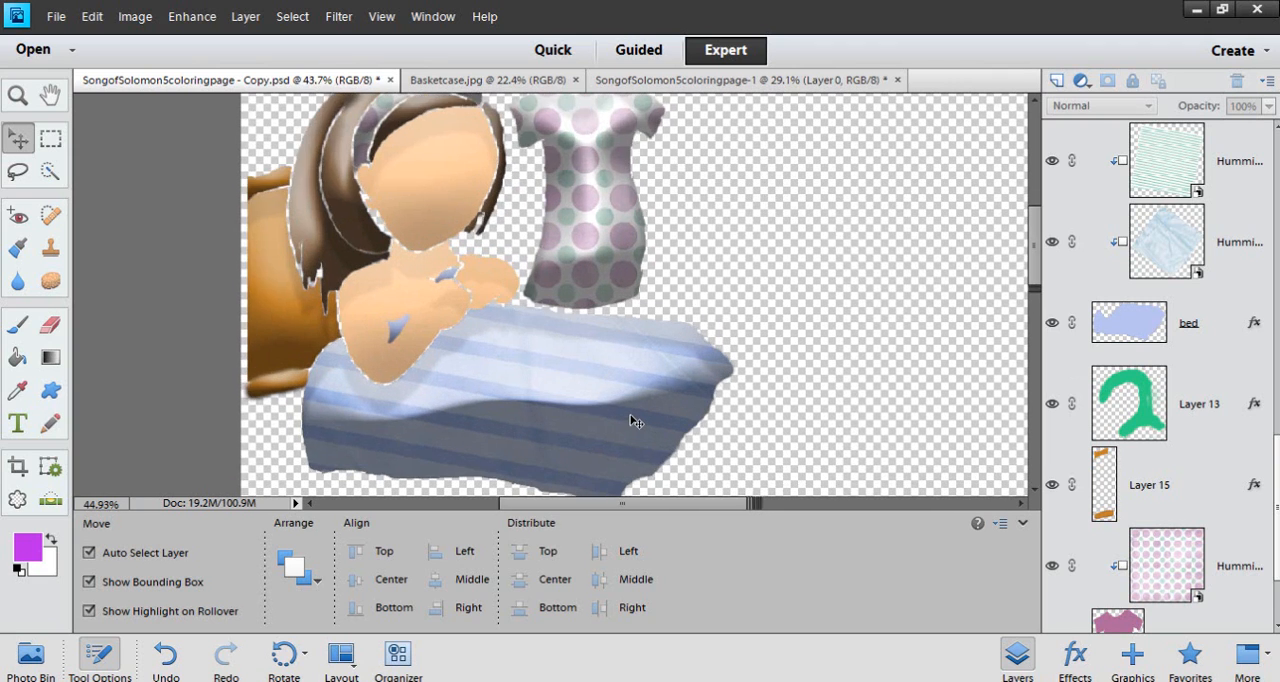
{"action": "scroll", "coordinate": [632, 418], "scroll_direction": "down", "scroll_amount": 4}
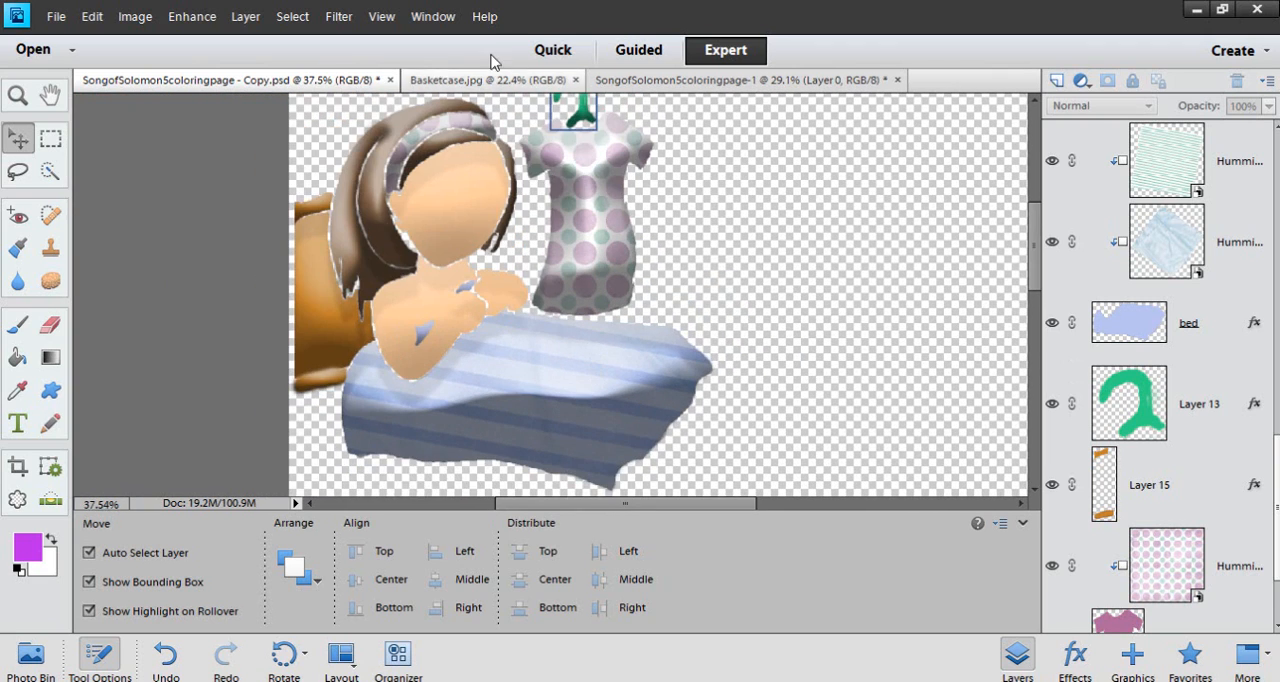
Examine the finished page in Basketcase.jpg up close, and switch to the SongofSolomon5coloringpage-1 document
{"action": "left_click", "coordinate": [474, 86]}
{"action": "scroll", "coordinate": [548, 385], "scroll_direction": "down", "scroll_amount": 3}
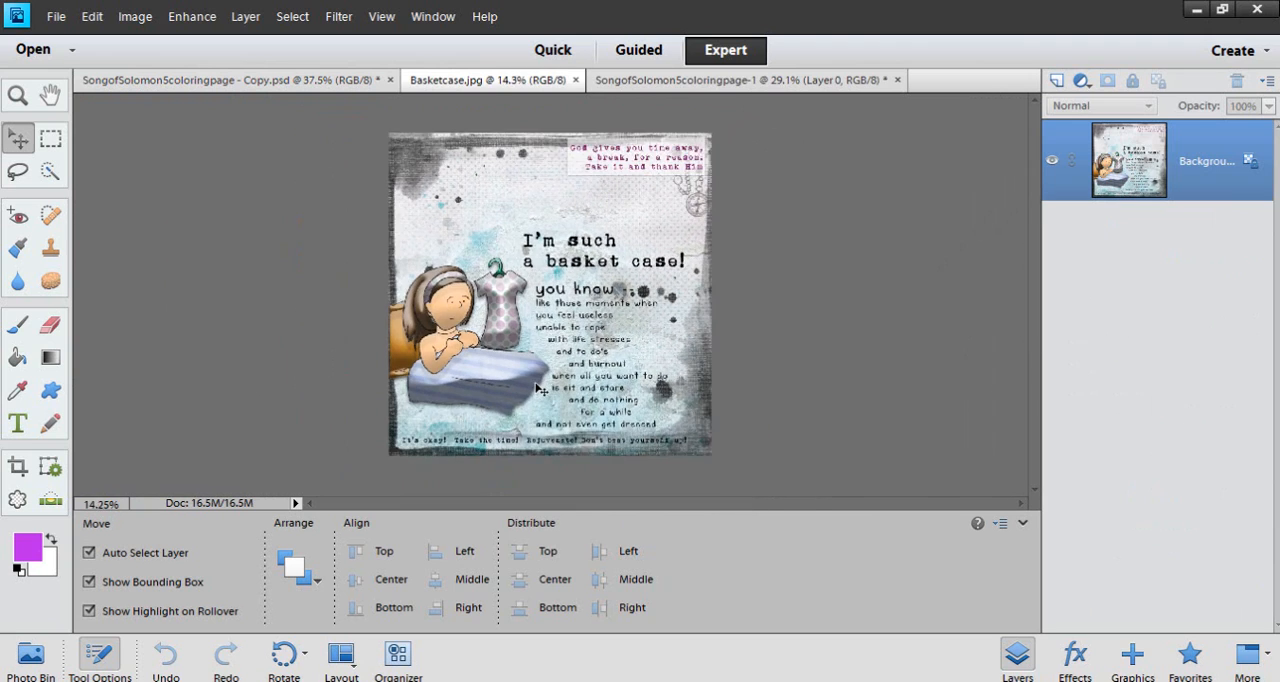
{"action": "scroll", "coordinate": [548, 385], "scroll_direction": "up", "scroll_amount": 2}
{"action": "left_click", "coordinate": [643, 82]}
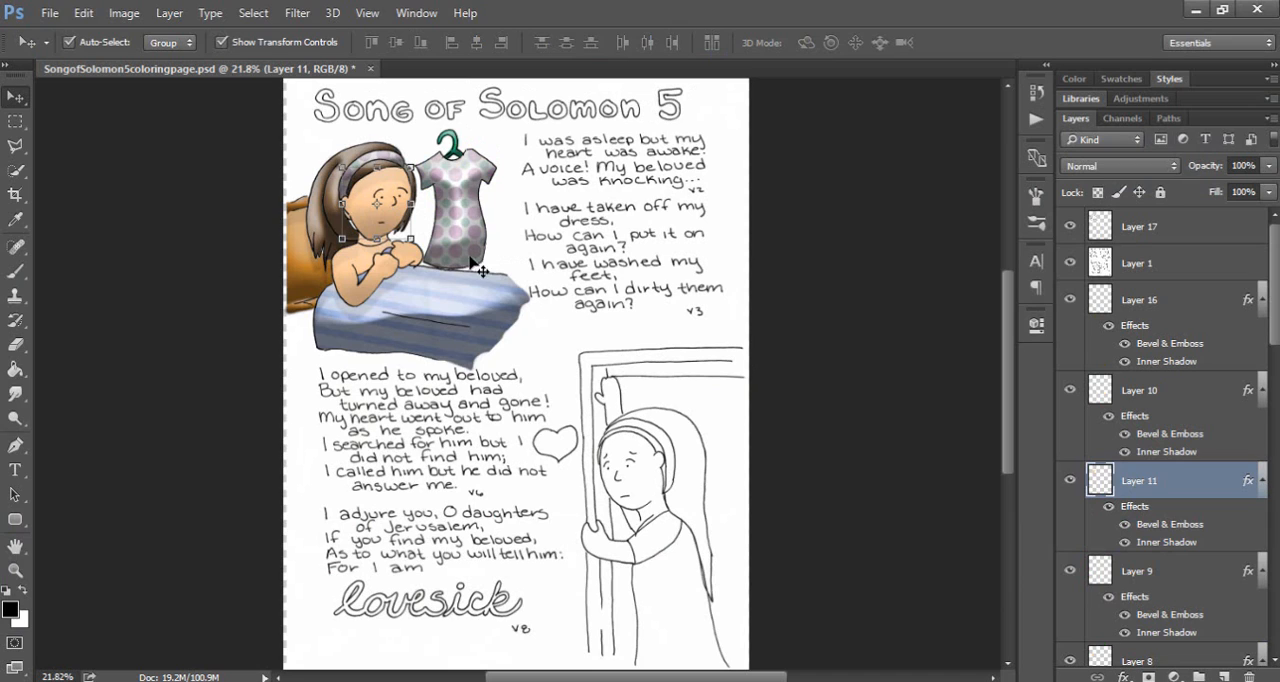
In Photoshop, hide the Layer 1 line art and Layer 17, and select the face on Layer 11
{"action": "left_click", "coordinate": [429, 306]}
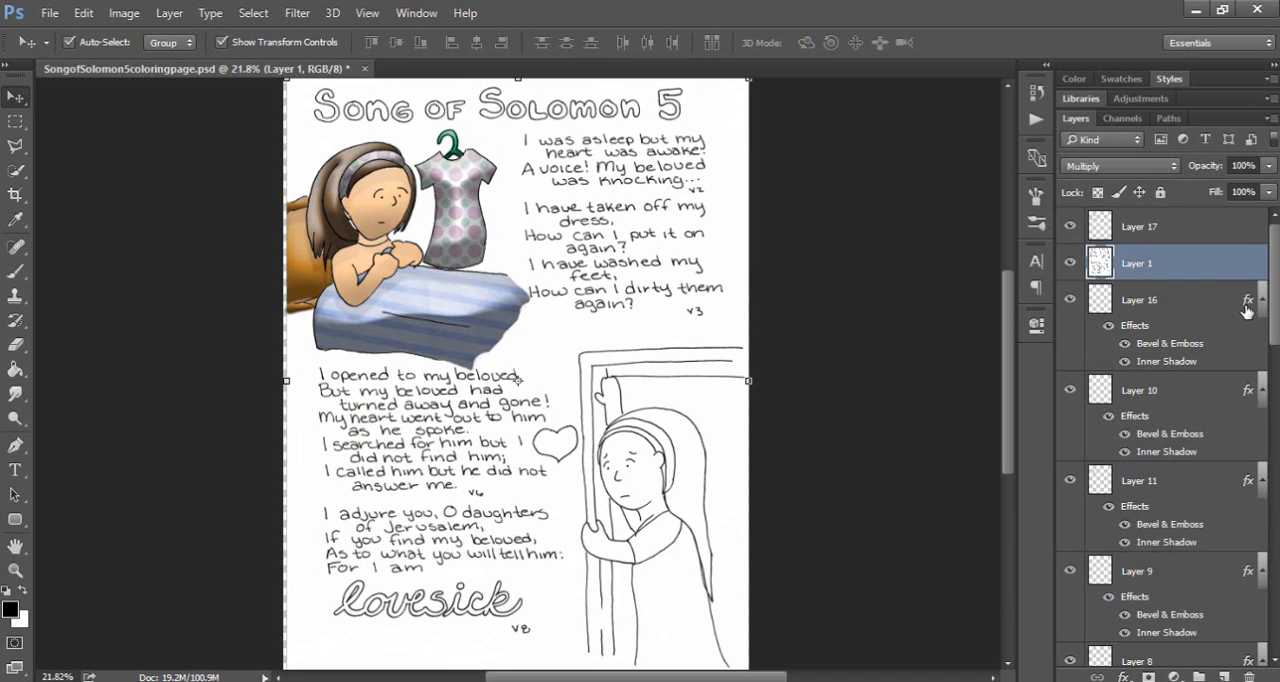
{"action": "left_click", "coordinate": [1069, 263]}
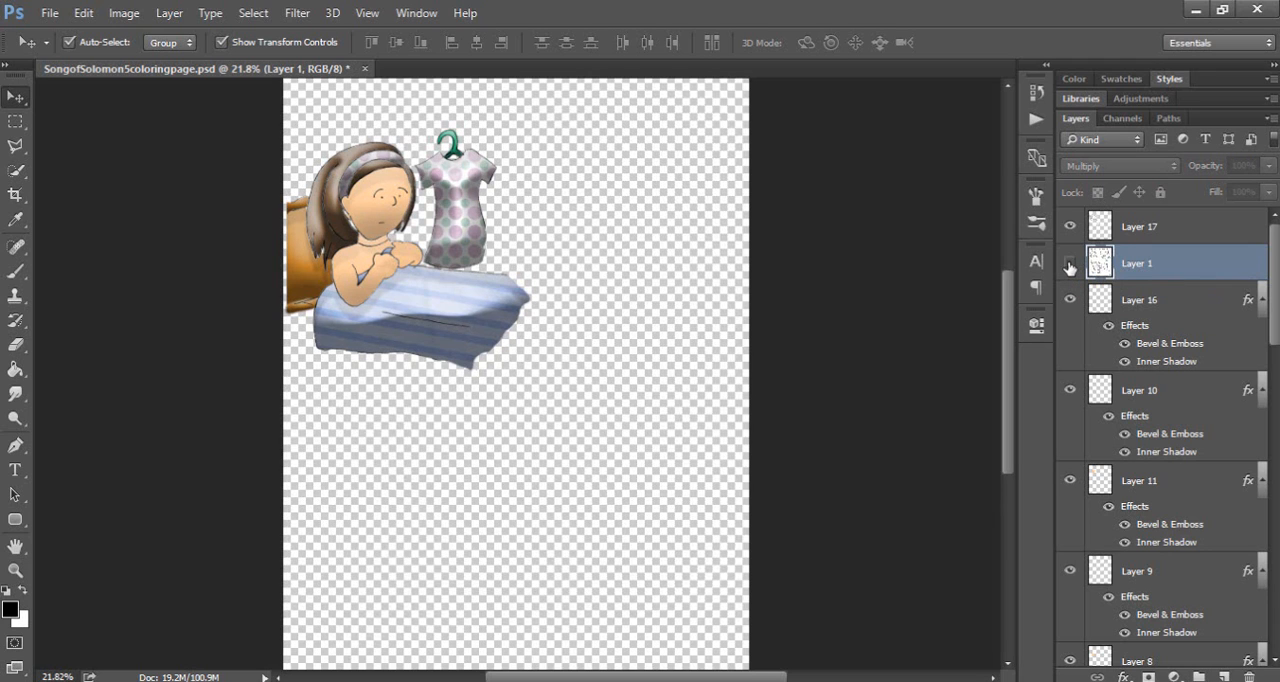
{"action": "left_click", "coordinate": [1070, 227]}
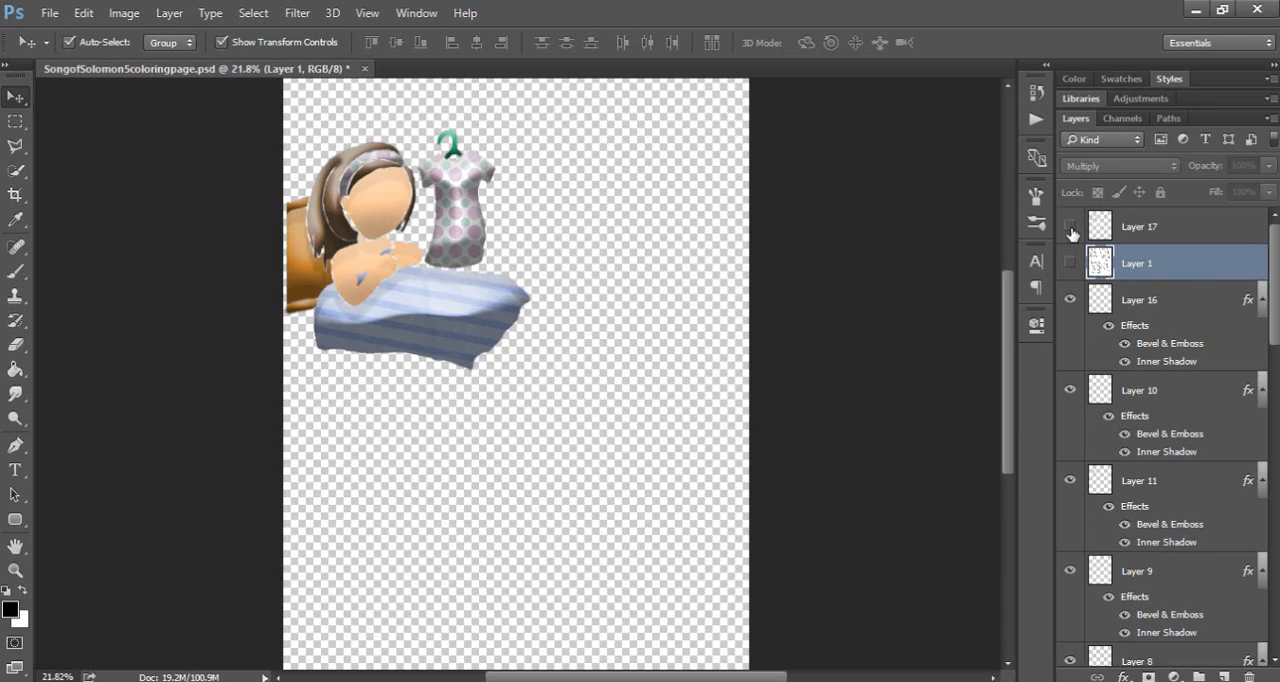
{"action": "scroll", "coordinate": [379, 240], "scroll_direction": "up", "scroll_amount": 3}
{"action": "left_click", "coordinate": [402, 206]}
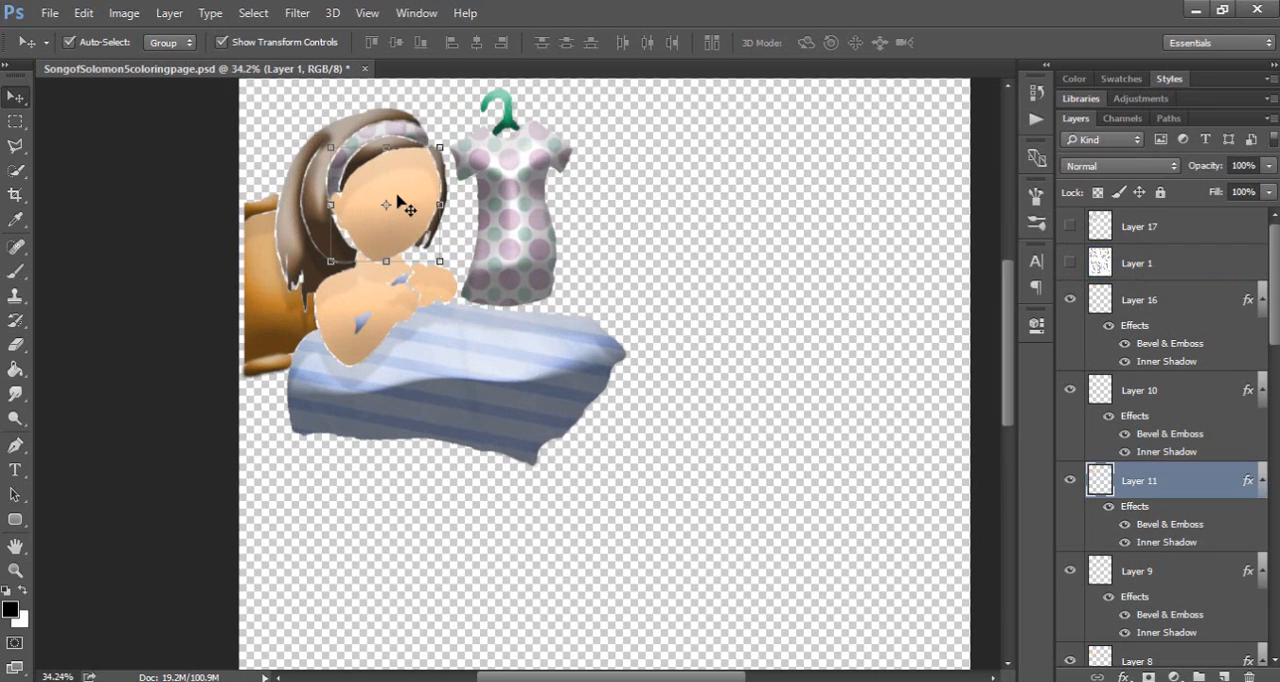
{"action": "scroll", "coordinate": [395, 202], "scroll_direction": "up", "scroll_amount": 6}
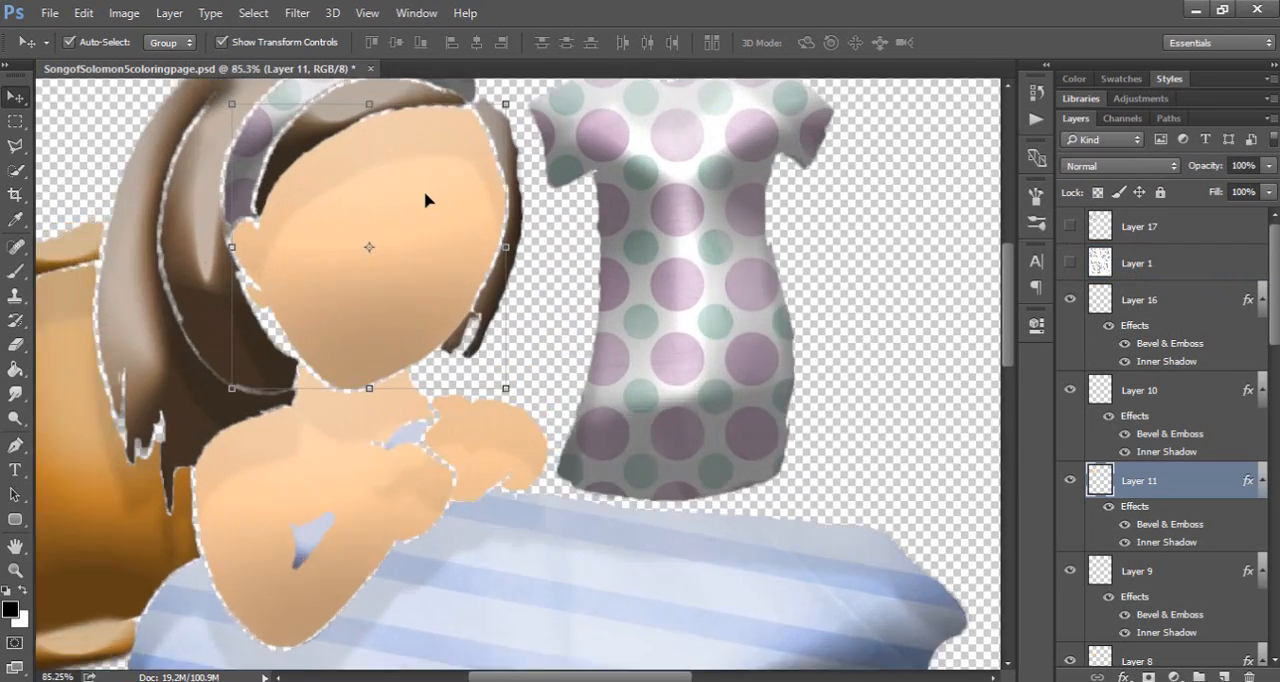
{"action": "scroll", "coordinate": [425, 201], "scroll_direction": "down", "scroll_amount": 1}
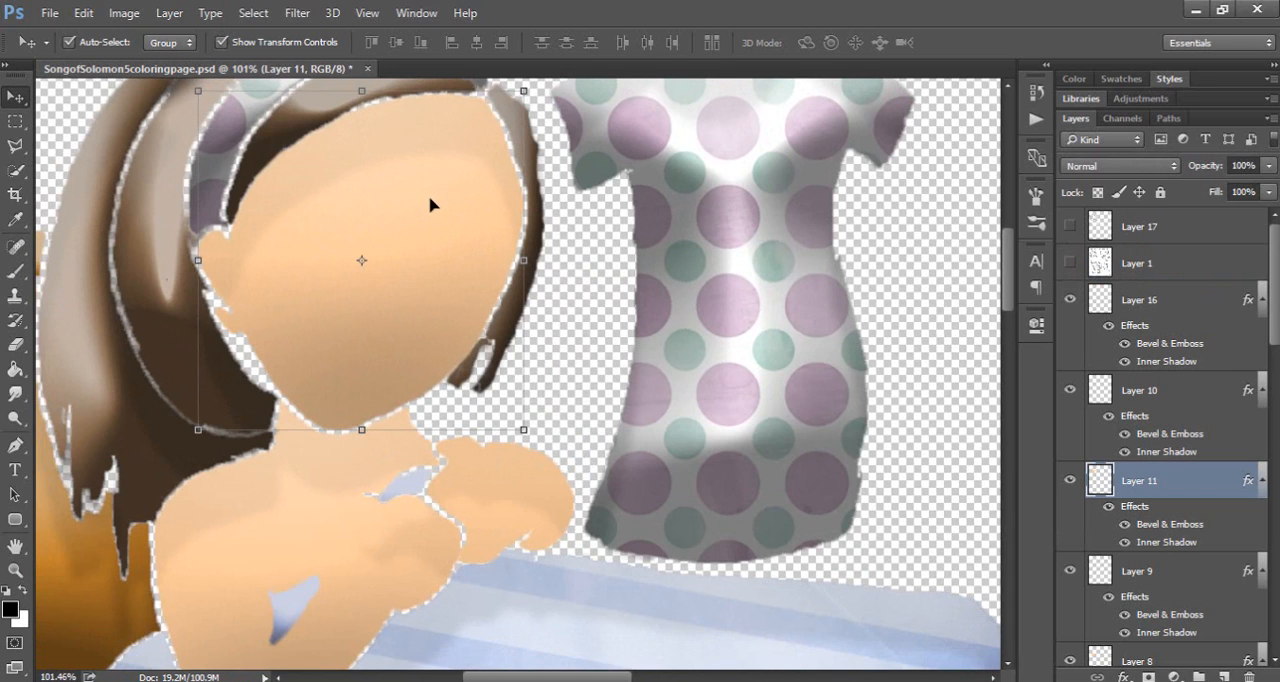
{"action": "left_click_drag", "start_coordinate": [1008, 292], "coordinate": [1008, 286]}
{"action": "scroll", "coordinate": [1008, 292], "scroll_direction": "up", "scroll_amount": 1}
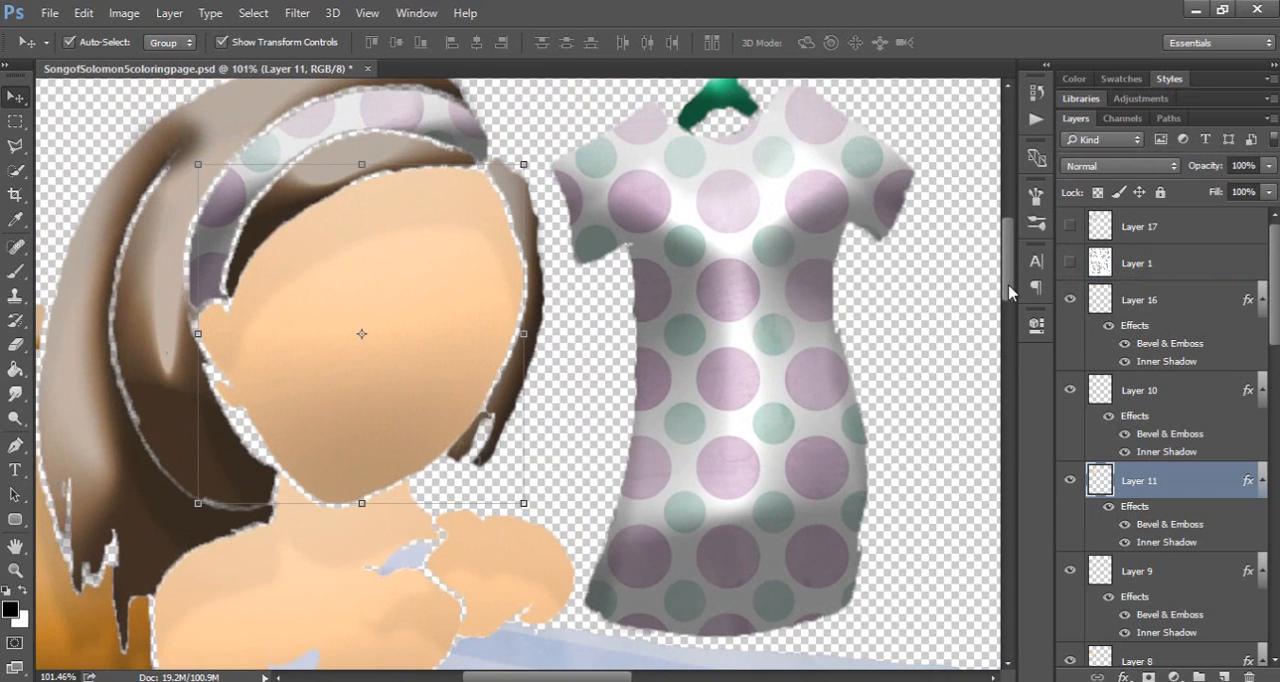
Set the Bevel & Emboss shadow opacity of Layer 11 to 47% and its depth to 62%
{"action": "double_click", "coordinate": [1248, 484]}
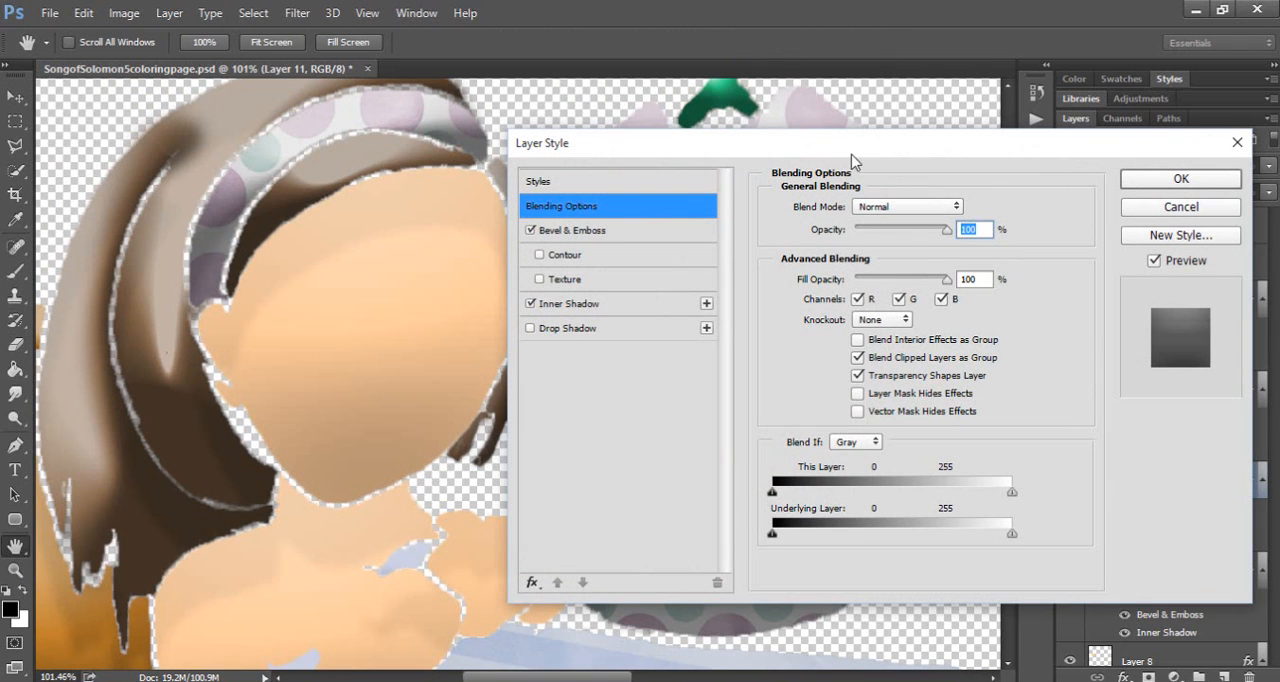
{"action": "left_click", "coordinate": [596, 236]}
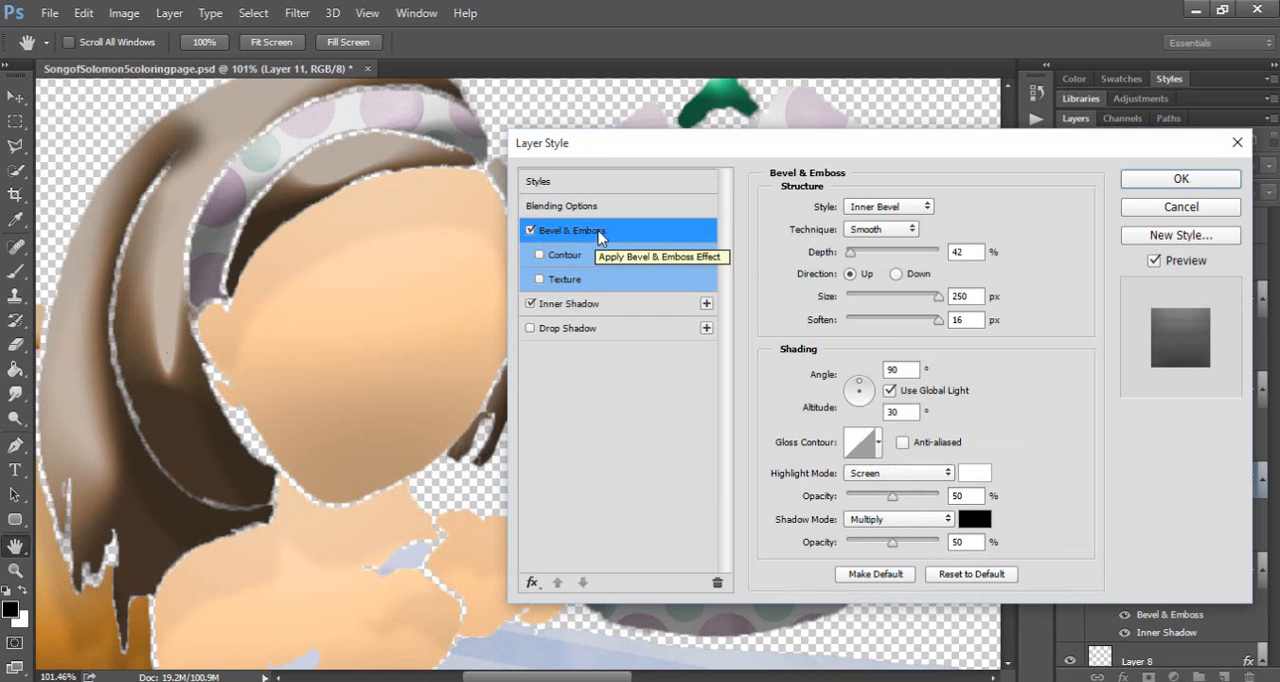
{"action": "left_click_drag", "start_coordinate": [749, 148], "coordinate": [726, 51]}
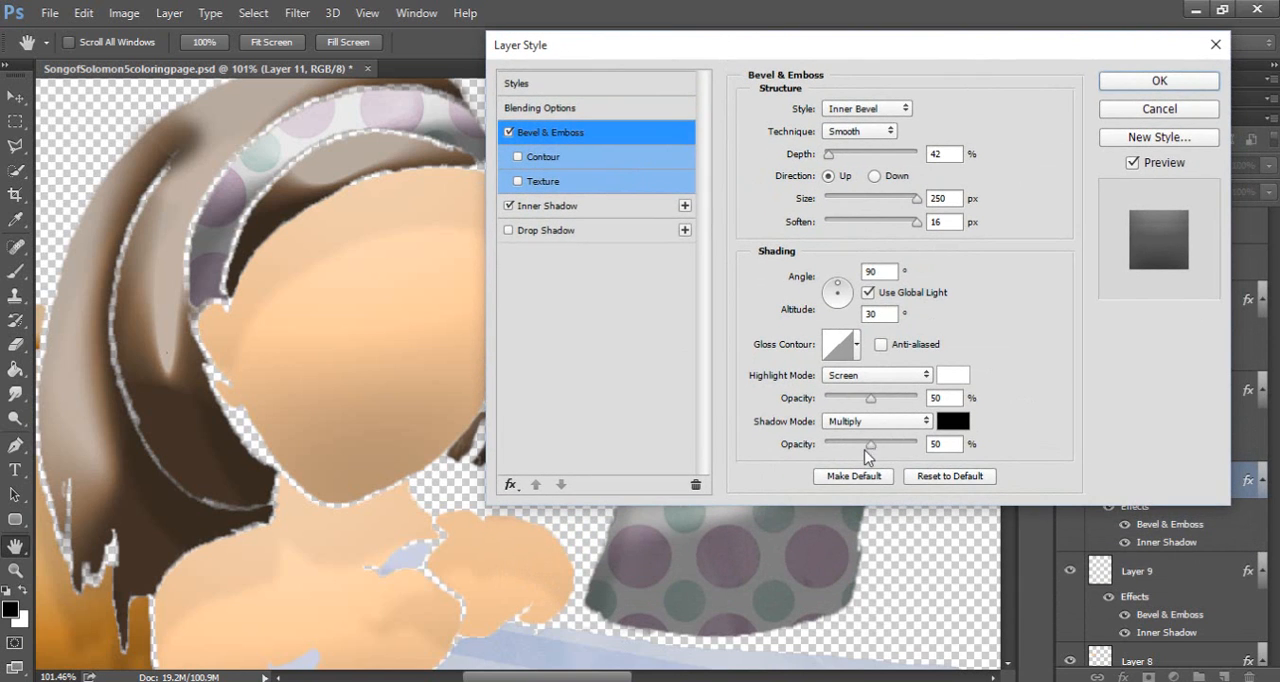
{"action": "mouse_move", "coordinate": [871, 446]}
{"action": "left_mouse_down"}
{"action": "mouse_move", "coordinate": [837, 444]}
{"action": "mouse_move", "coordinate": [858, 446]}
{"action": "left_mouse_up"}
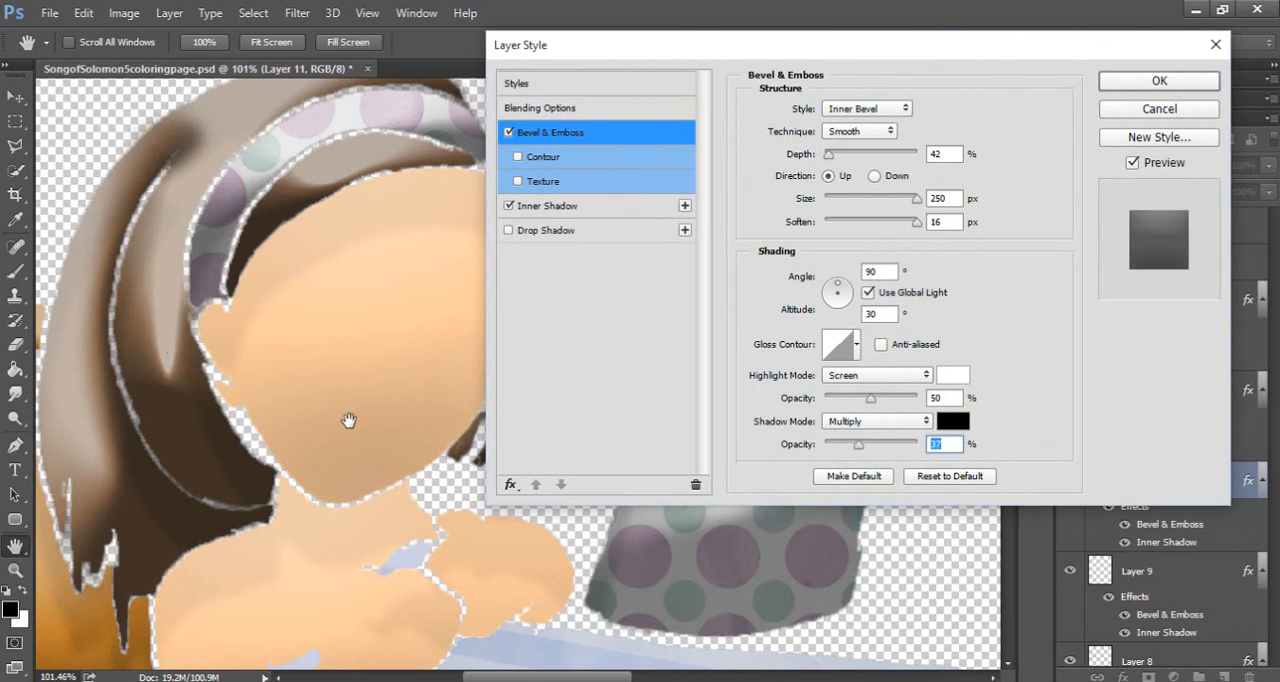
{"action": "mouse_move", "coordinate": [860, 444]}
{"action": "left_mouse_down"}
{"action": "mouse_move", "coordinate": [846, 452]}
{"action": "mouse_move", "coordinate": [911, 451]}
{"action": "left_mouse_up"}
{"action": "left_click_drag", "start_coordinate": [704, 56], "coordinate": [793, 56]}
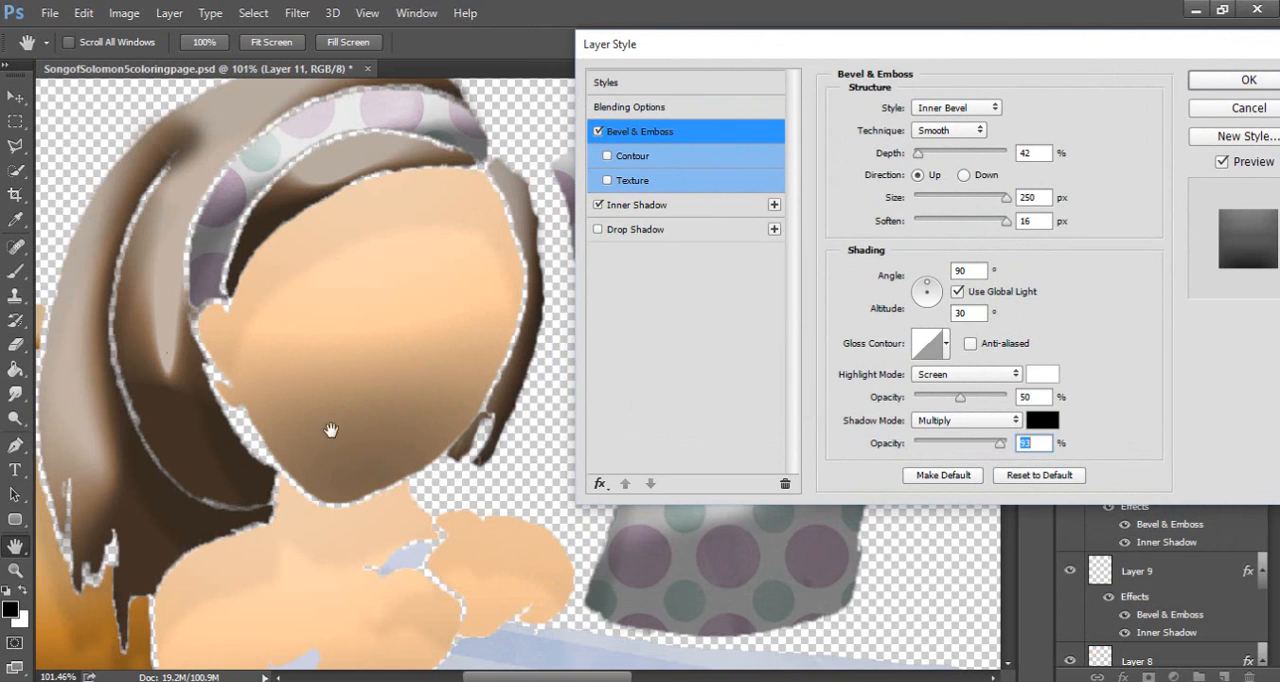
{"action": "left_click_drag", "start_coordinate": [1001, 445], "coordinate": [958, 455]}
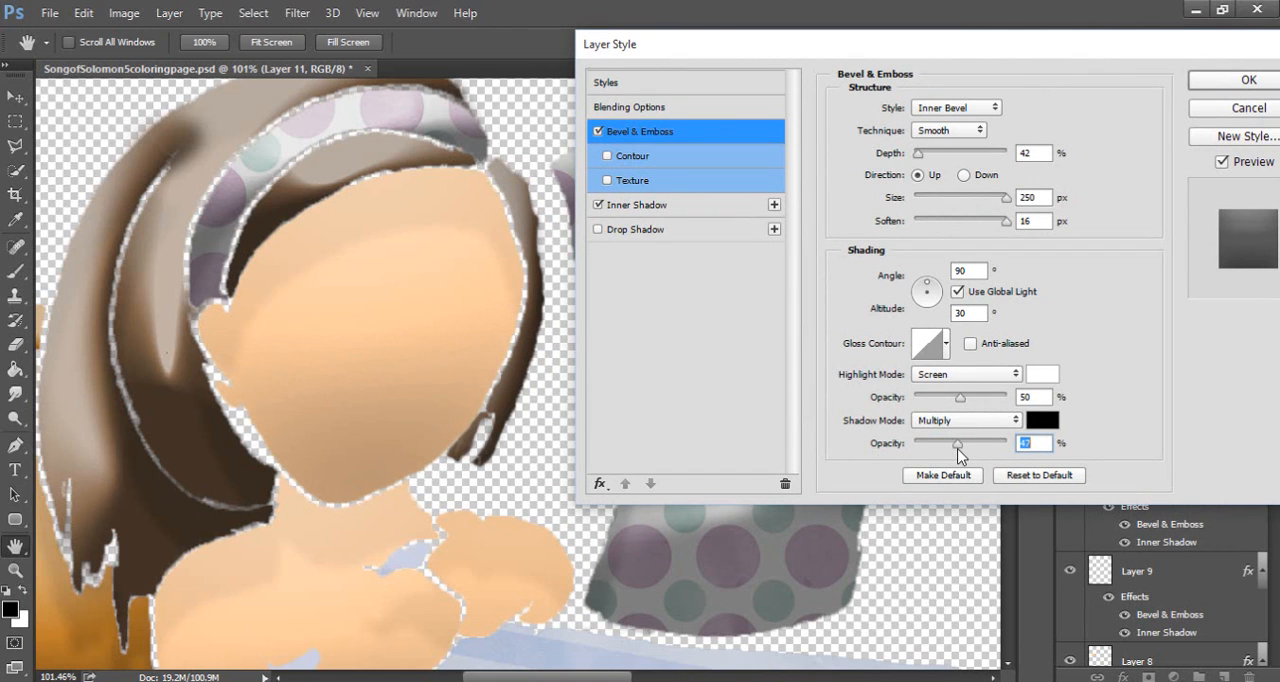
{"action": "left_click_drag", "start_coordinate": [1005, 199], "coordinate": [1024, 240]}
{"action": "mouse_move", "coordinate": [916, 155]}
{"action": "left_mouse_down"}
{"action": "mouse_move", "coordinate": [982, 157]}
{"action": "mouse_move", "coordinate": [1008, 180]}
{"action": "mouse_move", "coordinate": [928, 177]}
{"action": "left_mouse_up"}
Try the Emboss and Pillow Emboss bevel styles on the face, and return to Inner Bevel
{"action": "left_click", "coordinate": [967, 113]}
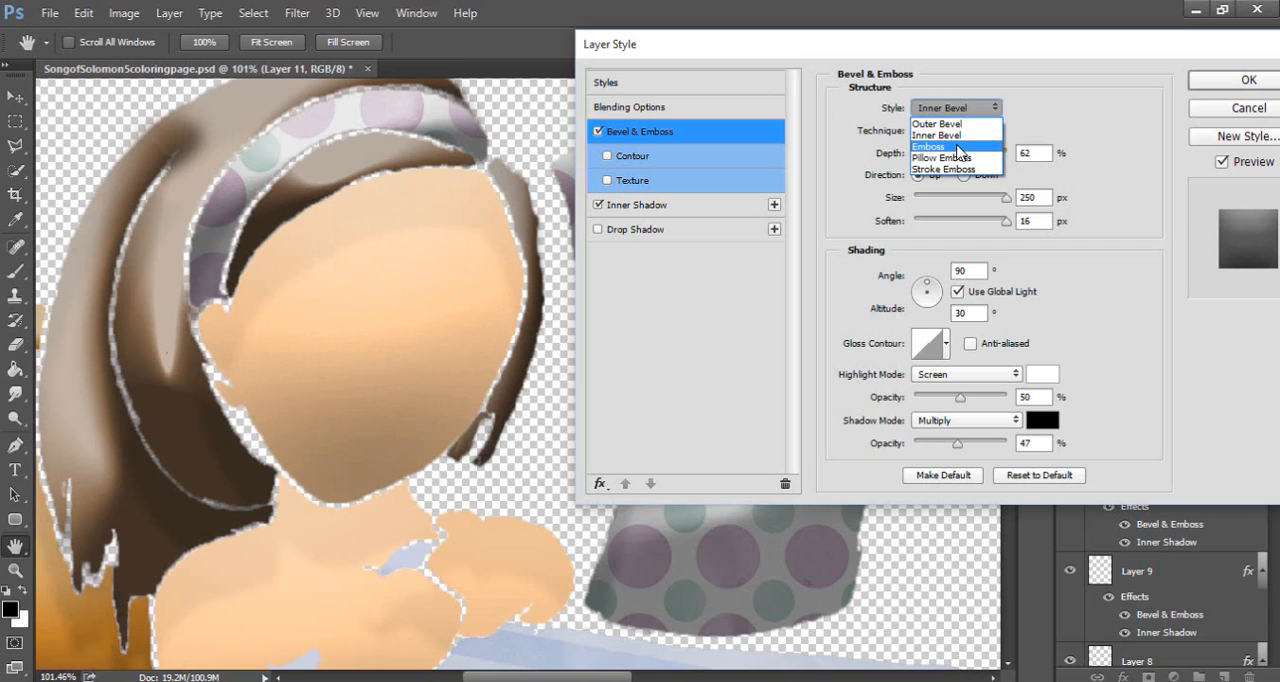
{"action": "left_click", "coordinate": [958, 148]}
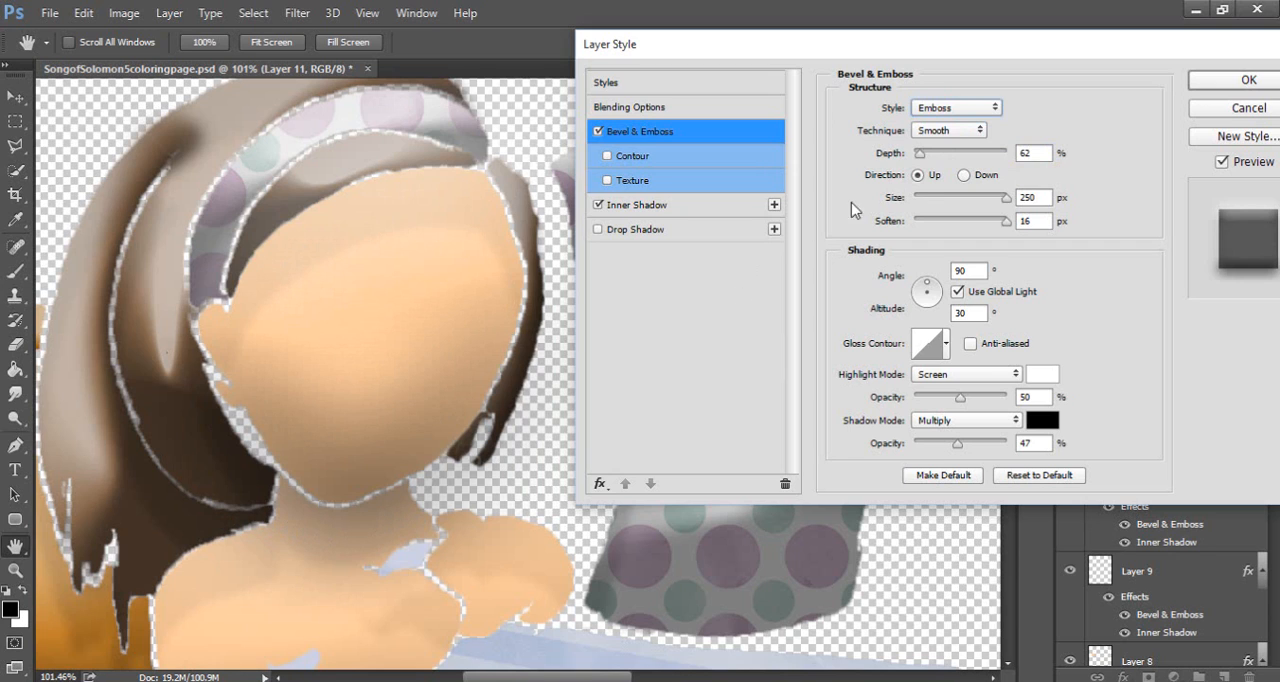
{"action": "left_click", "coordinate": [955, 108]}
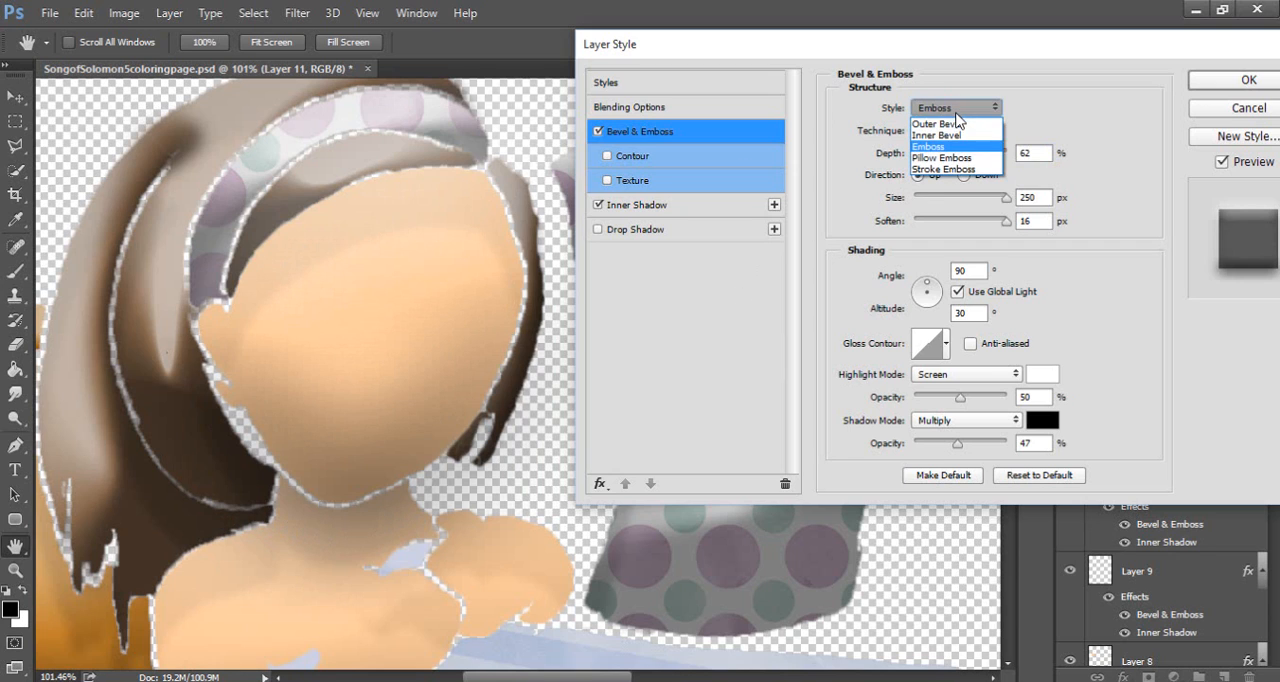
{"action": "left_click", "coordinate": [945, 158]}
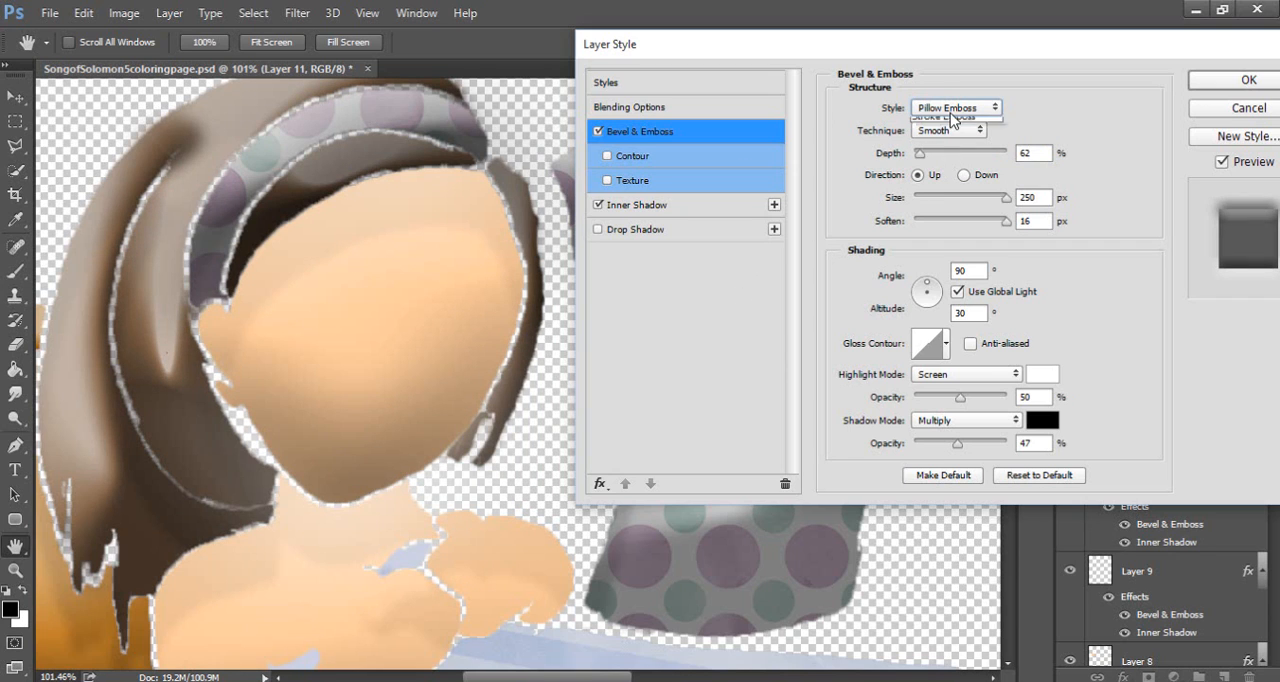
{"action": "left_click", "coordinate": [955, 110]}
{"action": "left_click", "coordinate": [960, 128]}
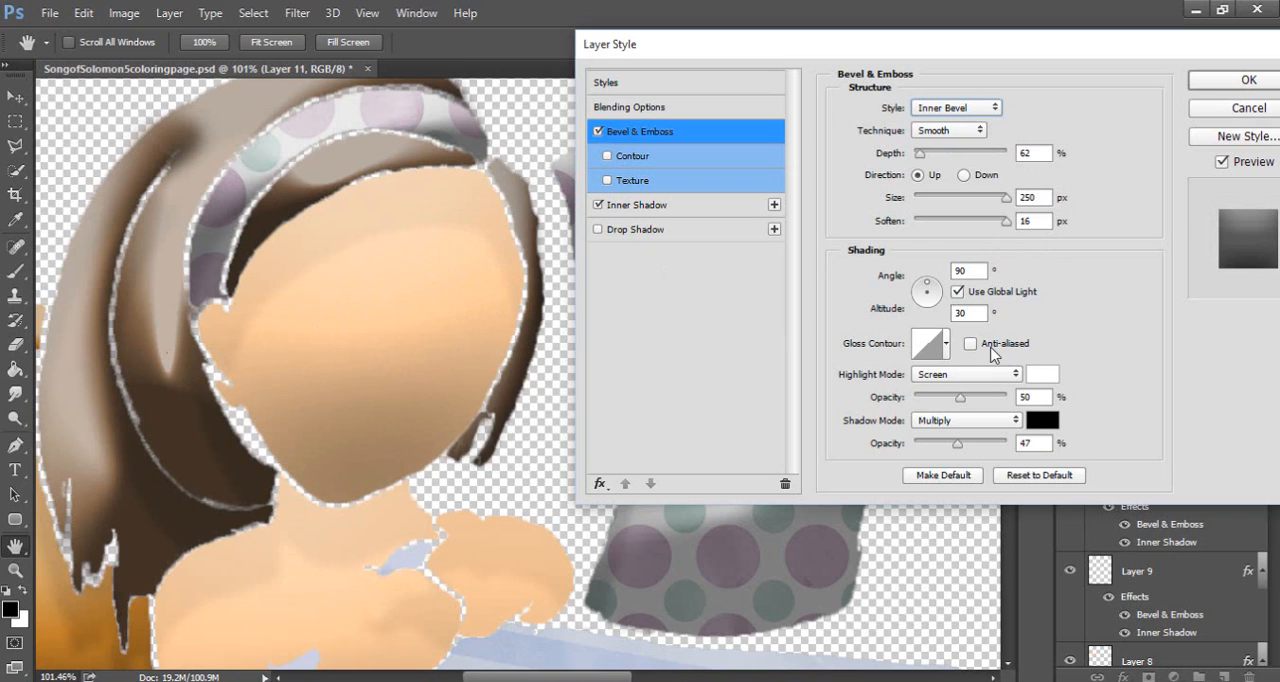
Try Multiply as the bevel's highlight mode, and set it back to Screen
{"action": "left_click", "coordinate": [981, 376]}
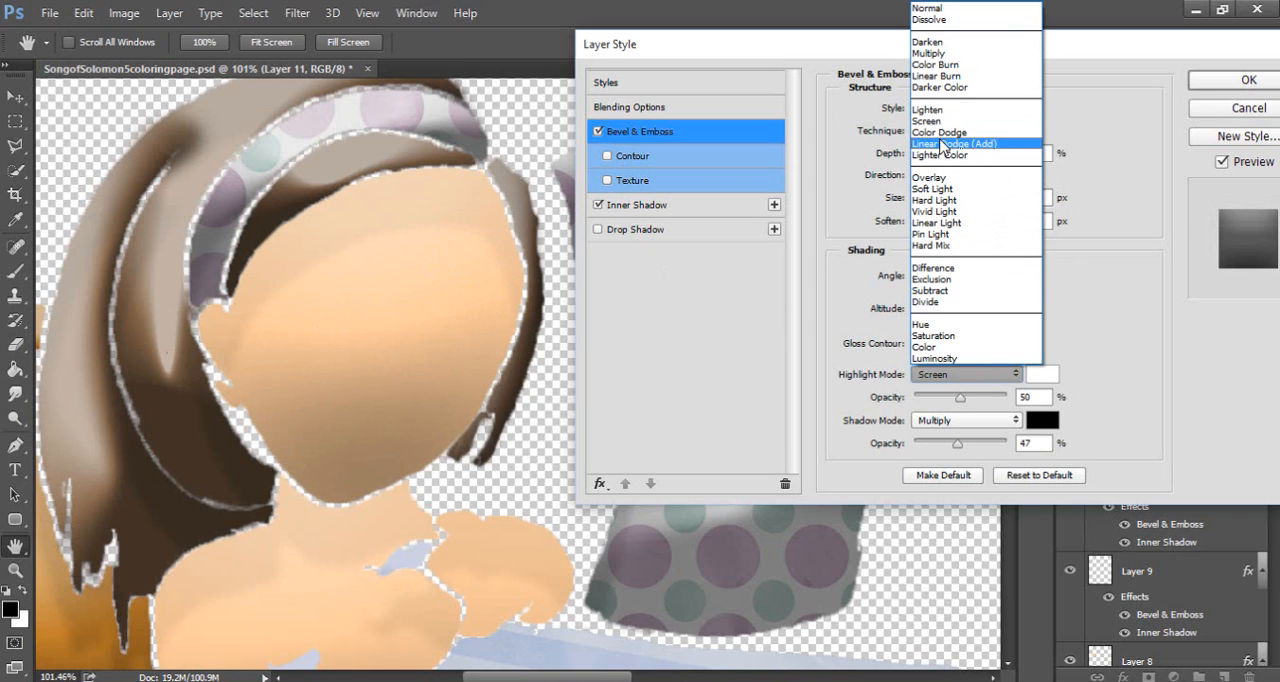
{"action": "left_click", "coordinate": [929, 54]}
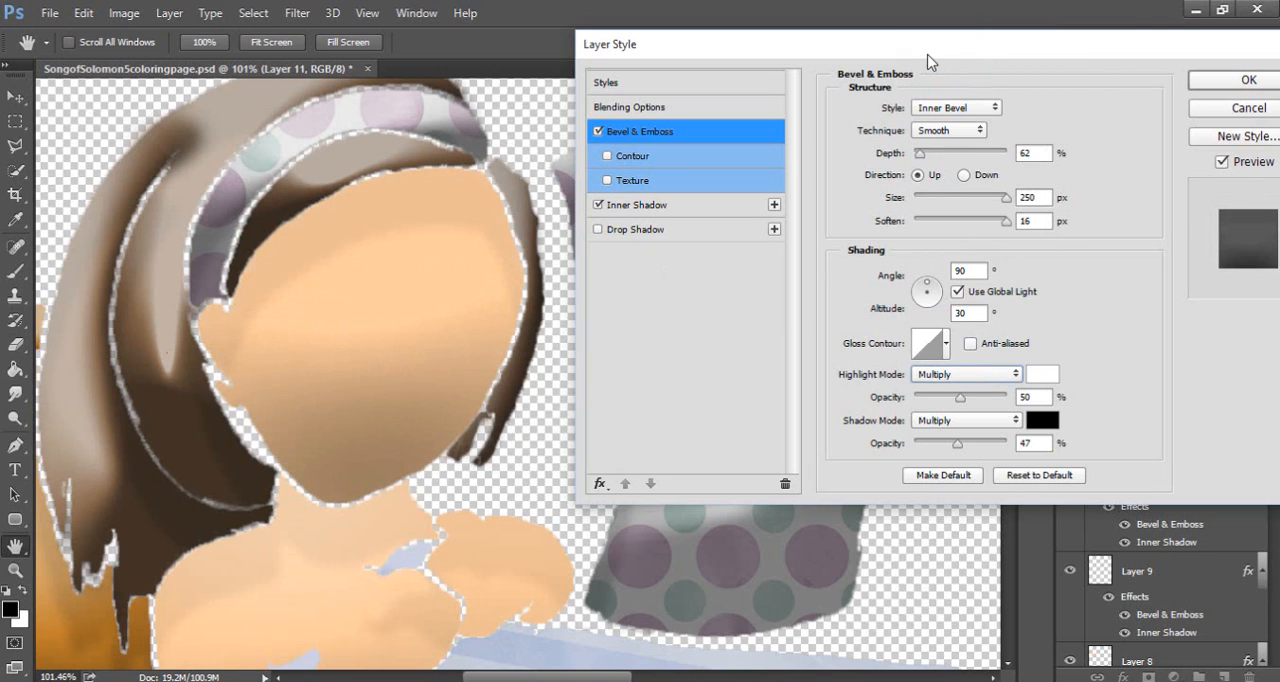
{"action": "left_click", "coordinate": [957, 374]}
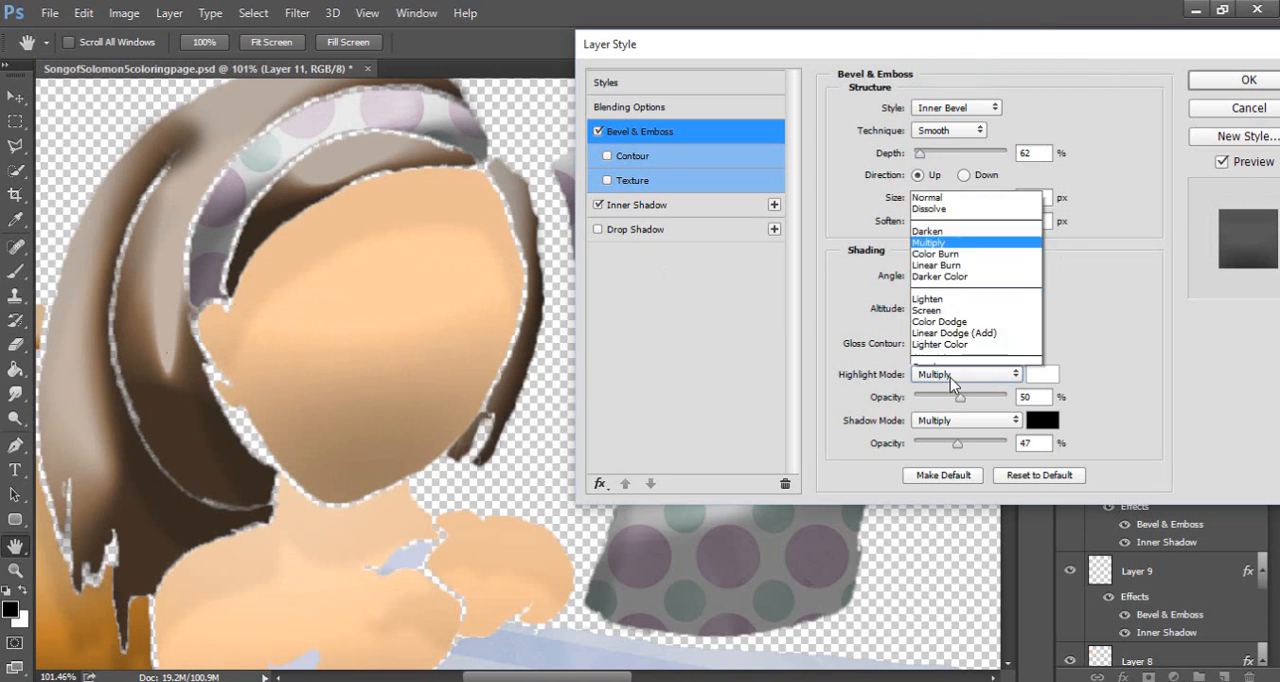
{"action": "left_click", "coordinate": [928, 121]}
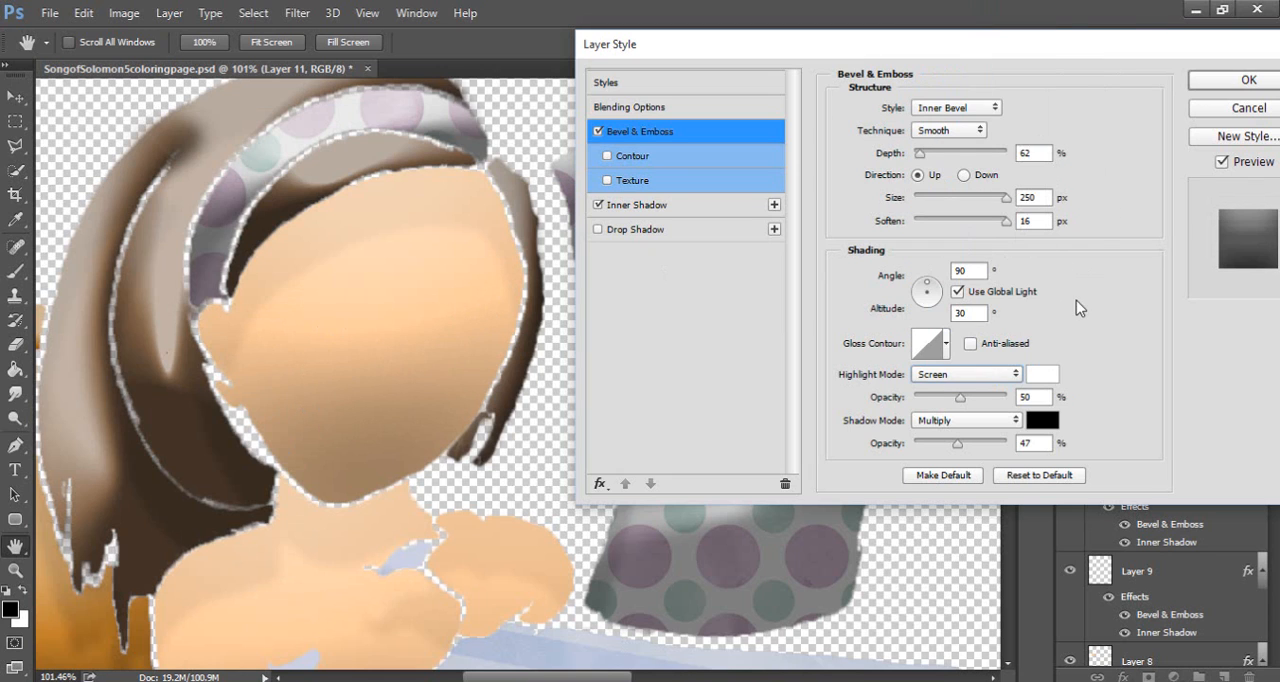
Open the Inner Shadow settings in Layer 11's layer style
{"action": "left_click", "coordinate": [650, 207]}
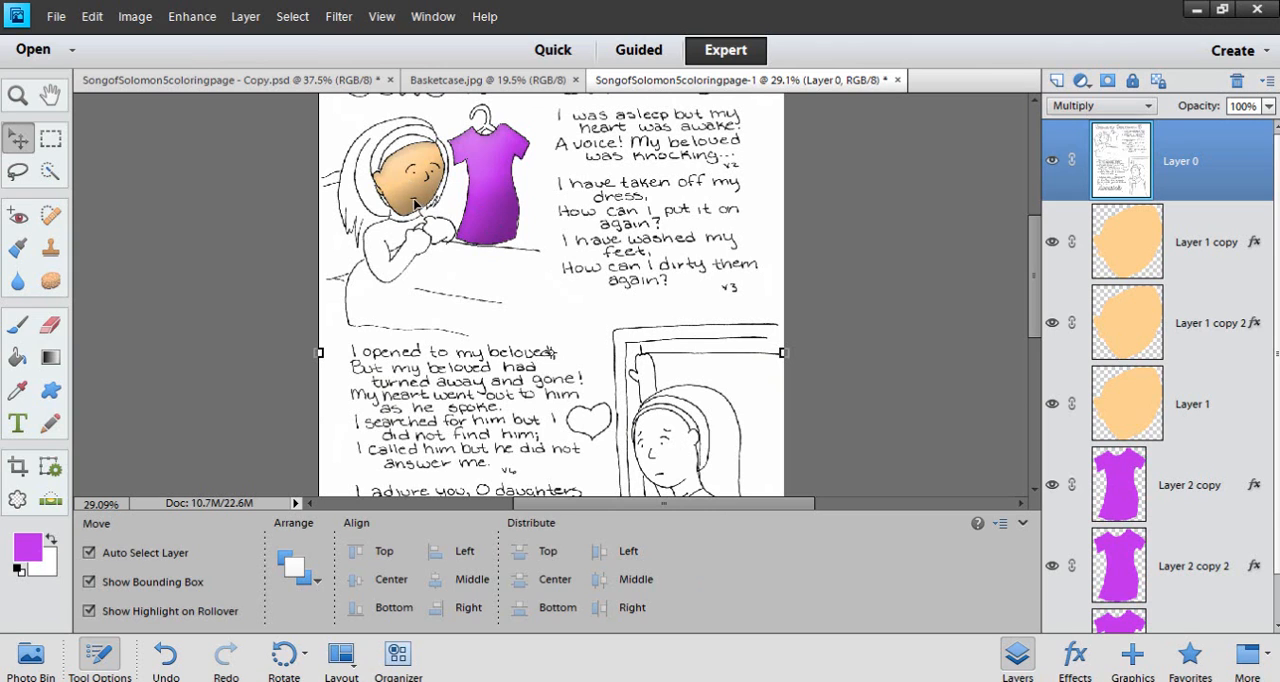
In Photoshop Elements, hide the Layer 0 line art and check the style settings of Layer 1 copy 2
{"action": "left_click", "coordinate": [1051, 160]}
{"action": "left_click", "coordinate": [418, 190]}
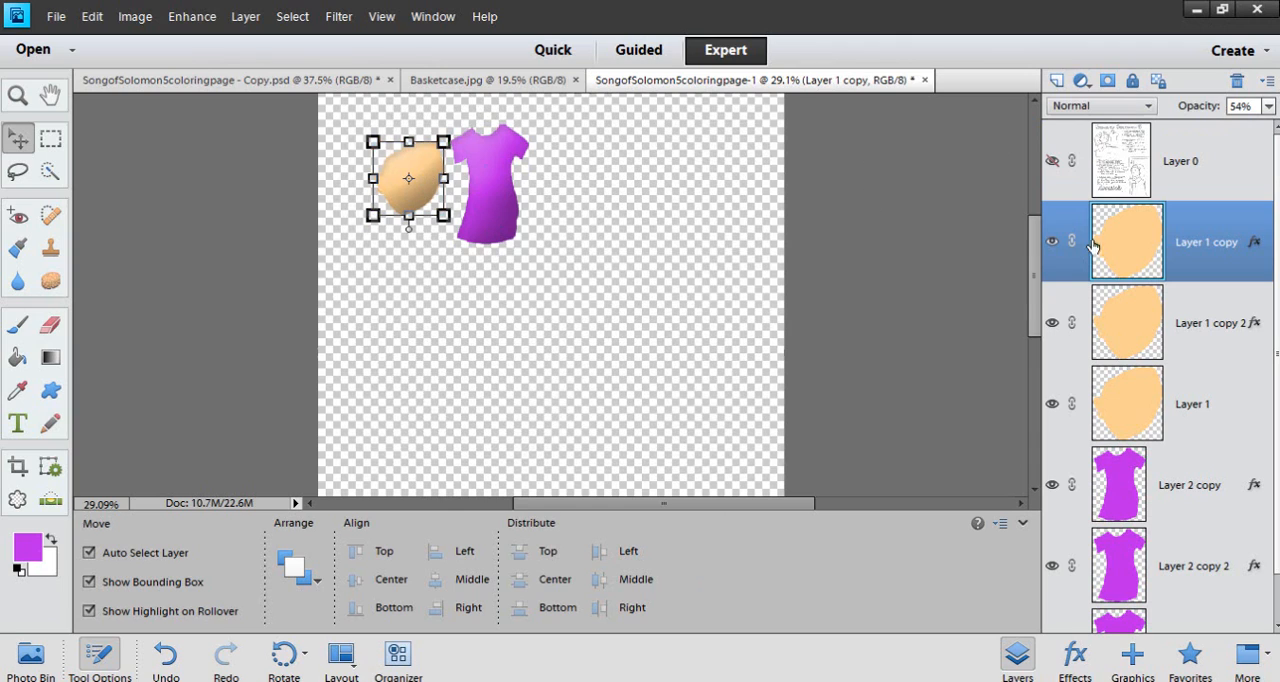
{"action": "left_click", "coordinate": [1222, 322]}
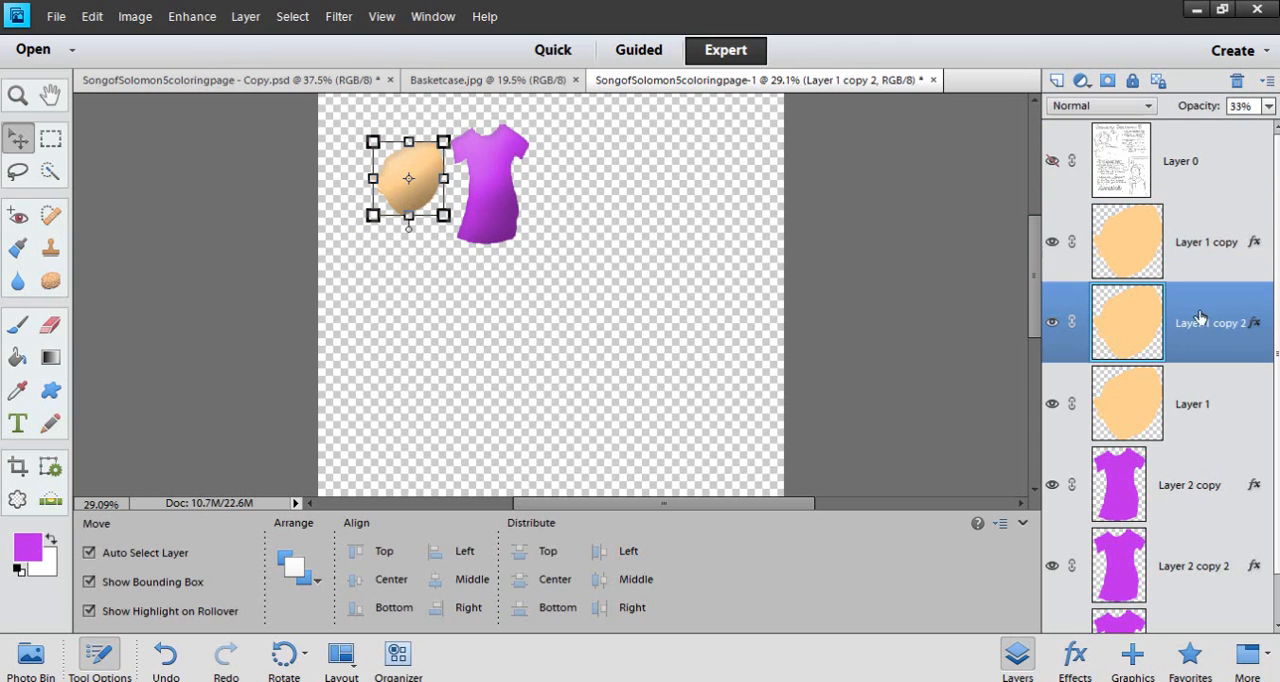
{"action": "double_click", "coordinate": [1252, 323]}
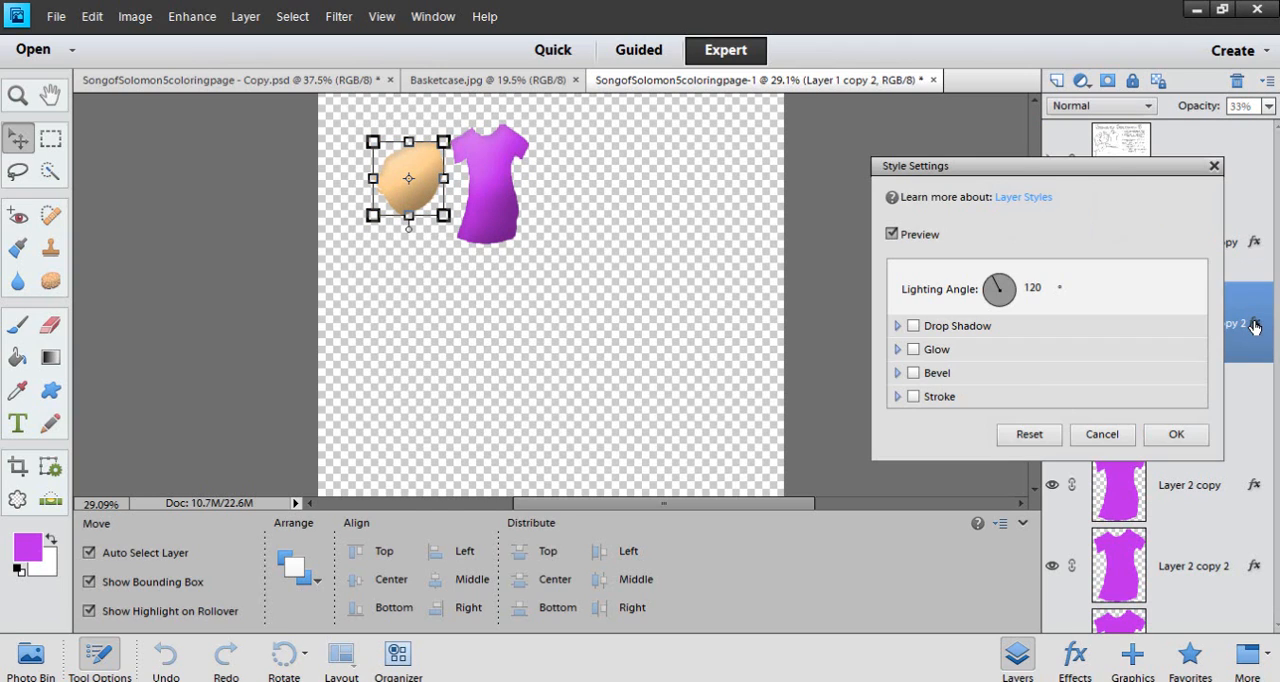
{"action": "left_click", "coordinate": [1177, 434]}
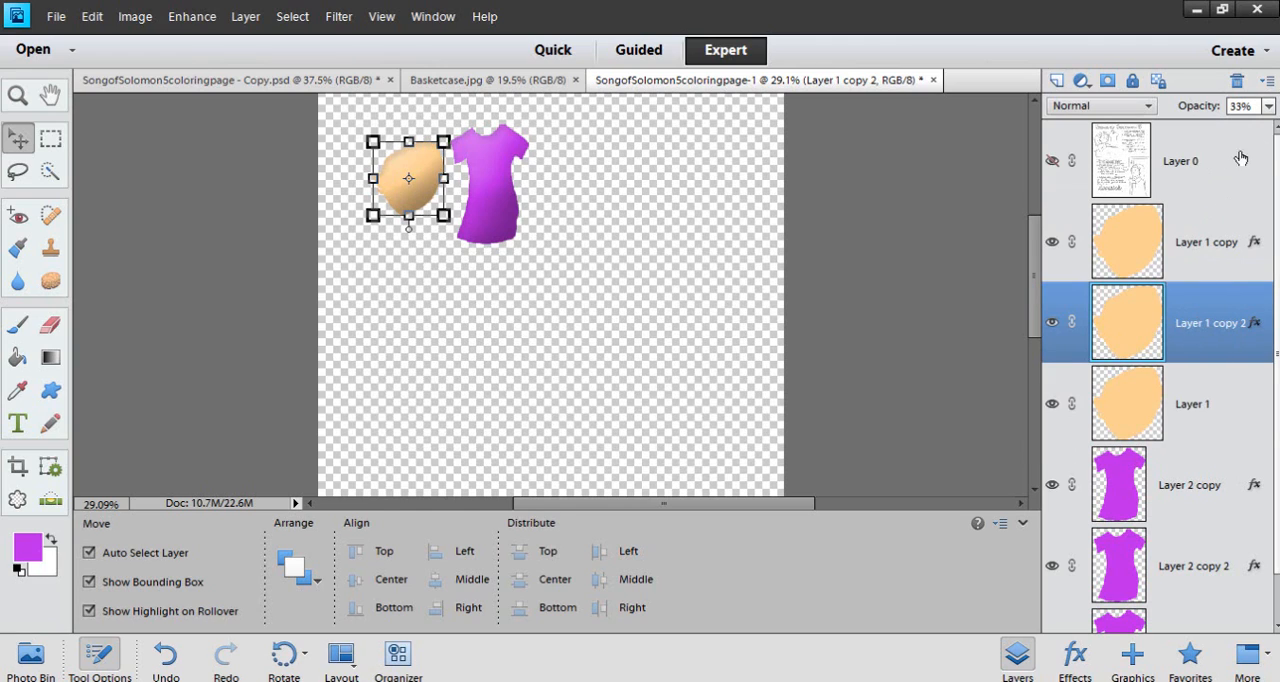
Lower the opacity of Layer 1 copy 2 to 11%, and raise it slightly from there
{"action": "left_click", "coordinate": [1268, 106]}
{"action": "left_click_drag", "start_coordinate": [1199, 130], "coordinate": [1179, 134]}
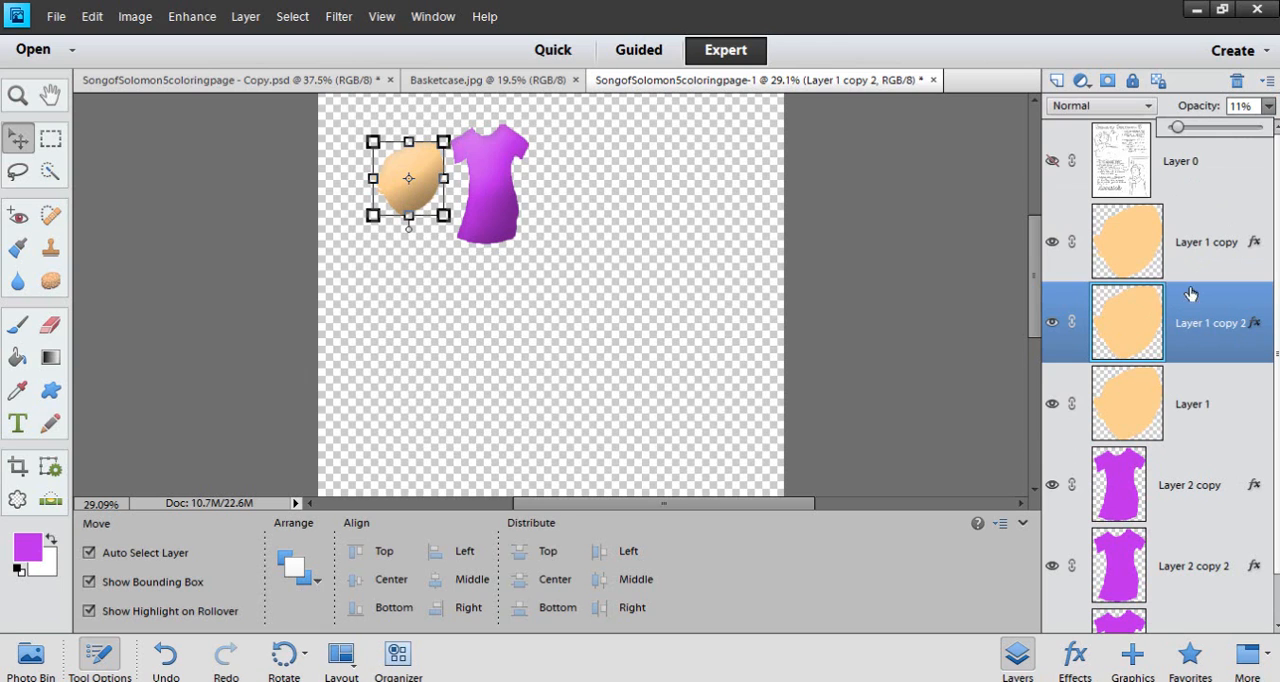
{"action": "left_click_drag", "start_coordinate": [1178, 129], "coordinate": [1186, 130]}
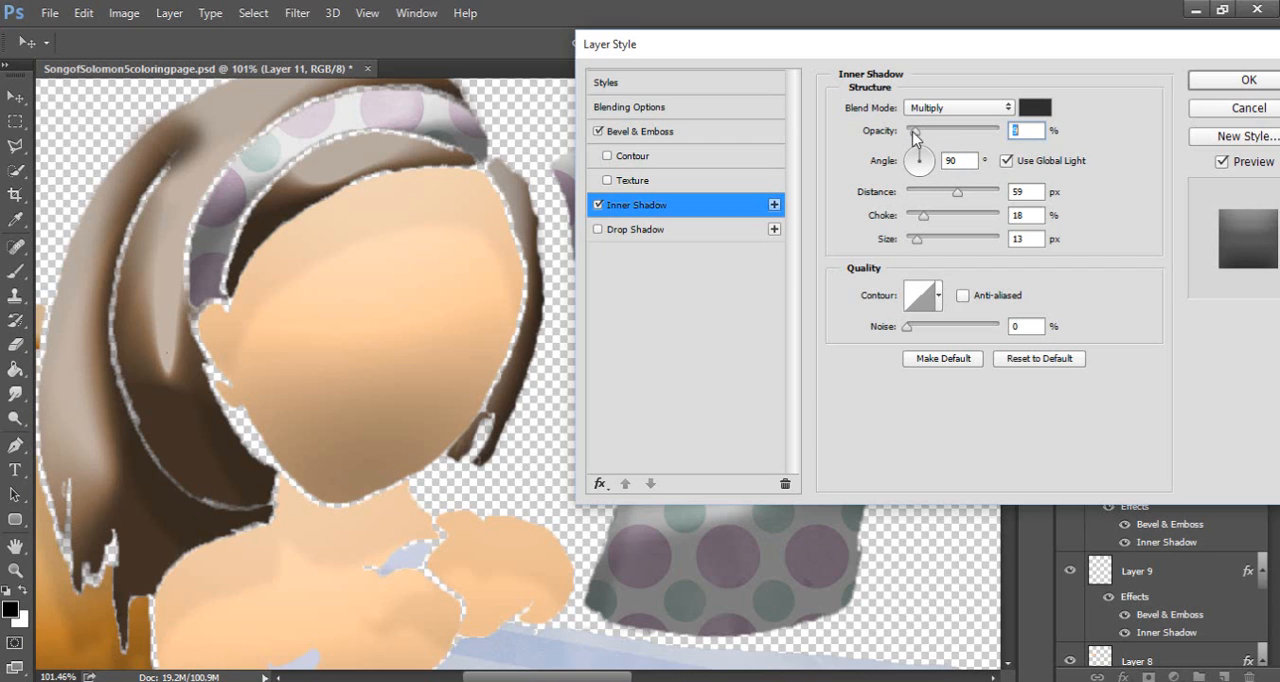
In Photoshop, set Layer 11's Inner Shadow to 11% opacity, 51 px distance and 16 px size
{"action": "left_click_drag", "start_coordinate": [930, 131], "coordinate": [918, 137]}
{"action": "mouse_move", "coordinate": [957, 191]}
{"action": "left_mouse_down"}
{"action": "mouse_move", "coordinate": [932, 194]}
{"action": "mouse_move", "coordinate": [983, 198]}
{"action": "mouse_move", "coordinate": [922, 204]}
{"action": "mouse_move", "coordinate": [956, 204]}
{"action": "left_mouse_up"}
{"action": "mouse_move", "coordinate": [918, 242]}
{"action": "left_mouse_down"}
{"action": "mouse_move", "coordinate": [947, 241]}
{"action": "mouse_move", "coordinate": [922, 244]}
{"action": "left_mouse_up"}
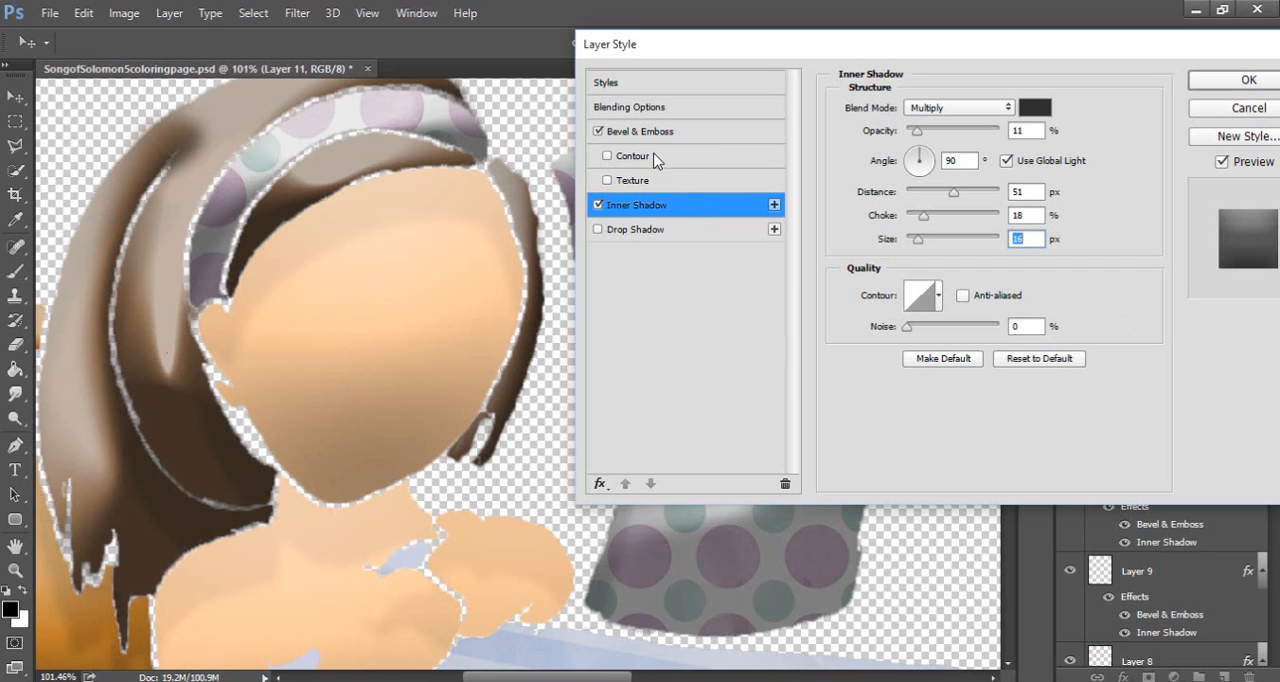
Turn off global light for Layer 11's Bevel & Emboss, and set its light angle to 117° and altitude to 69°
{"action": "left_click", "coordinate": [653, 134]}
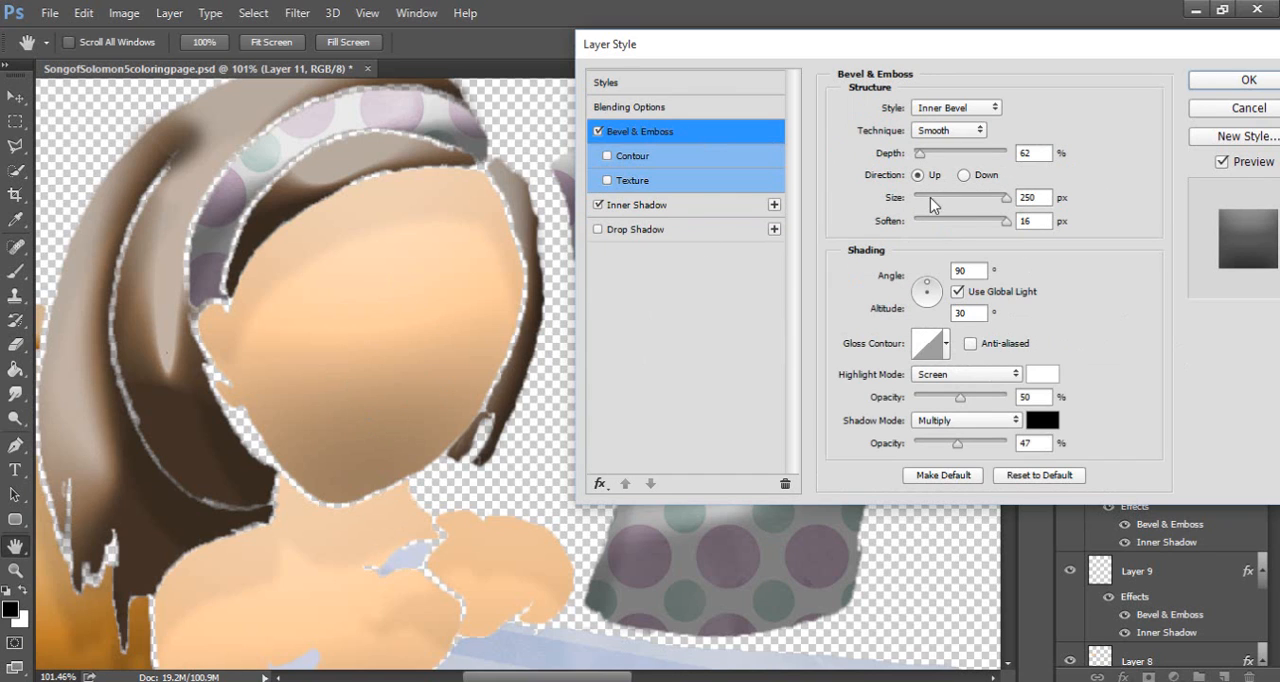
{"action": "left_click", "coordinate": [957, 292]}
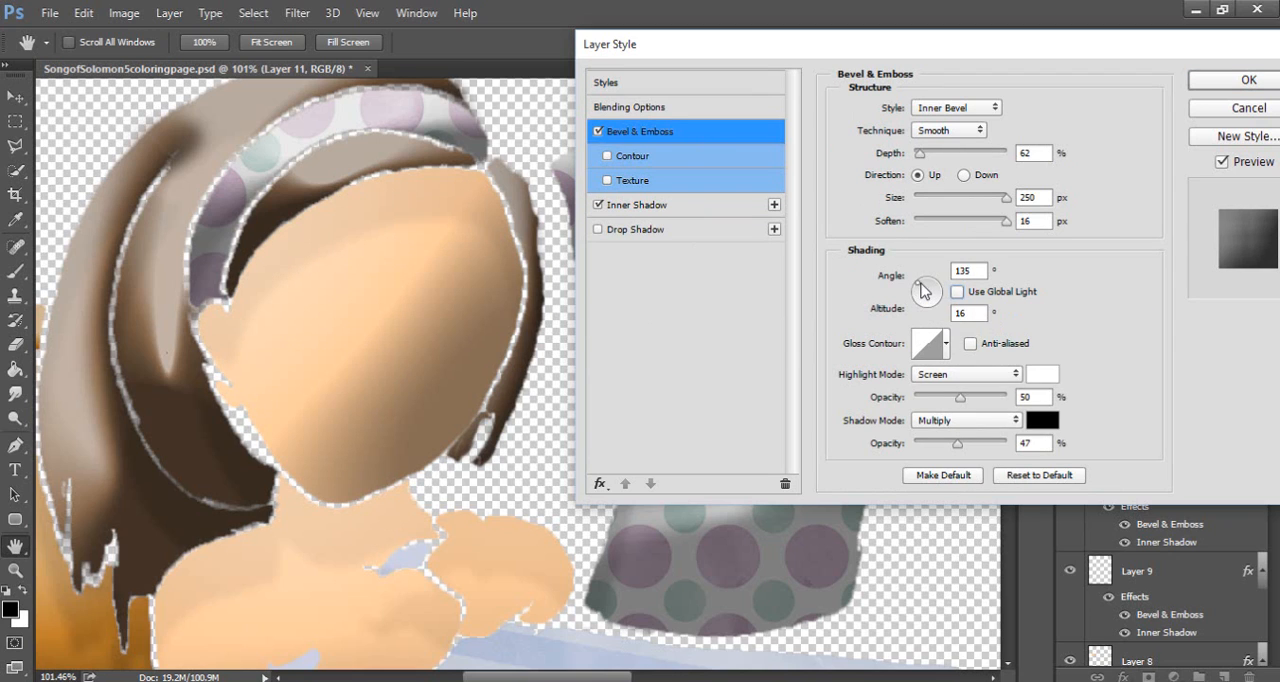
{"action": "left_click_drag", "start_coordinate": [926, 291], "coordinate": [928, 297]}
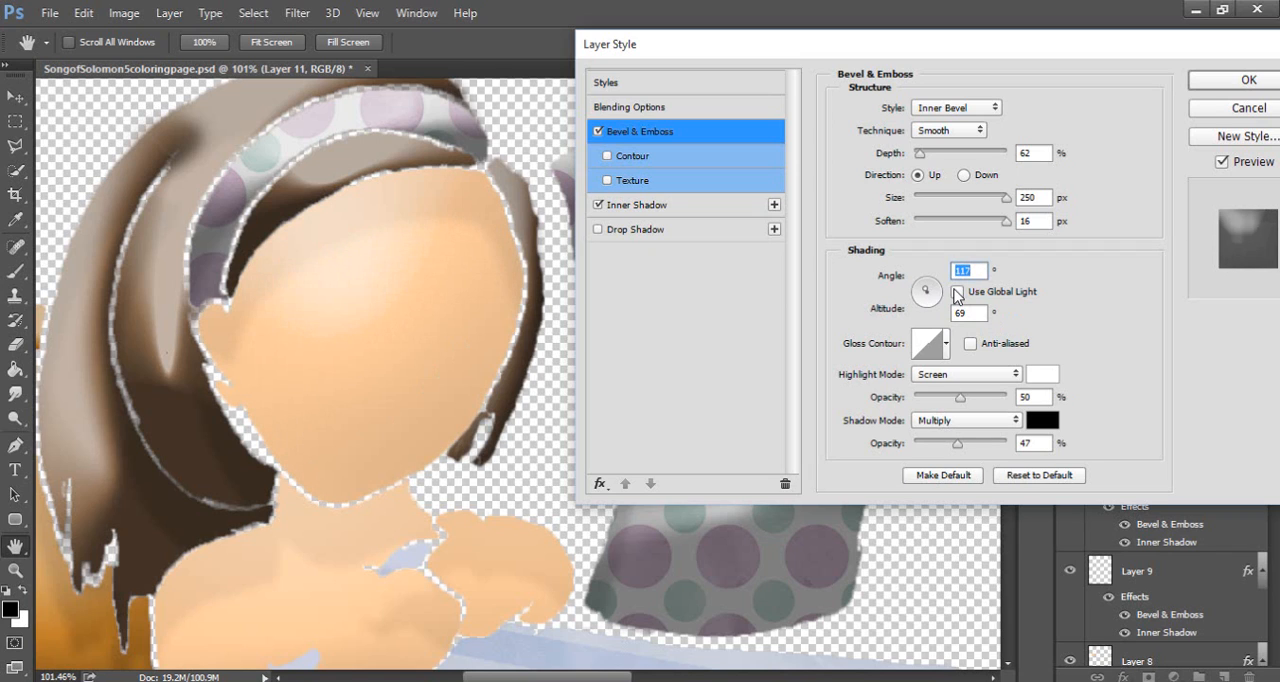
Turn global light back on for Layer 11's Bevel & Emboss, and discard the pending layer style changes
{"action": "left_click", "coordinate": [957, 292]}
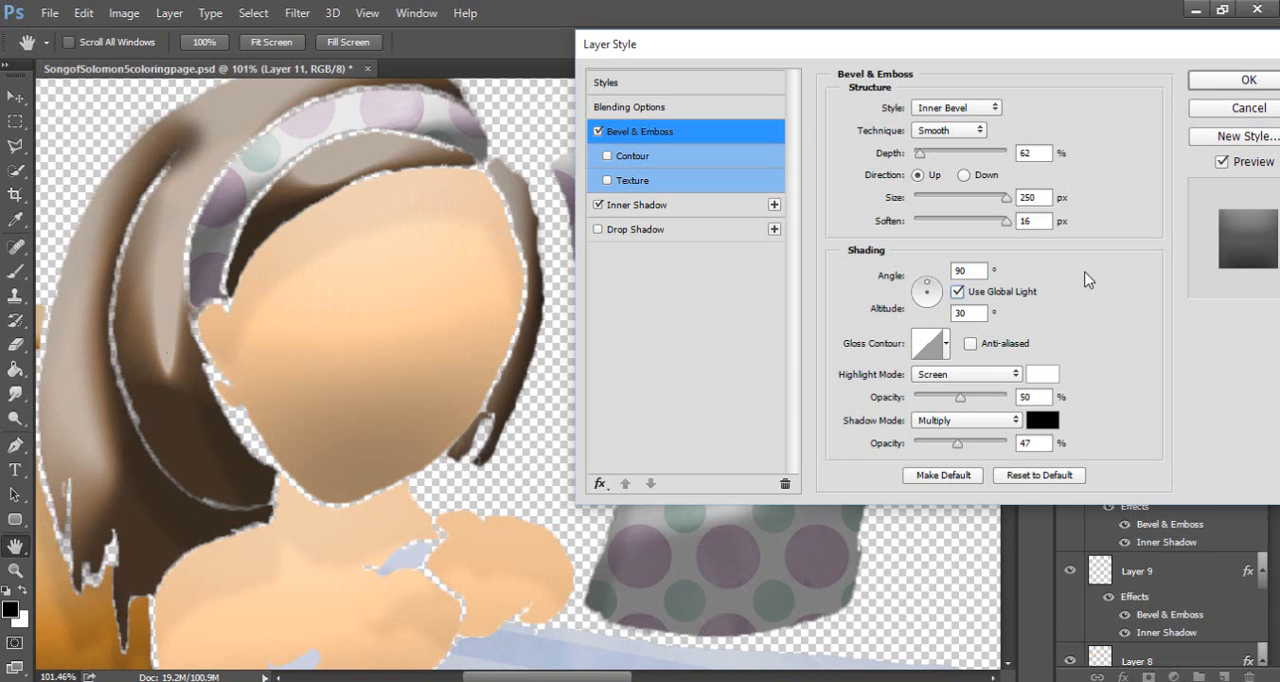
{"action": "left_click", "coordinate": [1236, 113]}
Make the Layer 1 line art and Layer 17 visible again, and review the colored drawing across the page
{"action": "scroll", "coordinate": [515, 358], "scroll_direction": "down", "scroll_amount": 1}
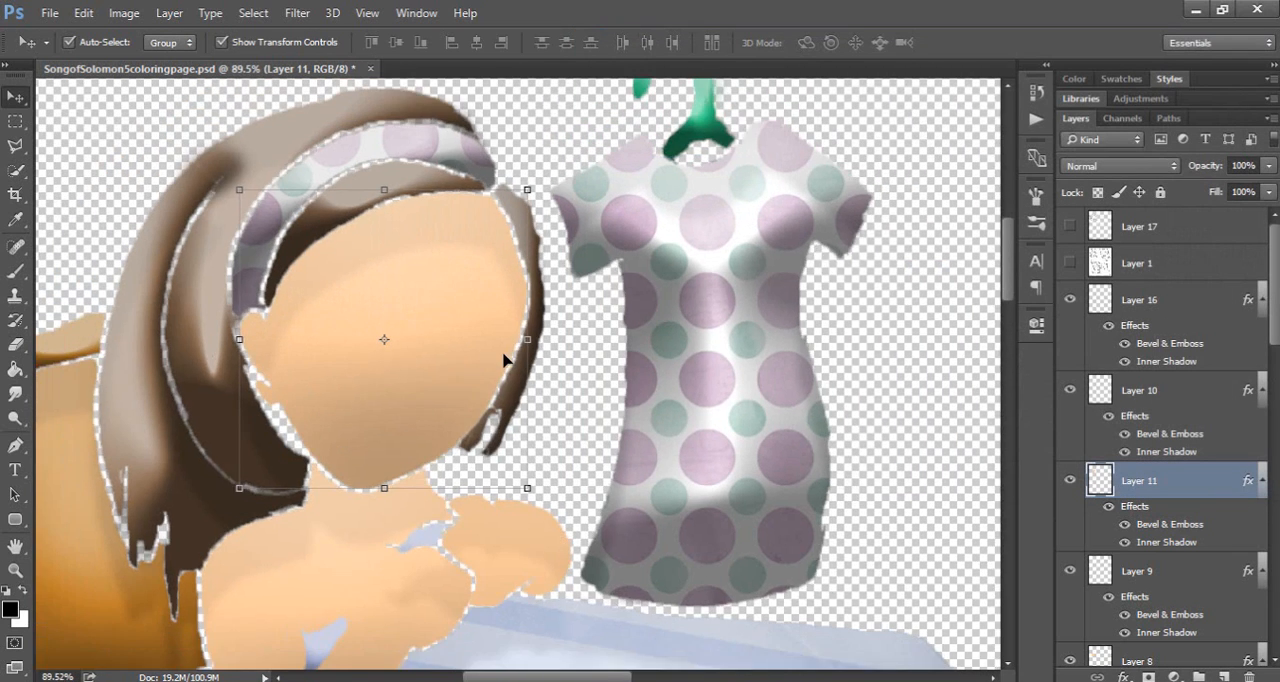
{"action": "scroll", "coordinate": [505, 360], "scroll_direction": "down", "scroll_amount": 5}
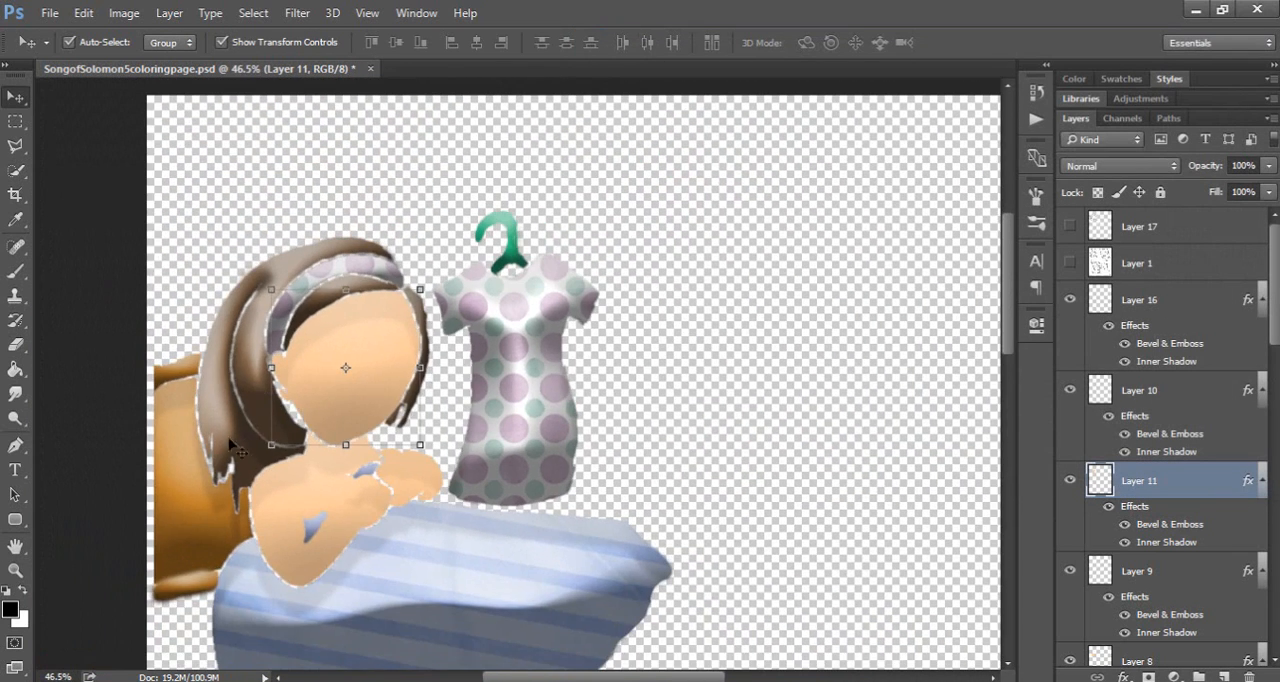
{"action": "scroll", "coordinate": [300, 525], "scroll_direction": "down", "scroll_amount": 3}
{"action": "scroll", "coordinate": [367, 555], "scroll_direction": "up", "scroll_amount": 1}
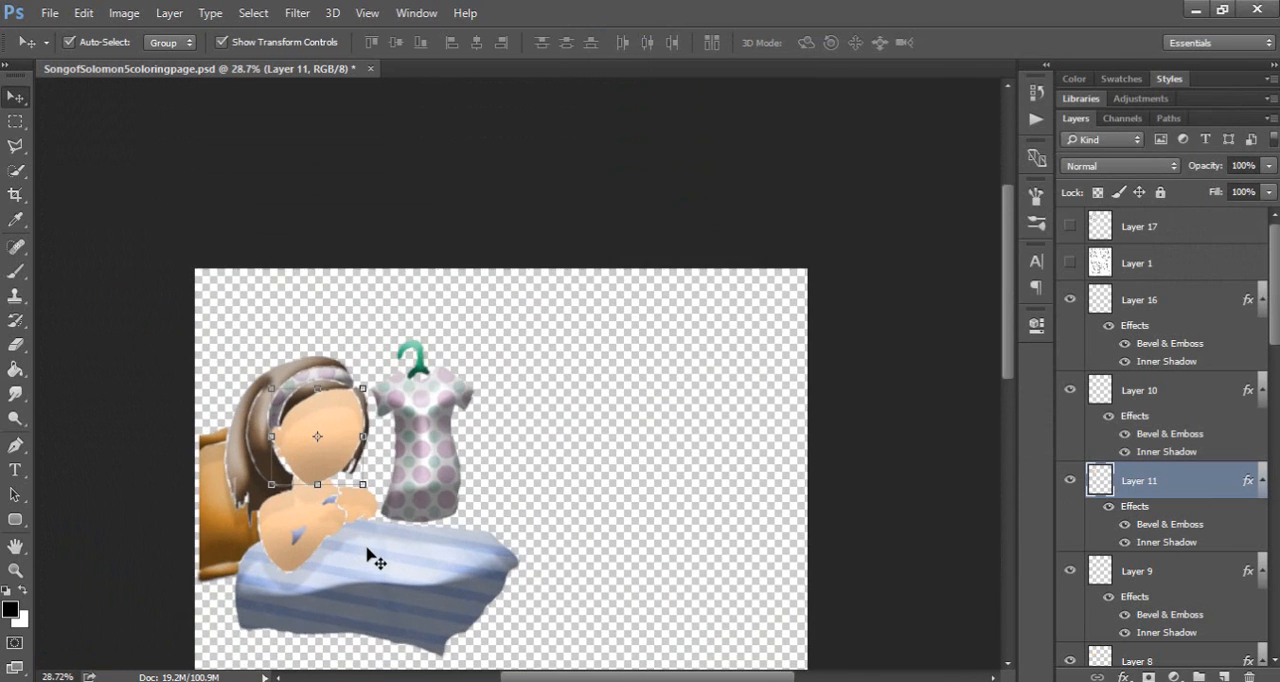
{"action": "scroll", "coordinate": [367, 555], "scroll_direction": "up", "scroll_amount": 1}
{"action": "left_click", "coordinate": [1070, 263]}
{"action": "left_click", "coordinate": [1071, 227]}
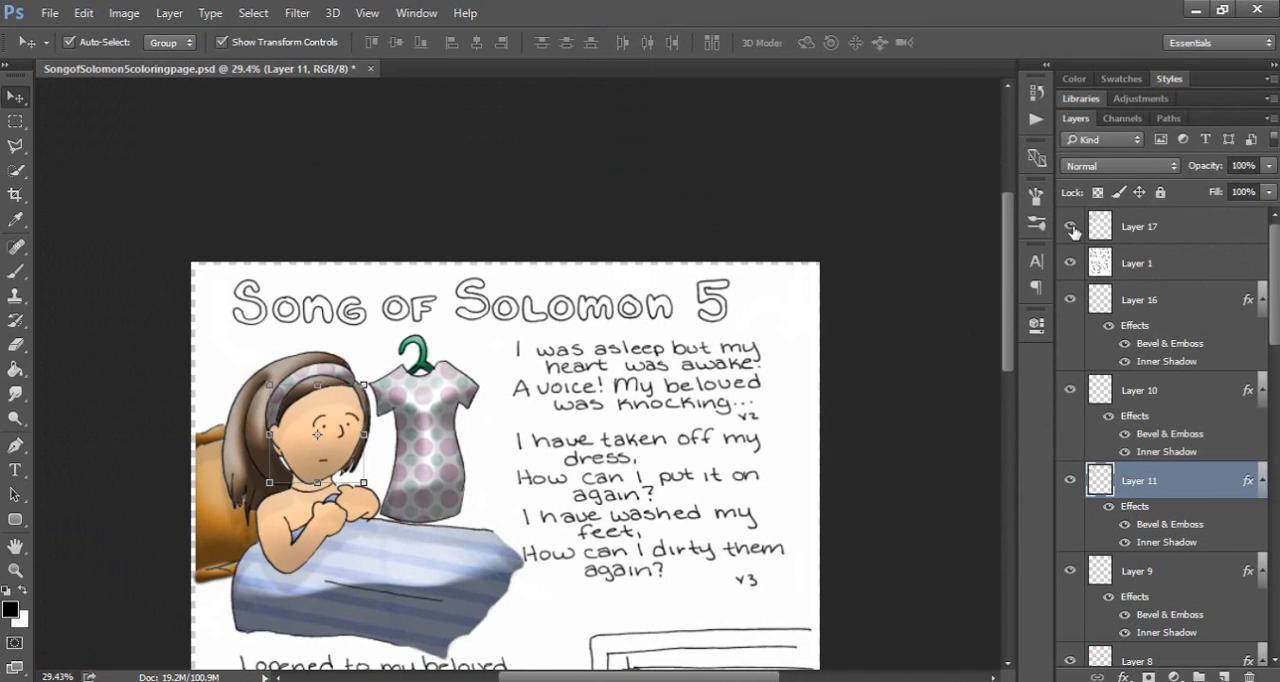
{"action": "left_click_drag", "start_coordinate": [1008, 255], "coordinate": [996, 376]}
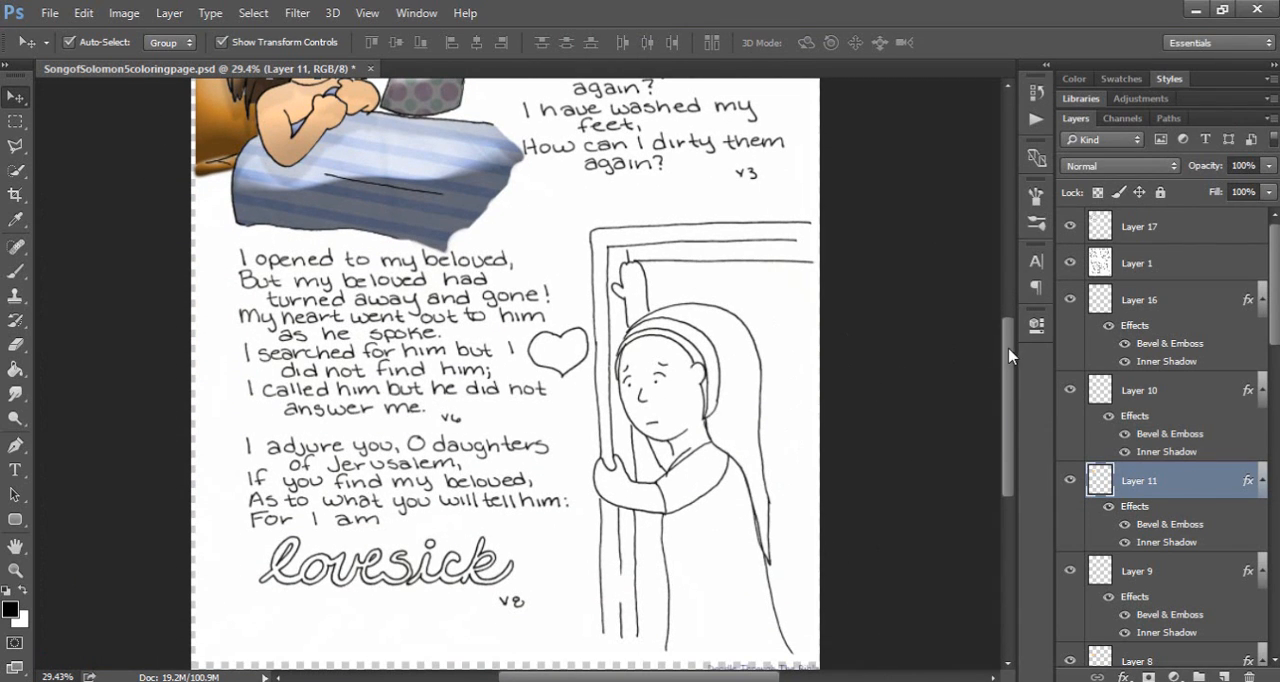
{"action": "scroll", "coordinate": [1008, 355], "scroll_direction": "up", "scroll_amount": 5}
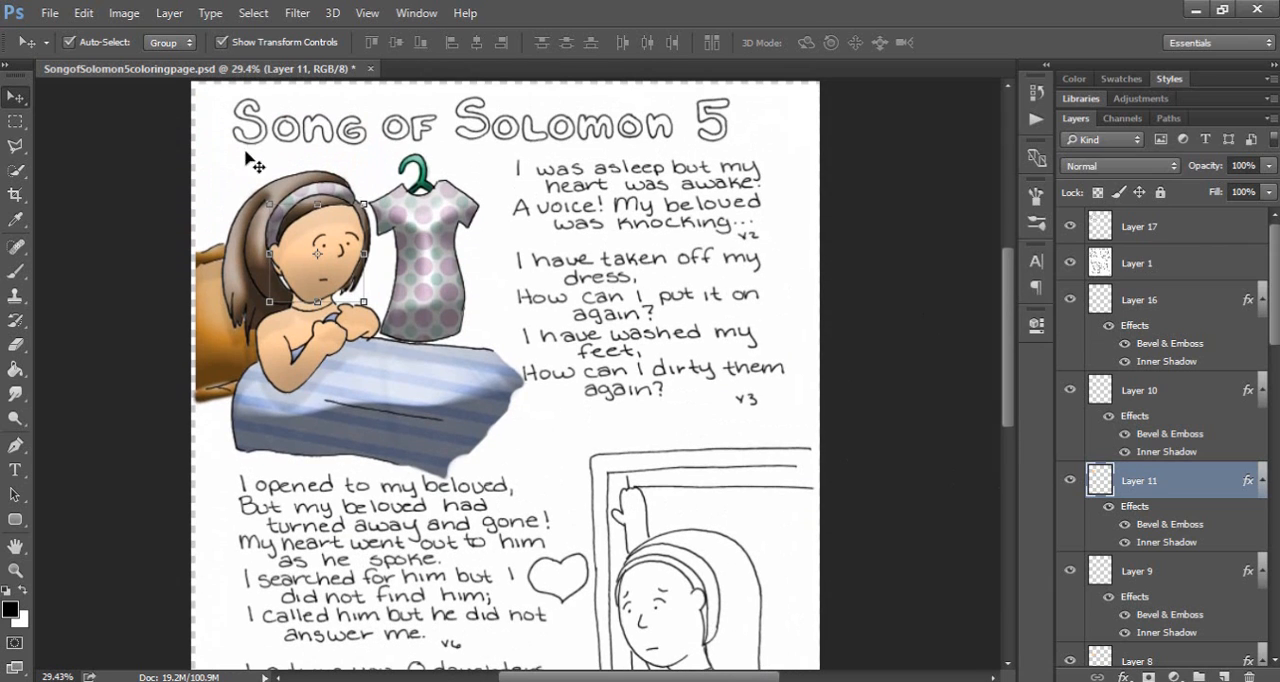